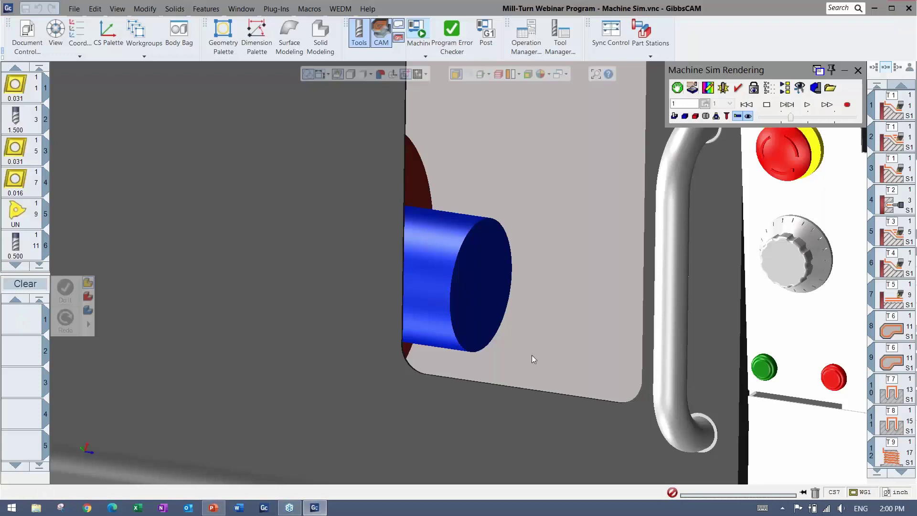
Play the machine simulation of the mill-turn program through to the end at an increased playback speed.
{"action": "left_click", "coordinate": [808, 105]}
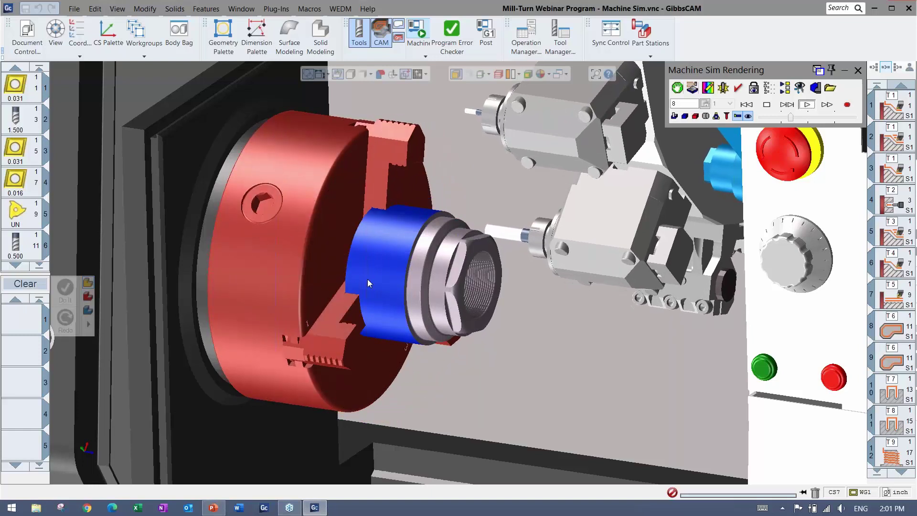
{"action": "left_click", "coordinate": [819, 118]}
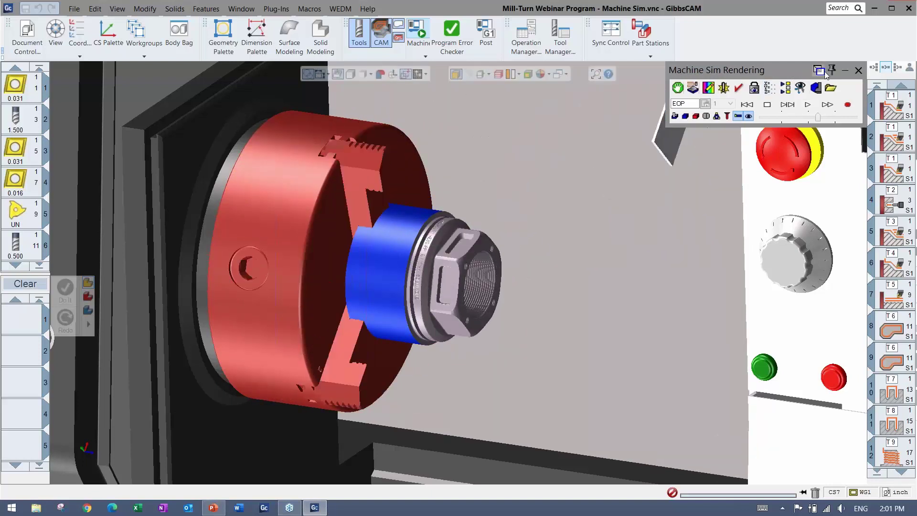
Open the recent part Mill-Turn Webinar New File.vnc and review its machine, material and workspace settings.
{"action": "left_click", "coordinate": [75, 9]}
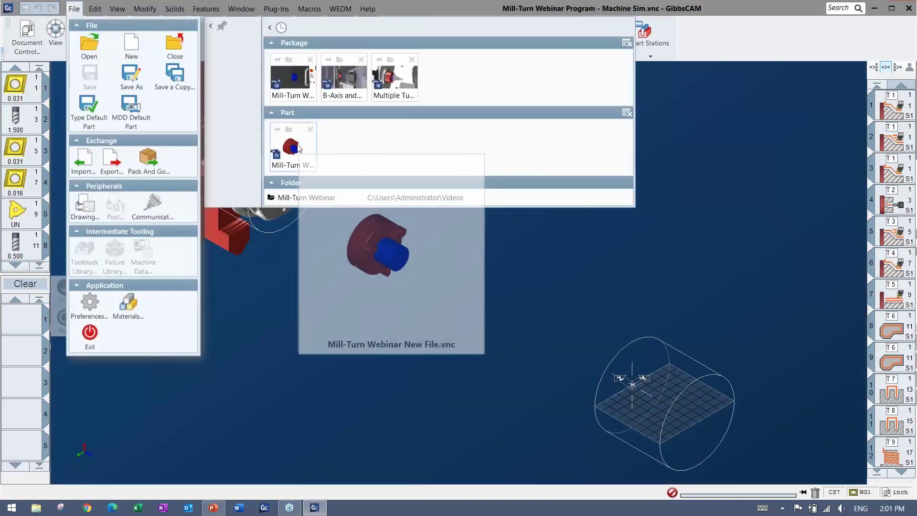
{"action": "left_click", "coordinate": [450, 292]}
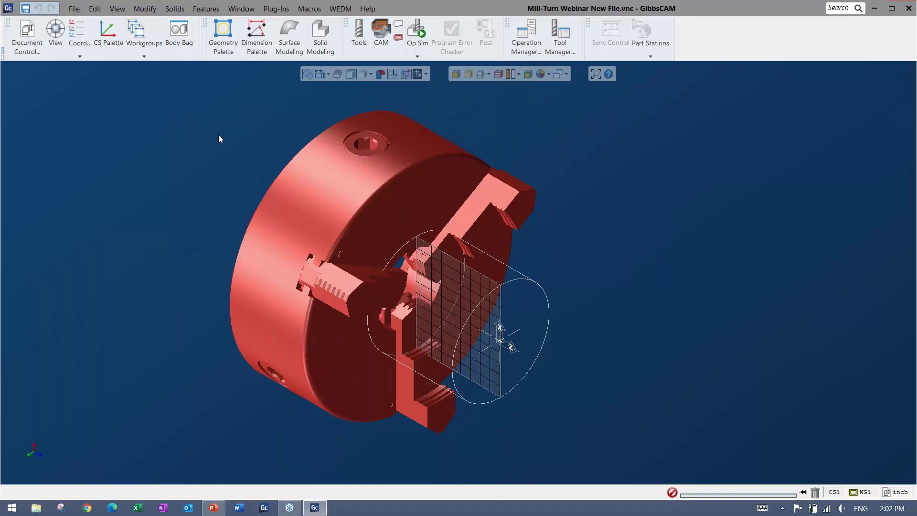
{"action": "left_click", "coordinate": [27, 34]}
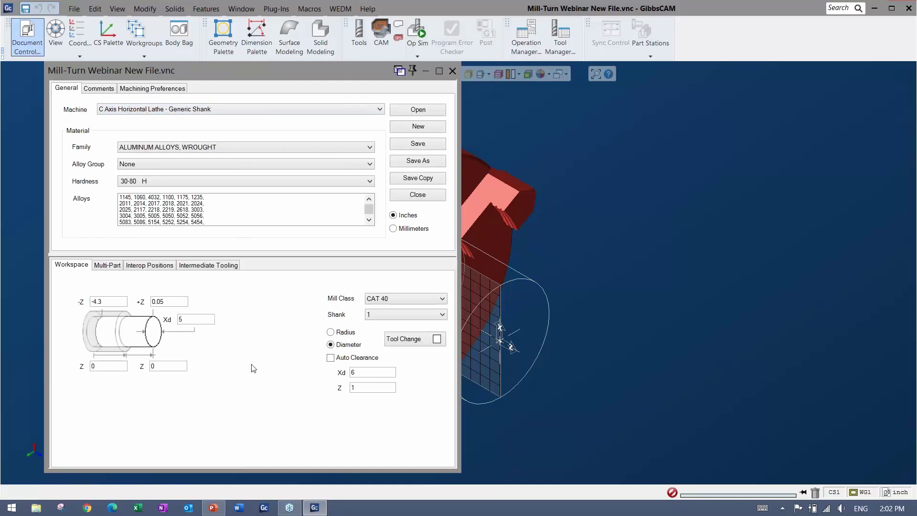
{"action": "left_click", "coordinate": [453, 71]}
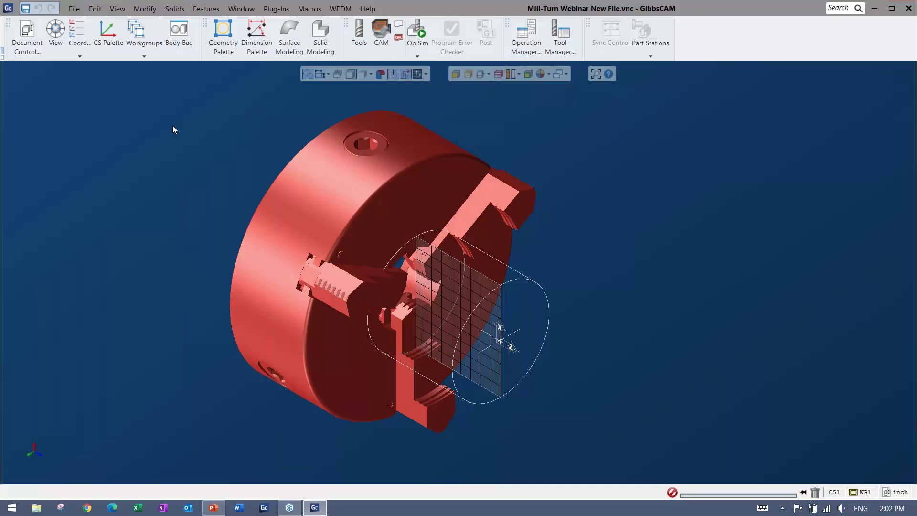
Import the flanged hexagonal part model into the file alongside the chuck.
{"action": "left_click", "coordinate": [74, 9]}
{"action": "left_click", "coordinate": [85, 157]}
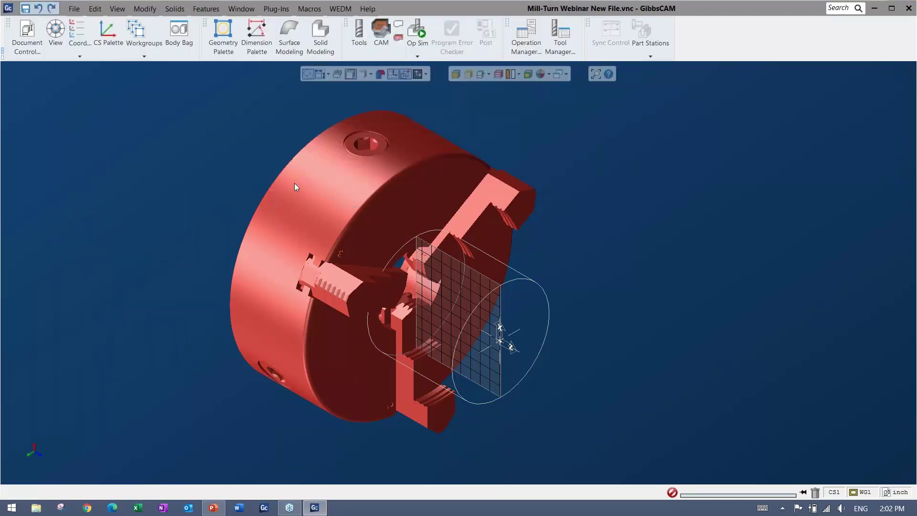
{"action": "left_click", "coordinate": [309, 98]}
{"action": "double_click", "coordinate": [309, 99]}
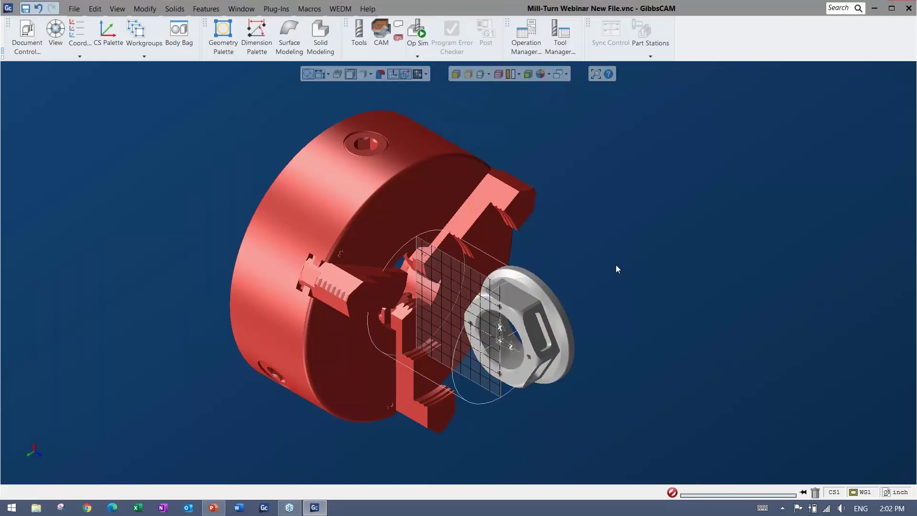
Review the geometry, dimension, surface modeling and solid modeling tool palettes, then close all of them.
{"action": "left_click", "coordinate": [223, 36]}
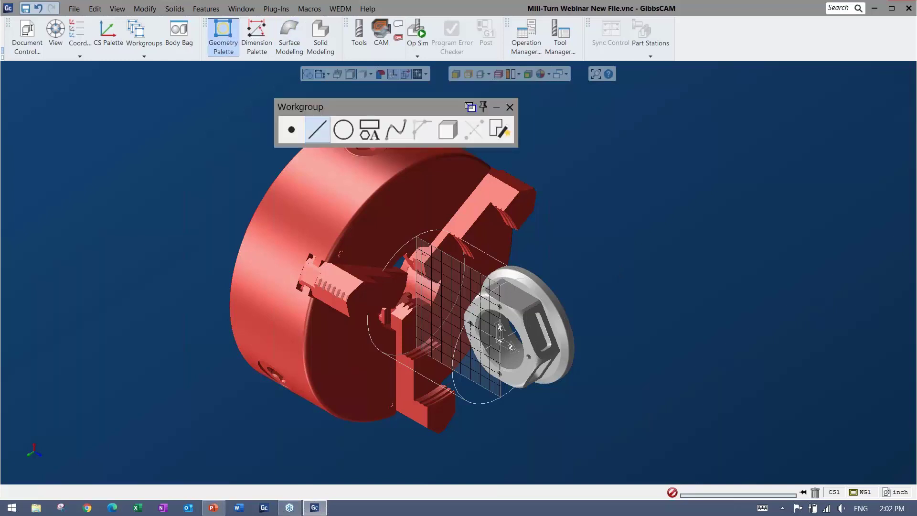
{"action": "left_click", "coordinate": [260, 44]}
{"action": "left_click", "coordinate": [290, 38]}
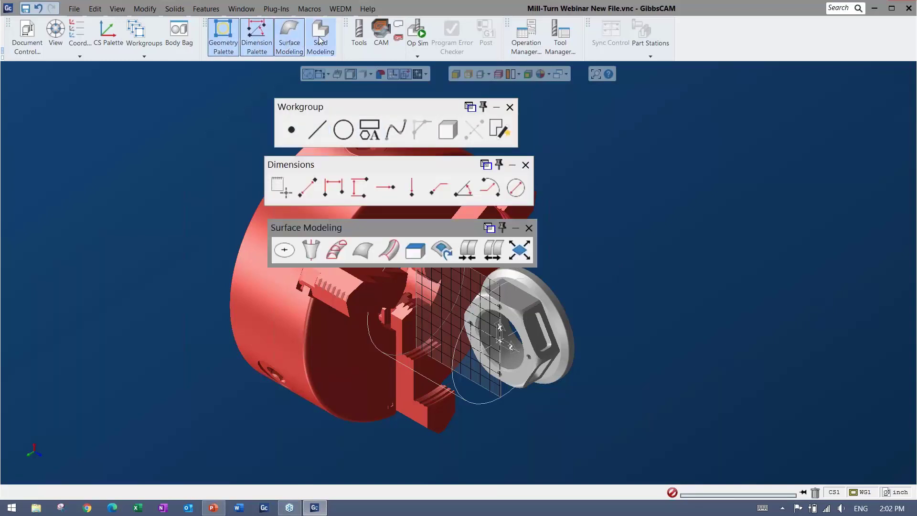
{"action": "left_click", "coordinate": [319, 38]}
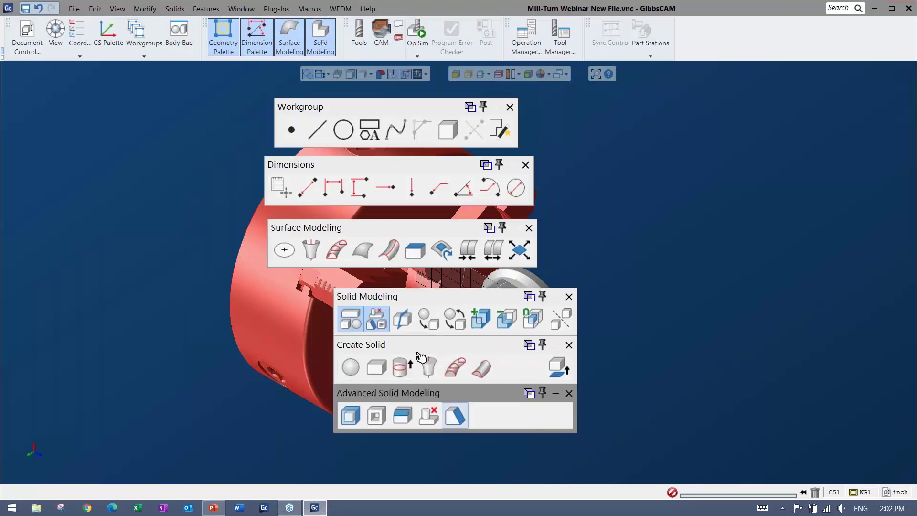
{"action": "left_click", "coordinate": [569, 297]}
{"action": "left_click", "coordinate": [529, 228]}
{"action": "left_click", "coordinate": [526, 165]}
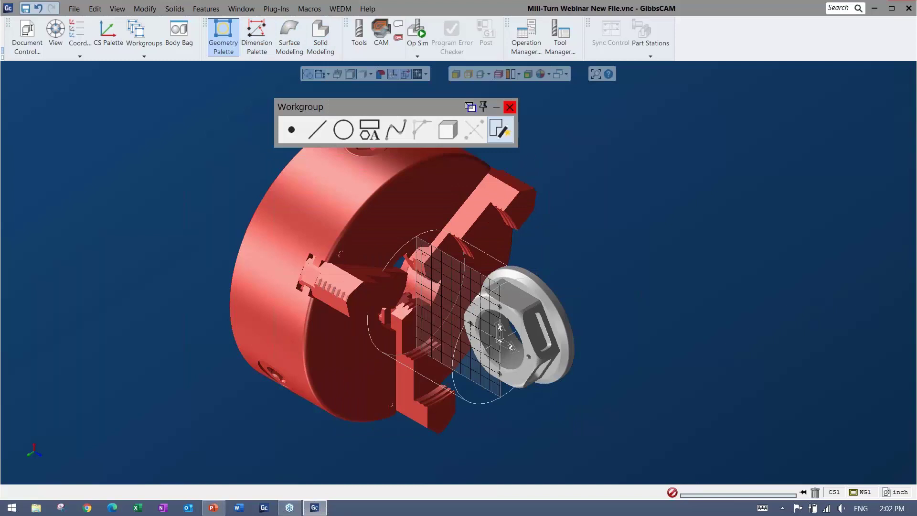
{"action": "left_click", "coordinate": [510, 107]}
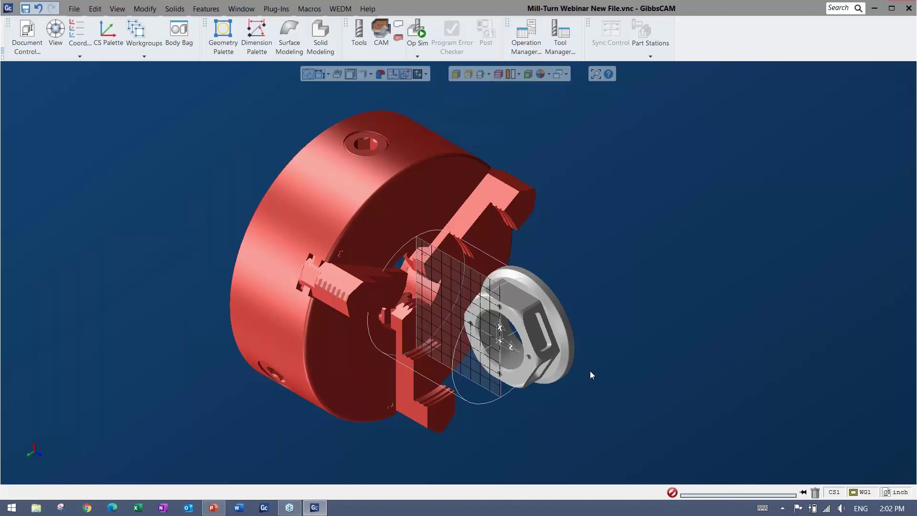
Inspect the imported part and chuck from several angles, temporarily hiding the solids and returning to an isometric view.
{"action": "middle_click_drag", "start_coordinate": [89, 225], "coordinate": [429, 309]}
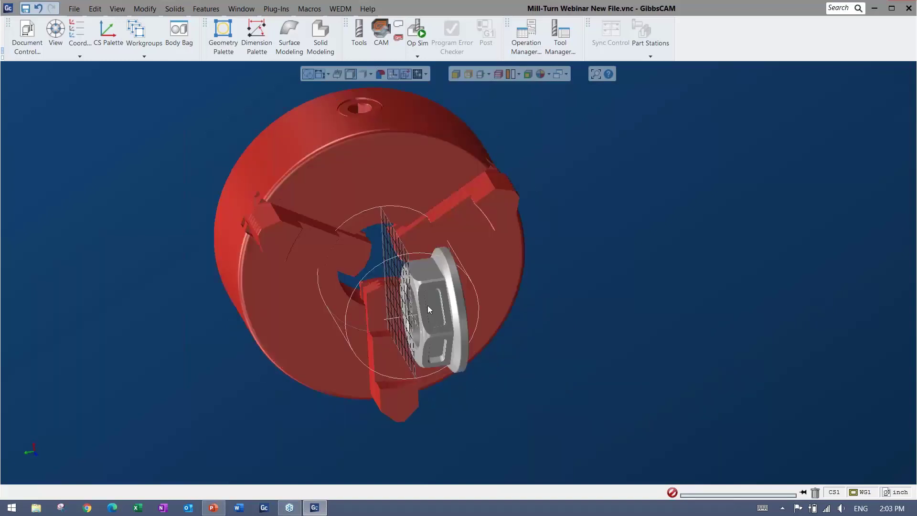
{"action": "middle_click_drag", "start_coordinate": [675, 287], "coordinate": [224, 218]}
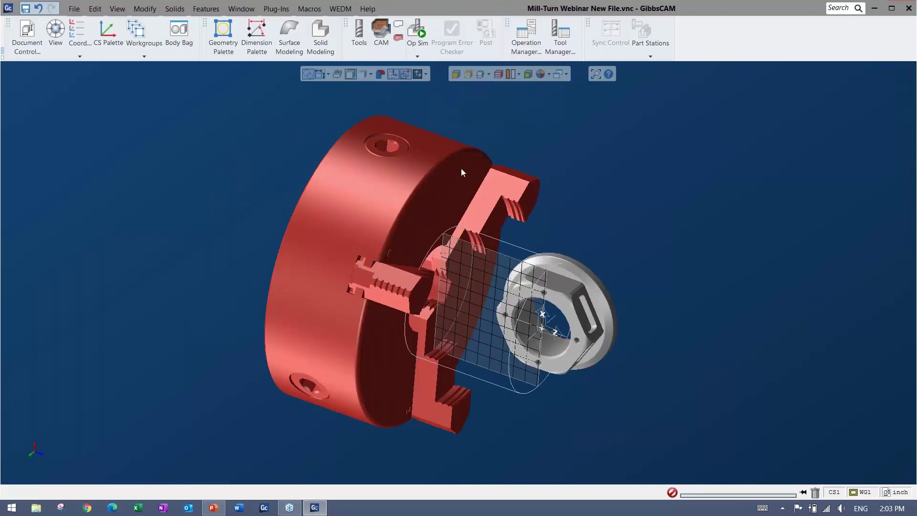
{"action": "middle_click_drag", "start_coordinate": [406, 328], "coordinate": [368, 332]}
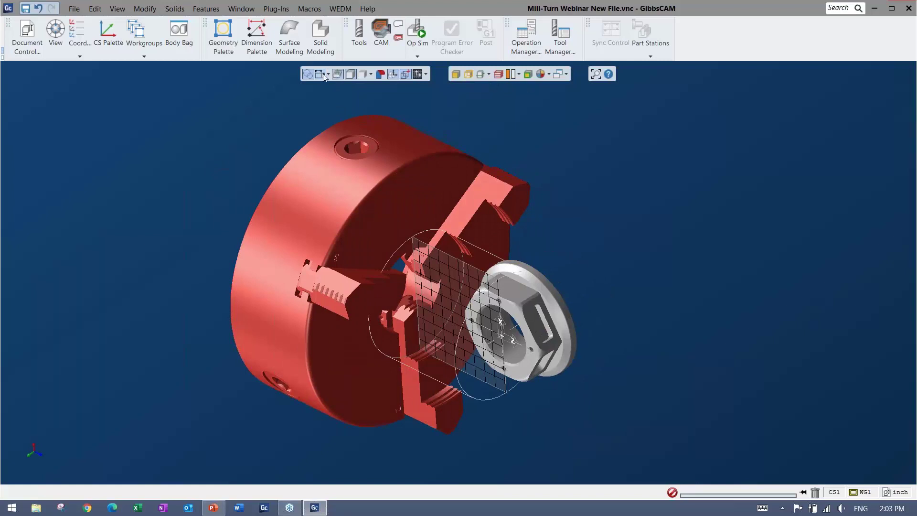
{"action": "left_click", "coordinate": [350, 75]}
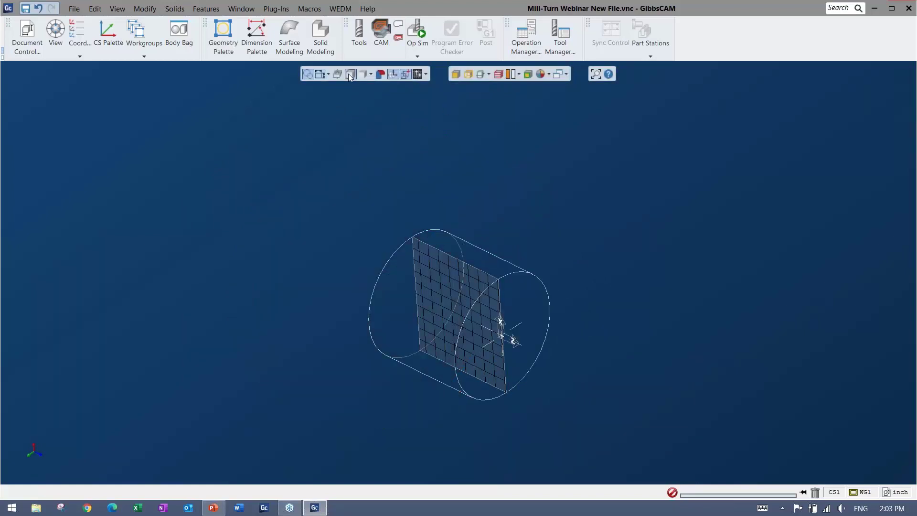
{"action": "left_click", "coordinate": [349, 75]}
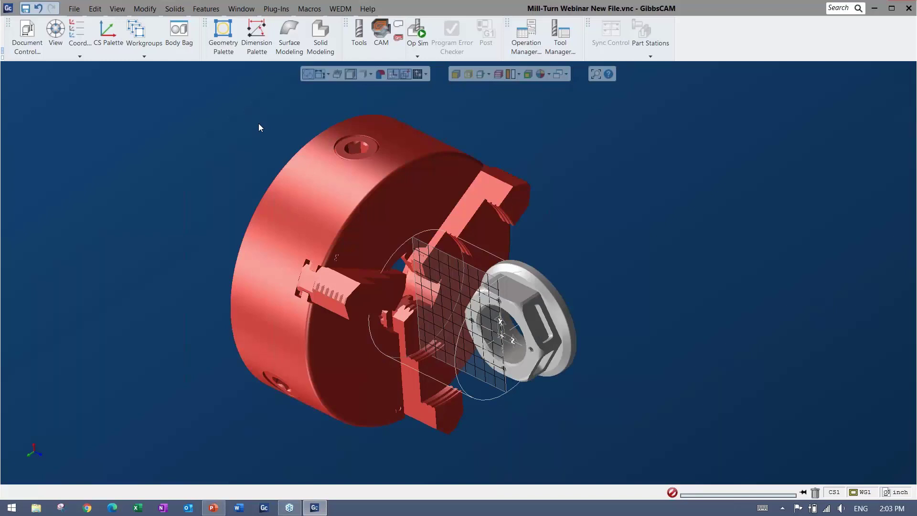
{"action": "middle_click_drag", "start_coordinate": [472, 355], "coordinate": [233, 333]}
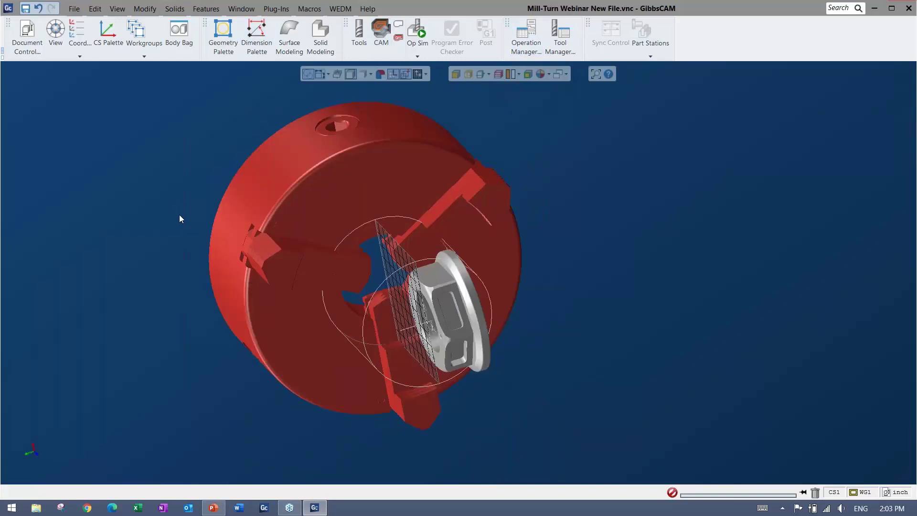
{"action": "middle_click_drag", "start_coordinate": [180, 219], "coordinate": [471, 291]}
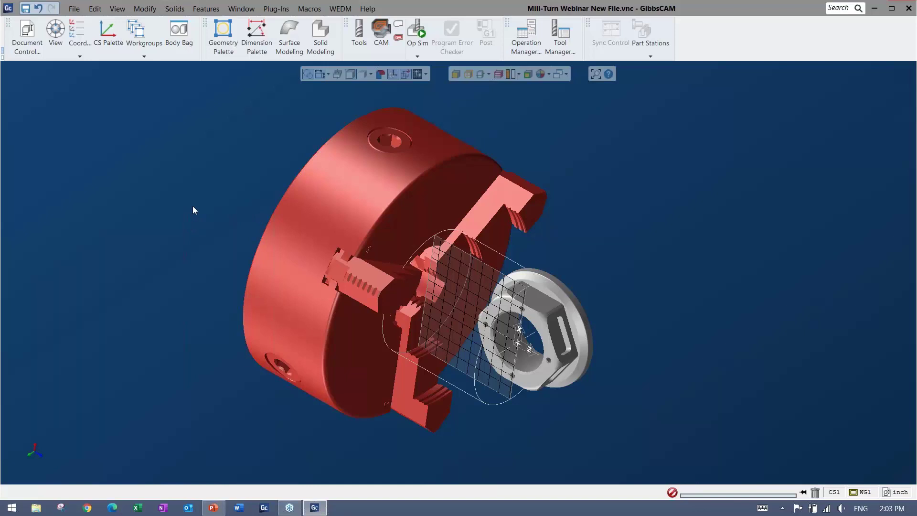
{"action": "key", "text": "ctrl+i"}
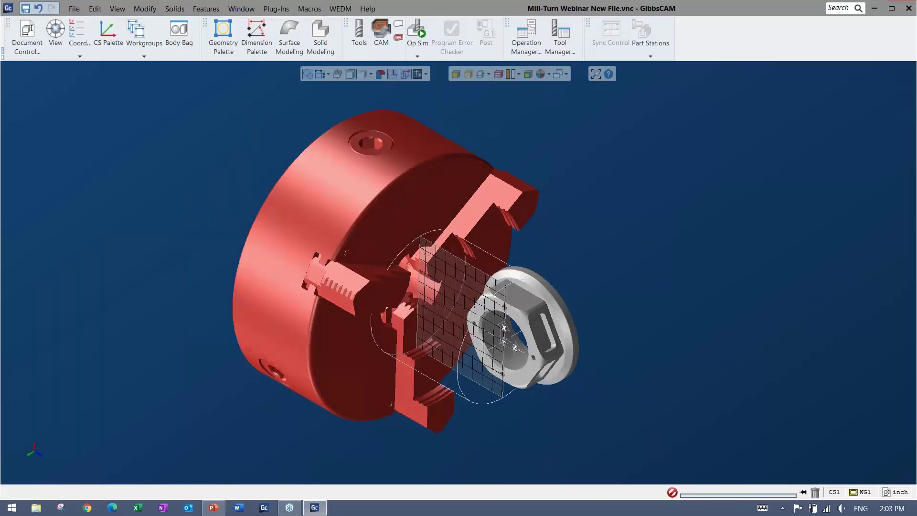
{"action": "key", "text": "ctrl+u"}
{"action": "scroll", "coordinate": [446, 346], "scroll_direction": "down", "scroll_amount": 4}
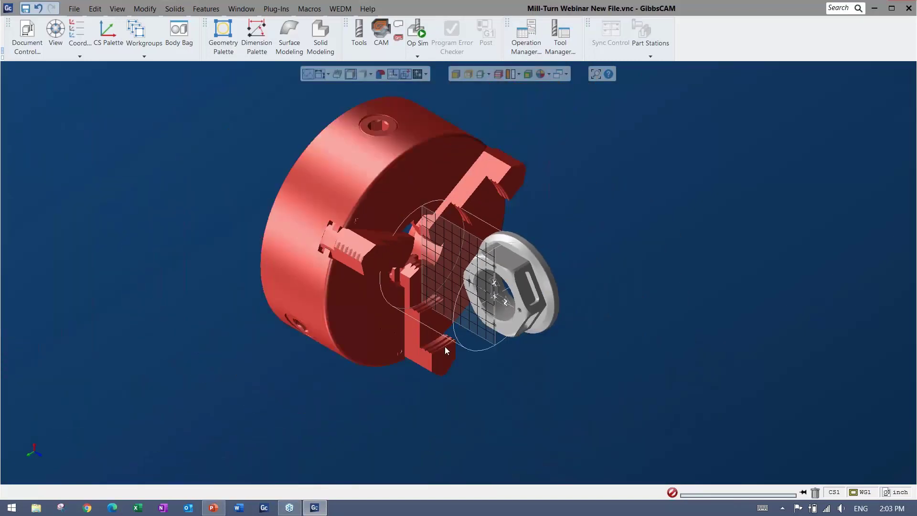
{"action": "middle_click_drag", "start_coordinate": [446, 347], "coordinate": [763, 365]}
{"action": "left_click", "coordinate": [56, 35]}
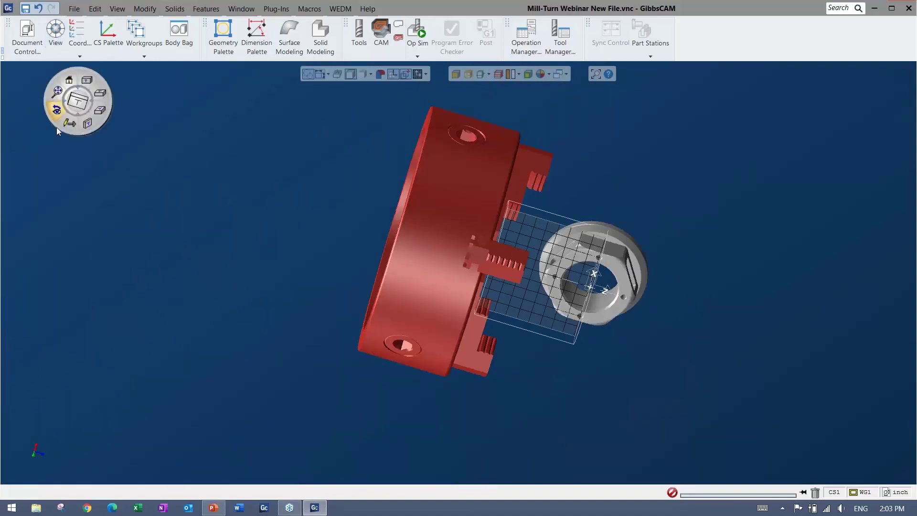
{"action": "left_click", "coordinate": [56, 44]}
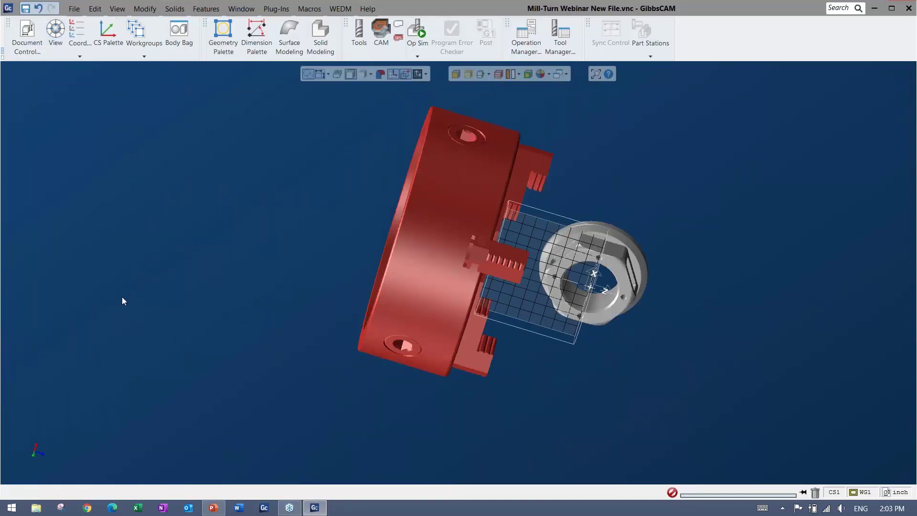
{"action": "middle_click_drag", "start_coordinate": [123, 301], "coordinate": [199, 216]}
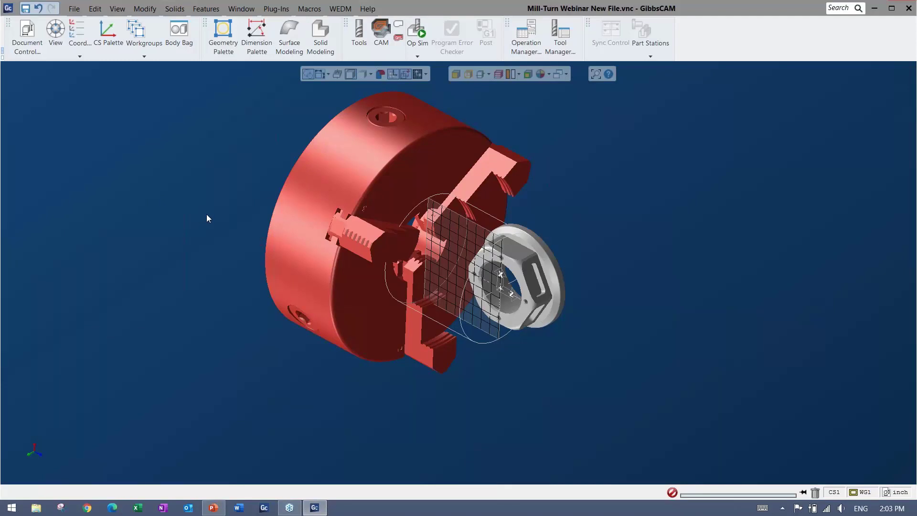
Put the chuck body away in the Body Bag, check the workgroup list, and close both windows.
{"action": "scroll", "coordinate": [207, 218], "scroll_direction": "up", "scroll_amount": 5}
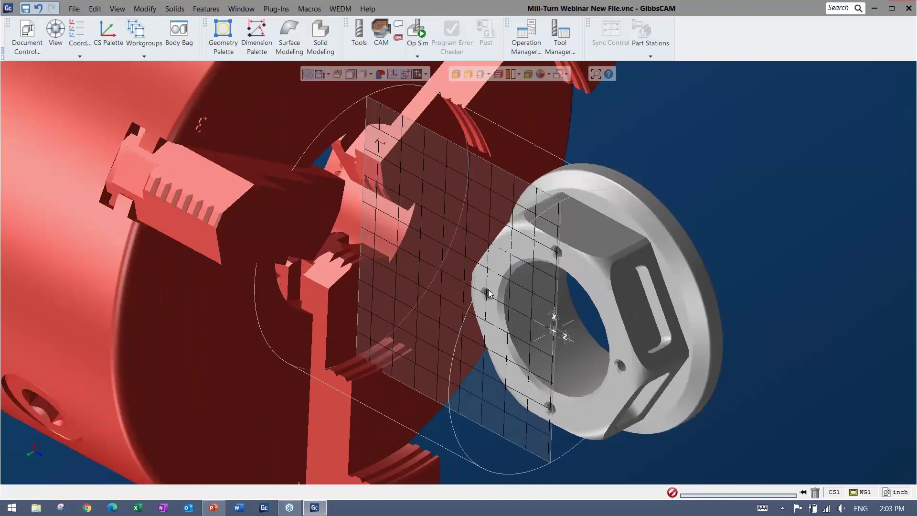
{"action": "scroll", "coordinate": [488, 291], "scroll_direction": "down", "scroll_amount": 3}
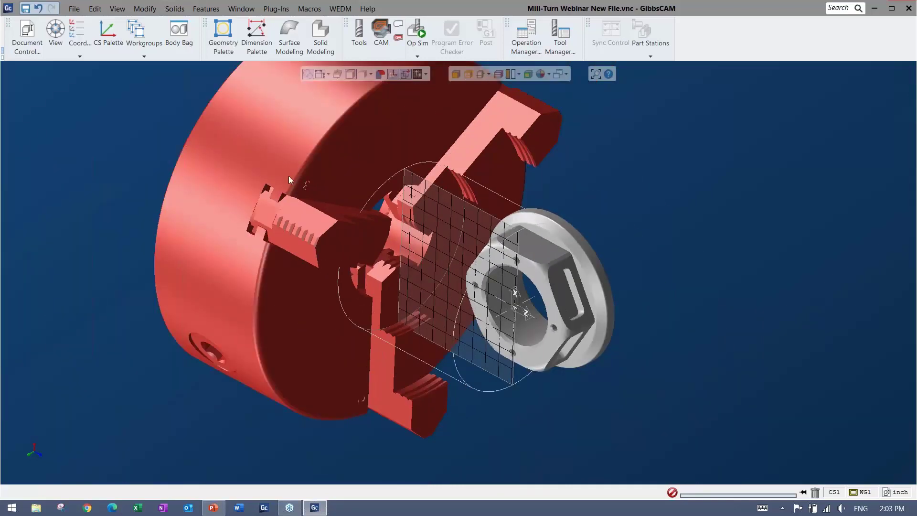
{"action": "left_click", "coordinate": [339, 170]}
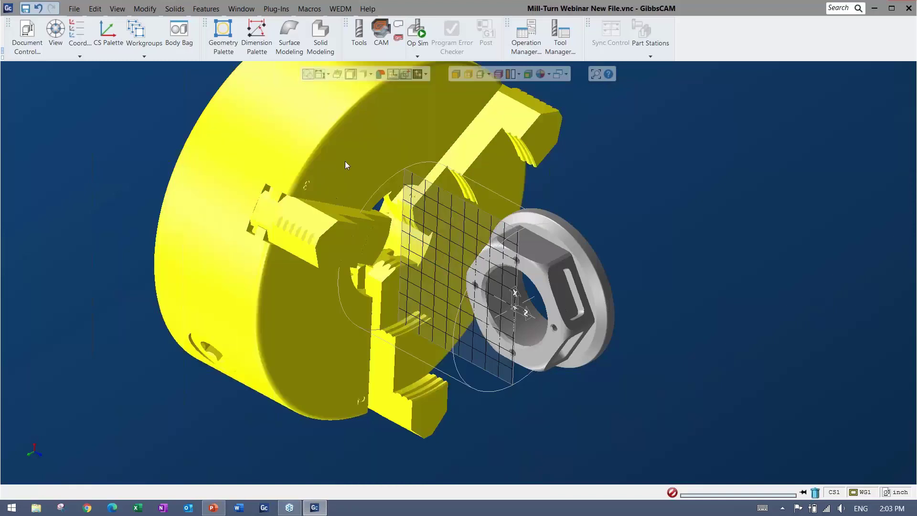
{"action": "double_click", "coordinate": [345, 161]}
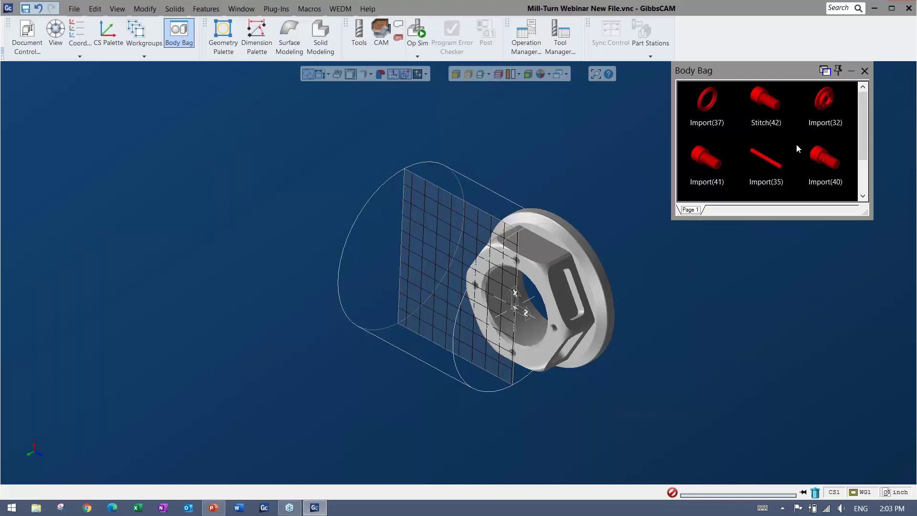
{"action": "left_click", "coordinate": [138, 30]}
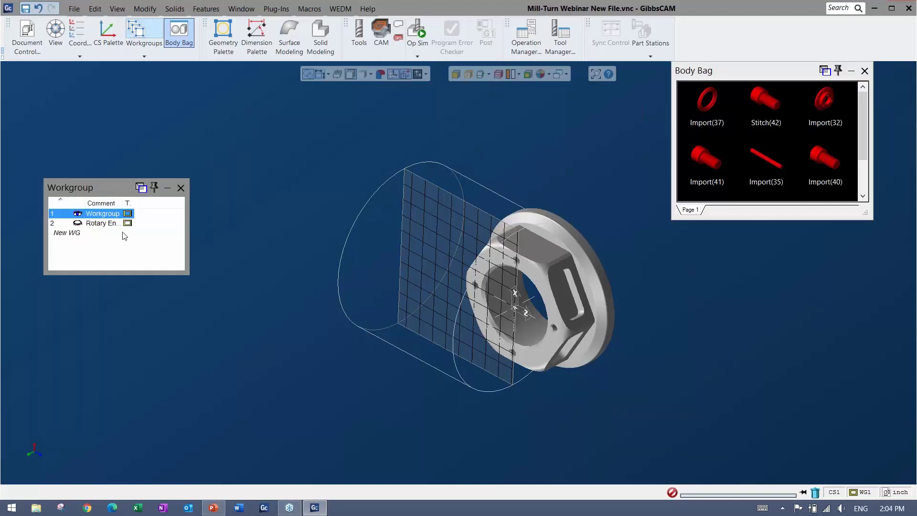
{"action": "left_click", "coordinate": [181, 188]}
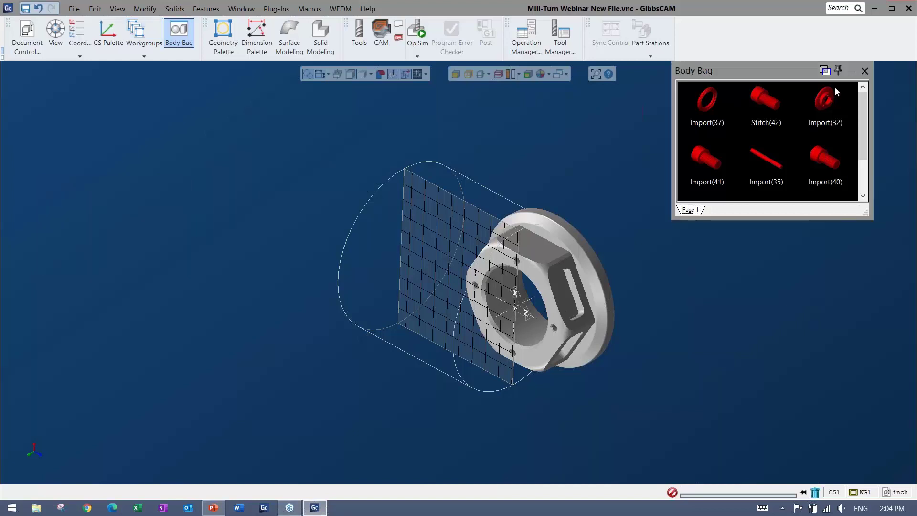
{"action": "left_click", "coordinate": [866, 70]}
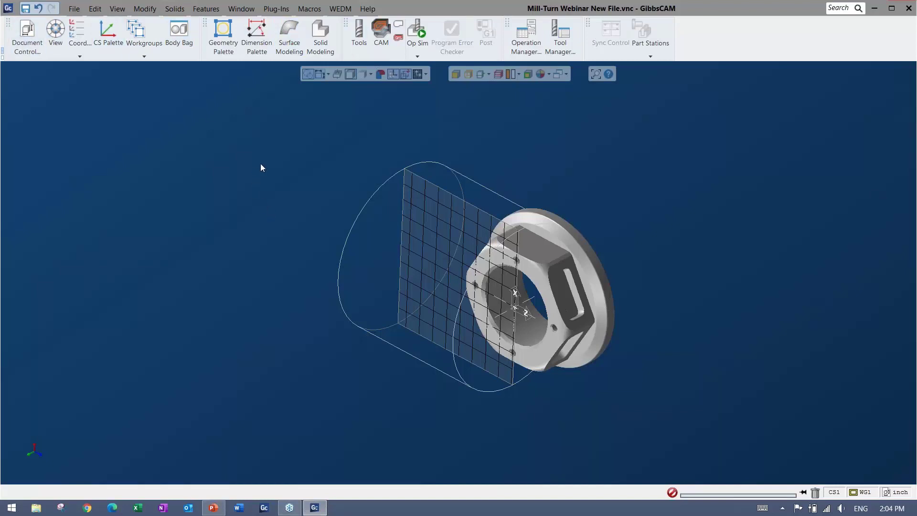
{"action": "scroll", "coordinate": [477, 313], "scroll_direction": "up", "scroll_amount": 3}
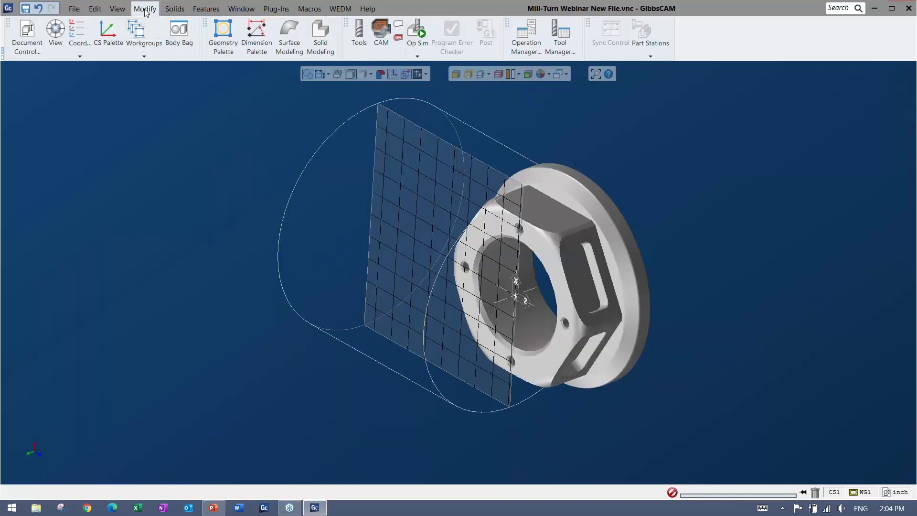
{"action": "left_click", "coordinate": [145, 9]}
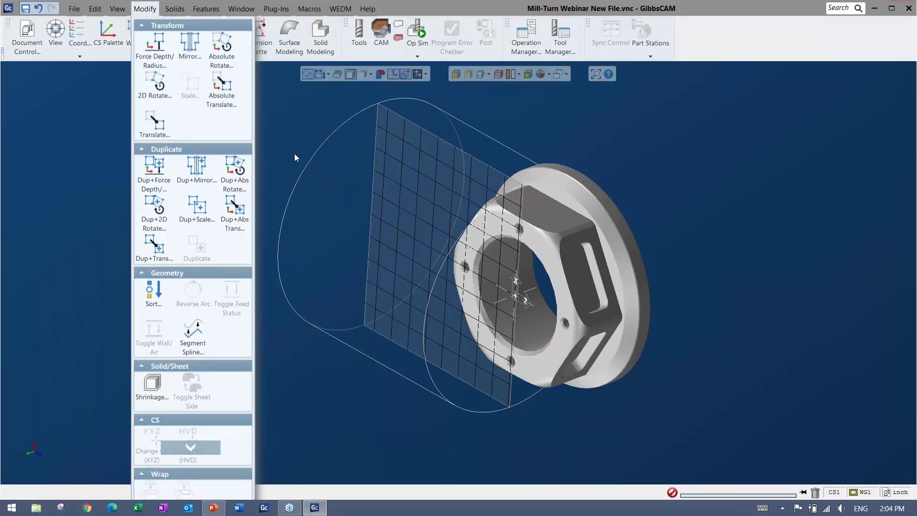
{"action": "left_click", "coordinate": [341, 221]}
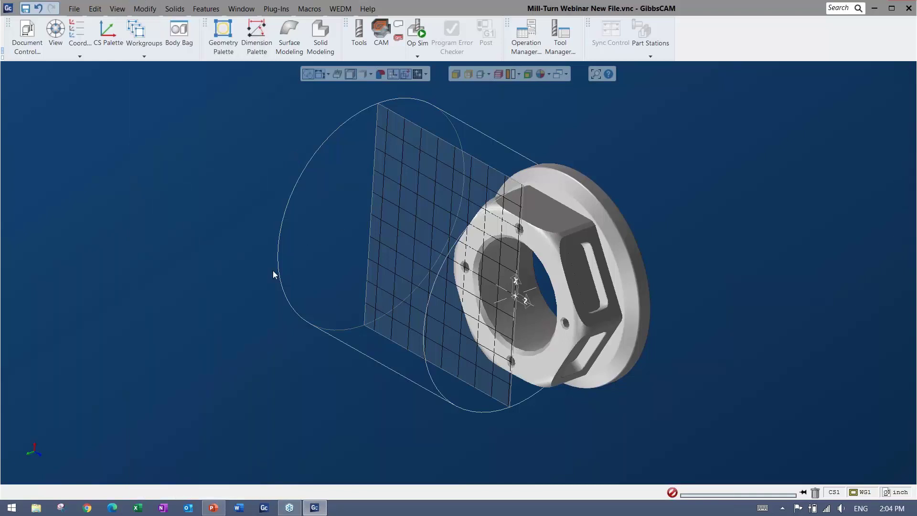
Align the part's hexagonal front face to the XY plane coordinate system and make the ZX plane active again.
{"action": "middle_click_drag", "start_coordinate": [274, 272], "coordinate": [481, 282]}
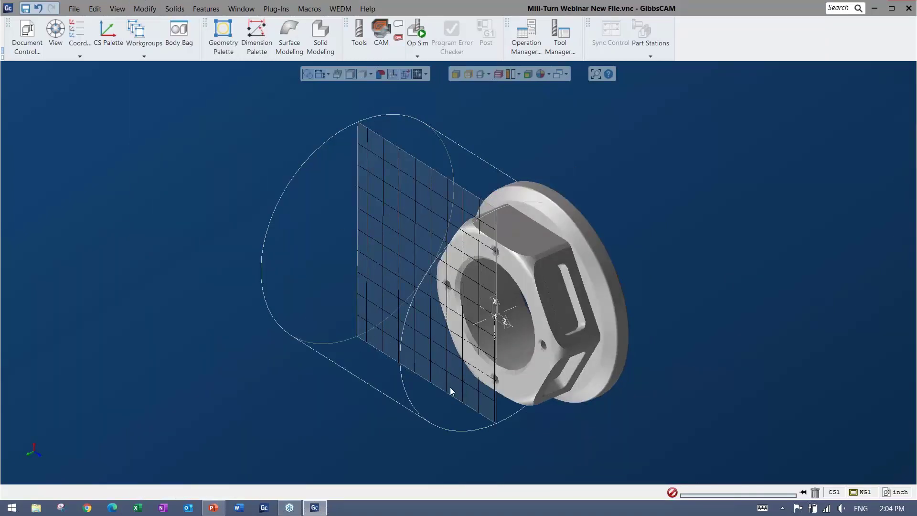
{"action": "middle_click_drag", "start_coordinate": [450, 387], "coordinate": [397, 347]}
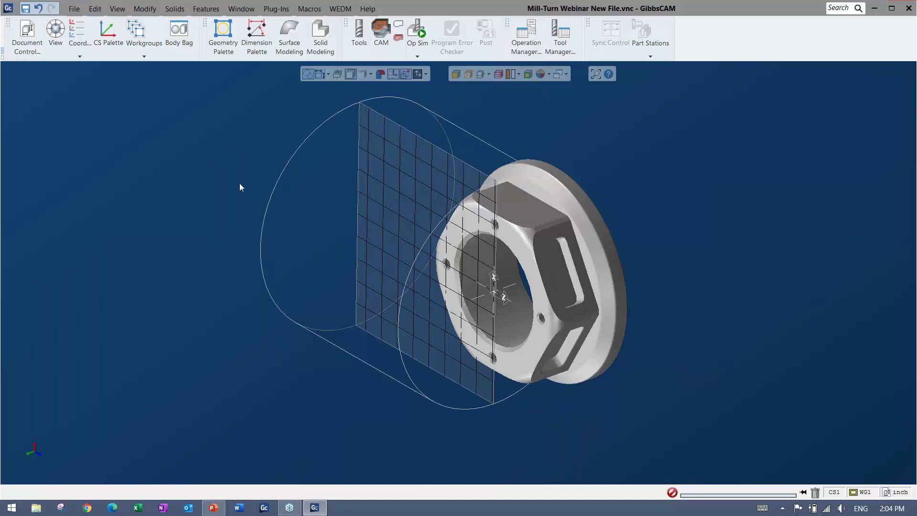
{"action": "left_click", "coordinate": [79, 33]}
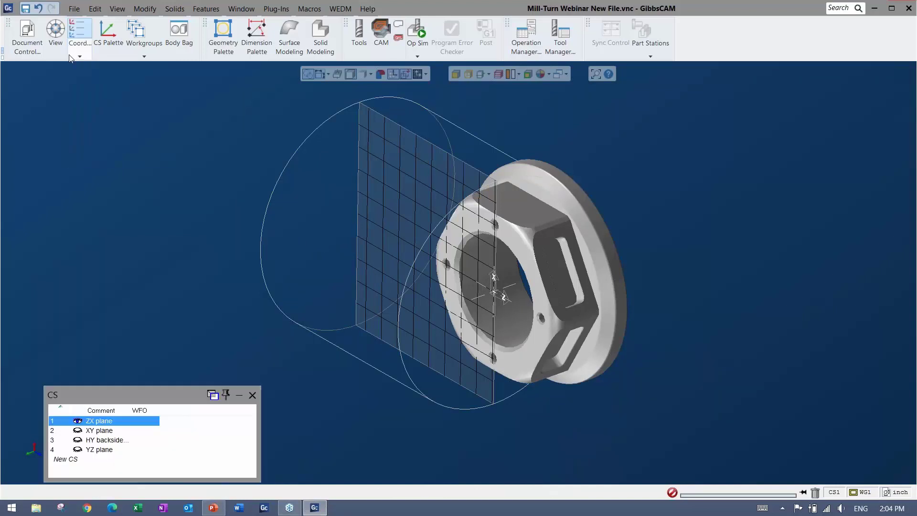
{"action": "left_click", "coordinate": [98, 431]}
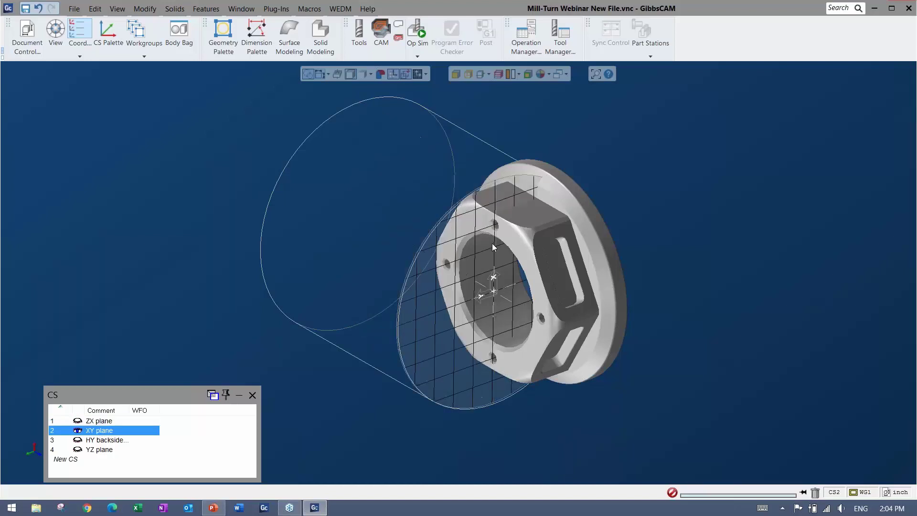
{"action": "left_click", "coordinate": [517, 236]}
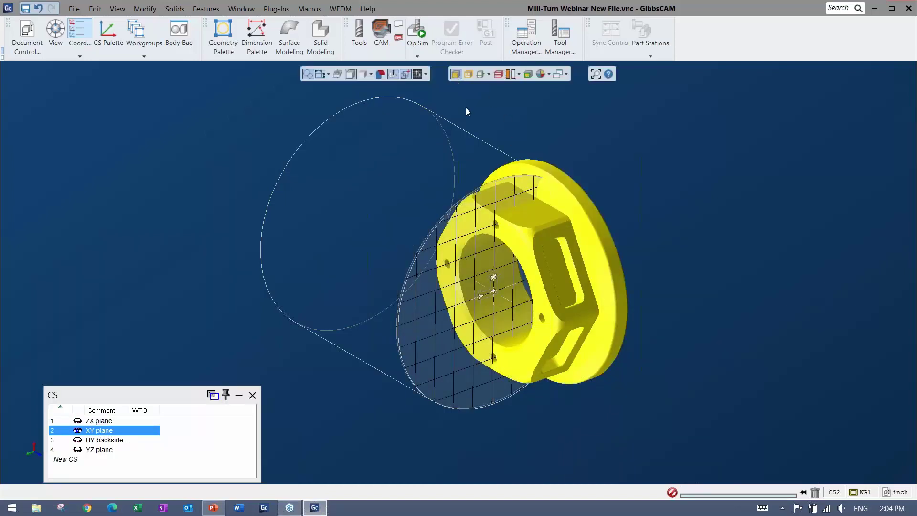
{"action": "left_click", "coordinate": [506, 231]}
{"action": "right_click", "coordinate": [507, 231]}
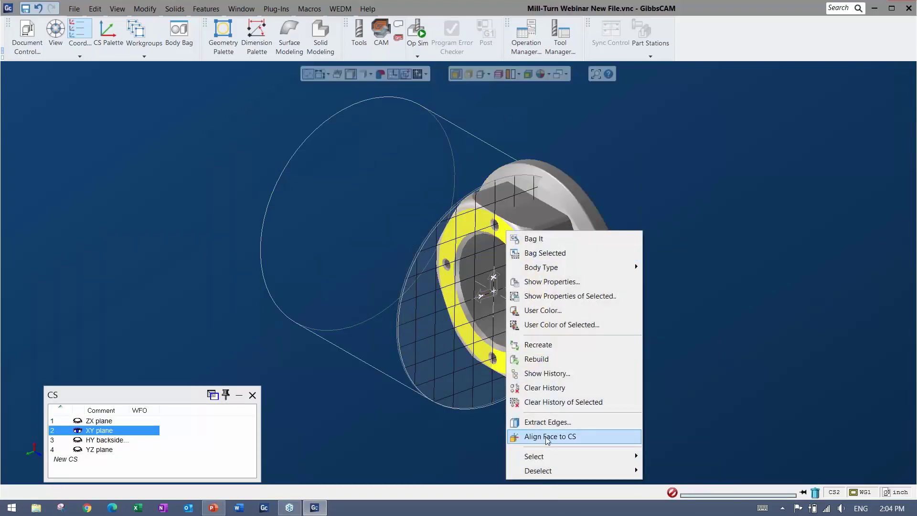
{"action": "left_click", "coordinate": [547, 438]}
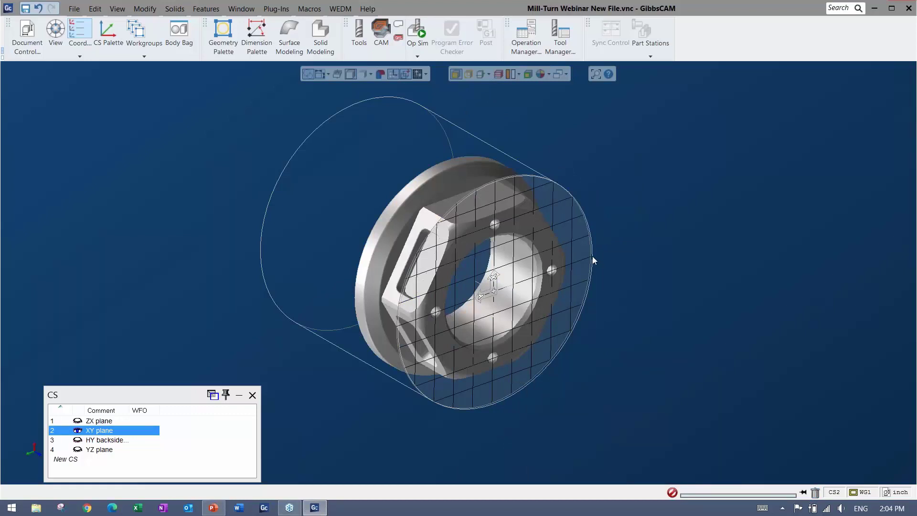
{"action": "left_click", "coordinate": [103, 421]}
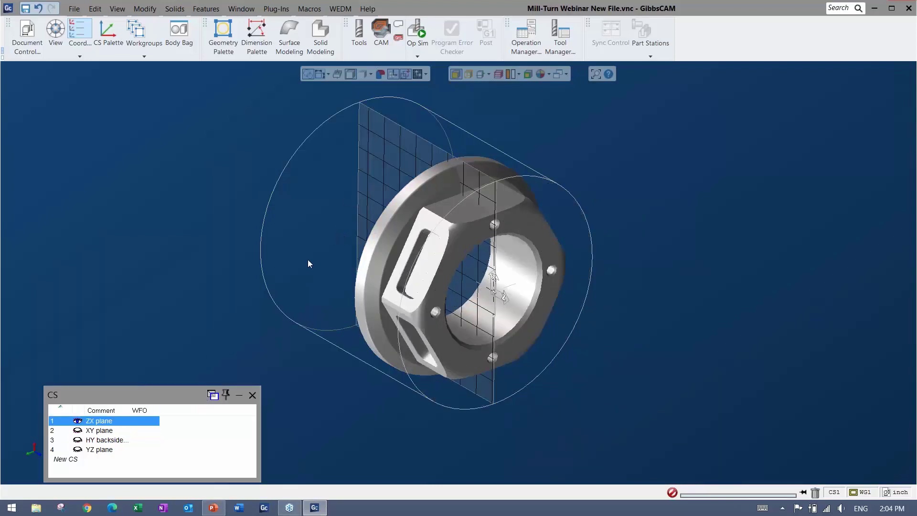
{"action": "left_click", "coordinate": [251, 396]}
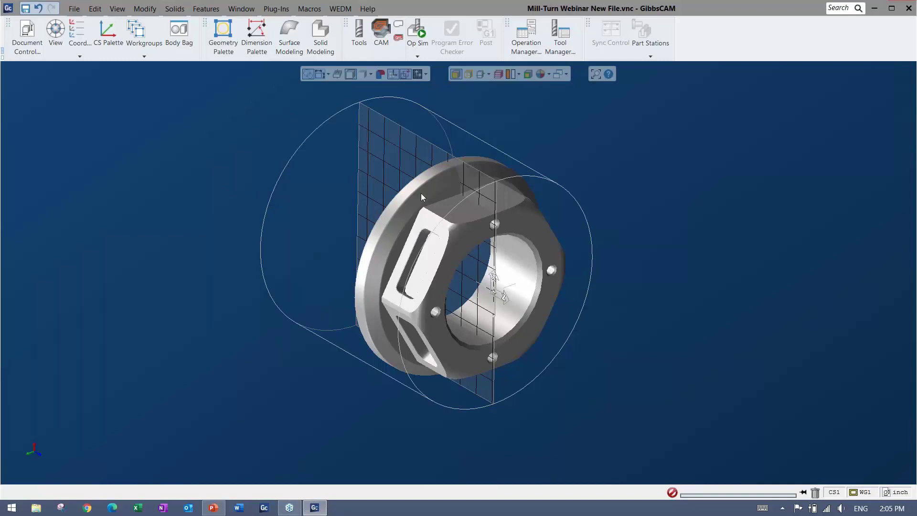
Review the mill, turn and broaching tool types and create turning tool 1 with an 80° Diamond insert.
{"action": "left_click", "coordinate": [359, 28]}
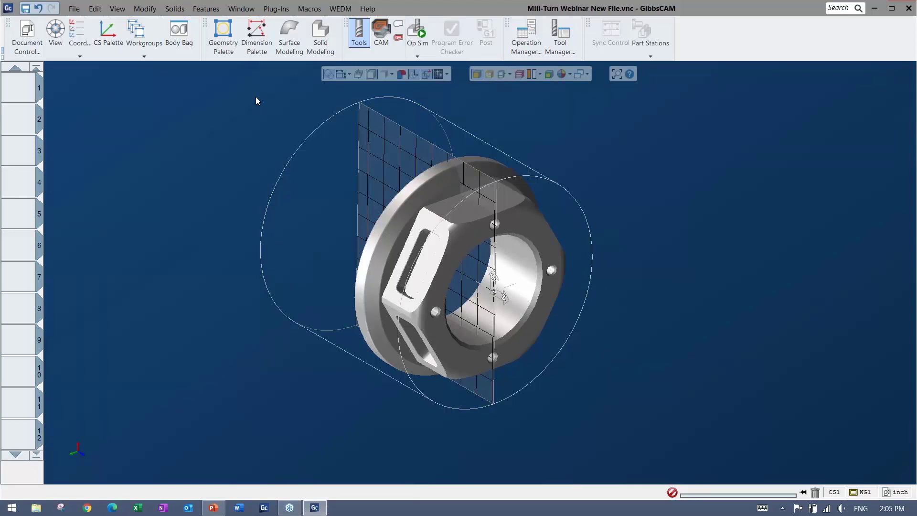
{"action": "double_click", "coordinate": [20, 90]}
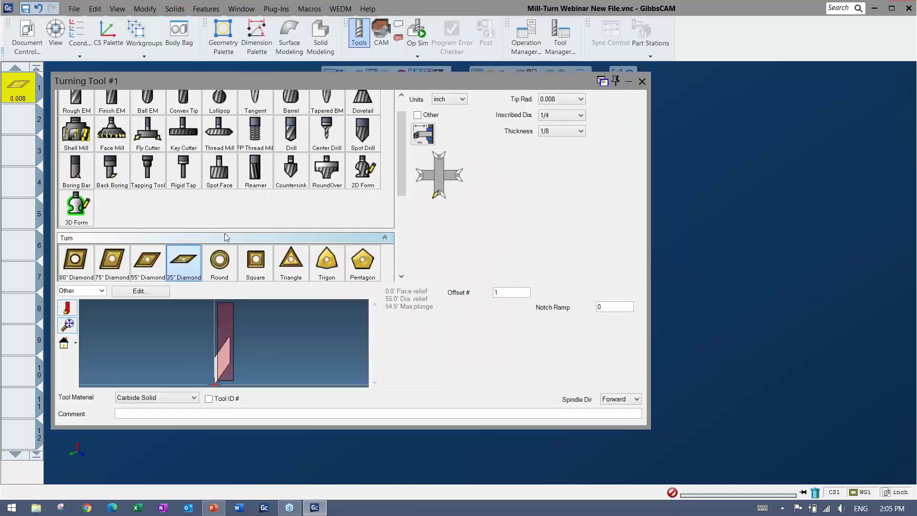
{"action": "left_click_drag", "start_coordinate": [406, 163], "coordinate": [406, 128]}
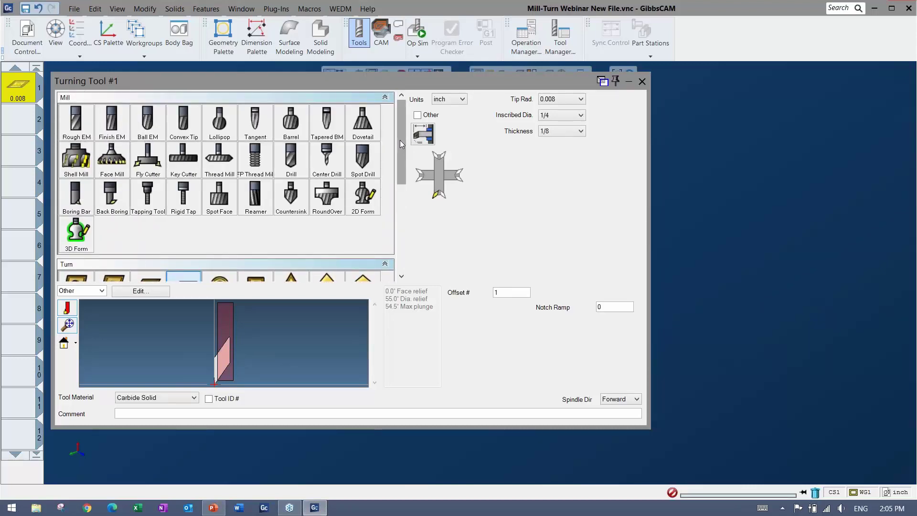
{"action": "scroll", "coordinate": [400, 141], "scroll_direction": "down", "scroll_amount": 3}
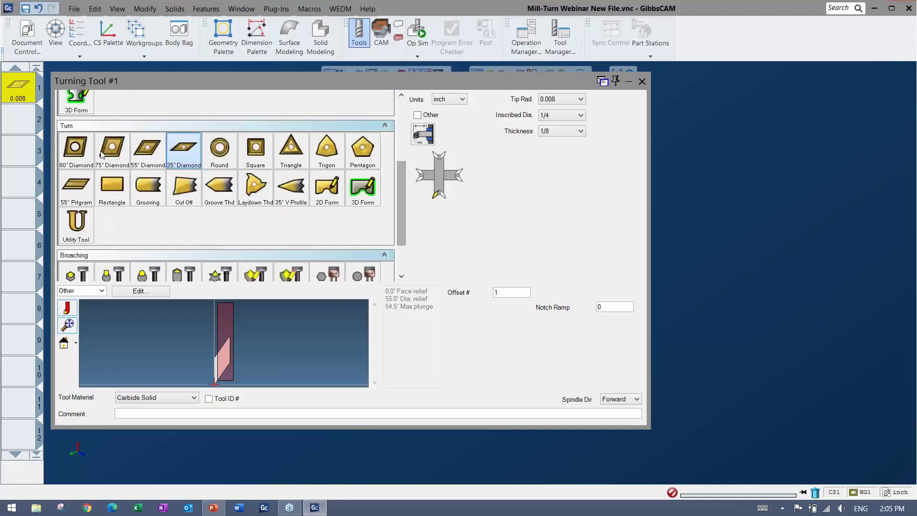
{"action": "scroll", "coordinate": [394, 238], "scroll_direction": "down", "scroll_amount": 2}
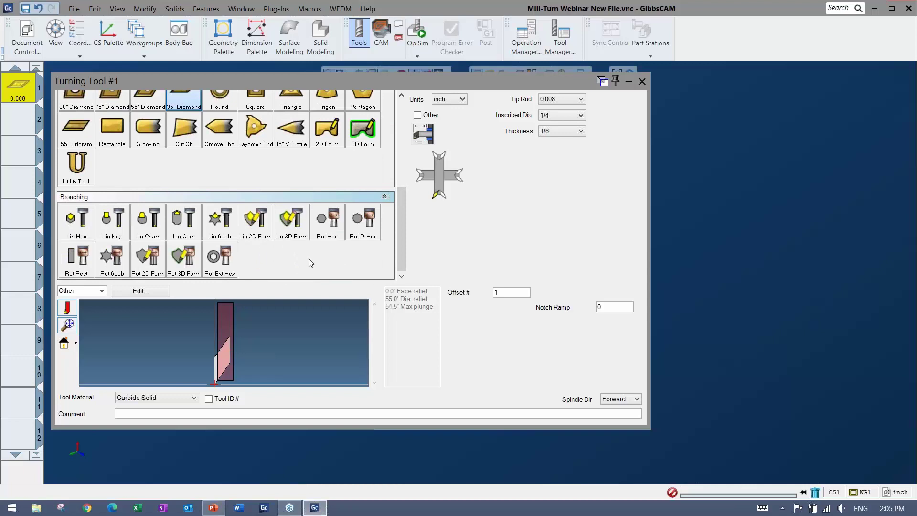
{"action": "left_click_drag", "start_coordinate": [401, 230], "coordinate": [399, 143]}
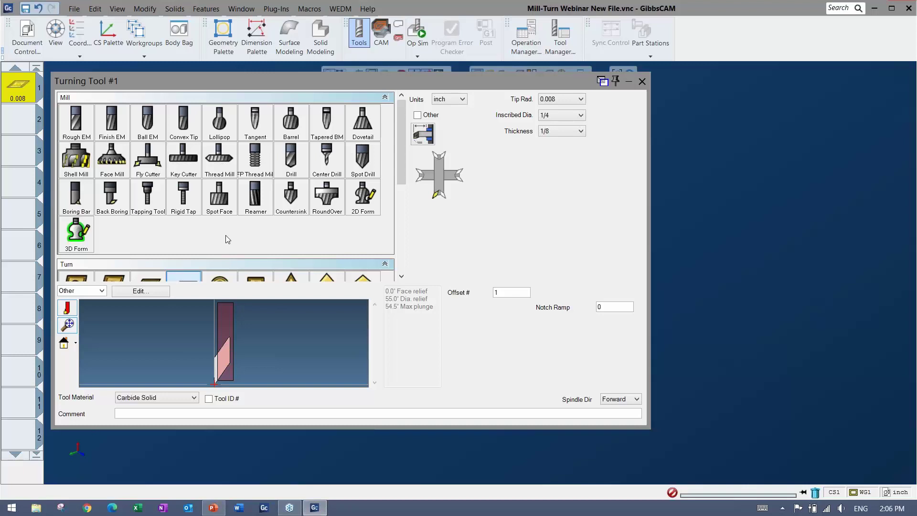
{"action": "scroll", "coordinate": [89, 245], "scroll_direction": "down", "scroll_amount": 1}
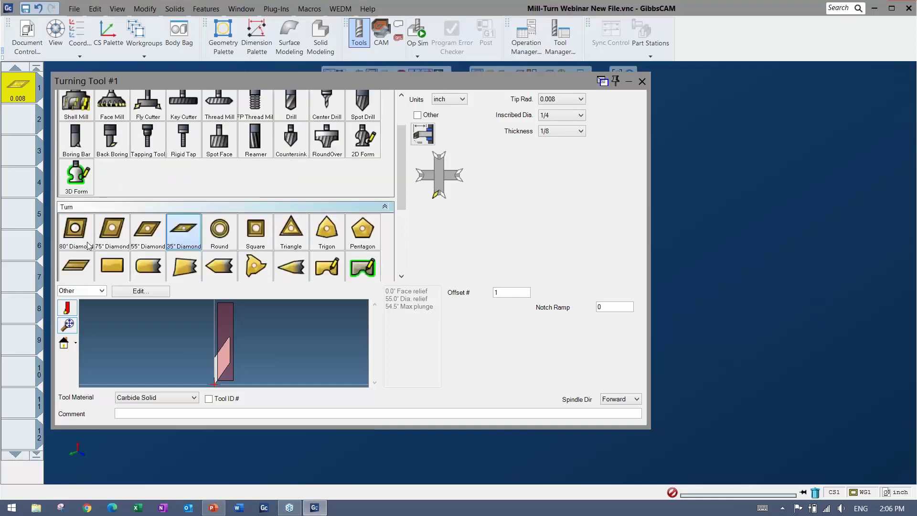
{"action": "left_click", "coordinate": [89, 246]}
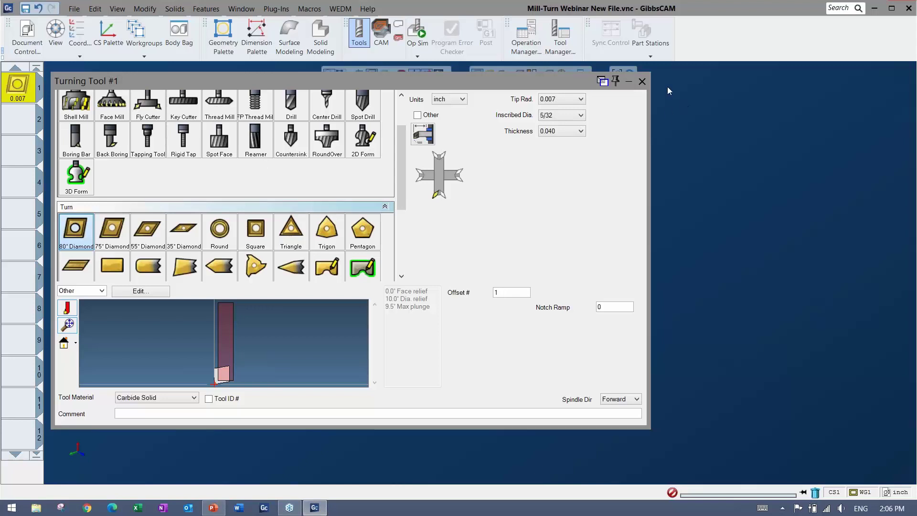
{"action": "left_click", "coordinate": [642, 81]}
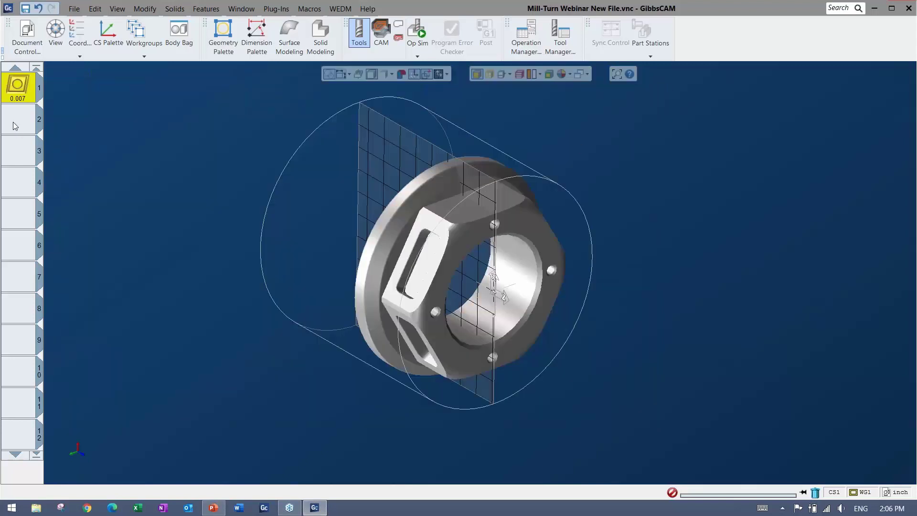
Set tool 1's tip radius to 1/32 and its inscribed diameter to 1/2 inch.
{"action": "left_click", "coordinate": [25, 86]}
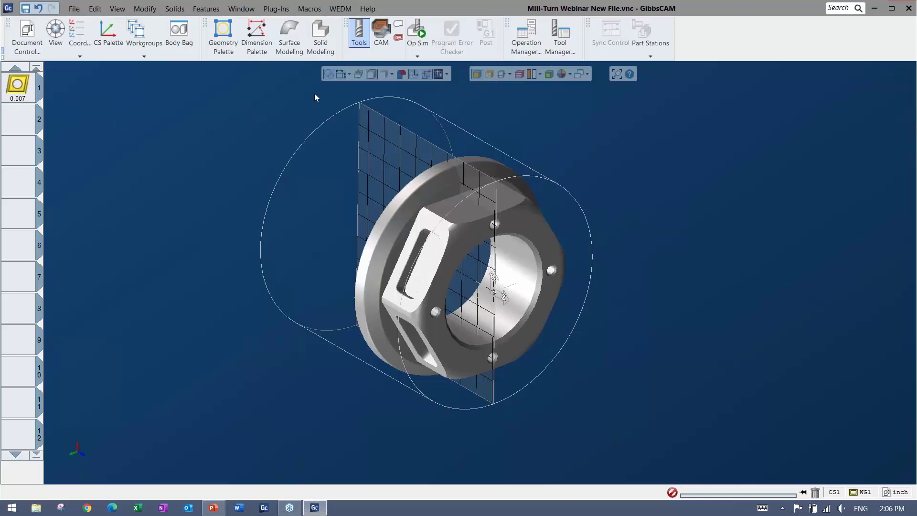
{"action": "left_click", "coordinate": [22, 86]}
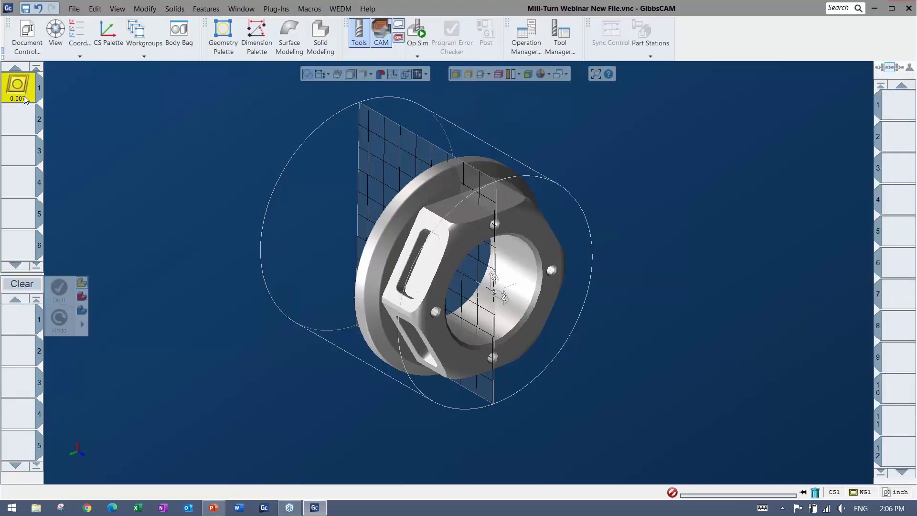
{"action": "double_click", "coordinate": [25, 99]}
{"action": "left_click", "coordinate": [557, 99]}
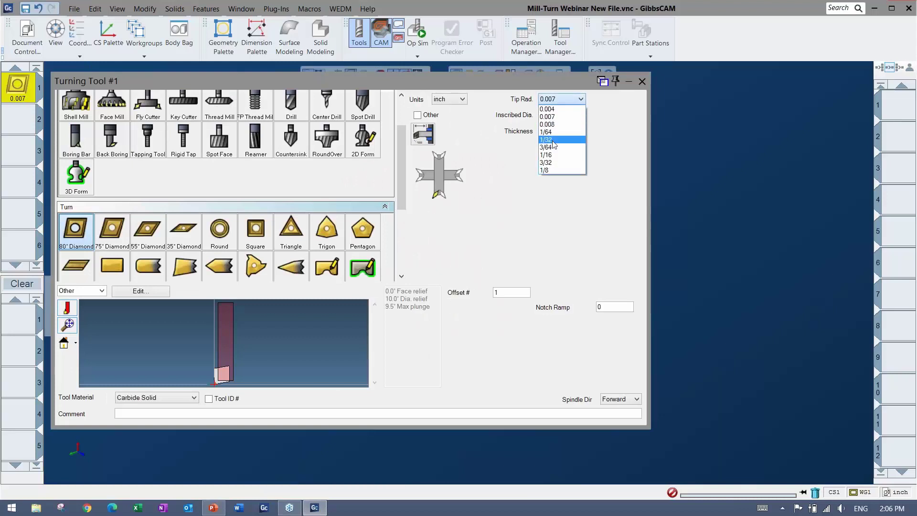
{"action": "left_click", "coordinate": [553, 142]}
{"action": "left_click", "coordinate": [555, 118]}
{"action": "left_click", "coordinate": [553, 149]}
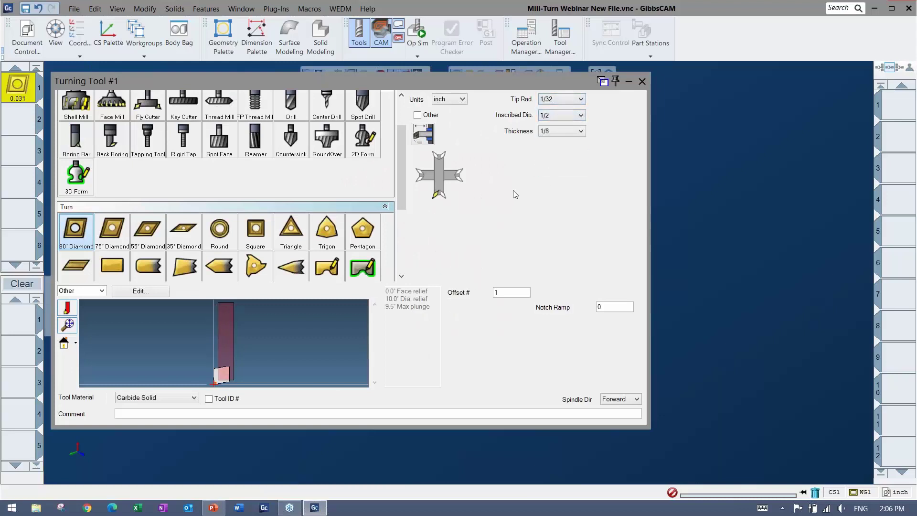
Set tool 1's holder type to Tool Holder, previewing the Boring Bar alternative before closing the tool definition.
{"action": "left_click", "coordinate": [70, 291]}
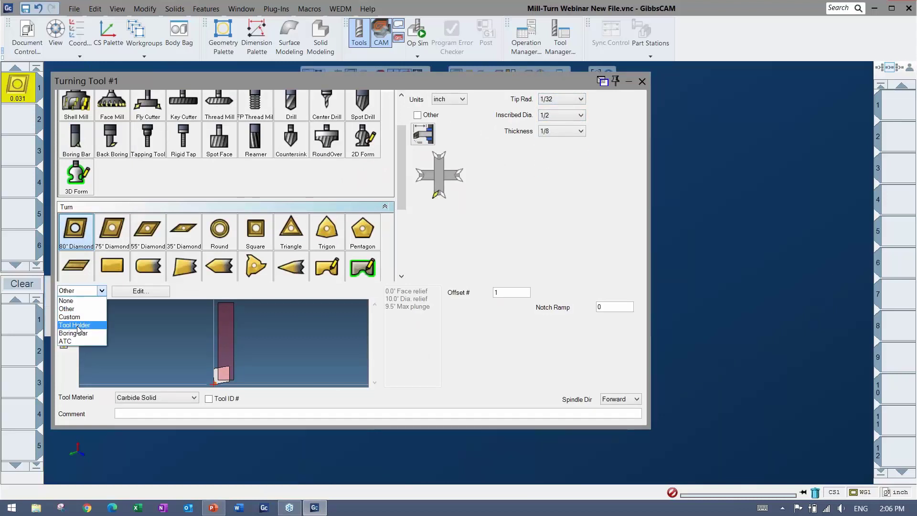
{"action": "left_click", "coordinate": [78, 325]}
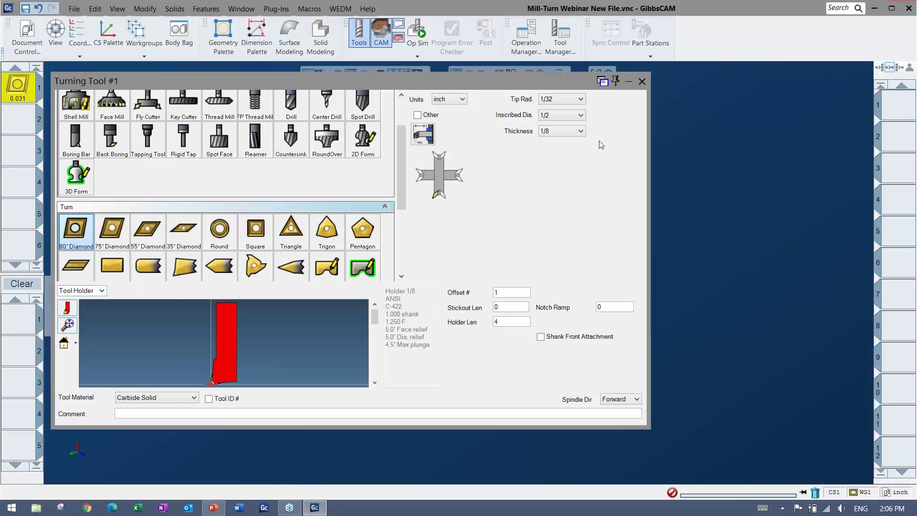
{"action": "scroll", "coordinate": [358, 332], "scroll_direction": "down", "scroll_amount": 1}
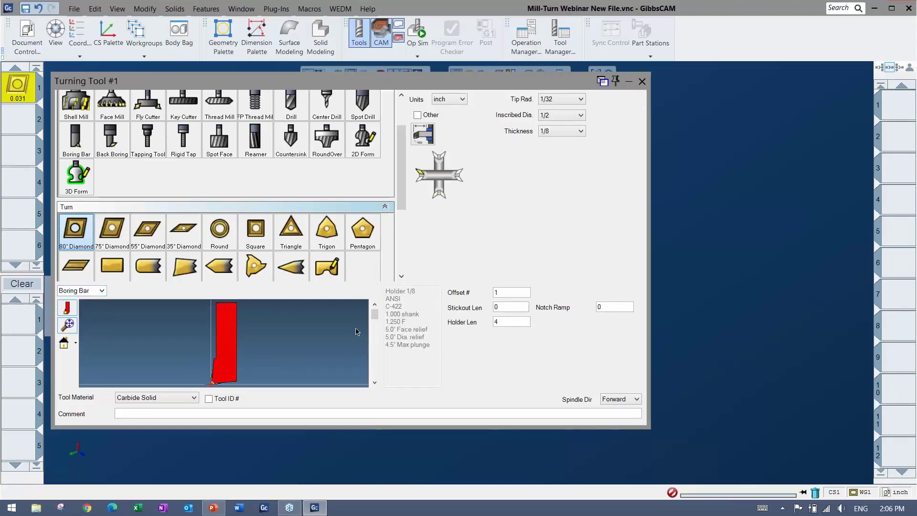
{"action": "middle_click_drag", "start_coordinate": [358, 332], "coordinate": [205, 353]}
{"action": "left_click", "coordinate": [64, 343]}
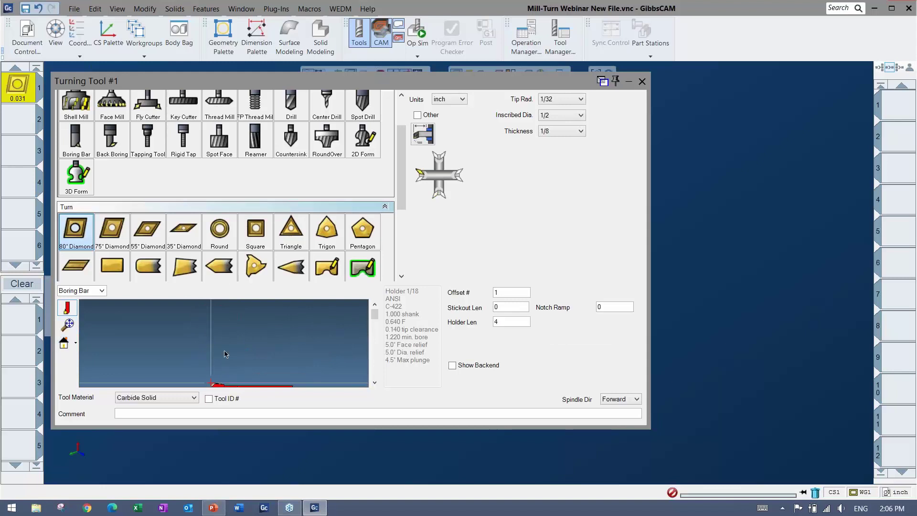
{"action": "left_click", "coordinate": [67, 324]}
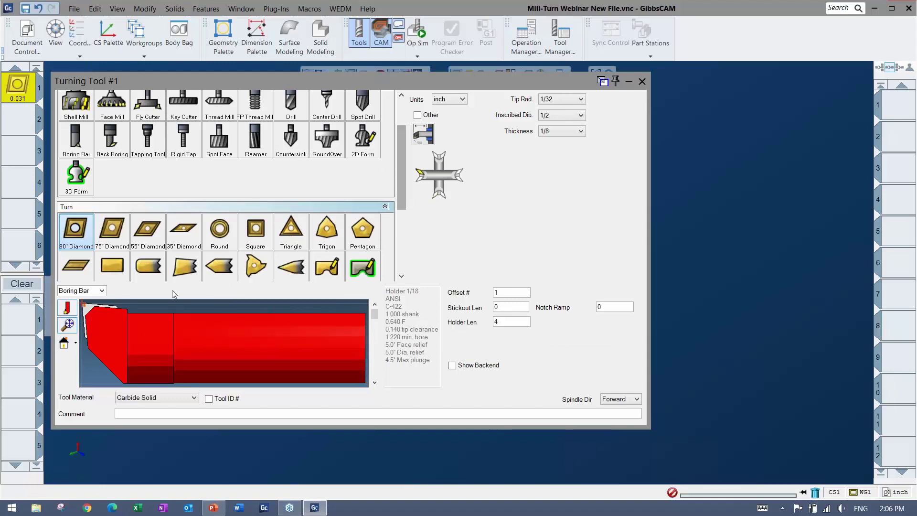
{"action": "left_click", "coordinate": [101, 291]}
{"action": "left_click", "coordinate": [71, 299]}
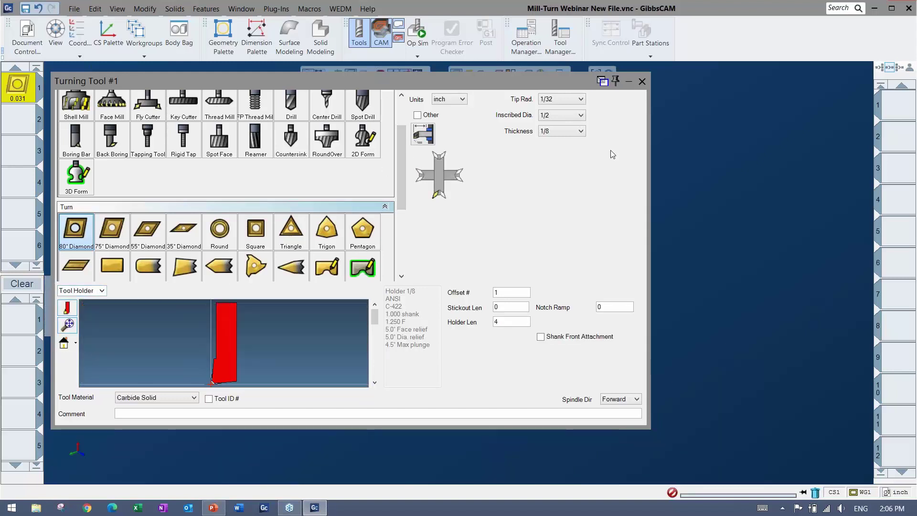
{"action": "left_click", "coordinate": [642, 81]}
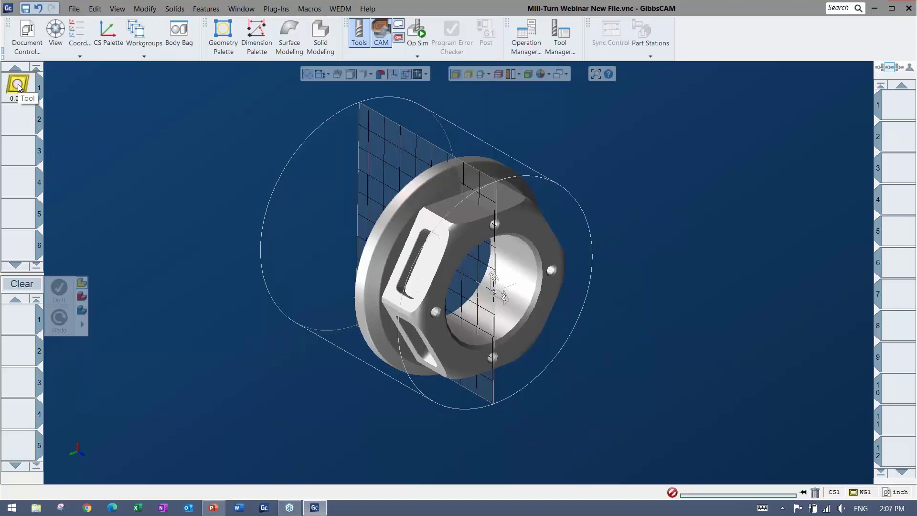
Try a new process based on tool 1 and a mill Roughing process without a tool, clearing the process list after each.
{"action": "left_click_drag", "start_coordinate": [21, 100], "coordinate": [29, 312]}
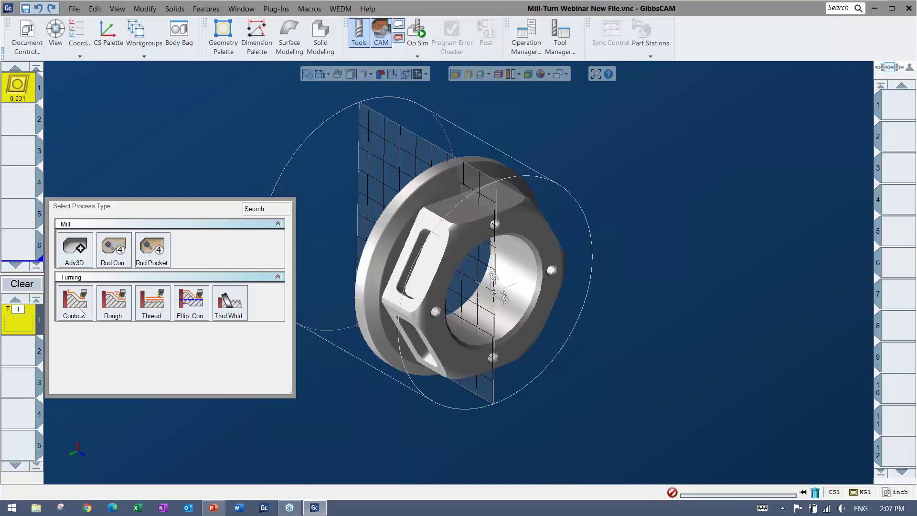
{"action": "left_click", "coordinate": [24, 285]}
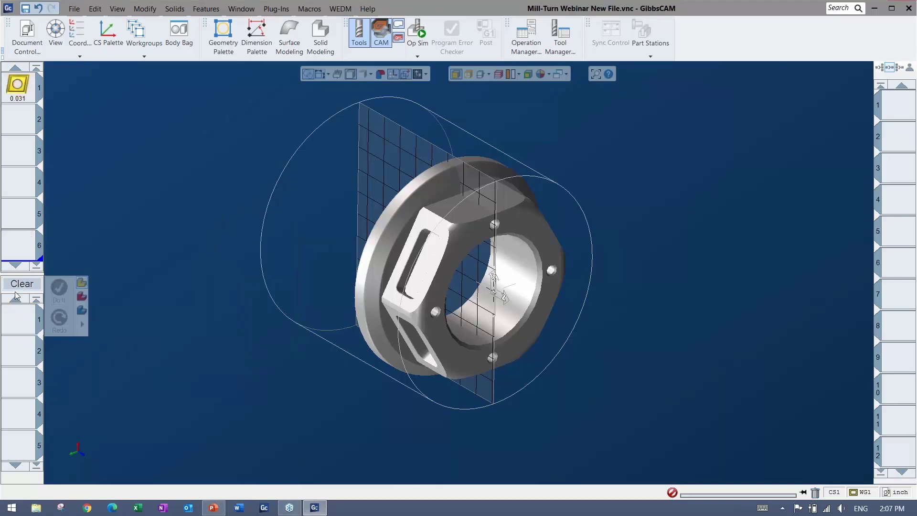
{"action": "left_click", "coordinate": [18, 323]}
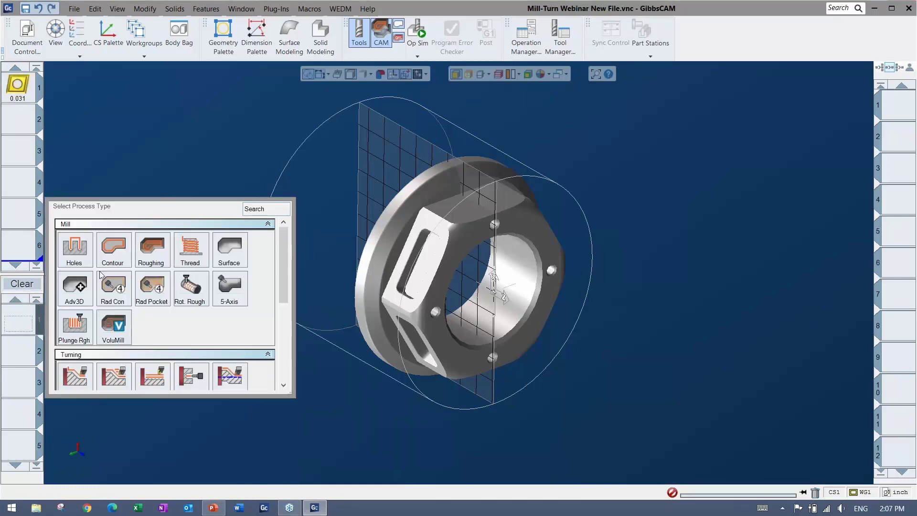
{"action": "left_click", "coordinate": [153, 253]}
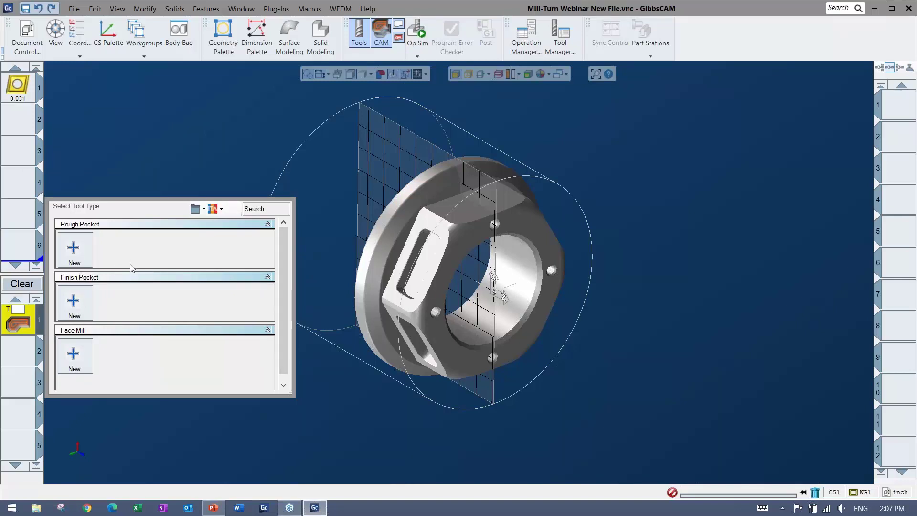
{"action": "left_click", "coordinate": [20, 286]}
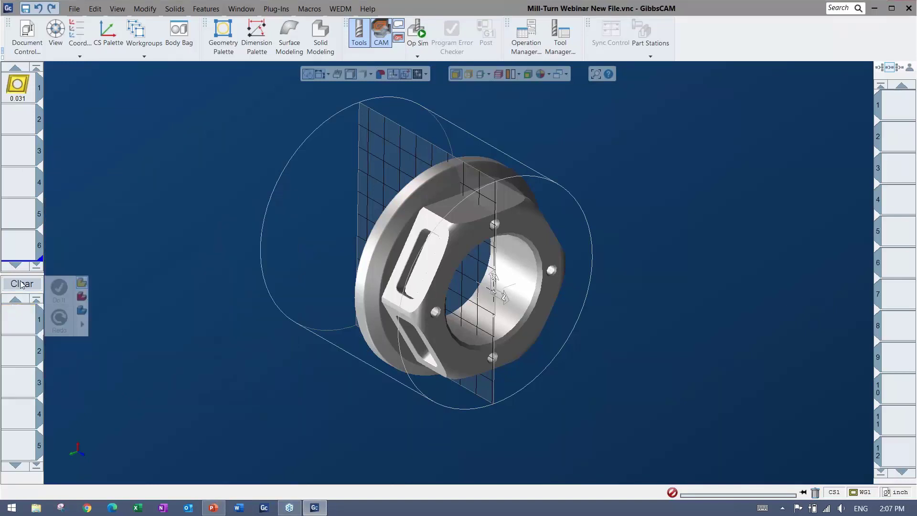
Try a turning Contour process with tool 1 and preview the alternative process types available for it.
{"action": "left_click_drag", "start_coordinate": [17, 86], "coordinate": [26, 317]}
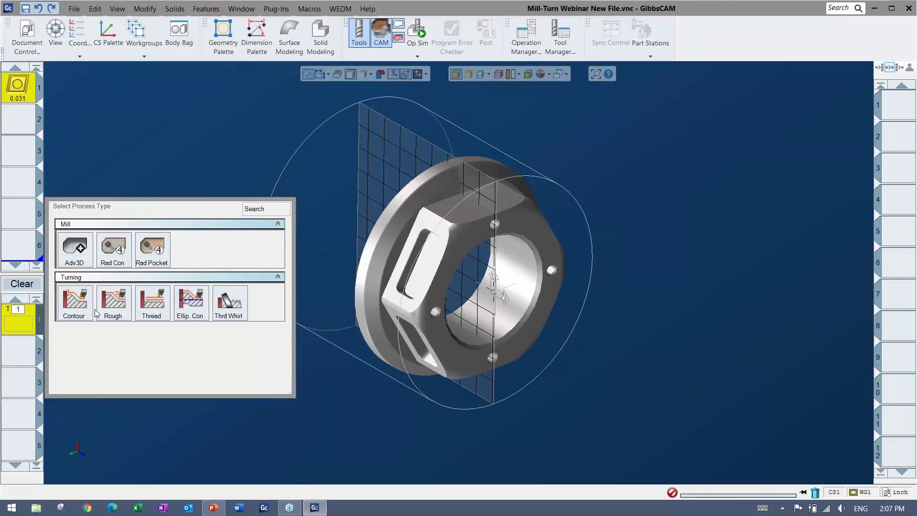
{"action": "left_click", "coordinate": [77, 304]}
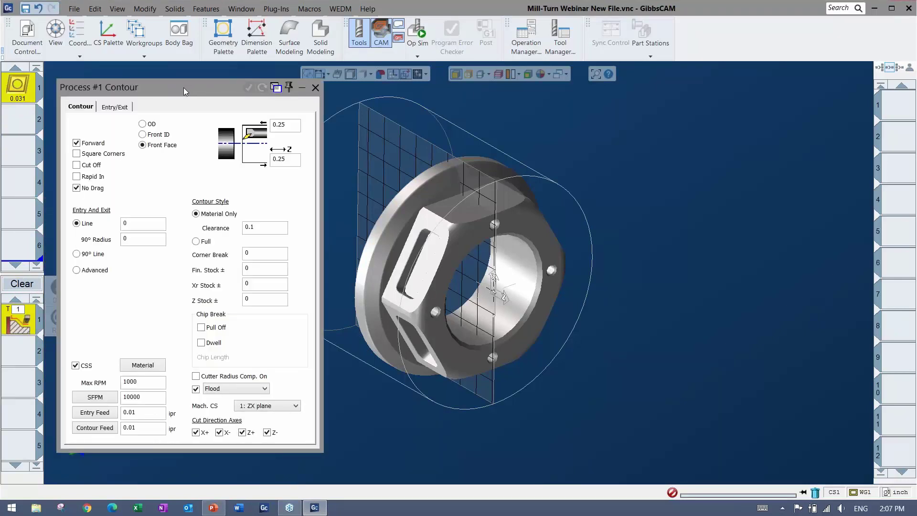
{"action": "right_click", "coordinate": [17, 320]}
{"action": "left_click", "coordinate": [30, 323]}
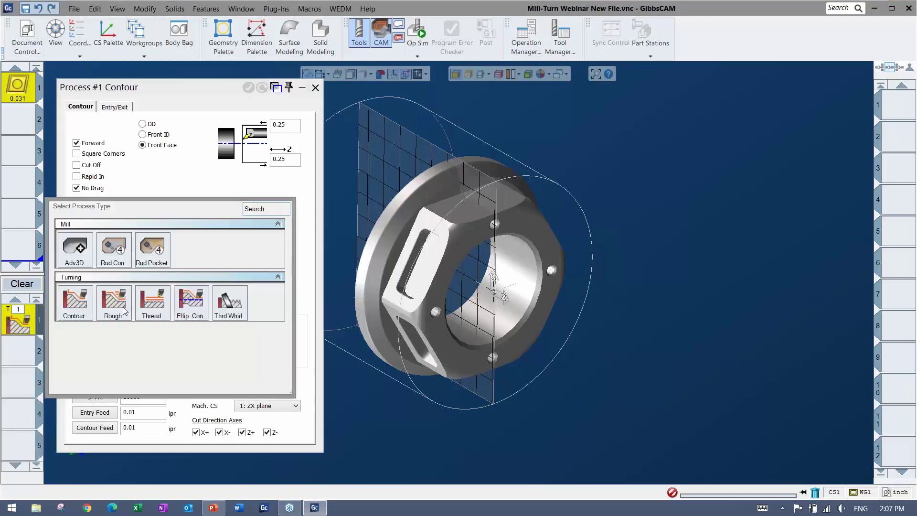
{"action": "left_click", "coordinate": [158, 180]}
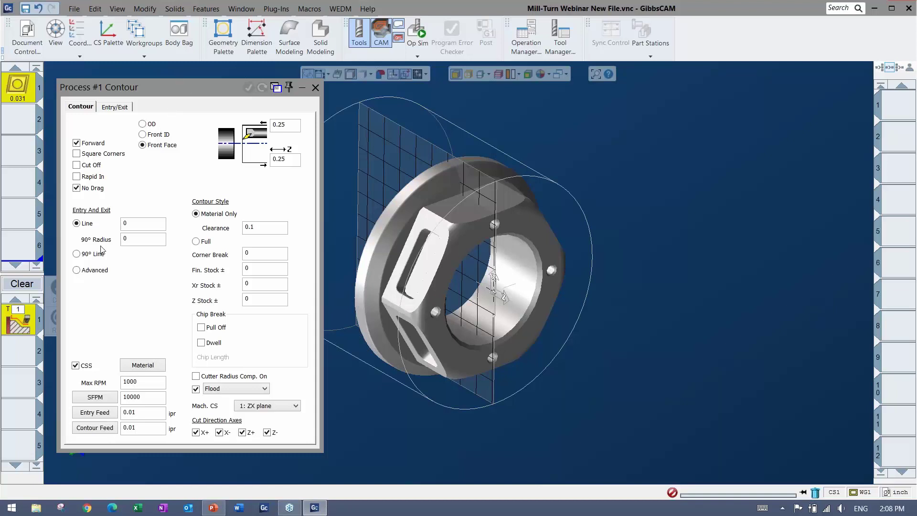
Clear the process list and delete turning tool 1.
{"action": "left_click", "coordinate": [23, 287]}
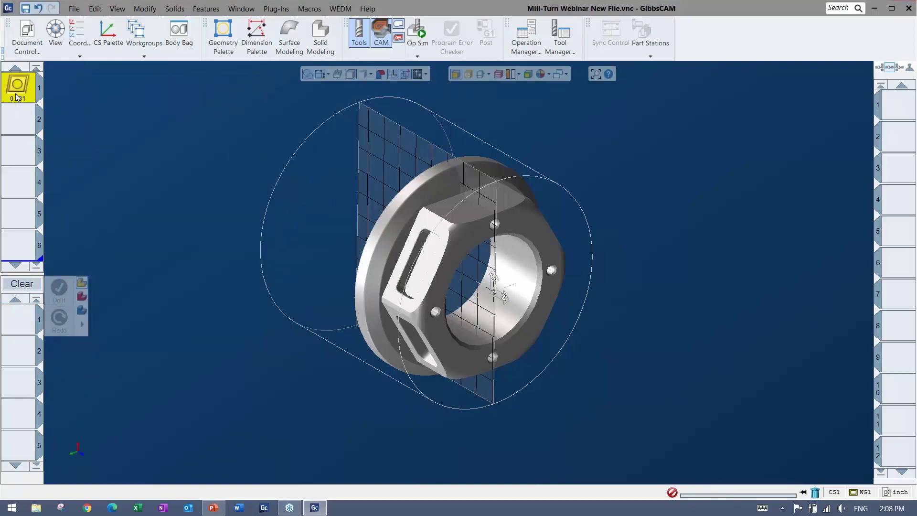
{"action": "key", "text": "Delete"}
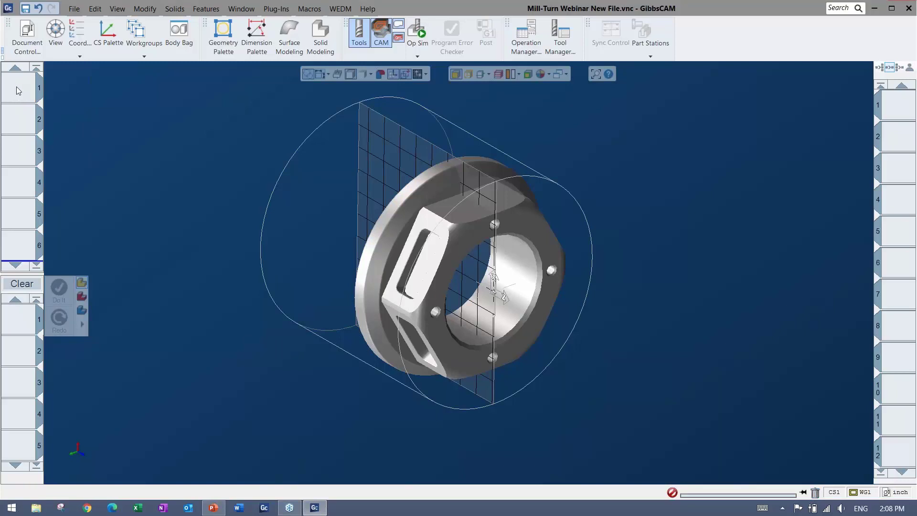
Review the options for loading saved tools and the Harvey and Helical tool library plug-ins.
{"action": "right_click", "coordinate": [18, 91]}
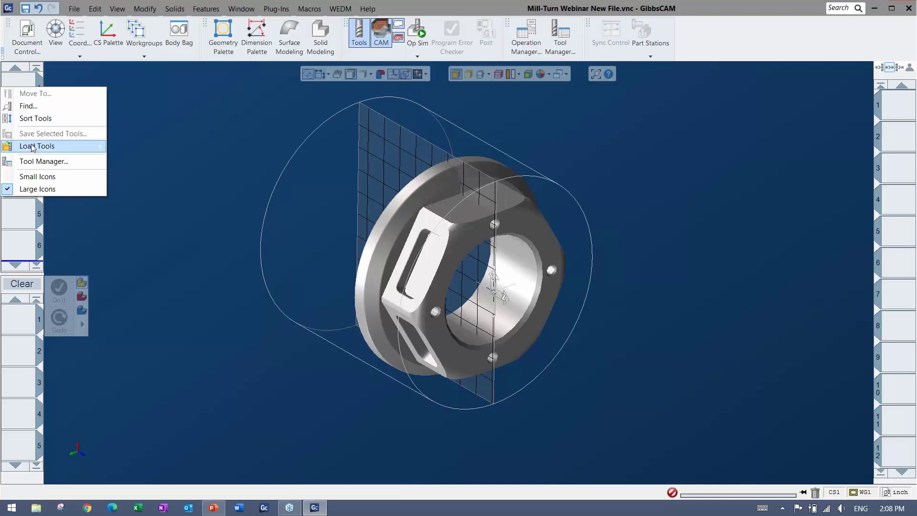
{"action": "mouse_move", "coordinate": [36, 150]}
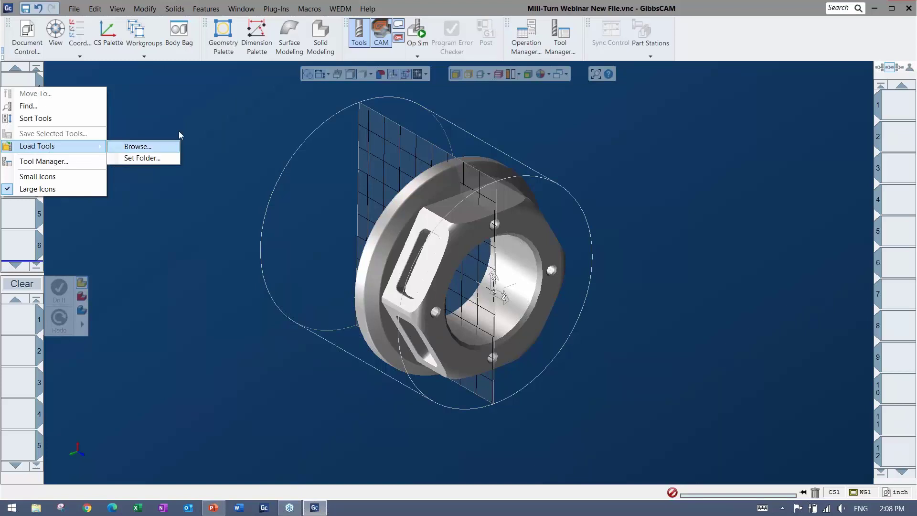
{"action": "left_click", "coordinate": [236, 77]}
{"action": "left_click", "coordinate": [276, 9]}
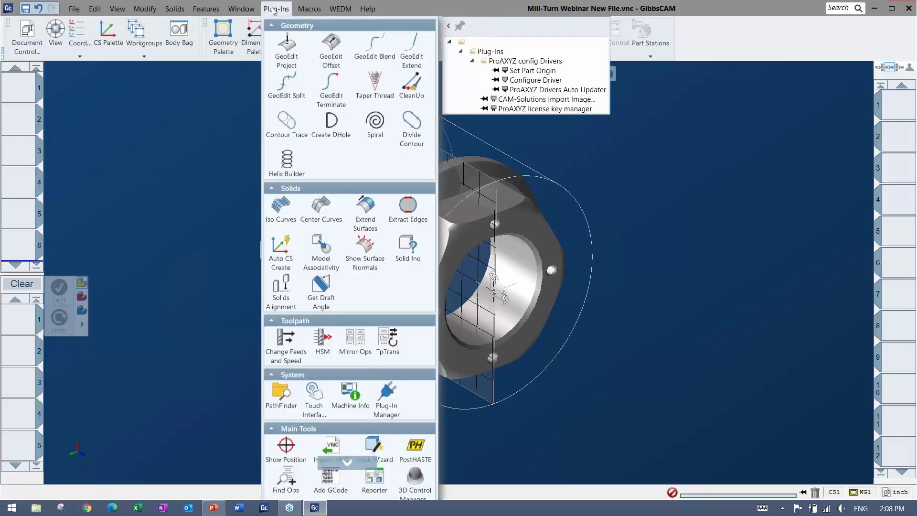
{"action": "scroll", "coordinate": [426, 435], "scroll_direction": "down", "scroll_amount": 3}
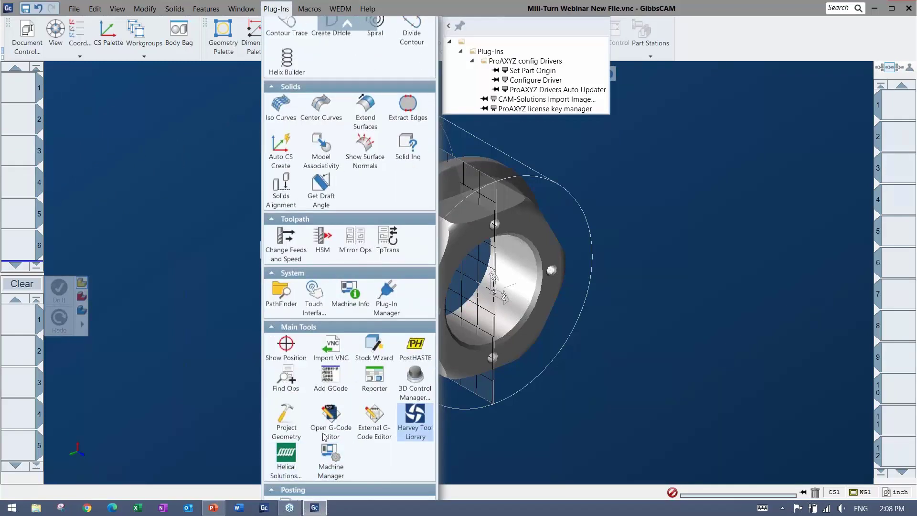
{"action": "left_click", "coordinate": [150, 261]}
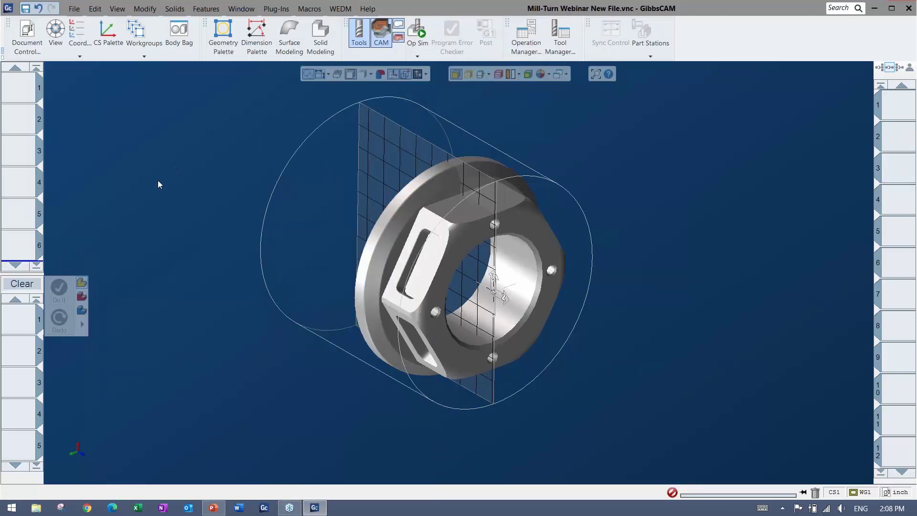
Load the saved process list 1 - Facing from the Mill-Turn Webinar folder and open its Contour process.
{"action": "right_click", "coordinate": [23, 319]}
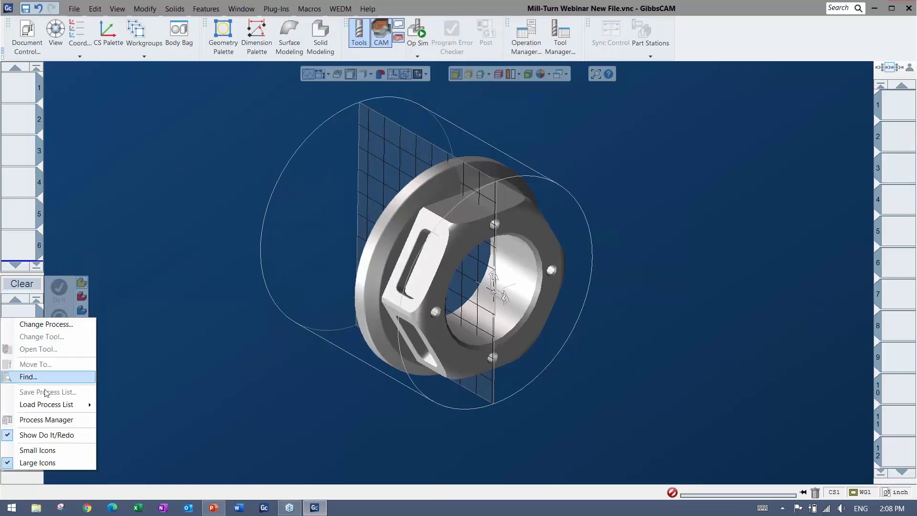
{"action": "mouse_move", "coordinate": [44, 410]}
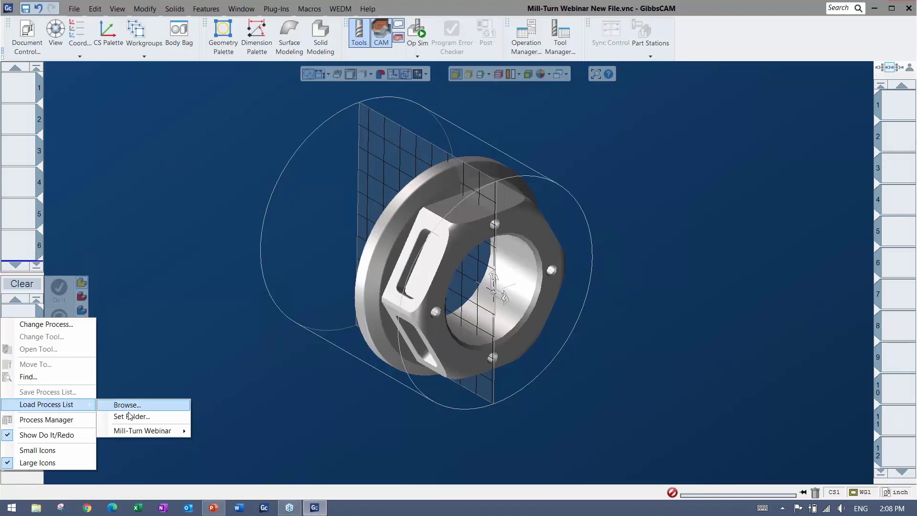
{"action": "mouse_move", "coordinate": [132, 433]}
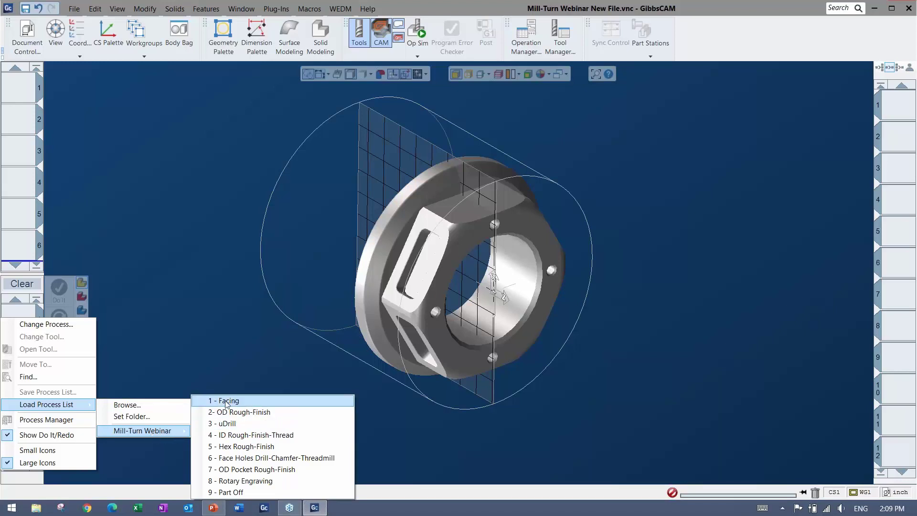
{"action": "left_click", "coordinate": [80, 239]}
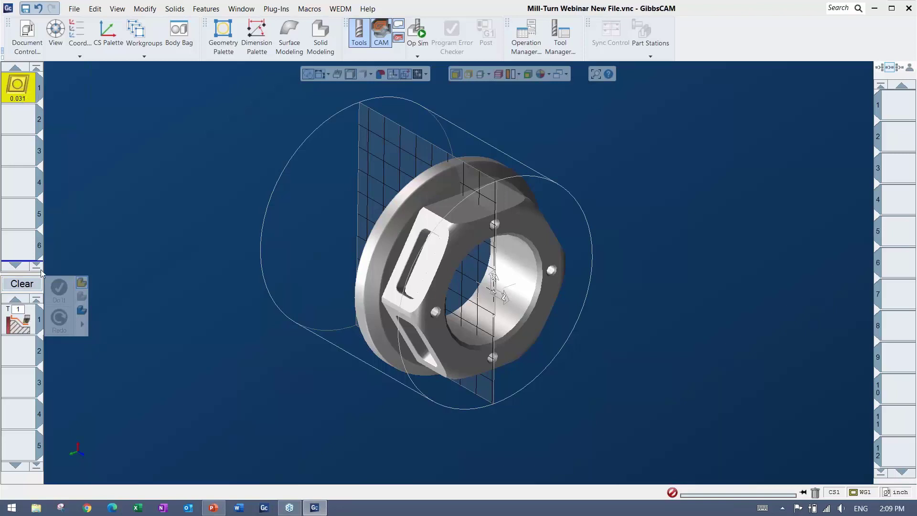
{"action": "double_click", "coordinate": [23, 319]}
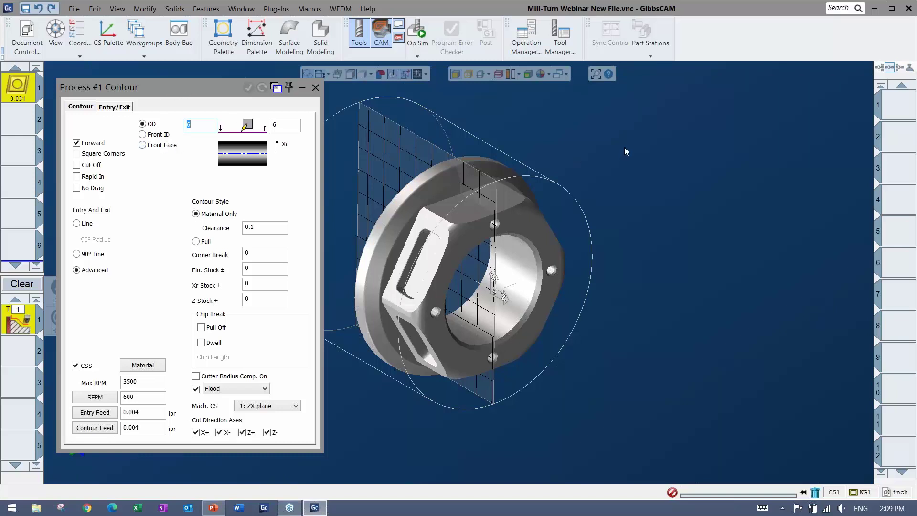
{"action": "left_click", "coordinate": [509, 260]}
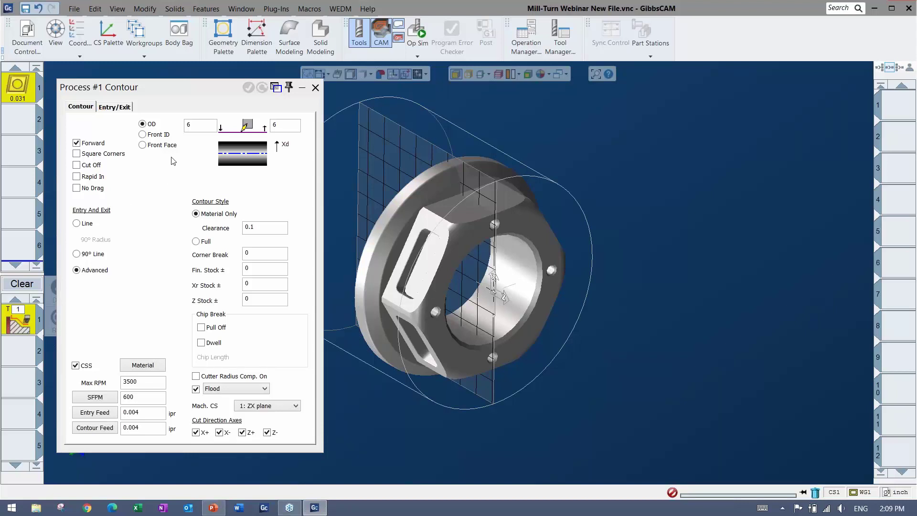
Try extracting geometry from the part's front face edges with a tolerance of 0.001, and undo the extraction.
{"action": "middle_click_drag", "start_coordinate": [634, 301], "coordinate": [771, 313]}
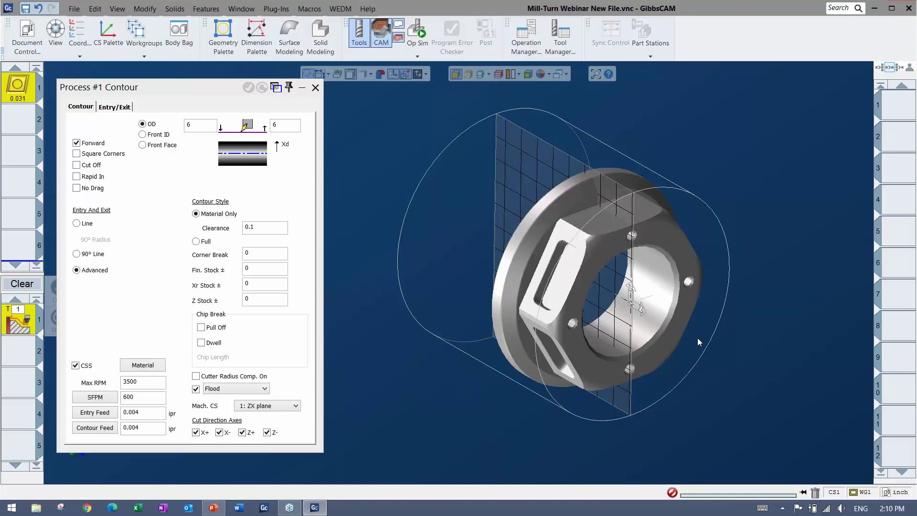
{"action": "middle_click_drag", "start_coordinate": [698, 337], "coordinate": [860, 206]}
{"action": "middle_click_drag", "start_coordinate": [640, 201], "coordinate": [638, 294]}
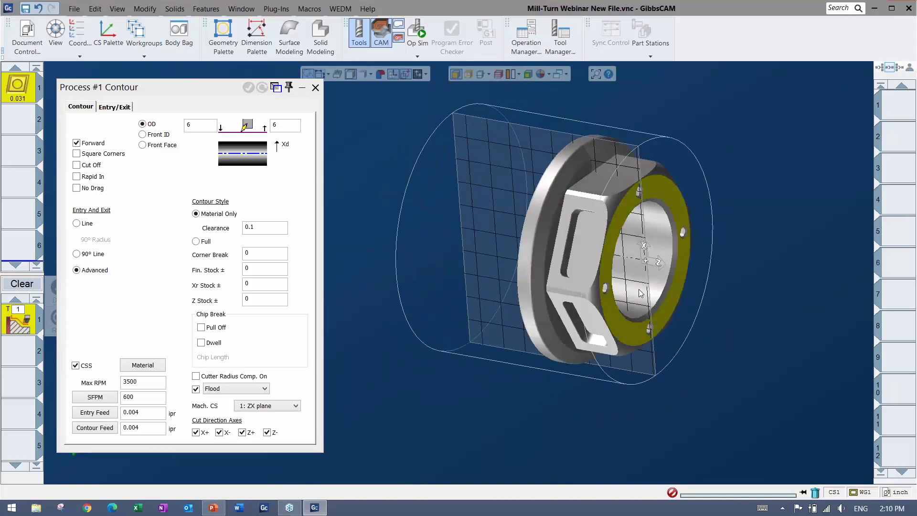
{"action": "left_click", "coordinate": [472, 250]}
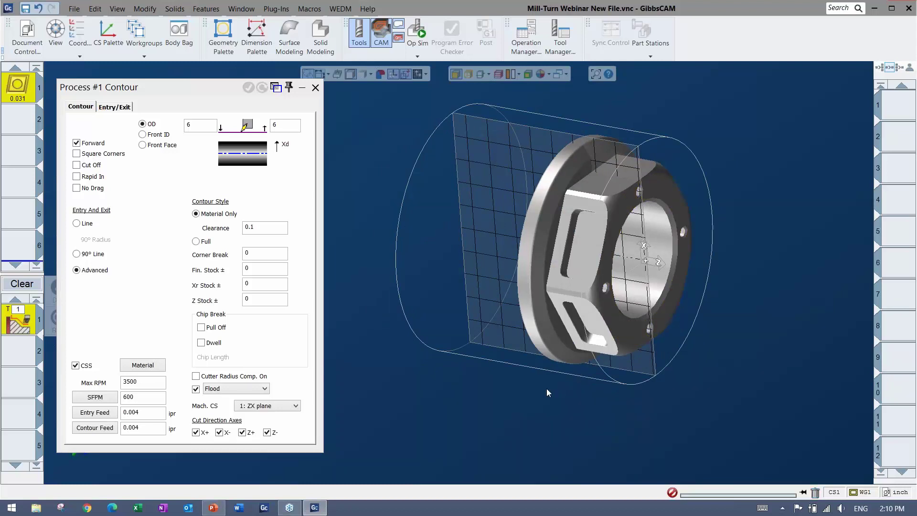
{"action": "middle_click_drag", "start_coordinate": [548, 392], "coordinate": [588, 267]}
{"action": "left_click", "coordinate": [602, 222]}
{"action": "right_click", "coordinate": [603, 222]}
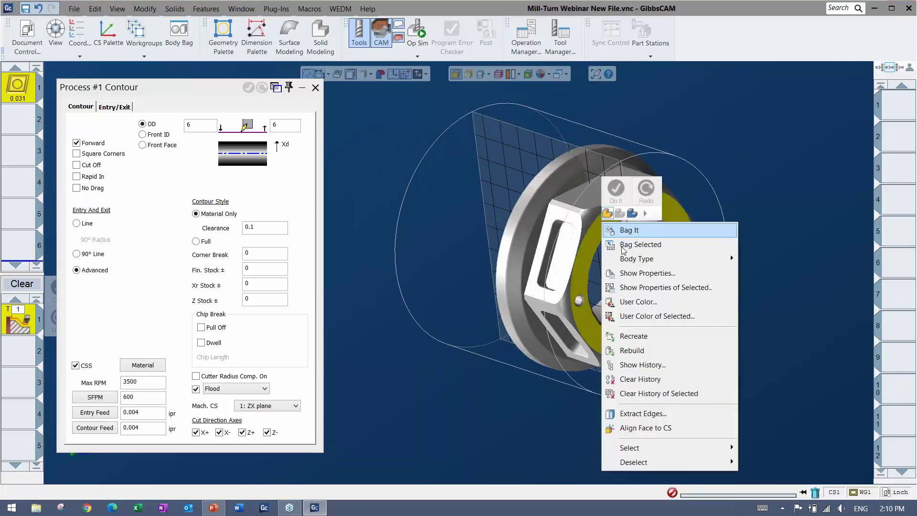
{"action": "left_click", "coordinate": [644, 413]}
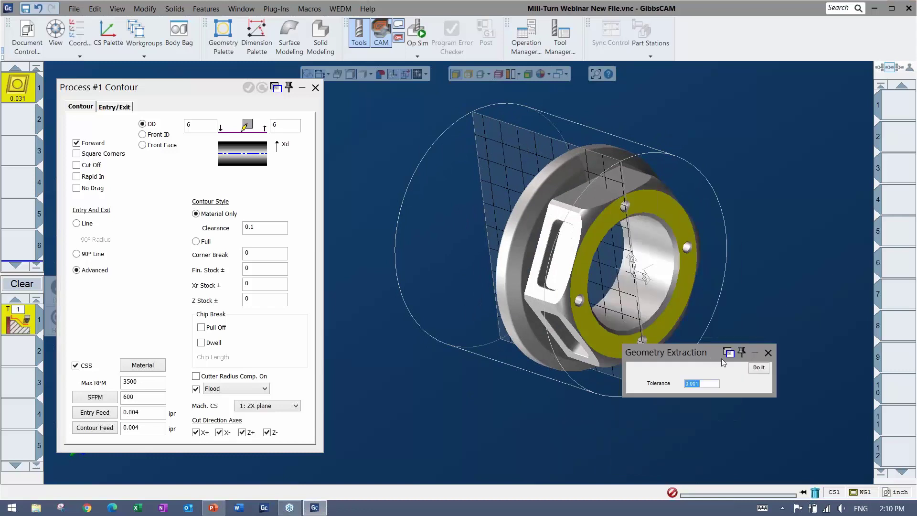
{"action": "left_click", "coordinate": [758, 369]}
{"action": "key", "text": "ctrl+z"}
{"action": "left_click", "coordinate": [769, 354]}
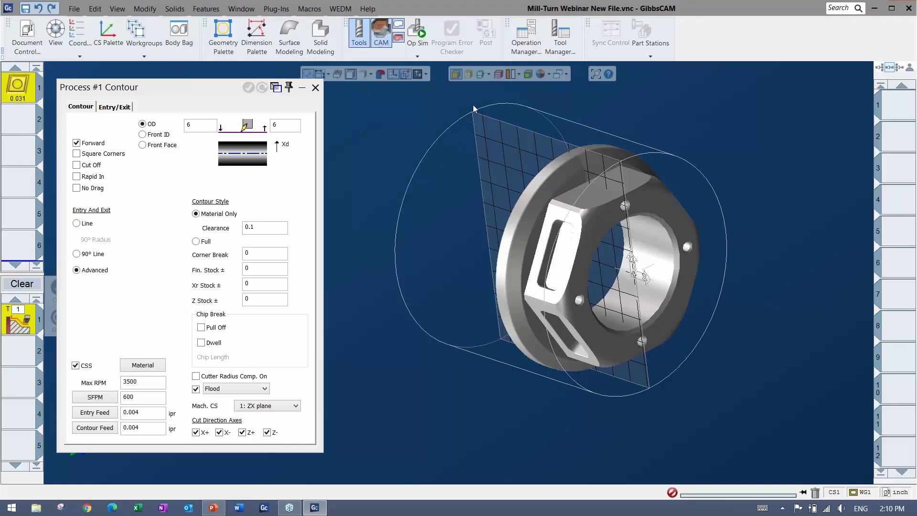
Display the Profiler on the part and inspect the planar slice profile from several angles.
{"action": "middle_click_drag", "start_coordinate": [501, 105], "coordinate": [509, 107]}
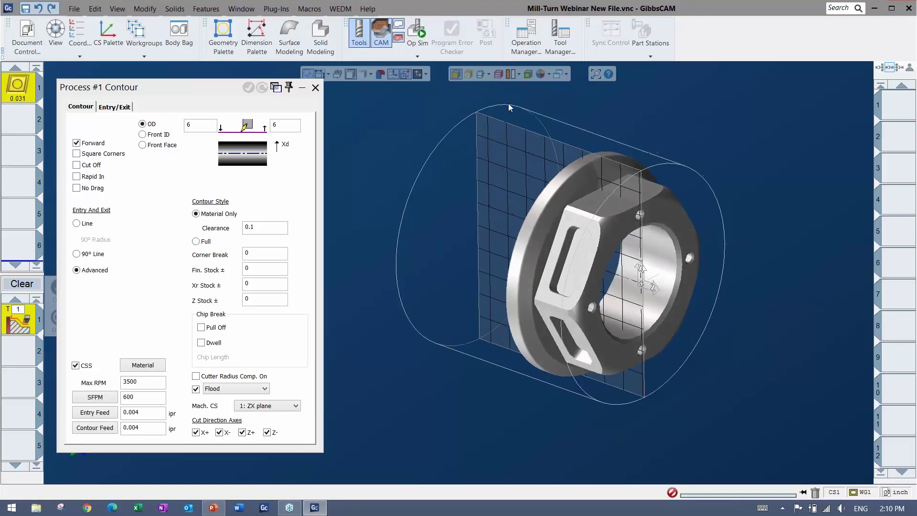
{"action": "left_click", "coordinate": [488, 74]}
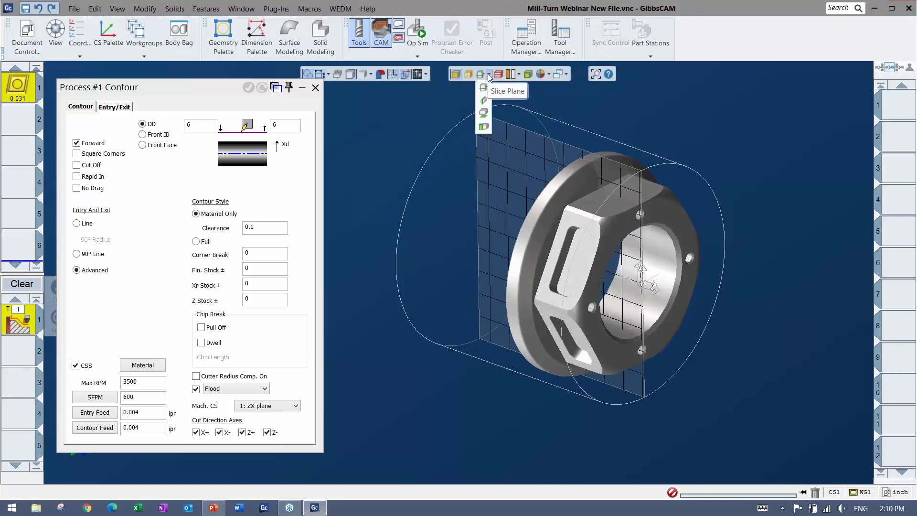
{"action": "left_click", "coordinate": [485, 102]}
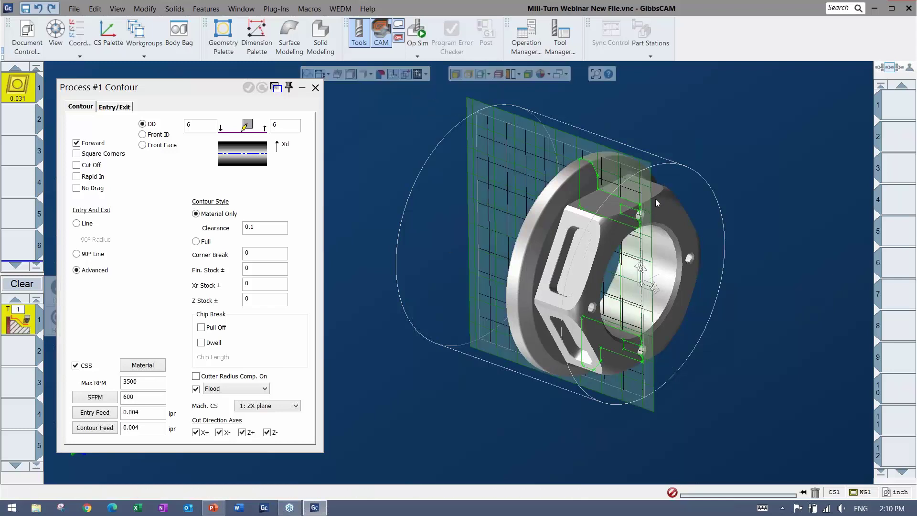
{"action": "middle_click_drag", "start_coordinate": [612, 341], "coordinate": [851, 229]}
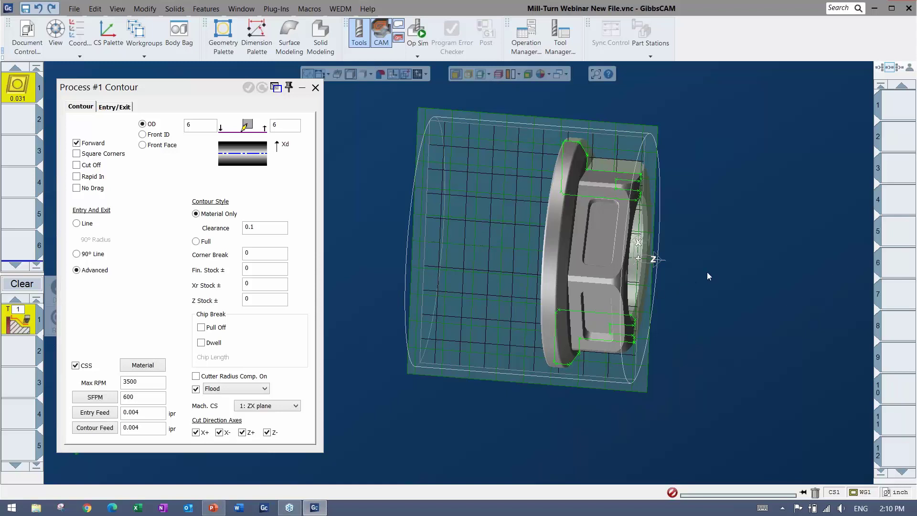
{"action": "middle_click_drag", "start_coordinate": [707, 273], "coordinate": [759, 214]}
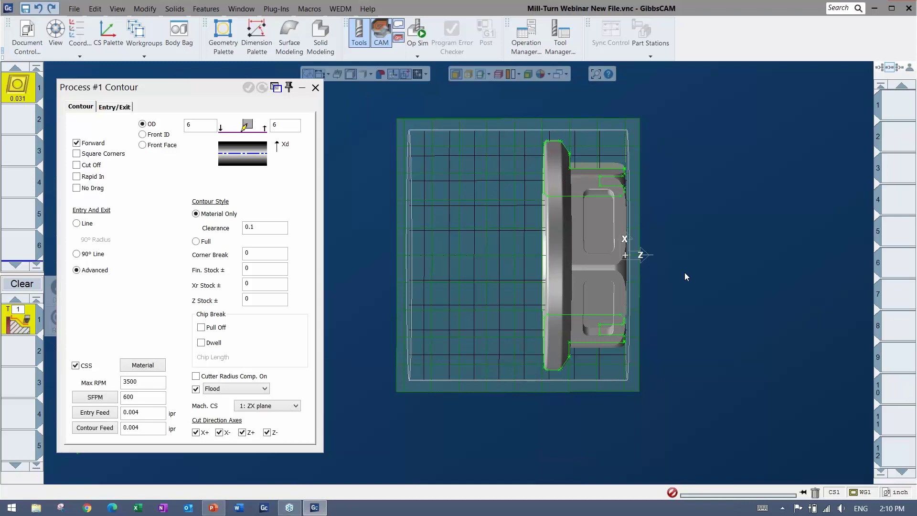
{"action": "middle_click_drag", "start_coordinate": [563, 277], "coordinate": [464, 126]}
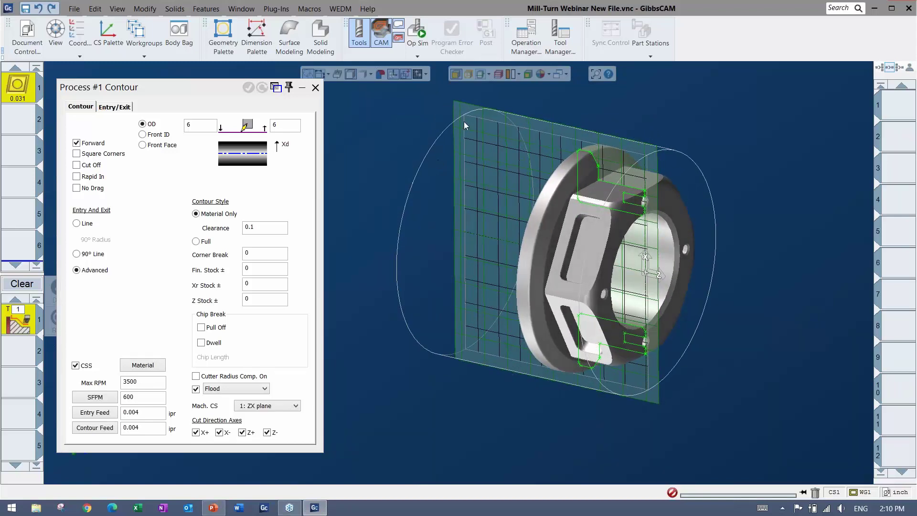
Switch the Profiler to Slice Spun Body mode and inspect the spun profile, ending in the home view.
{"action": "left_click", "coordinate": [489, 74]}
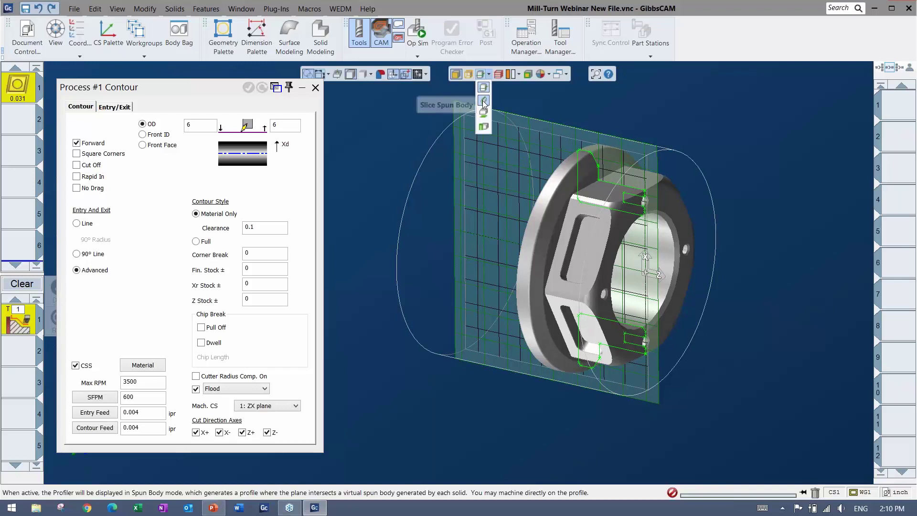
{"action": "left_click", "coordinate": [484, 102]}
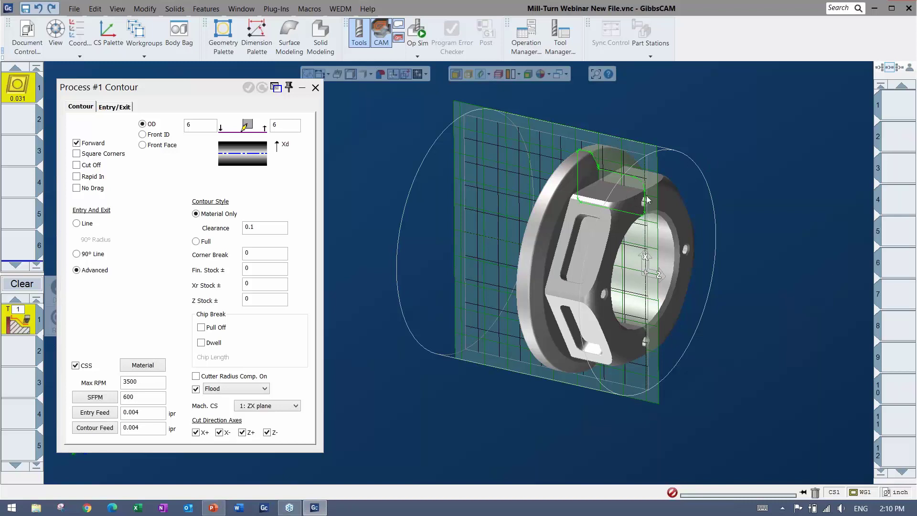
{"action": "key", "text": "ctrl+h"}
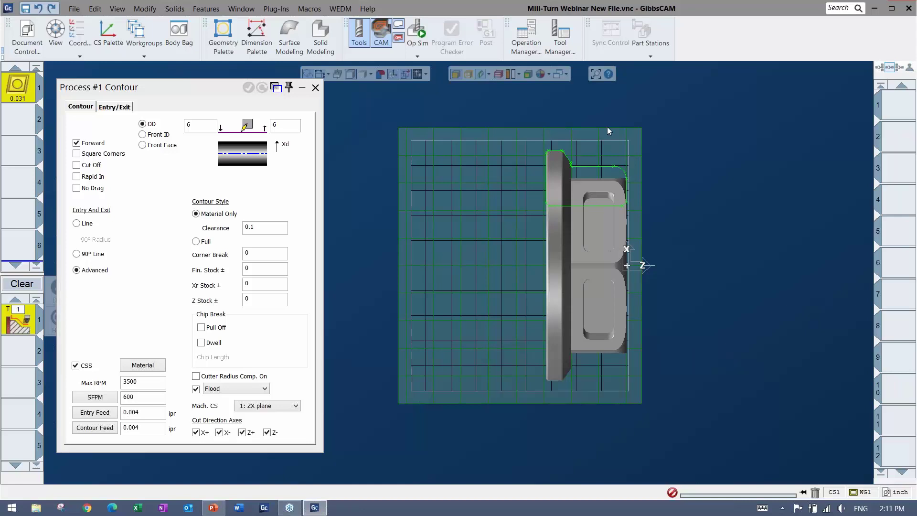
{"action": "middle_click_drag", "start_coordinate": [732, 229], "coordinate": [535, 268]}
{"action": "middle_click_drag", "start_coordinate": [600, 214], "coordinate": [669, 262]}
{"action": "key", "text": "ctrl+h"}
Select the vertical front-face segment of the spun profile as the Contour process's machining geometry, clearing the first selection and reselecting it.
{"action": "double_click", "coordinate": [626, 194]}
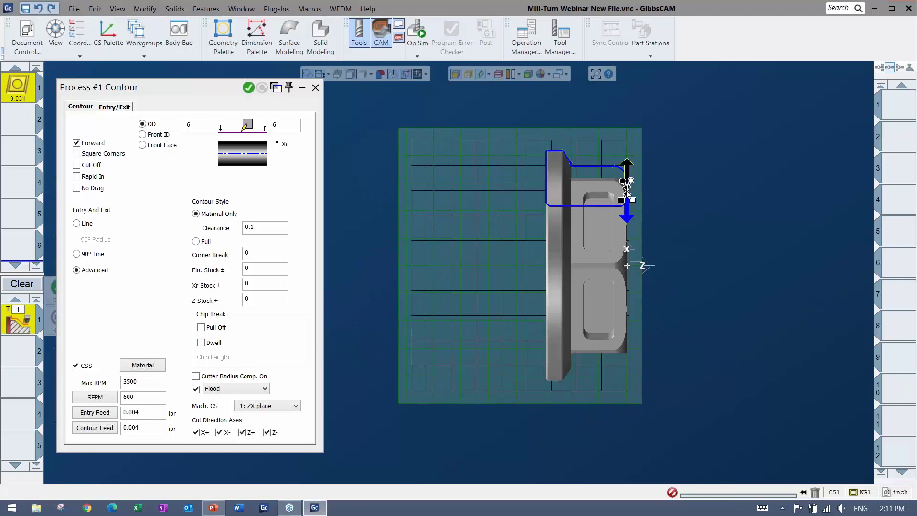
{"action": "right_click", "coordinate": [605, 167]}
{"action": "left_click", "coordinate": [747, 138]}
{"action": "left_click", "coordinate": [741, 141]}
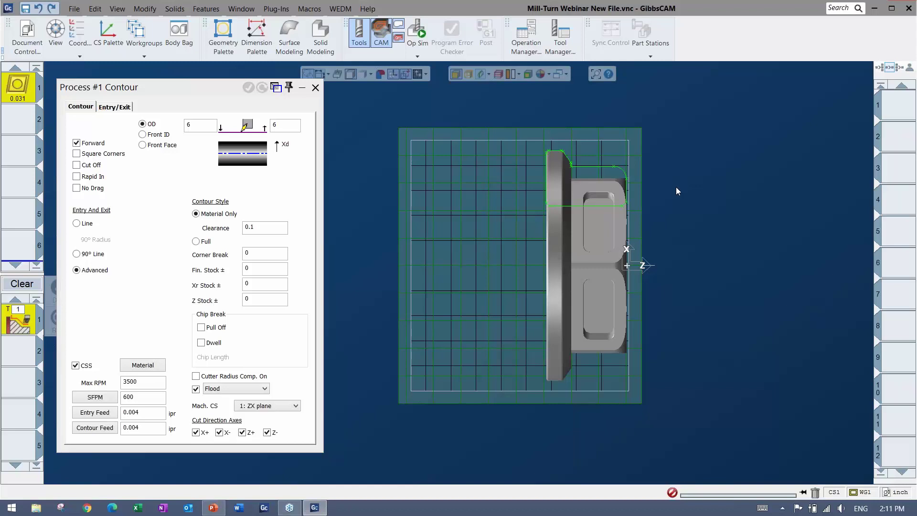
{"action": "left_click", "coordinate": [627, 193]}
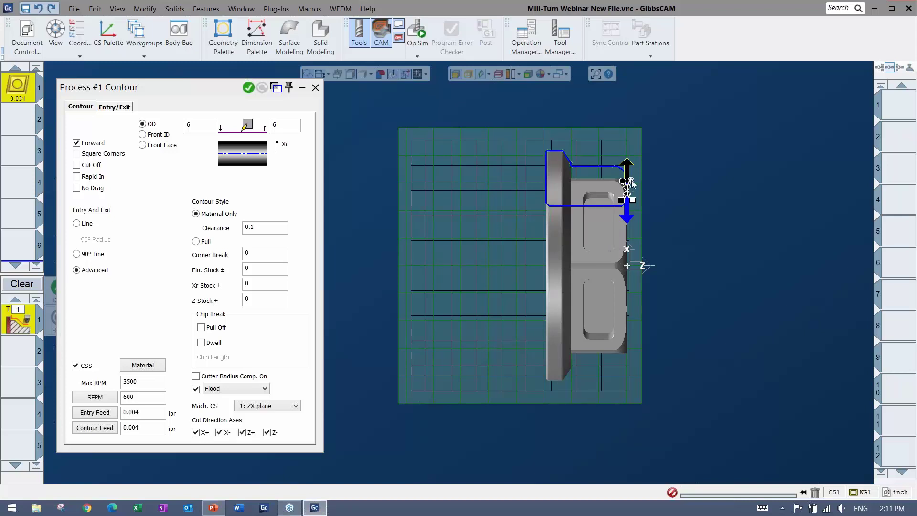
Extend the facing contour's start point beyond the stock's outer diameter and its end point past the part centerline.
{"action": "scroll", "coordinate": [631, 183], "scroll_direction": "up", "scroll_amount": 2}
{"action": "left_click_drag", "start_coordinate": [673, 164], "coordinate": [669, 84]}
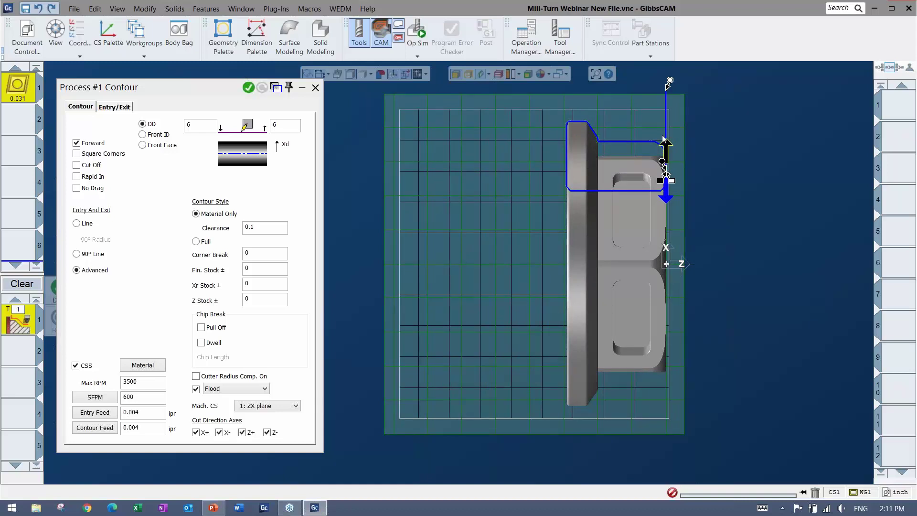
{"action": "left_click_drag", "start_coordinate": [663, 163], "coordinate": [663, 278]}
{"action": "left_click", "coordinate": [670, 82]}
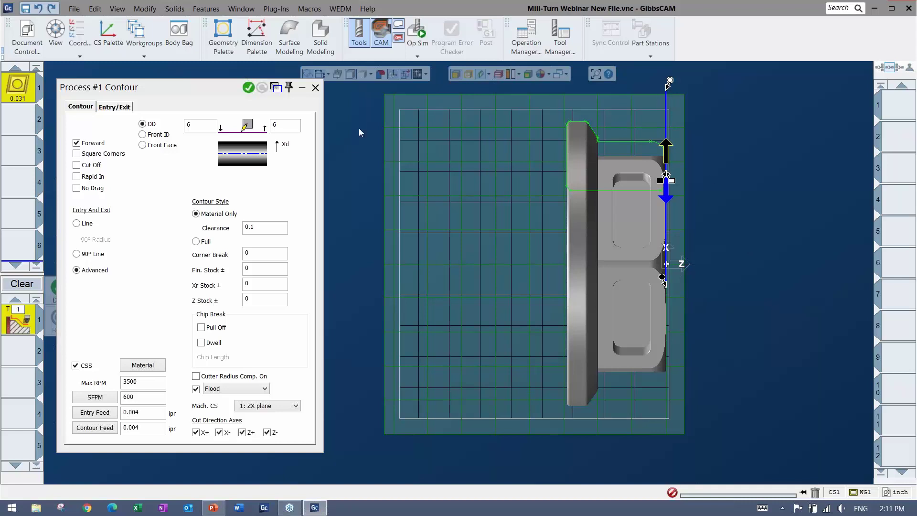
{"action": "right_click", "coordinate": [670, 82]}
{"action": "left_click", "coordinate": [697, 102]}
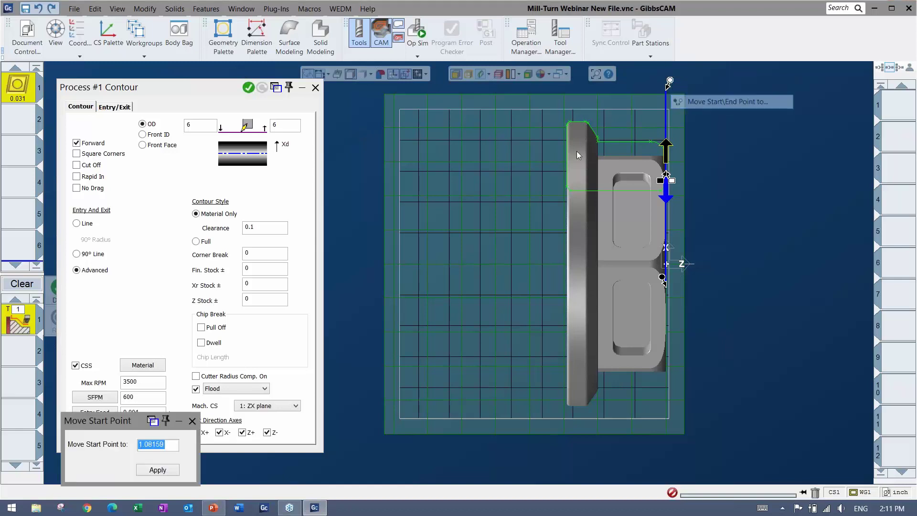
{"action": "left_click", "coordinate": [193, 422]}
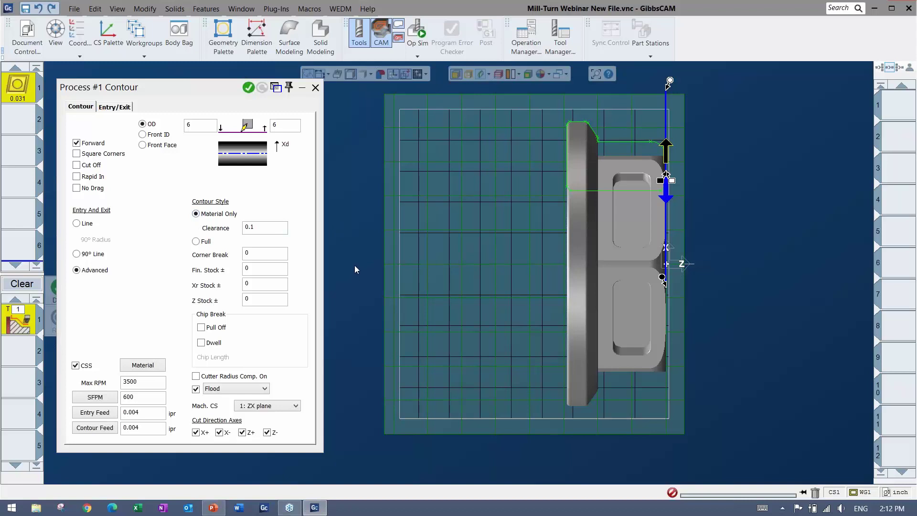
Move the facing contour's start point slightly farther outside the stock and generate the Contour operation.
{"action": "left_click_drag", "start_coordinate": [669, 81], "coordinate": [669, 65]}
{"action": "left_click_drag", "start_coordinate": [200, 94], "coordinate": [242, 116]}
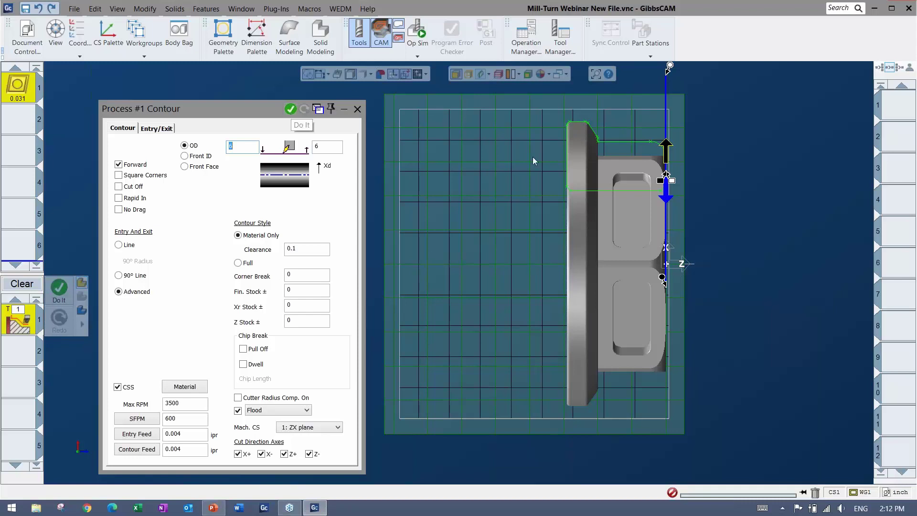
{"action": "right_click", "coordinate": [772, 137]}
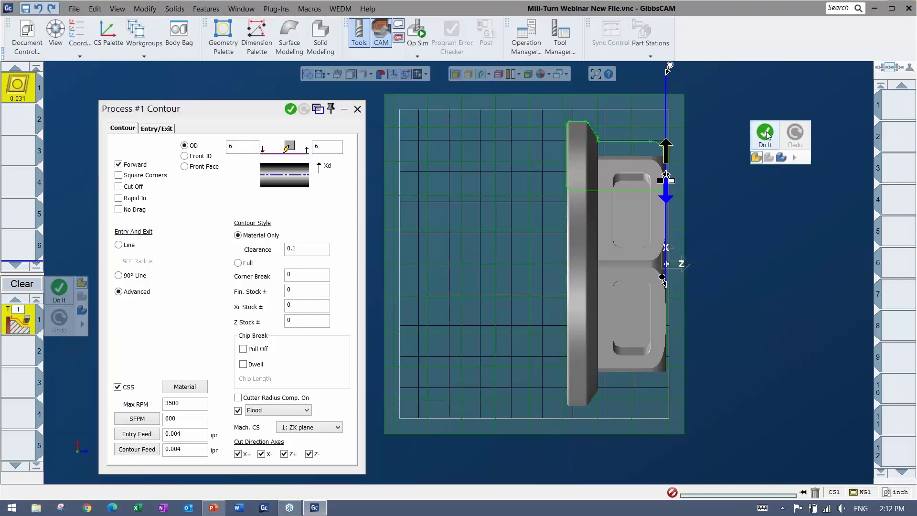
{"action": "left_click", "coordinate": [766, 135]}
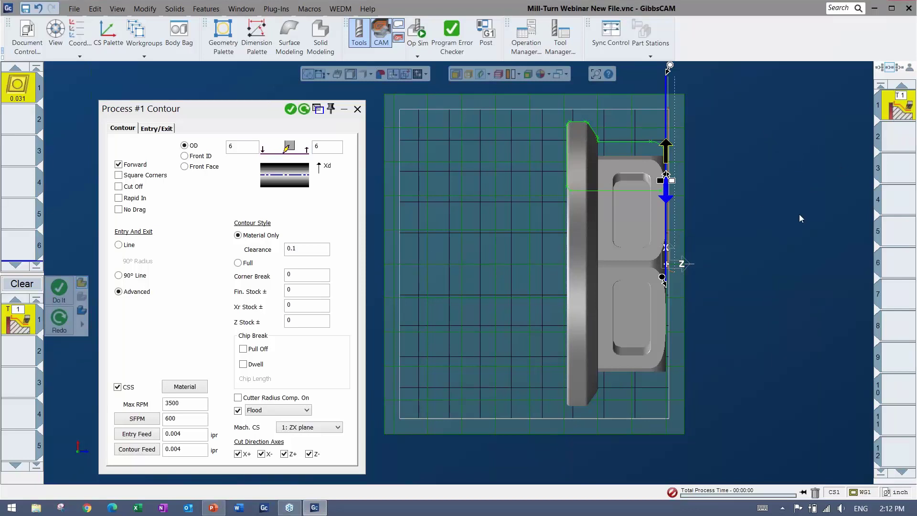
Move the facing contour's end point farther past the part centerline and recalculate the existing operation.
{"action": "scroll", "coordinate": [688, 110], "scroll_direction": "down", "scroll_amount": 2}
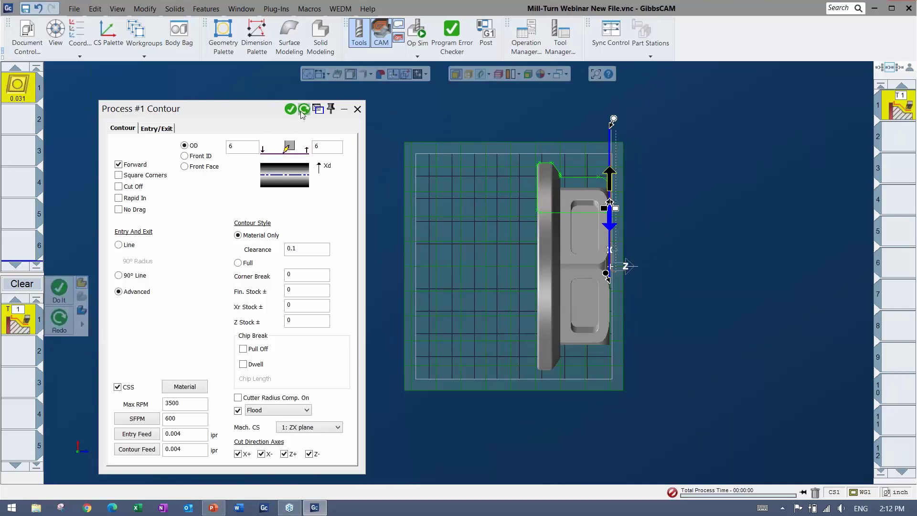
{"action": "right_click", "coordinate": [658, 171]}
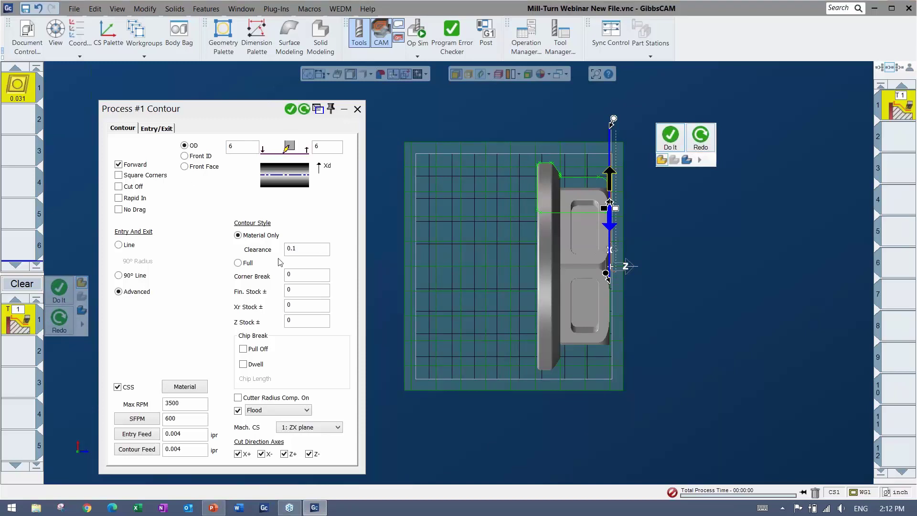
{"action": "left_click", "coordinate": [229, 144]}
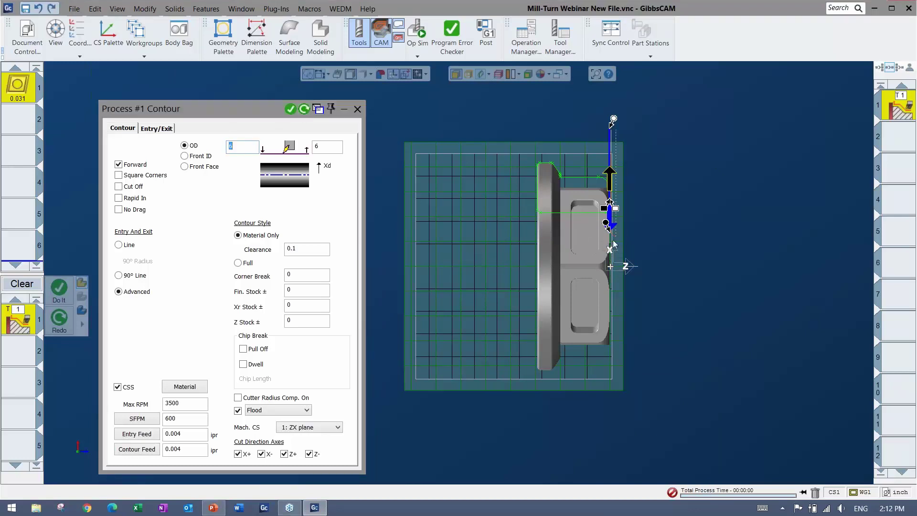
{"action": "left_click_drag", "start_coordinate": [608, 224], "coordinate": [607, 289]}
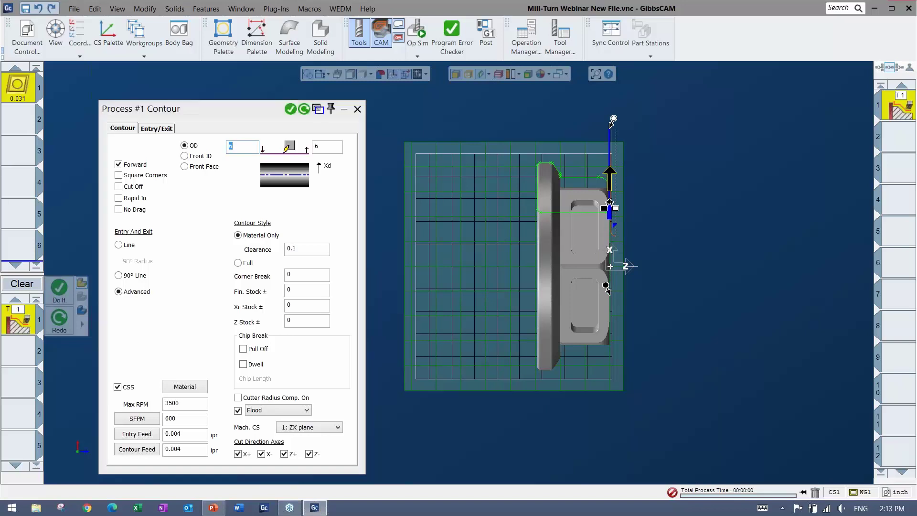
{"action": "left_click", "coordinate": [305, 110]}
{"action": "key", "text": "Return"}
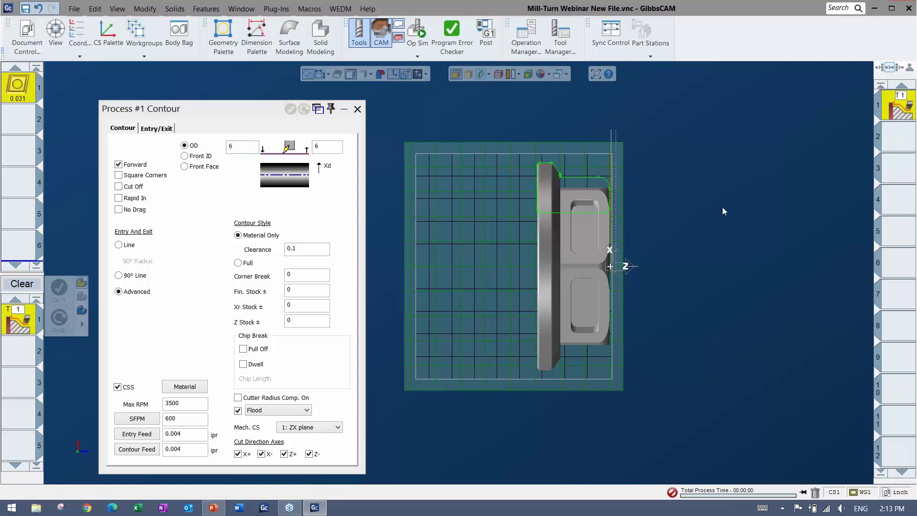
Close the Contour process settings, deselect the tool and clear the process list.
{"action": "left_click", "coordinate": [357, 109]}
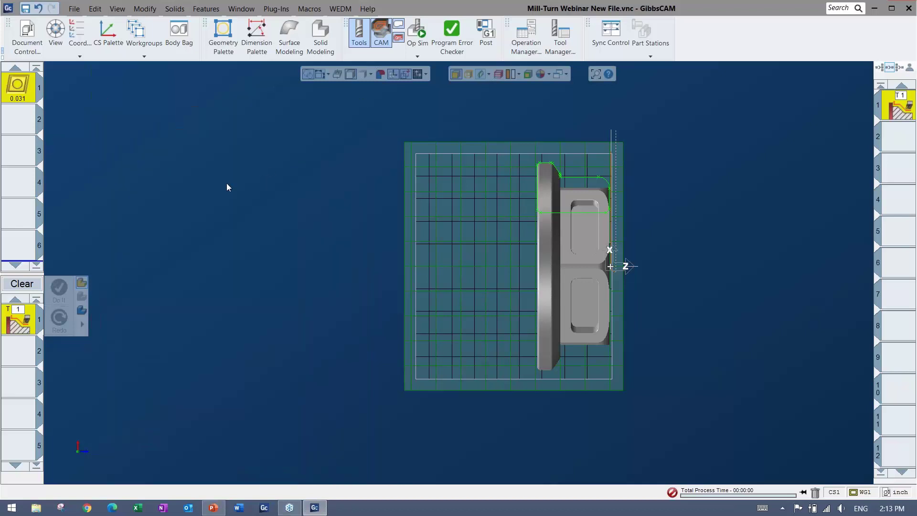
{"action": "left_click", "coordinate": [11, 129]}
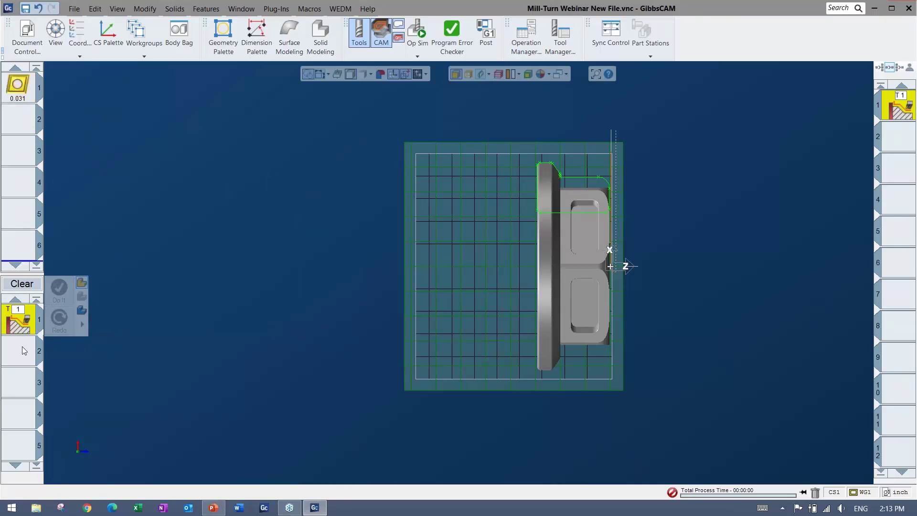
{"action": "left_click", "coordinate": [22, 283]}
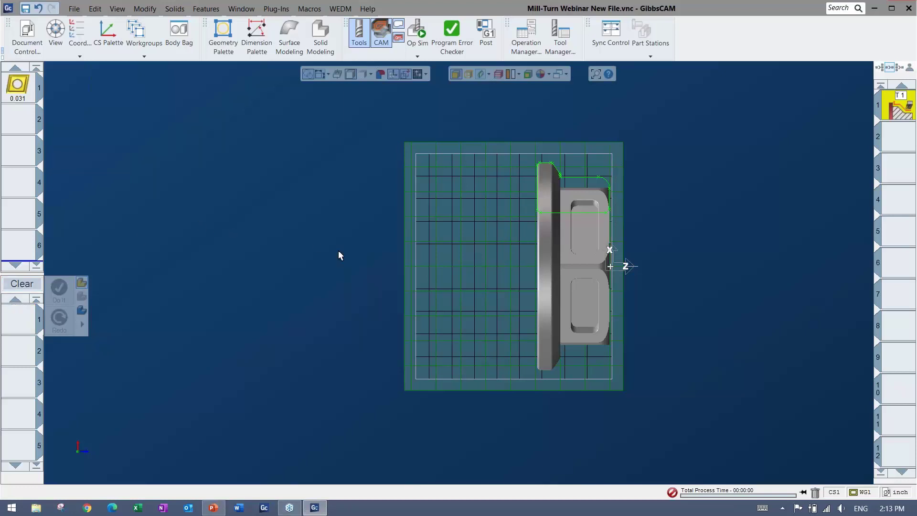
Run the Op Sim rendering of the facing operation from an angled view, toggle the chuck's transparency, and close the simulation.
{"action": "scroll", "coordinate": [338, 251], "scroll_direction": "up", "scroll_amount": 3}
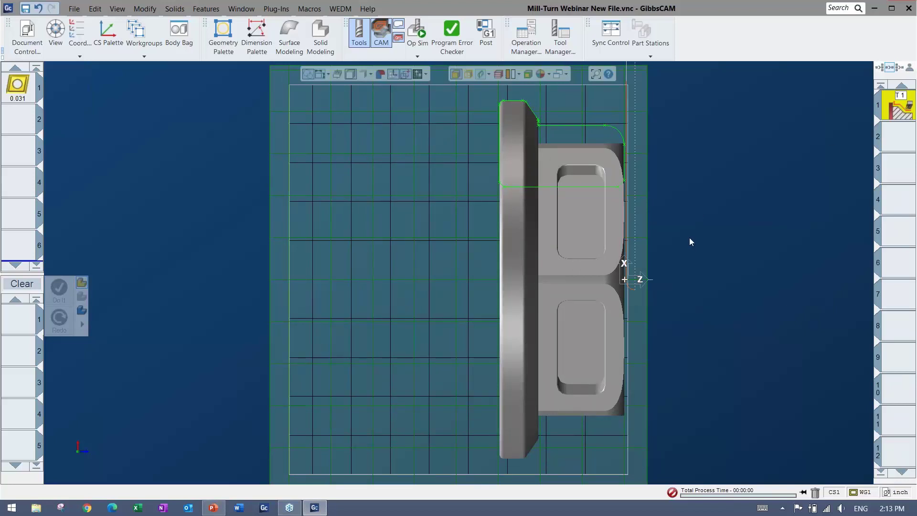
{"action": "left_click", "coordinate": [418, 33]}
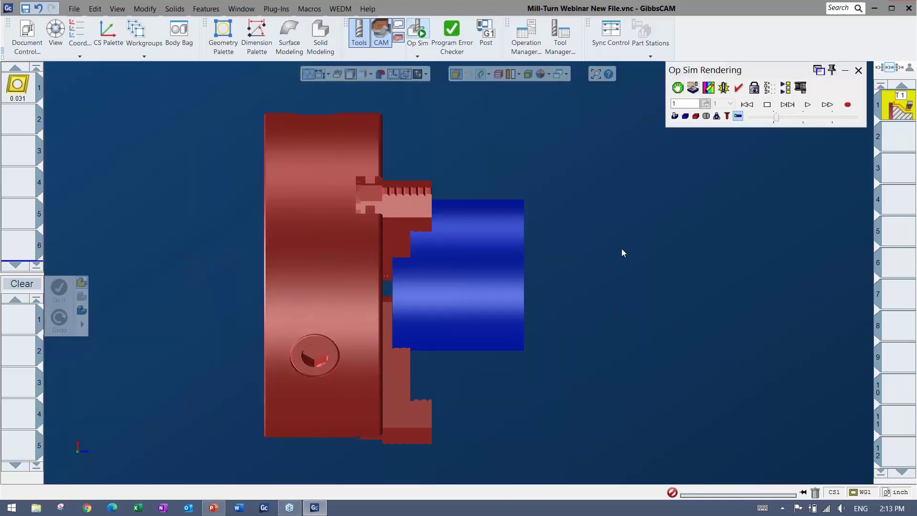
{"action": "middle_click_drag", "start_coordinate": [655, 322], "coordinate": [458, 291]}
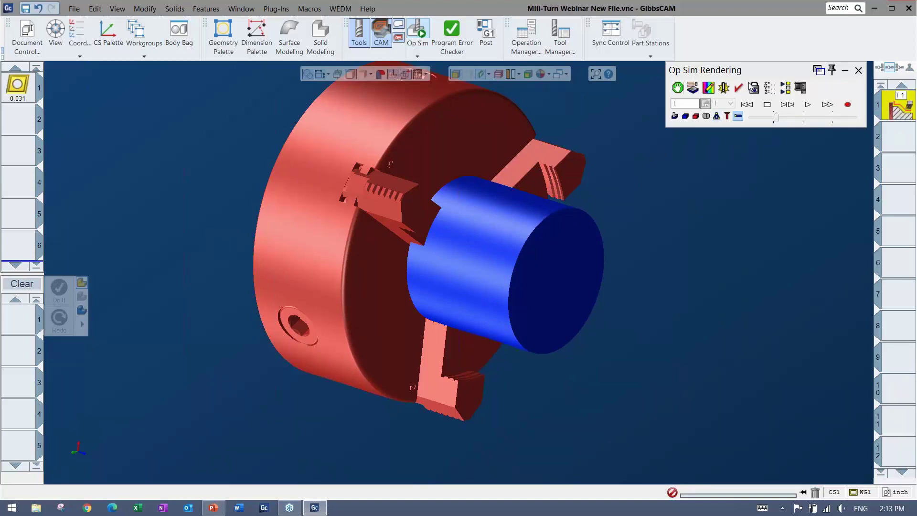
{"action": "left_click", "coordinate": [808, 105]}
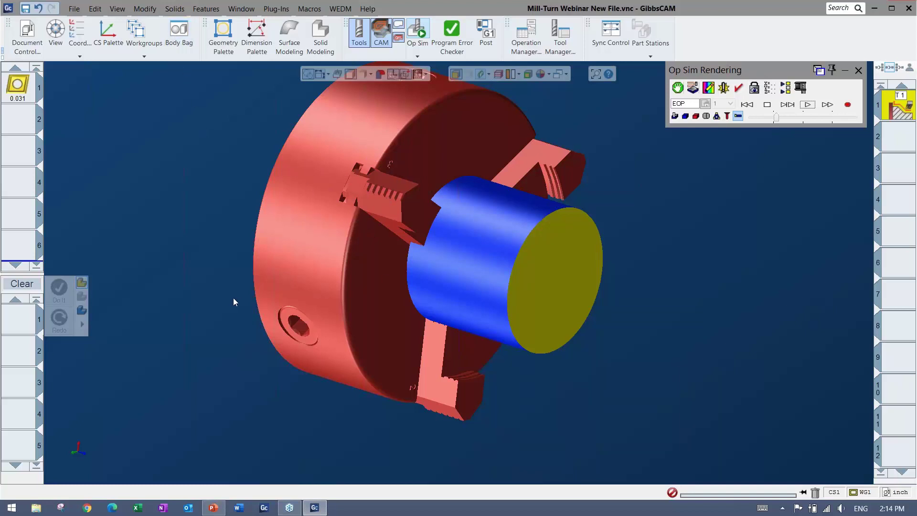
{"action": "left_click", "coordinate": [696, 117]}
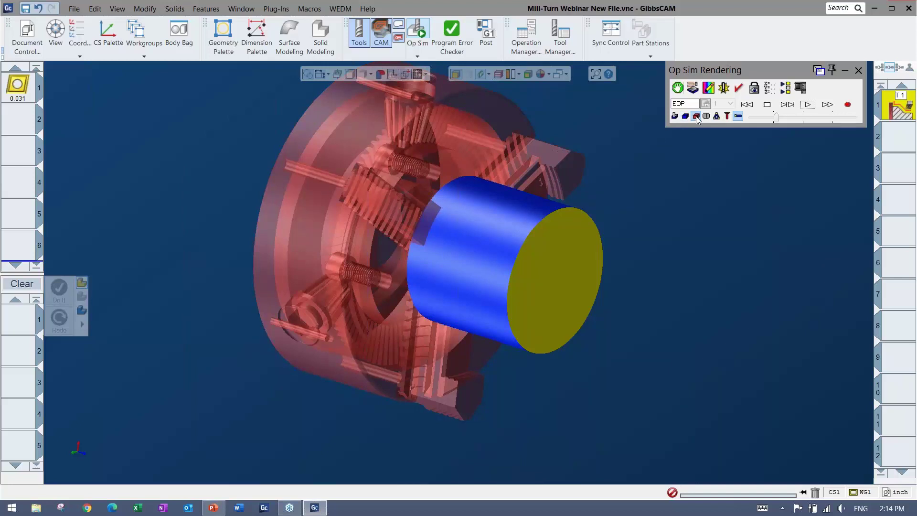
{"action": "left_click", "coordinate": [696, 117]}
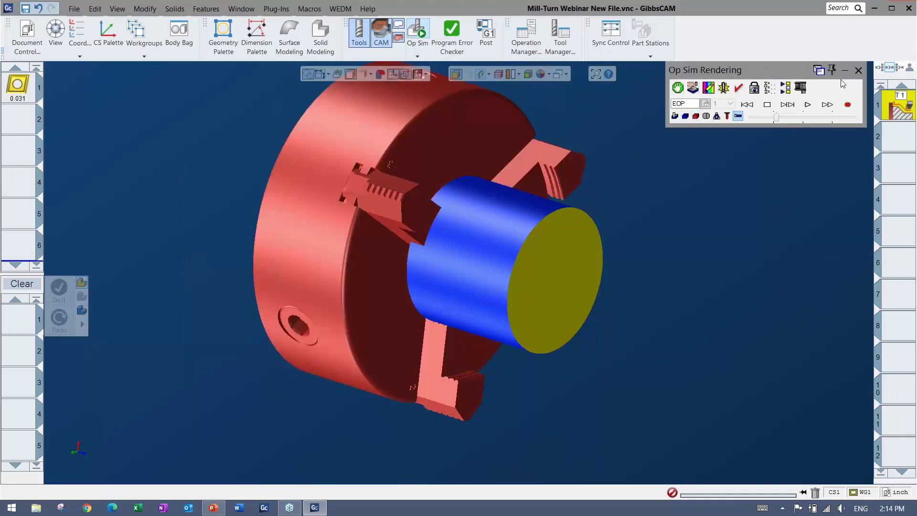
{"action": "left_click", "coordinate": [858, 70]}
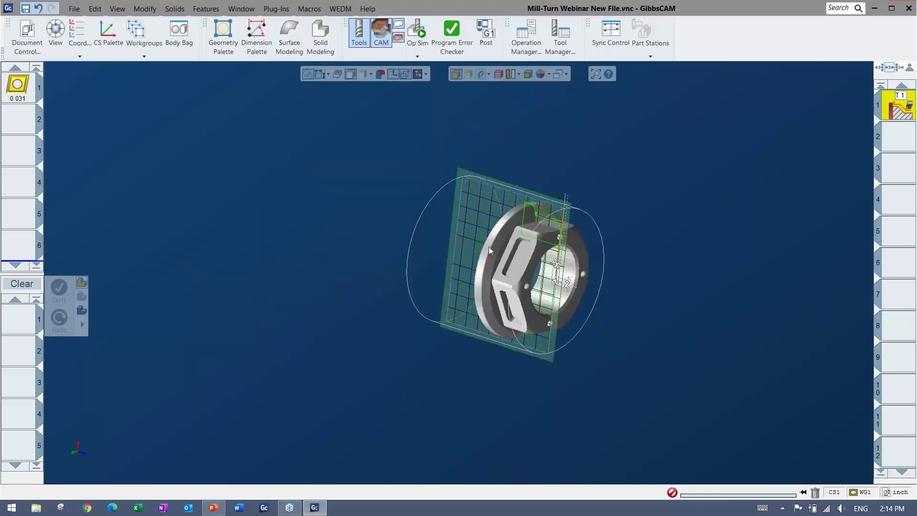
Return to the home view and load the saved two-process turning list from the Mill-Turn Webinar folder.
{"action": "middle_click_drag", "start_coordinate": [251, 229], "coordinate": [275, 279]}
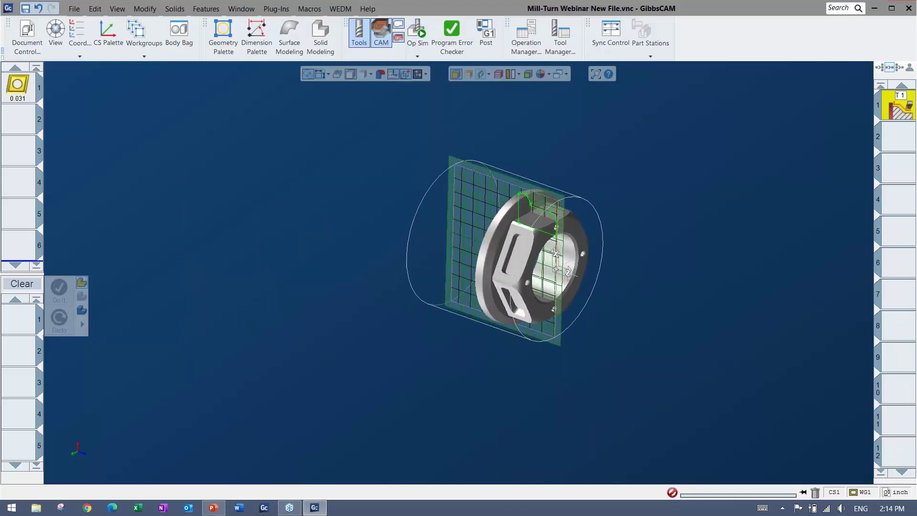
{"action": "key", "text": "ctrl+h"}
{"action": "key", "text": "ctrl+u"}
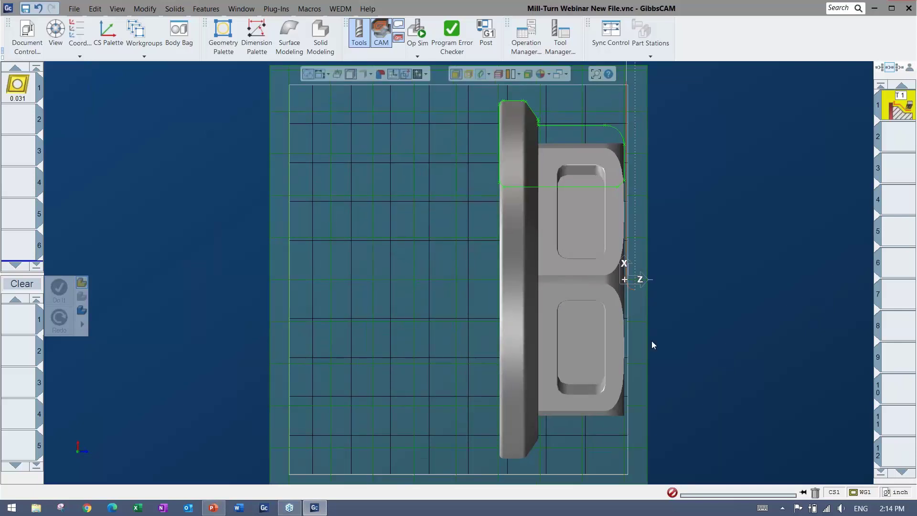
{"action": "scroll", "coordinate": [641, 280], "scroll_direction": "down", "scroll_amount": 4}
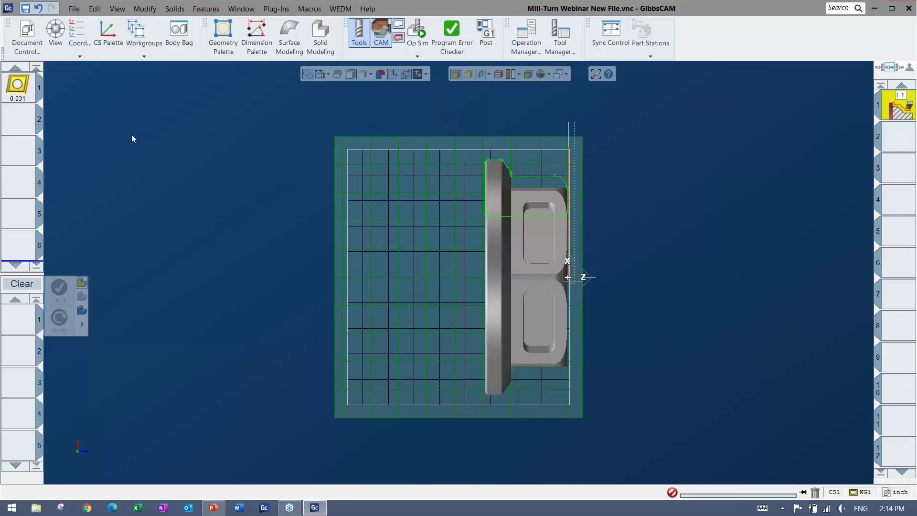
{"action": "right_click", "coordinate": [19, 317]}
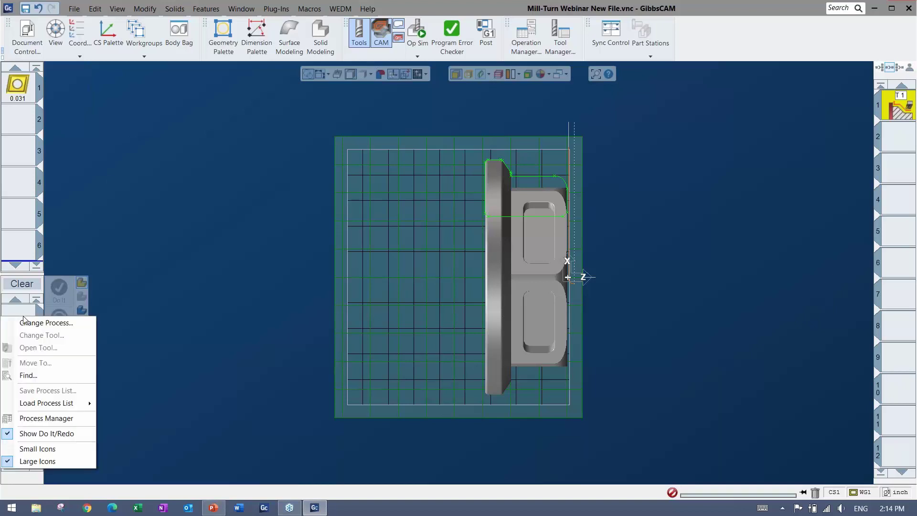
{"action": "mouse_move", "coordinate": [49, 407]}
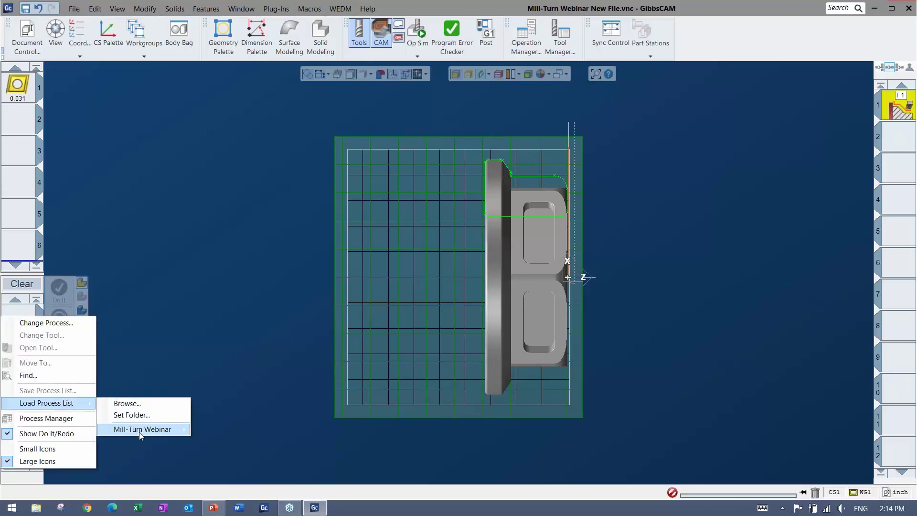
{"action": "mouse_move", "coordinate": [146, 430]}
{"action": "left_click", "coordinate": [257, 414]}
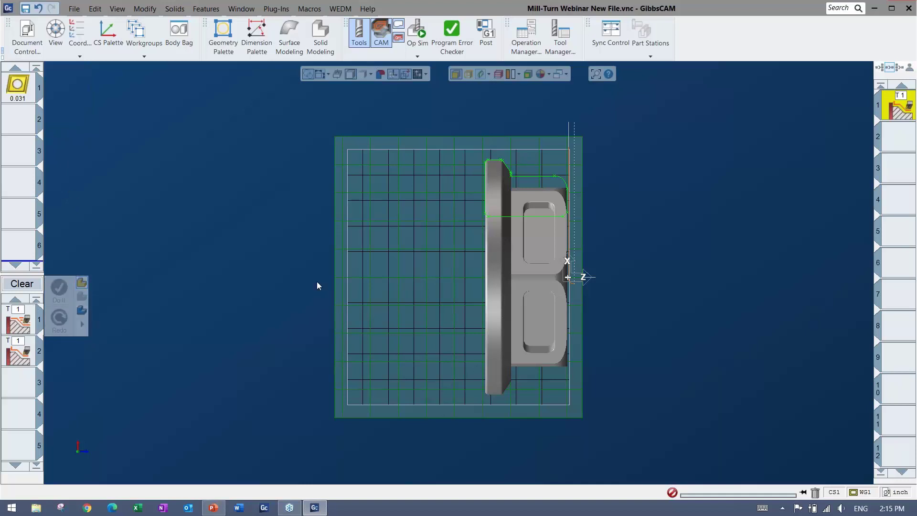
Select the spun profile from the front face to beyond the flange's back edge and generate the two loaded turning operations.
{"action": "scroll", "coordinate": [479, 261], "scroll_direction": "up", "scroll_amount": 2}
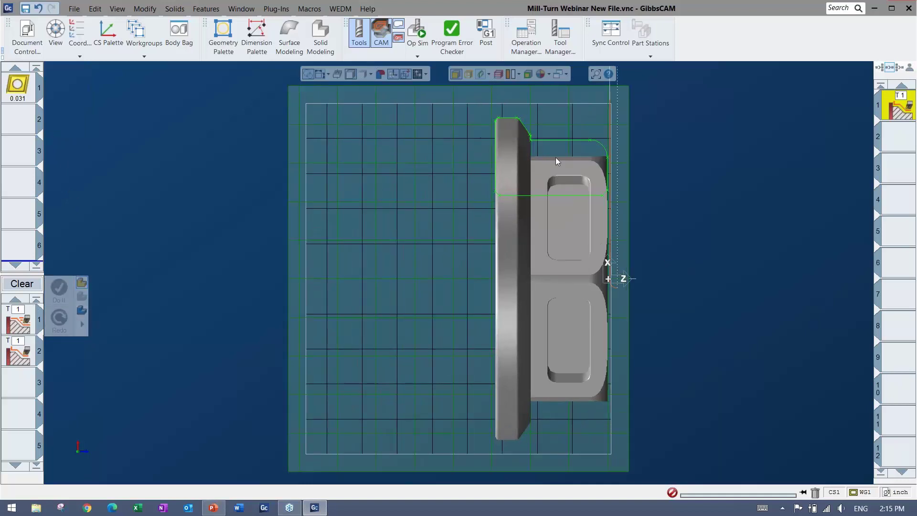
{"action": "left_click", "coordinate": [609, 167]}
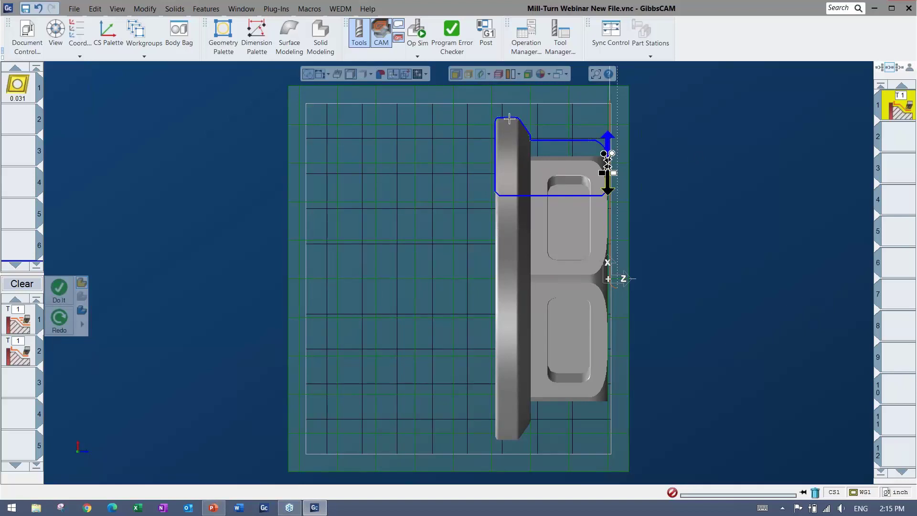
{"action": "left_click_drag", "start_coordinate": [510, 119], "coordinate": [459, 114]}
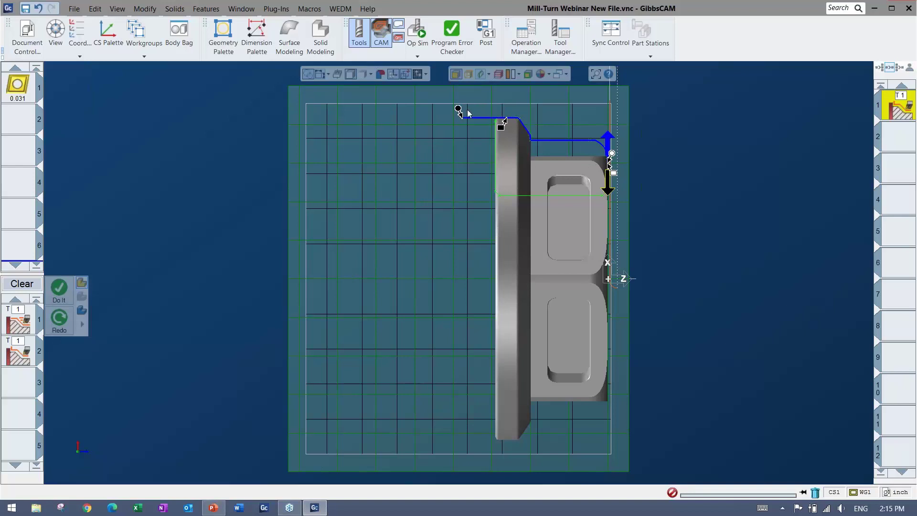
{"action": "left_click", "coordinate": [58, 289]}
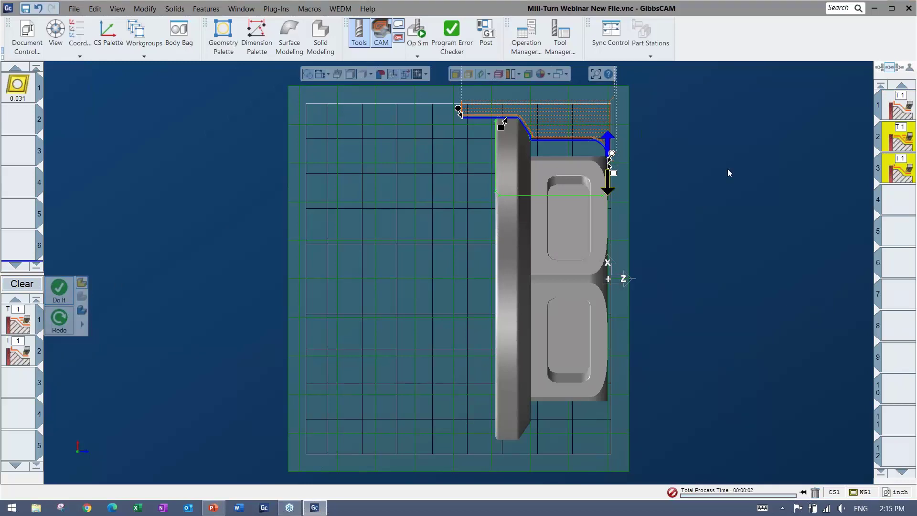
Run the Op Sim rendering of the facing and outer-profile turning operations at an increased simulation speed.
{"action": "left_click", "coordinate": [417, 30]}
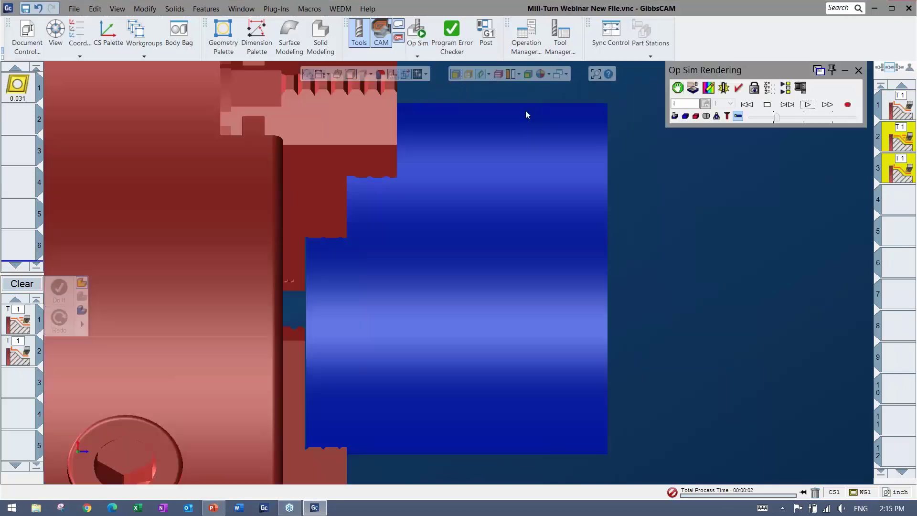
{"action": "left_click", "coordinate": [808, 104]}
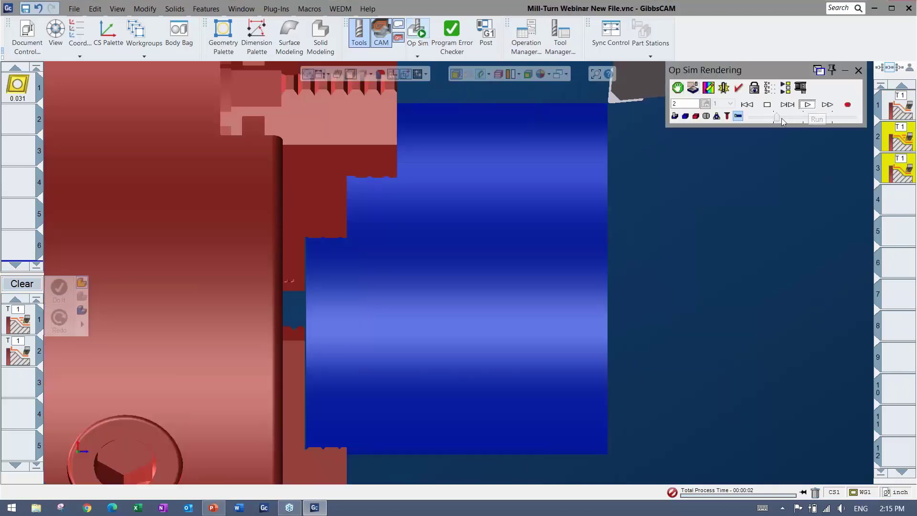
{"action": "left_click_drag", "start_coordinate": [777, 120], "coordinate": [800, 122]}
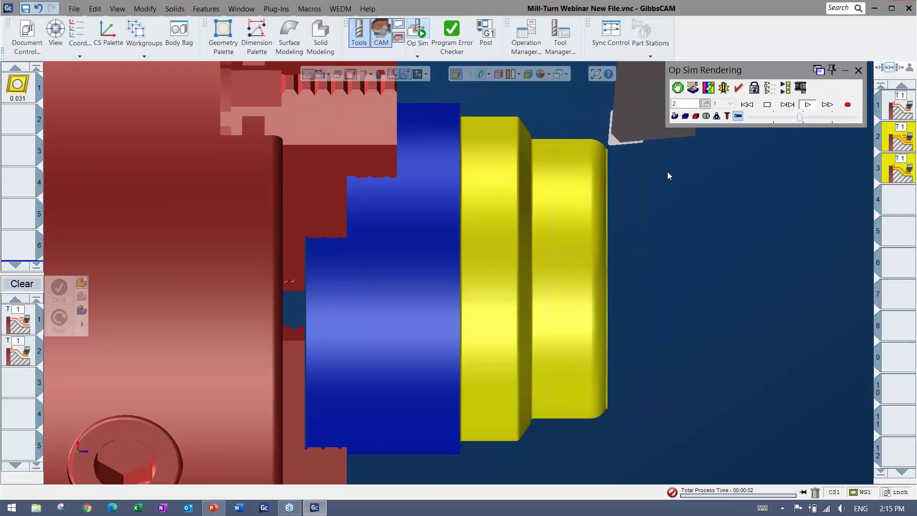
Rewind and close the Op Sim rendering of the outer-profile turning operations.
{"action": "left_click", "coordinate": [751, 106]}
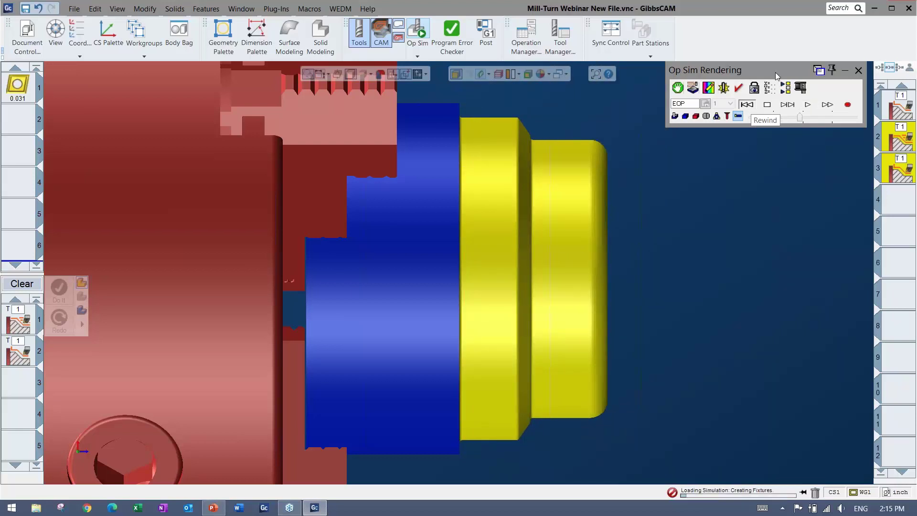
{"action": "left_click", "coordinate": [857, 71]}
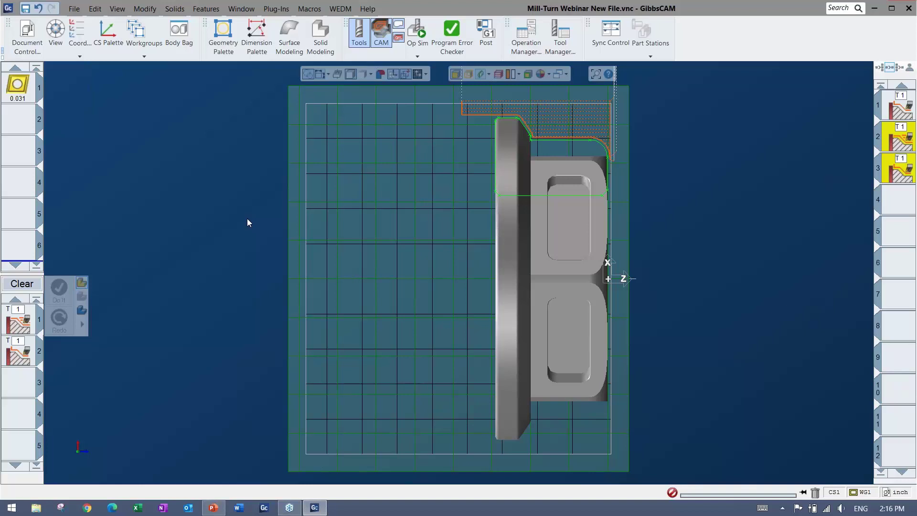
{"action": "scroll", "coordinate": [245, 232], "scroll_direction": "down", "scroll_amount": 1}
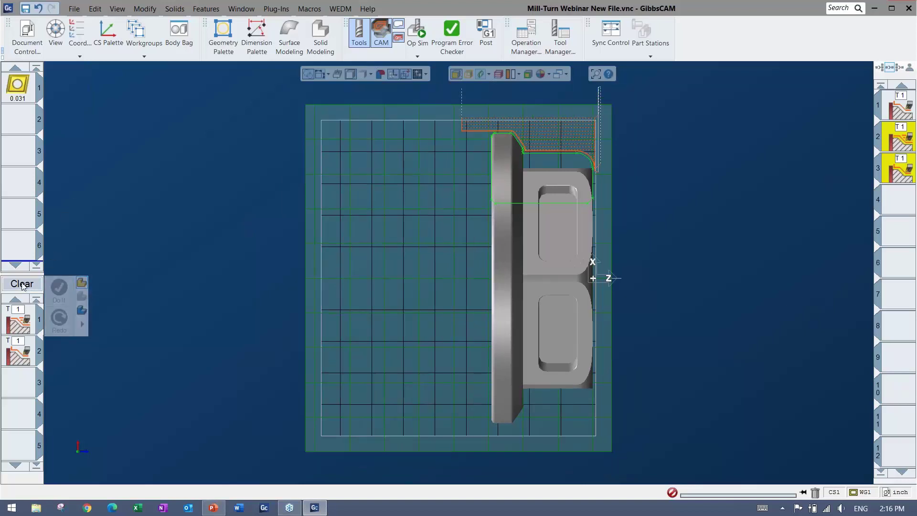
Clear the current processes and load the saved process list "3 - uDrill" from the Mill-Turn Webinar folder.
{"action": "right_click", "coordinate": [23, 314]}
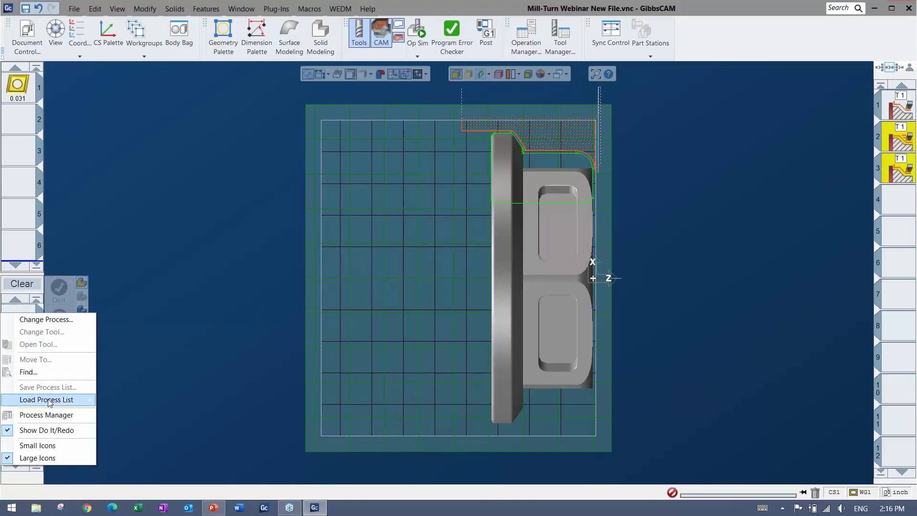
{"action": "mouse_move", "coordinate": [55, 401]}
{"action": "mouse_move", "coordinate": [147, 429]}
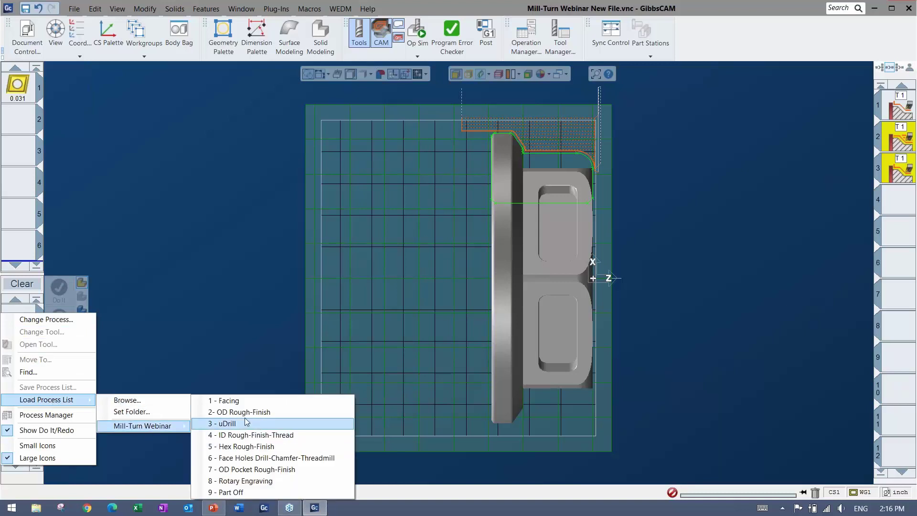
{"action": "left_click", "coordinate": [244, 426]}
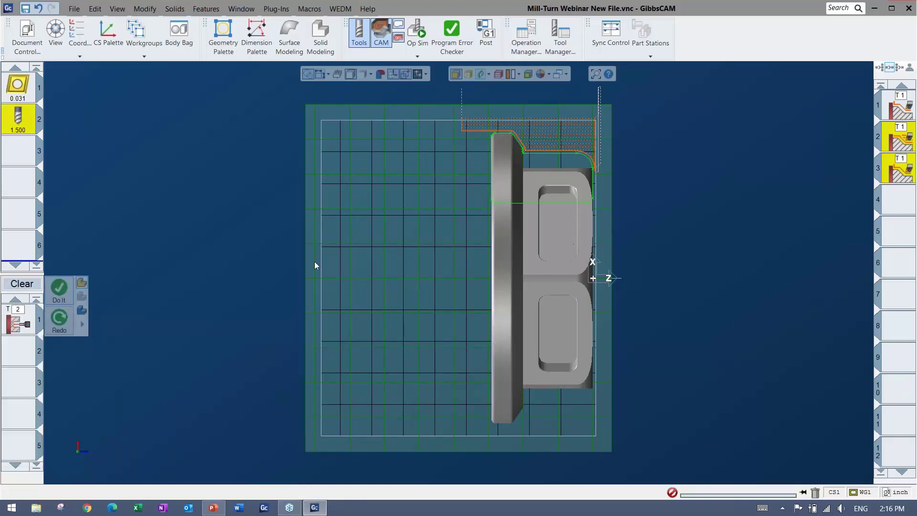
Review the loaded Holes process's drilling parameters and the process types available for the 1.500 drill.
{"action": "double_click", "coordinate": [17, 324]}
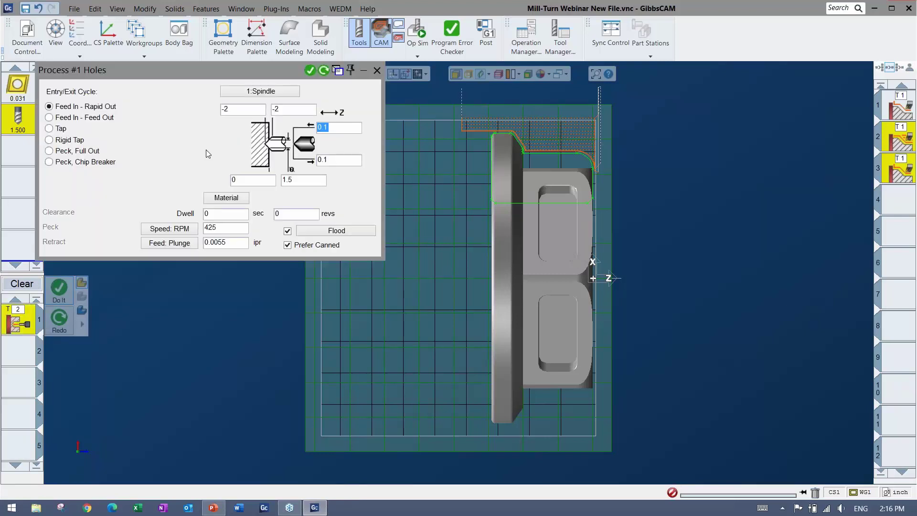
{"action": "left_click", "coordinate": [377, 70]}
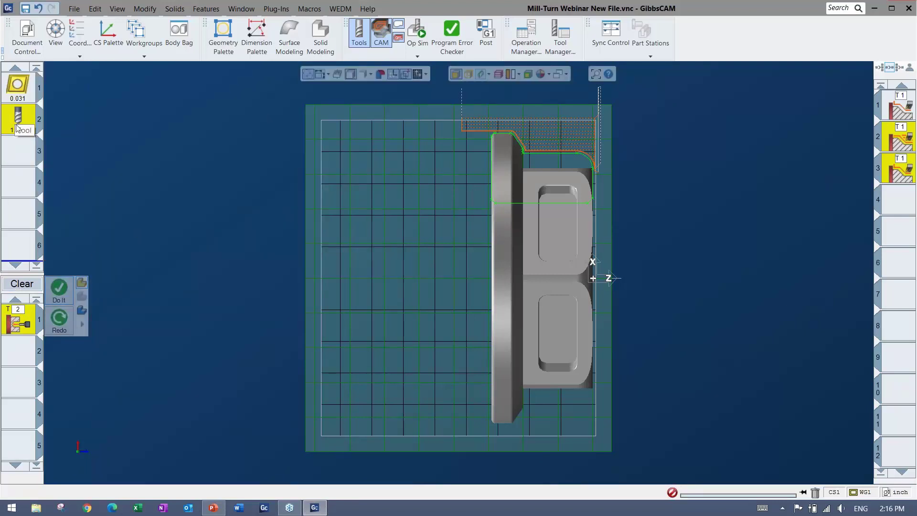
{"action": "right_click", "coordinate": [17, 321]}
{"action": "left_click", "coordinate": [28, 325]}
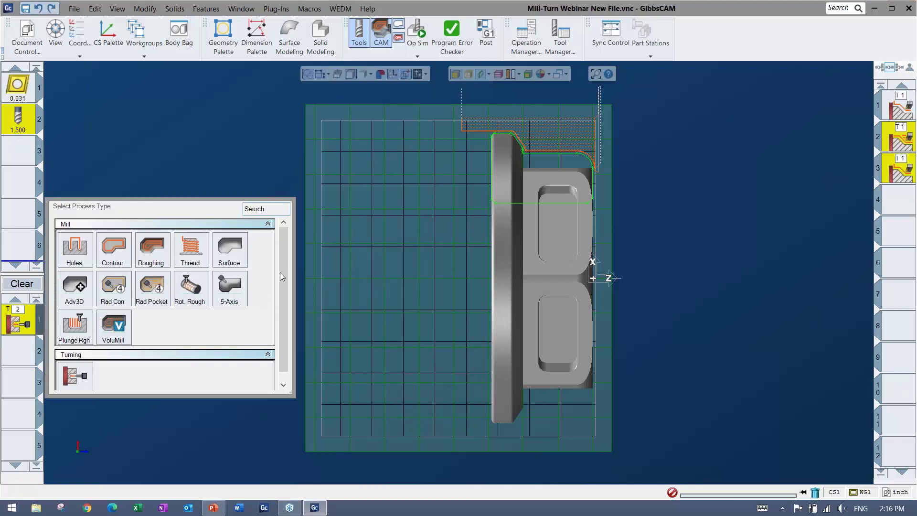
{"action": "scroll", "coordinate": [276, 290], "scroll_direction": "down", "scroll_amount": 1}
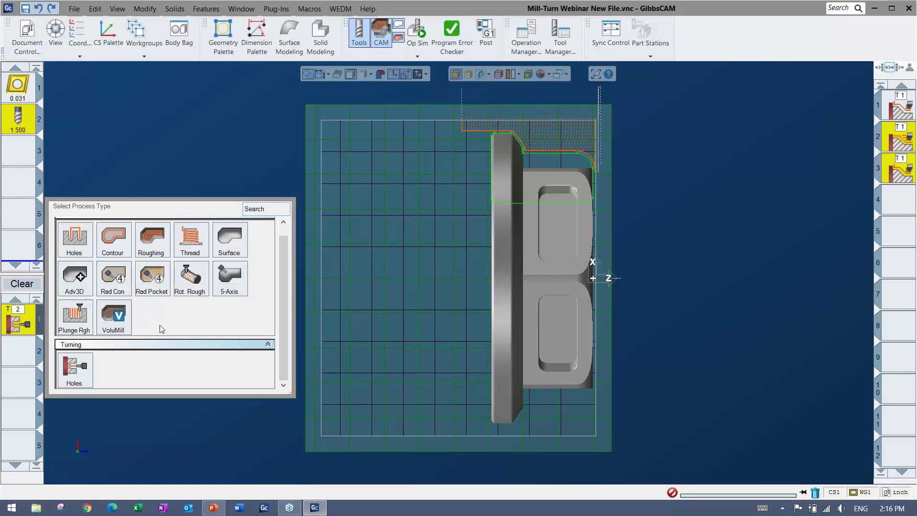
{"action": "left_click", "coordinate": [13, 349]}
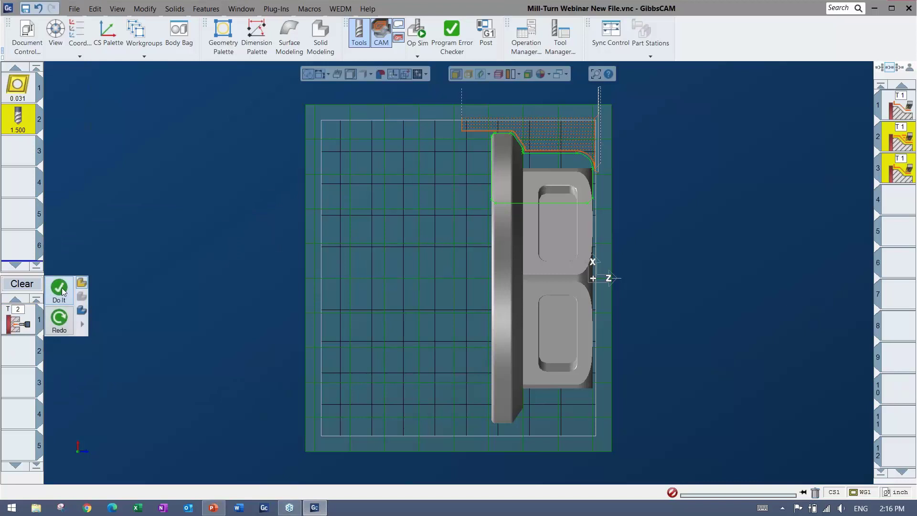
Generate the center drilling operation from the loaded process and clear the process list.
{"action": "left_click", "coordinate": [62, 290]}
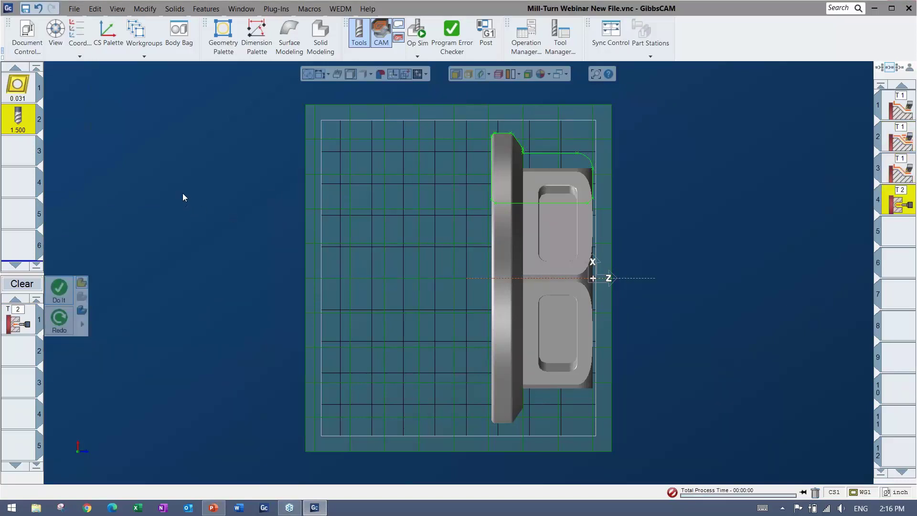
{"action": "left_click", "coordinate": [24, 149]}
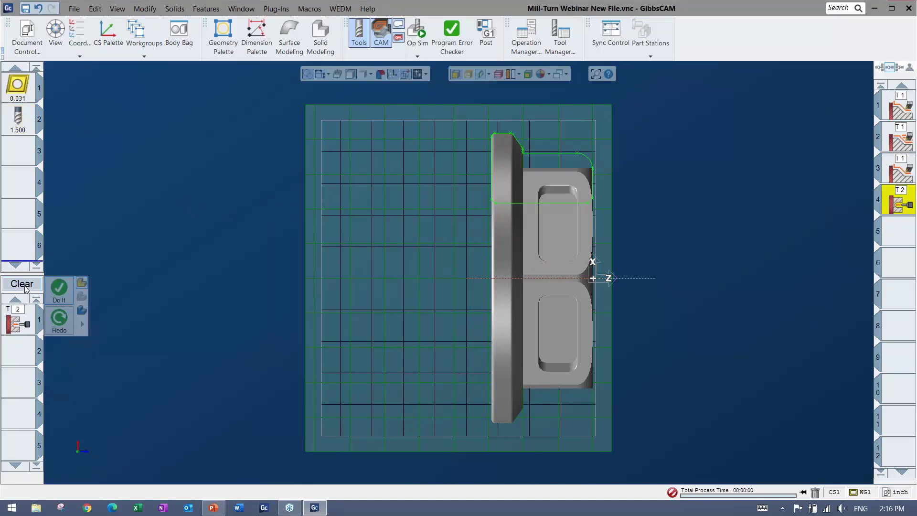
{"action": "left_click", "coordinate": [25, 285]}
Load the saved process list "4 - ID Rough-Finish-Thread" from the Mill-Turn Webinar folder and deselect its tools.
{"action": "right_click", "coordinate": [21, 315]}
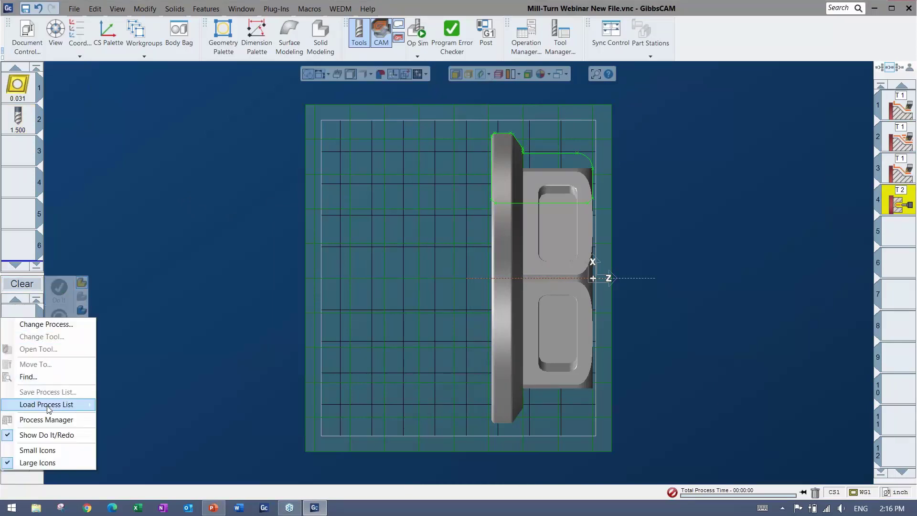
{"action": "mouse_move", "coordinate": [48, 405]}
{"action": "mouse_move", "coordinate": [144, 433]}
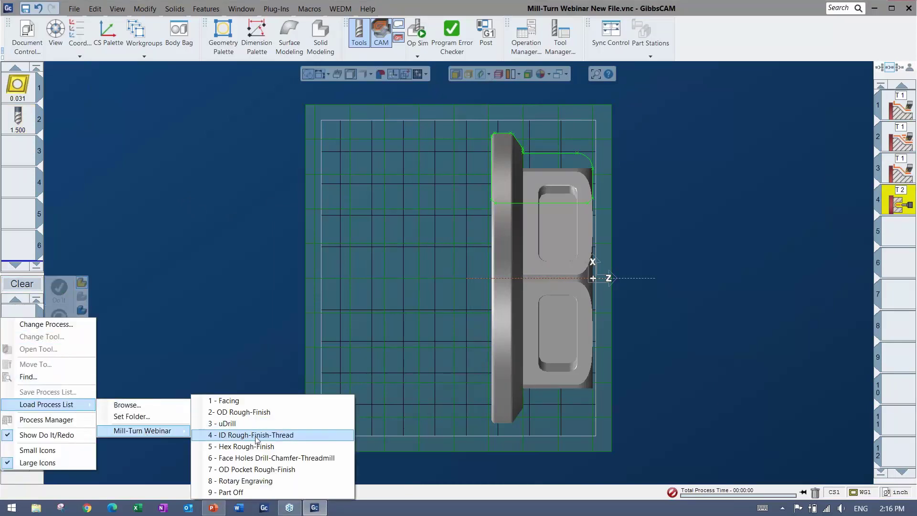
{"action": "left_click", "coordinate": [266, 436]}
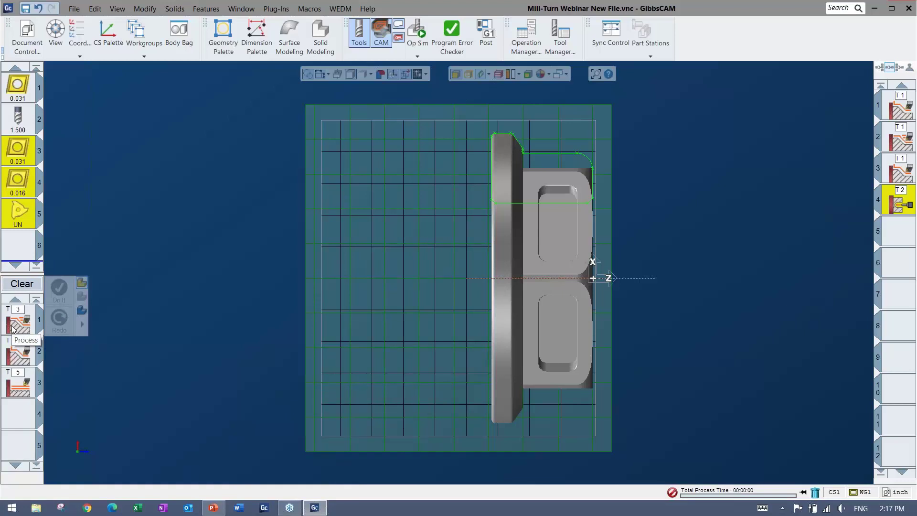
{"action": "left_click", "coordinate": [16, 253]}
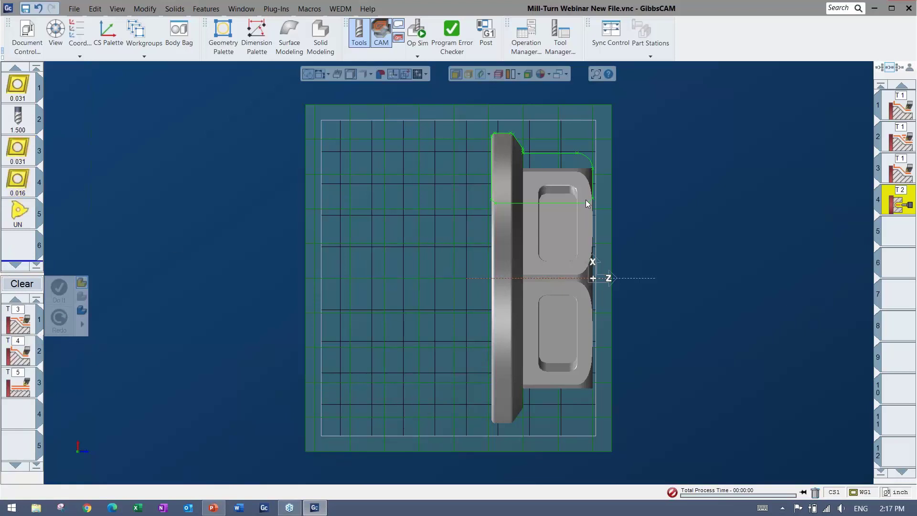
Select the bore line of the profile from the front chamfer to beyond the flange's back face and generate the three loaded operations.
{"action": "scroll", "coordinate": [557, 204], "scroll_direction": "up", "scroll_amount": 2}
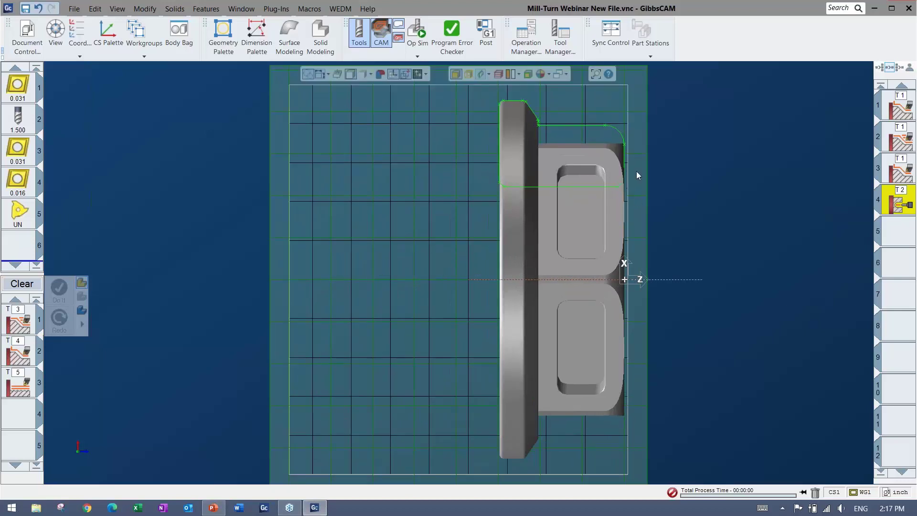
{"action": "left_click", "coordinate": [624, 174]}
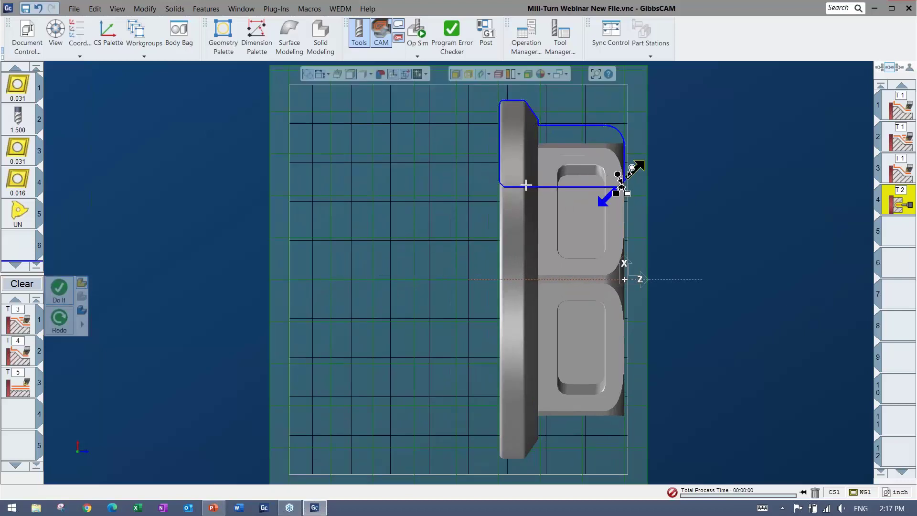
{"action": "left_click_drag", "start_coordinate": [621, 184], "coordinate": [459, 184]}
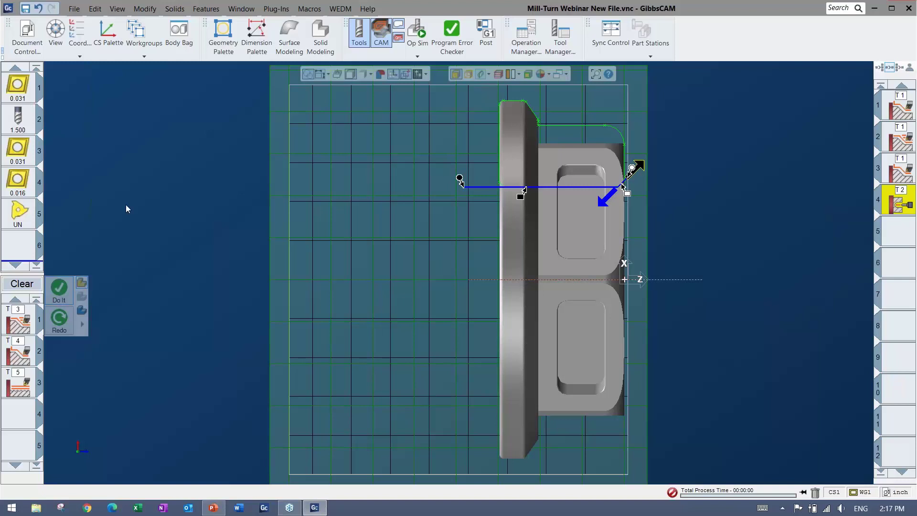
{"action": "left_click", "coordinate": [59, 293]}
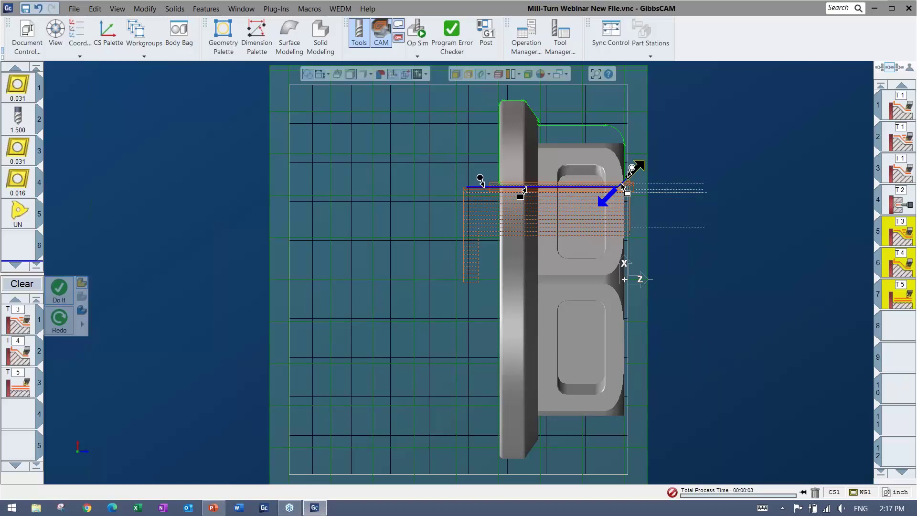
Move the bore profile's end point closer to the flange's back face, regenerate the three bore operations, and deselect them.
{"action": "left_click", "coordinate": [59, 318]}
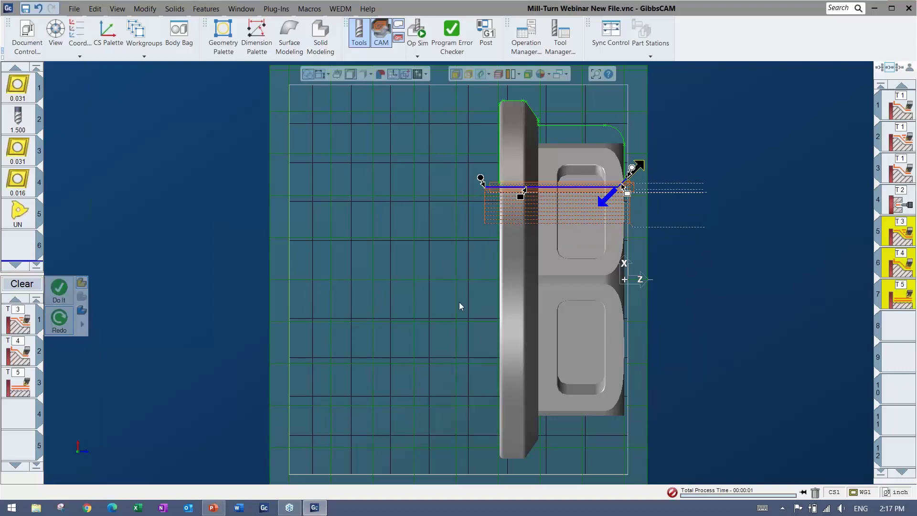
{"action": "right_click", "coordinate": [181, 269]}
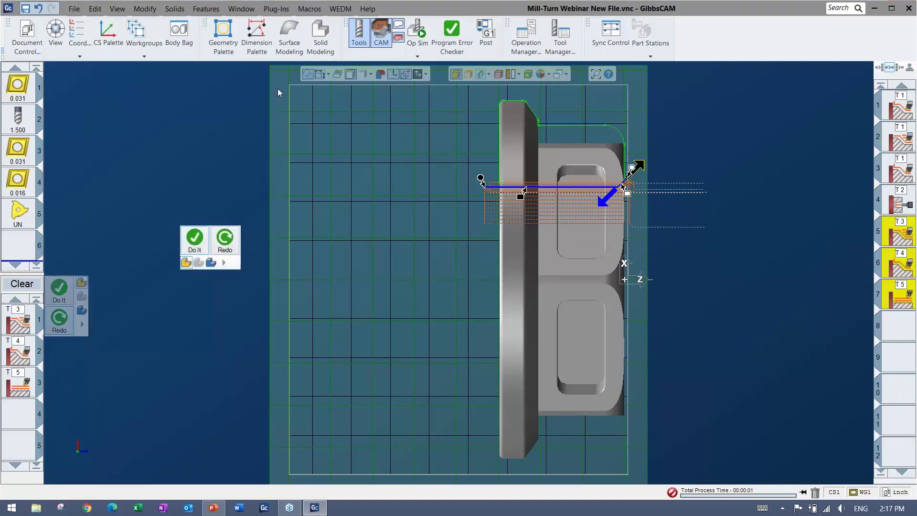
{"action": "left_click", "coordinate": [905, 327]}
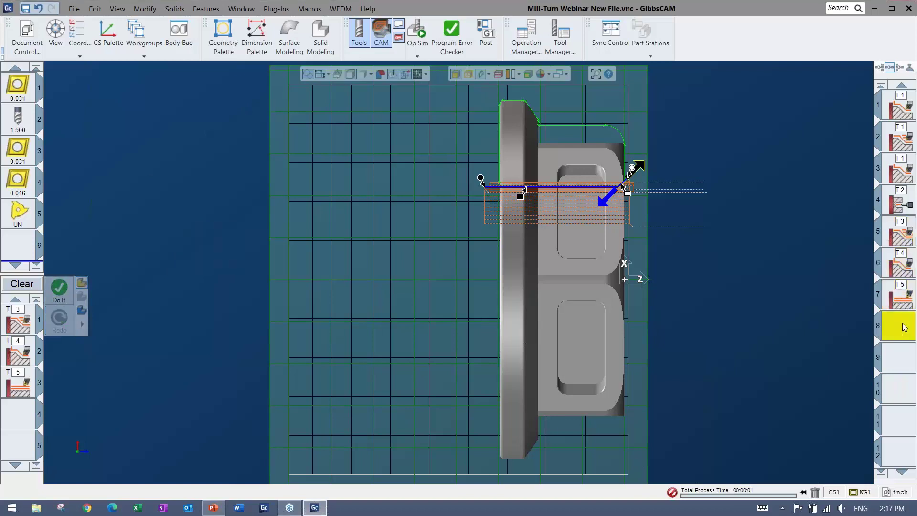
Run the Op Sim rendering of all operations from an angled view with the stock cut in half, and close the simulation.
{"action": "left_click", "coordinate": [417, 32]}
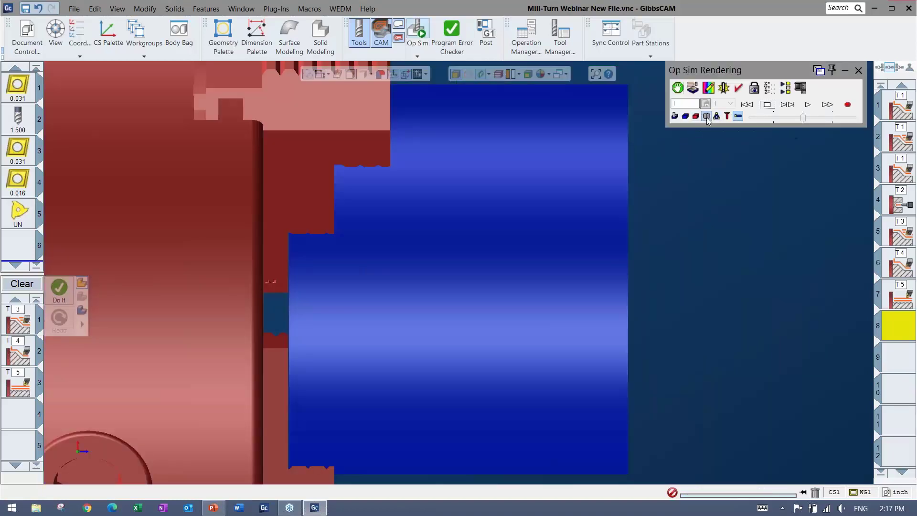
{"action": "left_click", "coordinate": [706, 117]}
{"action": "left_click", "coordinate": [707, 120]}
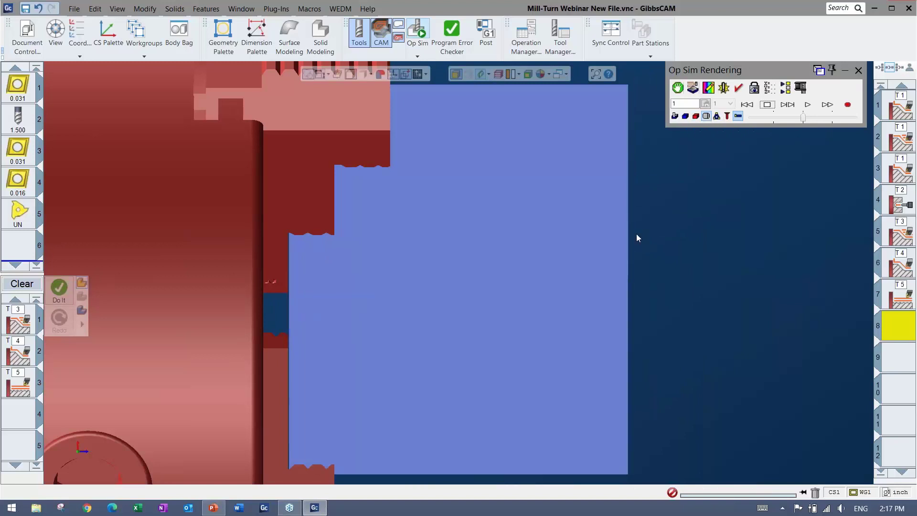
{"action": "scroll", "coordinate": [652, 277], "scroll_direction": "down", "scroll_amount": 3}
{"action": "middle_click_drag", "start_coordinate": [425, 321], "coordinate": [249, 372]}
{"action": "left_click", "coordinate": [807, 104]}
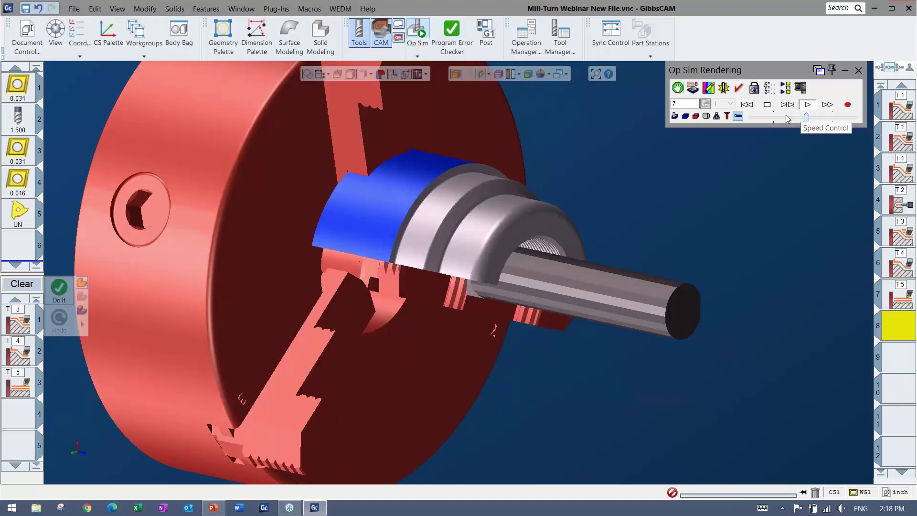
{"action": "left_click", "coordinate": [747, 105]}
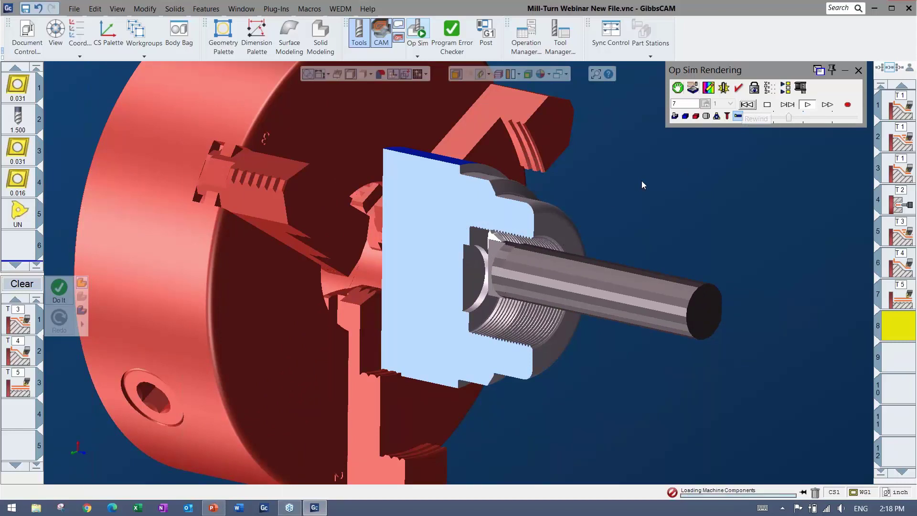
{"action": "left_click", "coordinate": [859, 72]}
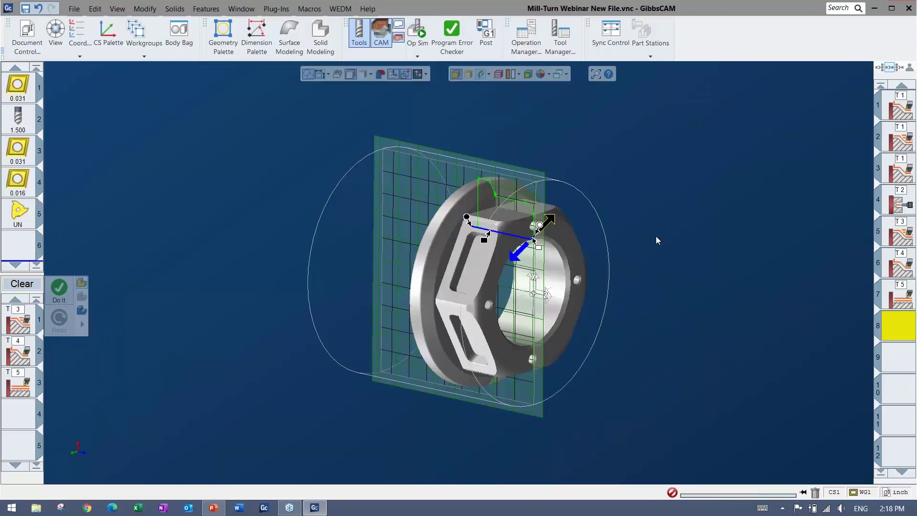
Deselect the bore profile and return to the home view.
{"action": "left_click", "coordinate": [239, 229]}
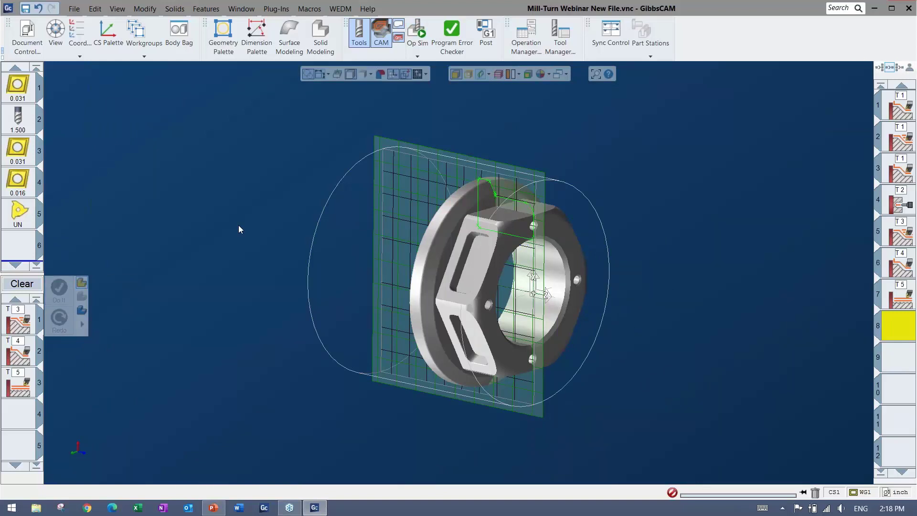
{"action": "key", "text": "ctrl+h"}
{"action": "key", "text": "ctrl+u"}
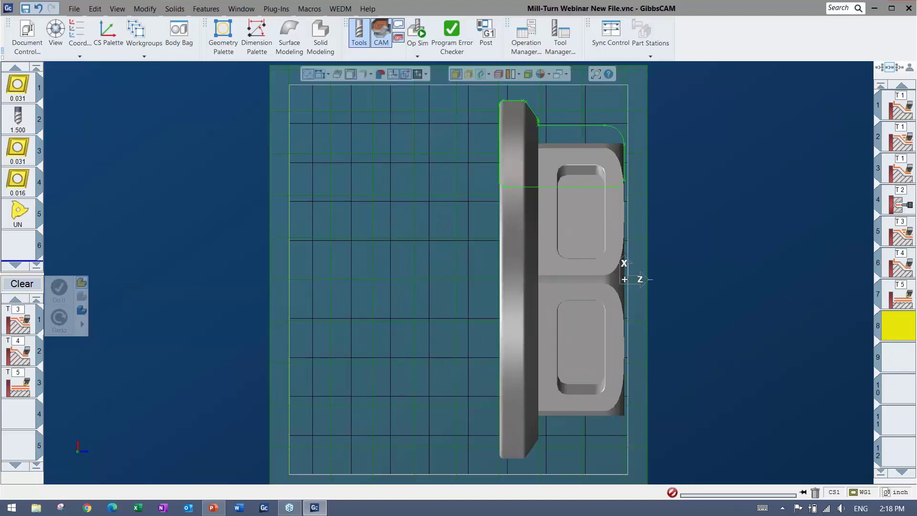
{"action": "scroll", "coordinate": [239, 230], "scroll_direction": "down", "scroll_amount": 2}
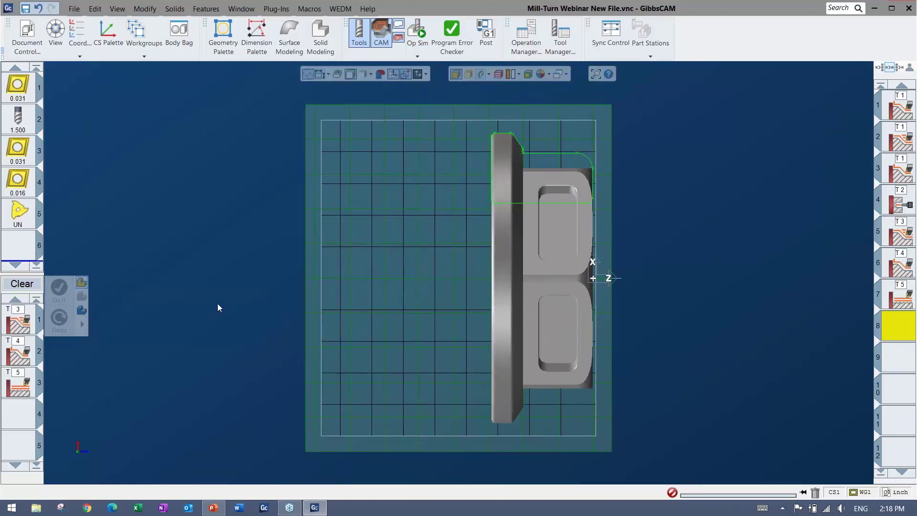
Clear the process list and load the saved "5 - Hex Rough-Finish" process list from the Mill-Turn Webinar folder.
{"action": "left_click", "coordinate": [31, 284]}
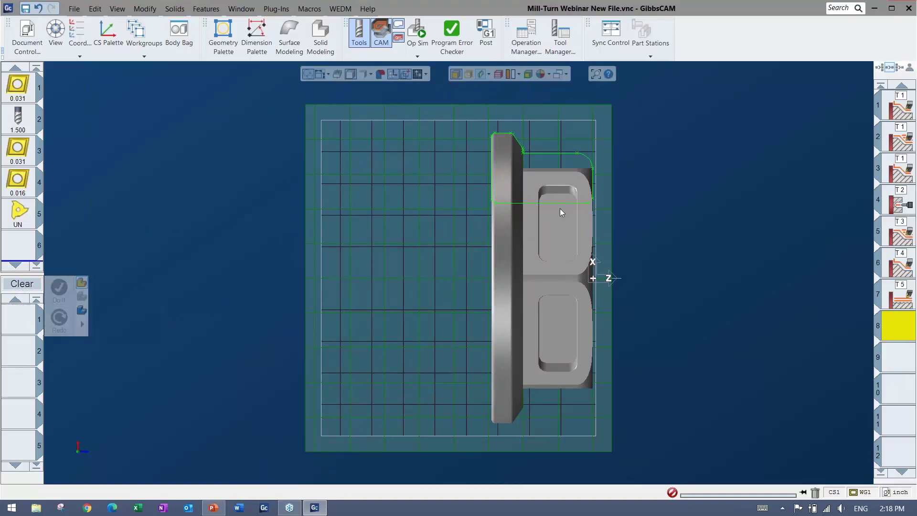
{"action": "right_click", "coordinate": [7, 323]}
{"action": "mouse_move", "coordinate": [48, 403]}
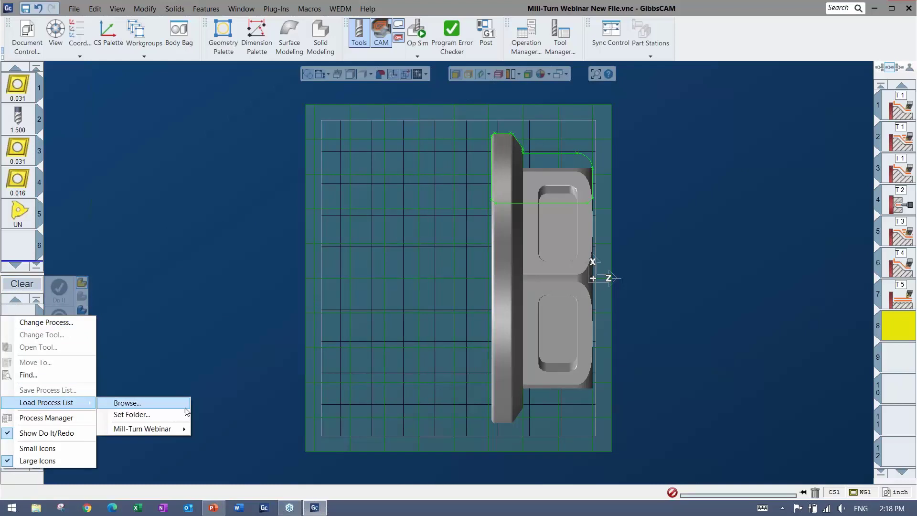
{"action": "mouse_move", "coordinate": [156, 429]}
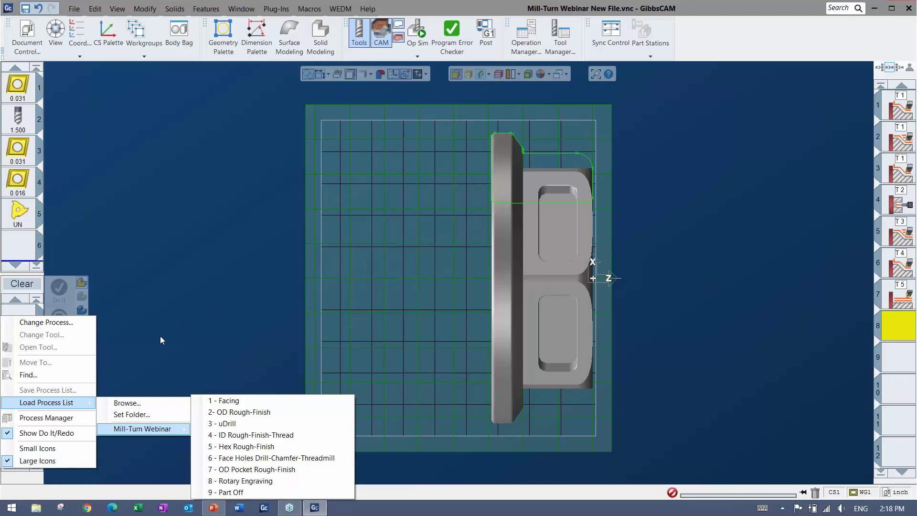
{"action": "left_click", "coordinate": [251, 447]}
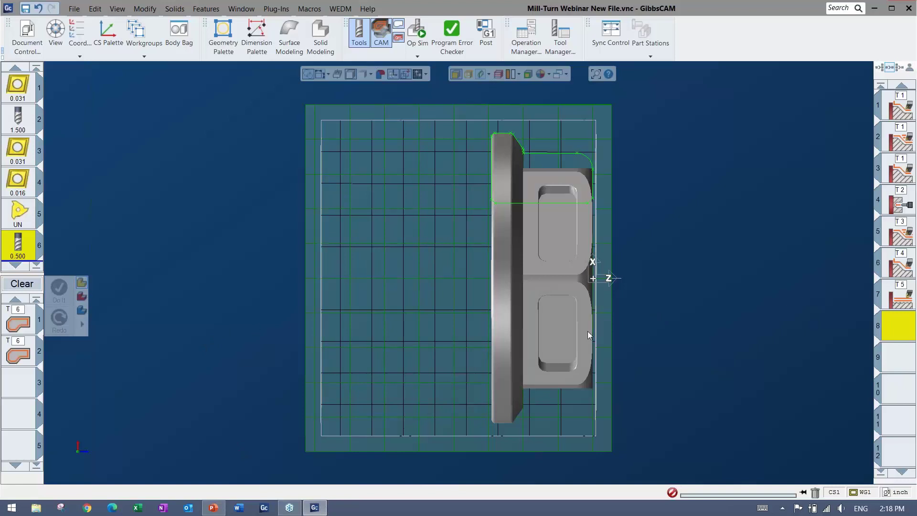
{"action": "middle_click_drag", "start_coordinate": [588, 336], "coordinate": [144, 225]}
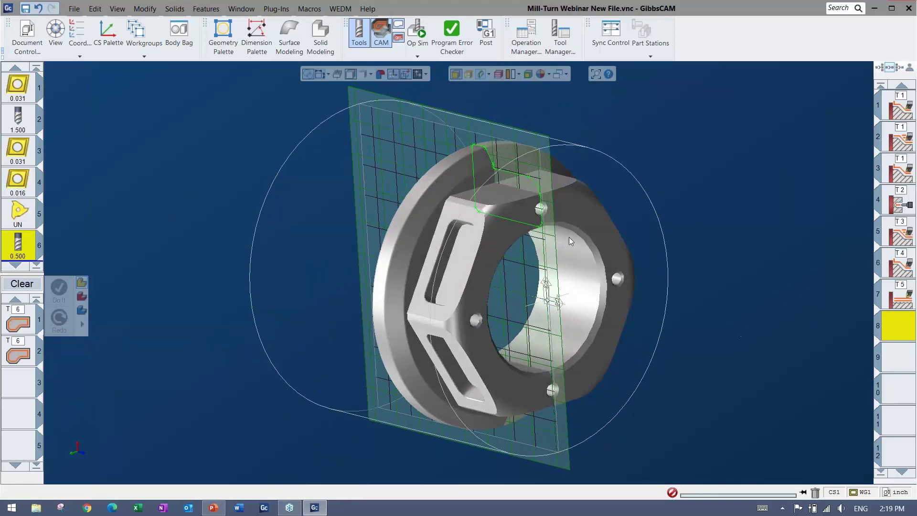
Review the definition of the loaded 0.5 inch finish end mill and open the first contour process.
{"action": "double_click", "coordinate": [17, 253]}
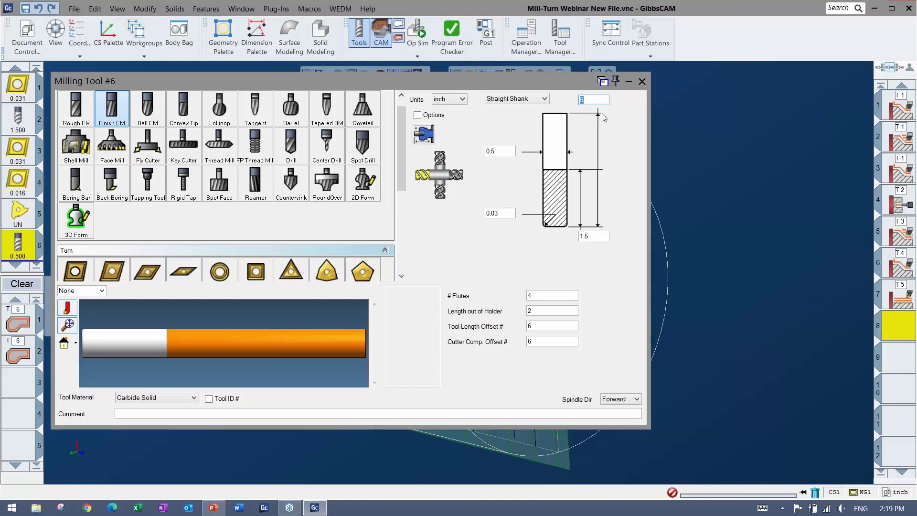
{"action": "left_click", "coordinate": [643, 82]}
{"action": "double_click", "coordinate": [19, 327]}
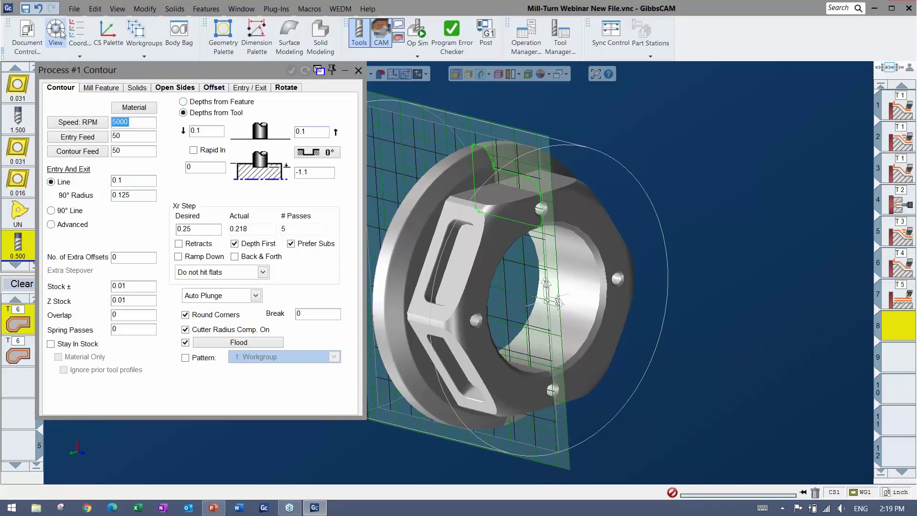
Activate the XY plane coordinate system and switch the profile display to outline the part's hexagon in that plane.
{"action": "left_click", "coordinate": [77, 33]}
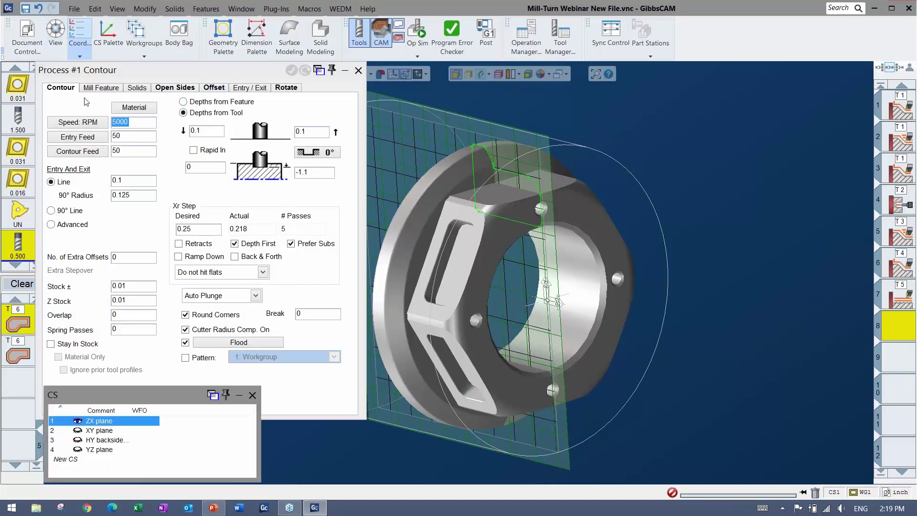
{"action": "left_click", "coordinate": [108, 432]}
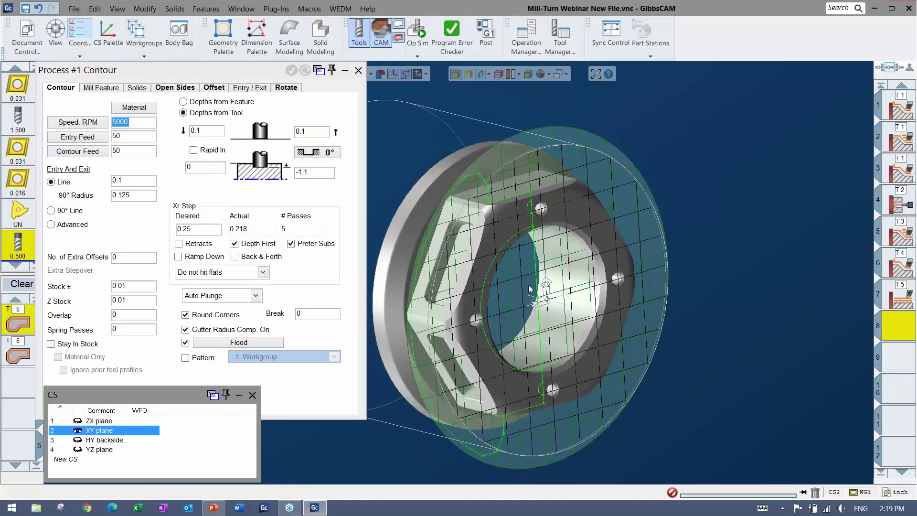
{"action": "left_click", "coordinate": [489, 74]}
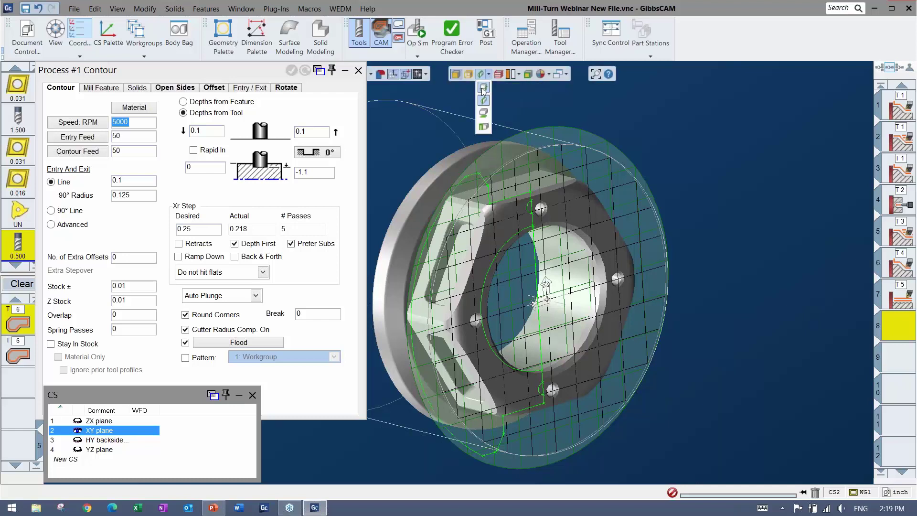
{"action": "left_click", "coordinate": [483, 88]}
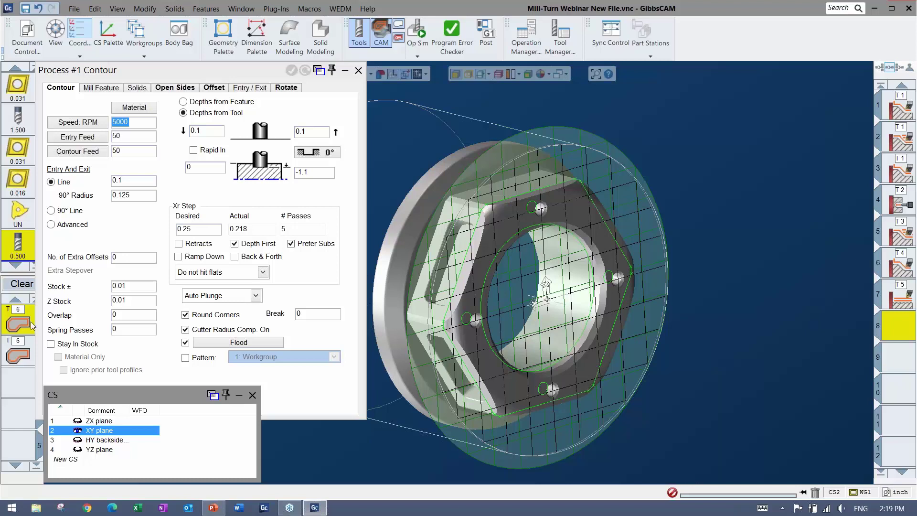
Set the first contour process's machining coordinate system to 2: XY plane, keeping the planar profile display.
{"action": "left_click", "coordinate": [283, 89]}
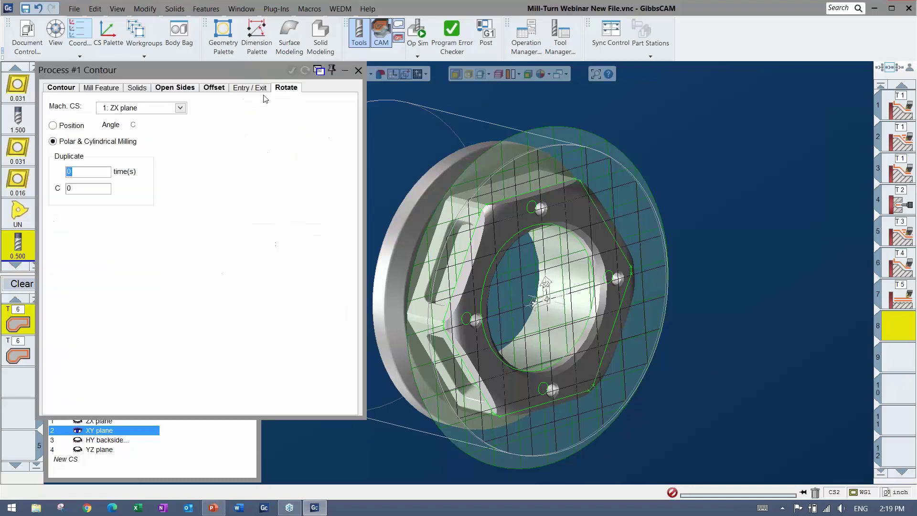
{"action": "left_click", "coordinate": [164, 111]}
{"action": "left_click", "coordinate": [125, 128]}
{"action": "left_click", "coordinate": [488, 75]}
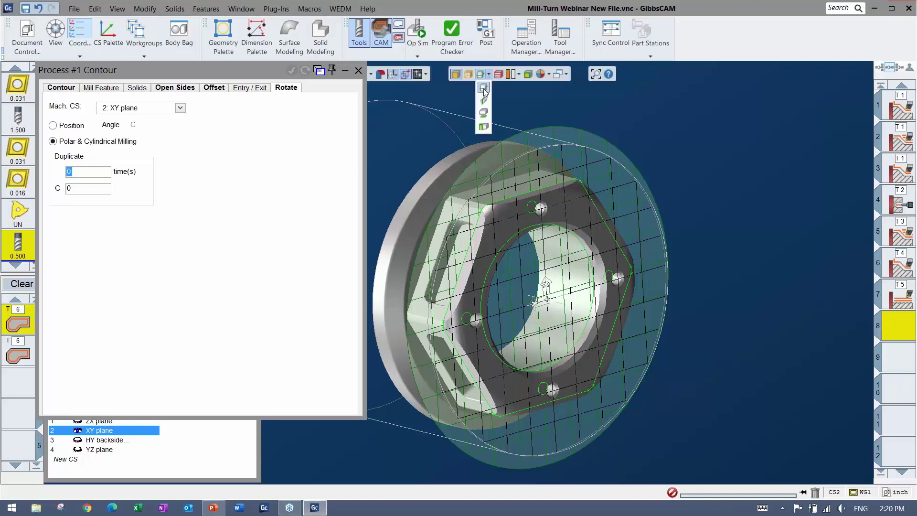
{"action": "left_click", "coordinate": [484, 88]}
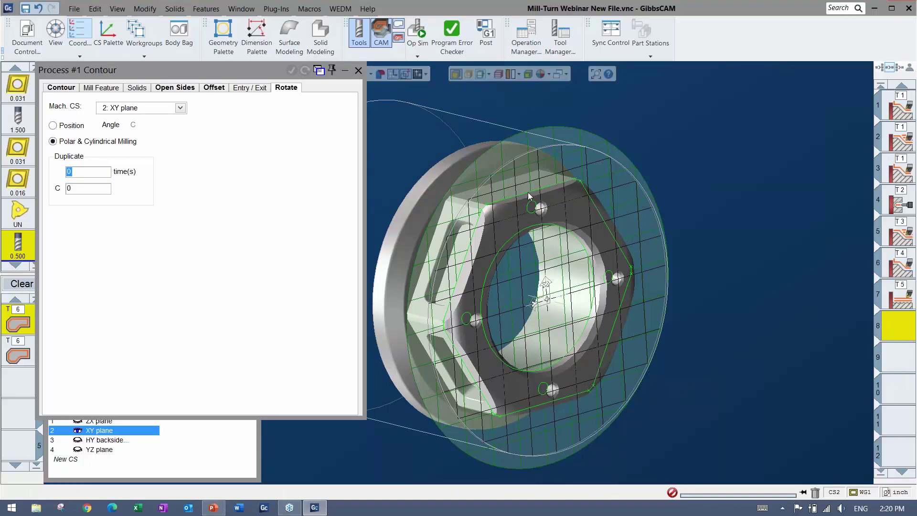
Select the hexagon profile at its upper corner flat and place the machining start and end markers around that corner.
{"action": "scroll", "coordinate": [463, 216], "scroll_direction": "up", "scroll_amount": 5}
{"action": "scroll", "coordinate": [462, 216], "scroll_direction": "up", "scroll_amount": 2}
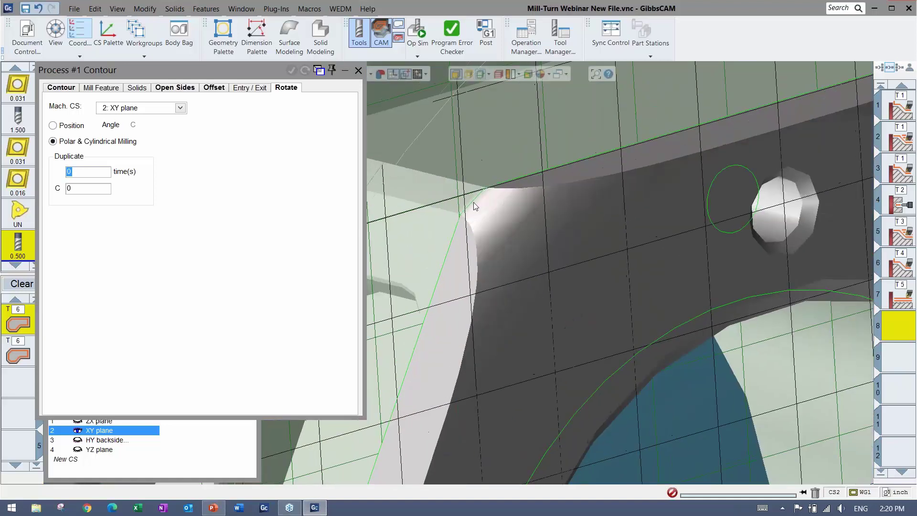
{"action": "left_click", "coordinate": [469, 203]}
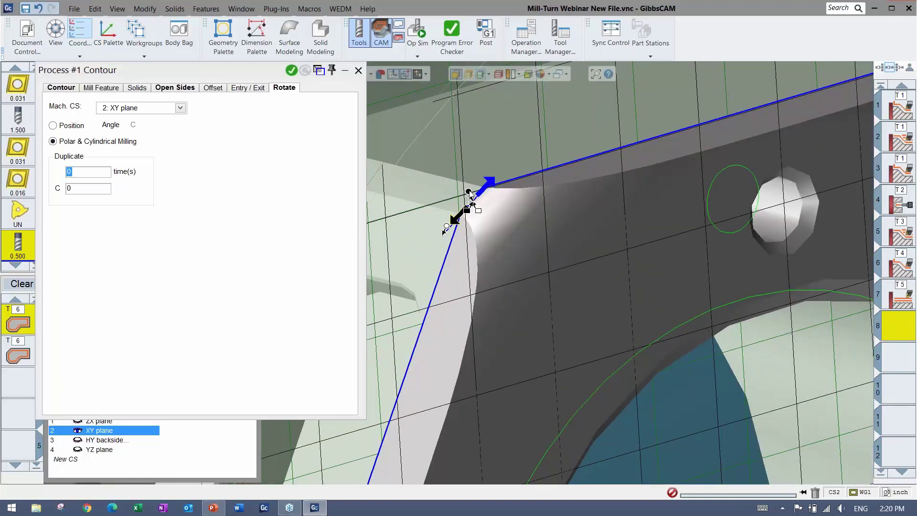
{"action": "left_click_drag", "start_coordinate": [468, 191], "coordinate": [517, 145]}
{"action": "scroll", "coordinate": [478, 220], "scroll_direction": "down", "scroll_amount": 4}
{"action": "left_click_drag", "start_coordinate": [479, 218], "coordinate": [475, 221]}
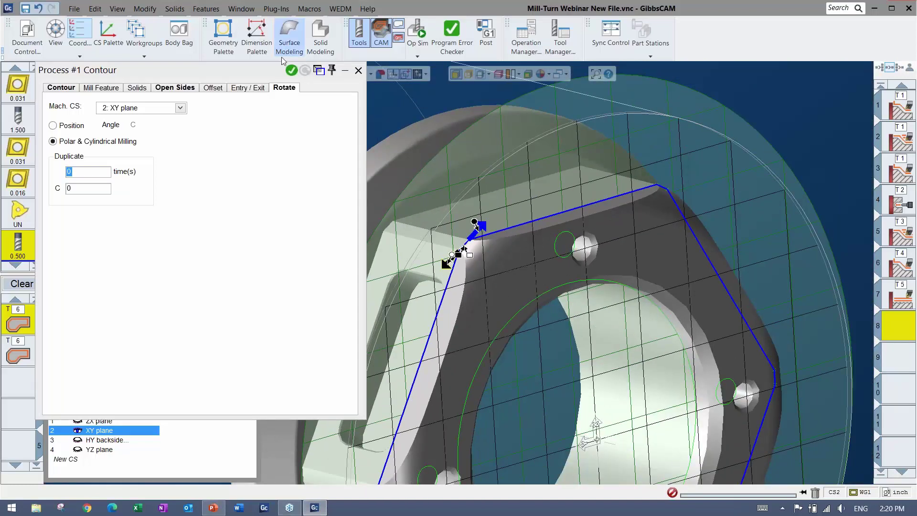
Generate the hex roughing and finishing contour operations, save the file, and close the contour process.
{"action": "left_click", "coordinate": [292, 70]}
{"action": "scroll", "coordinate": [519, 308], "scroll_direction": "down", "scroll_amount": 2}
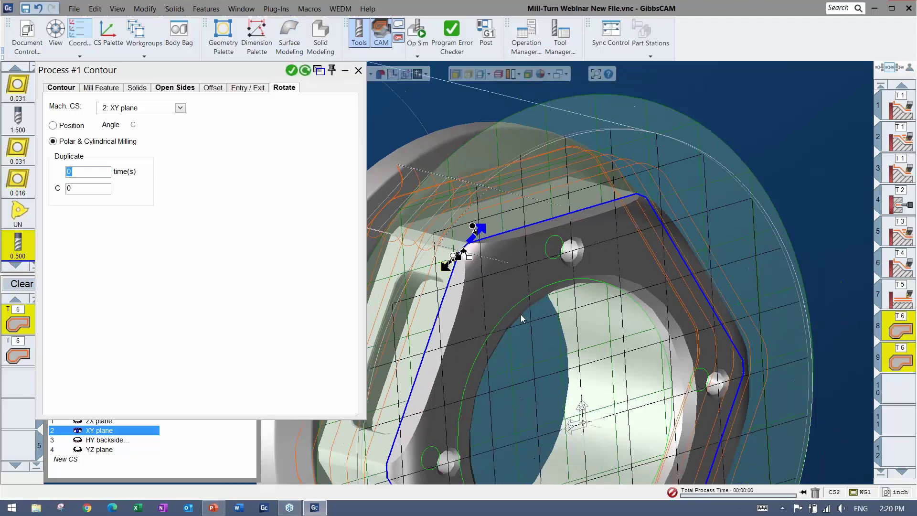
{"action": "middle_click_drag", "start_coordinate": [537, 341], "coordinate": [617, 249]}
{"action": "key", "text": "ctrl+s"}
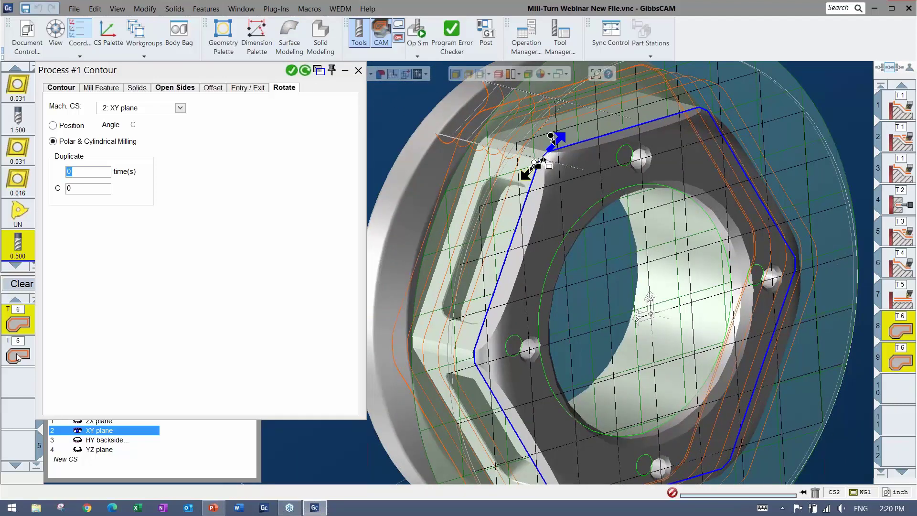
{"action": "left_click", "coordinate": [16, 374]}
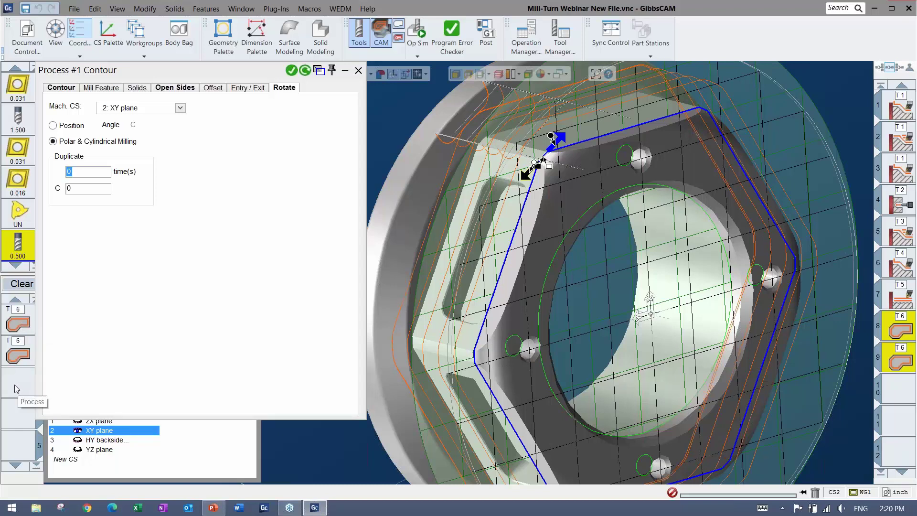
{"action": "left_click", "coordinate": [358, 70]}
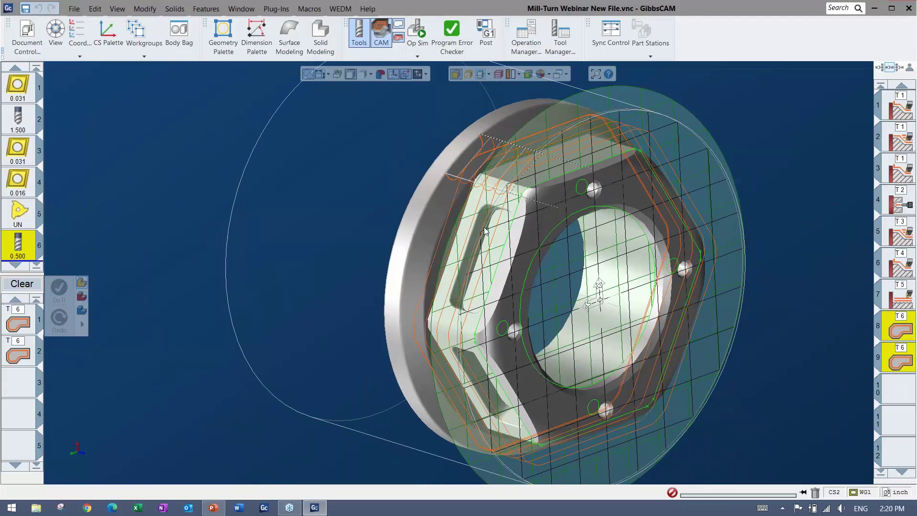
Start the Op Sim rendering with the full uncut stock shown, deselect the operations, and check the Stops list.
{"action": "left_click", "coordinate": [418, 32]}
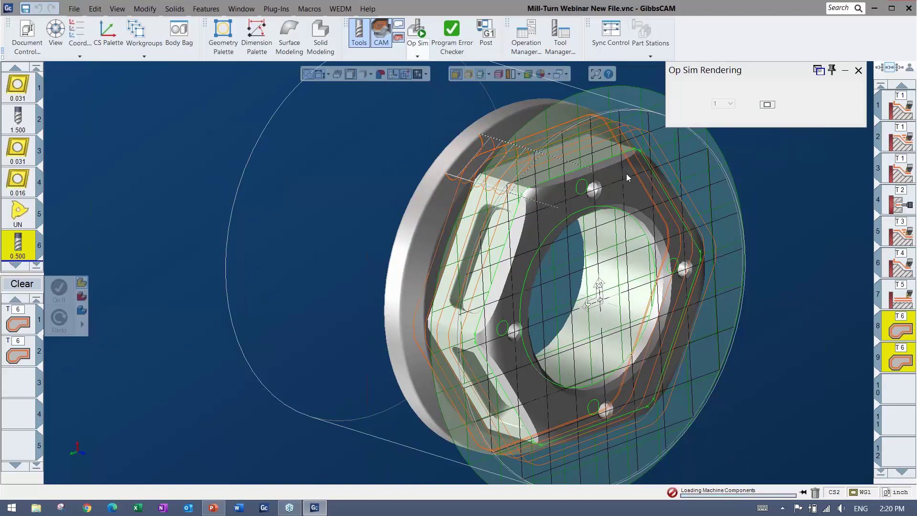
{"action": "scroll", "coordinate": [616, 210], "scroll_direction": "down", "scroll_amount": 5}
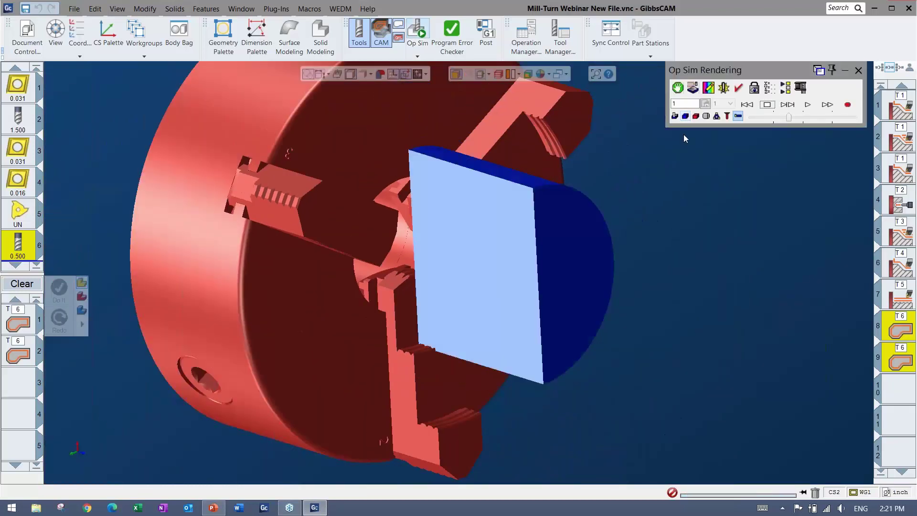
{"action": "left_click", "coordinate": [706, 116]}
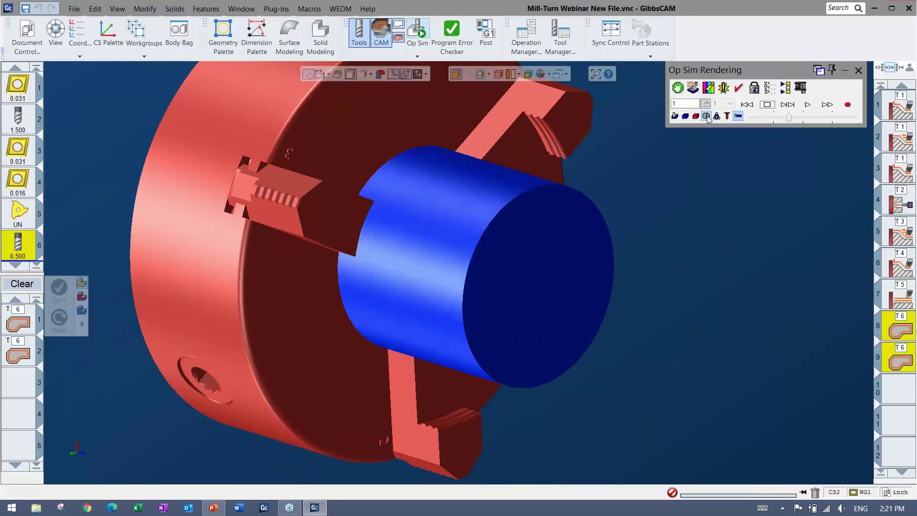
{"action": "left_click", "coordinate": [904, 386]}
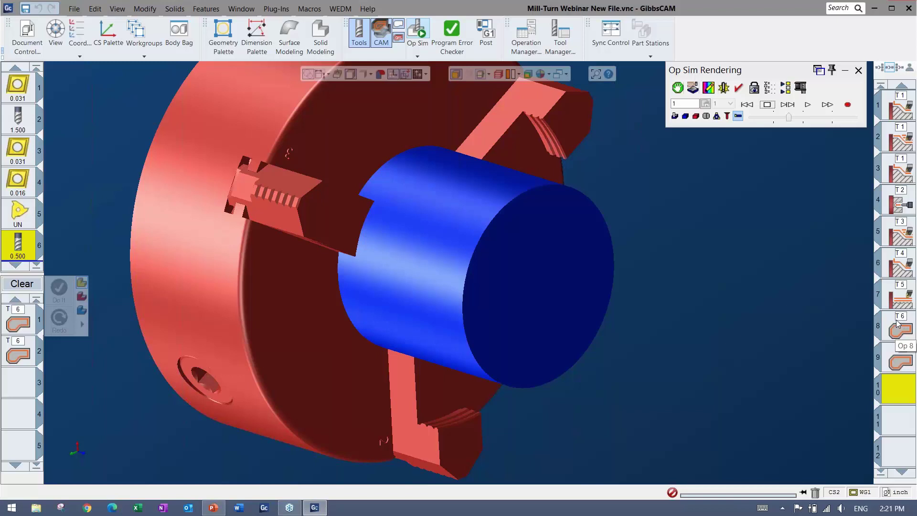
{"action": "left_click", "coordinate": [677, 88]}
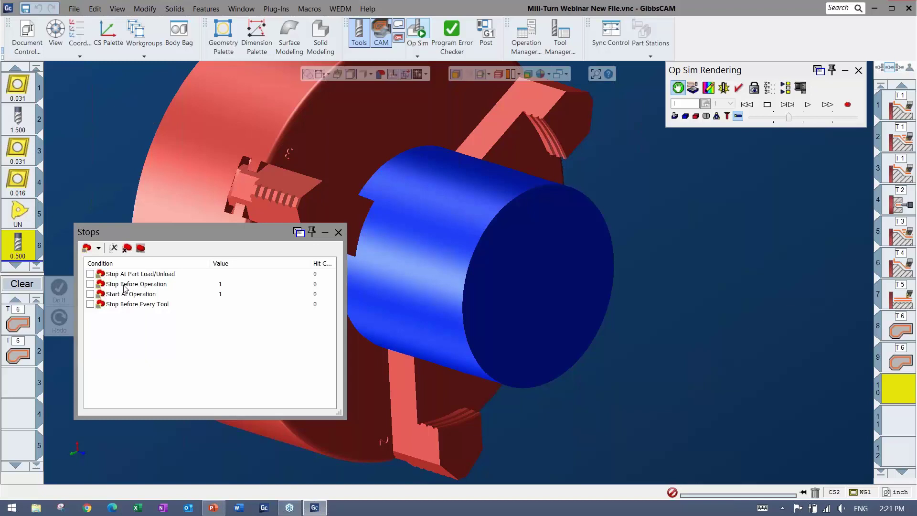
{"action": "left_click", "coordinate": [337, 234]}
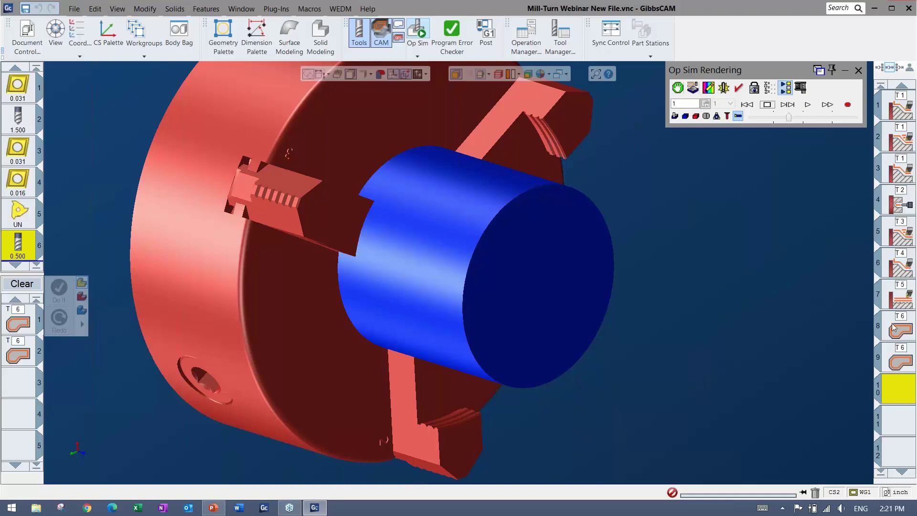
Simulate only the two hex contour operations, 8 and 9, at a slightly adjusted playback speed.
{"action": "left_click", "coordinate": [902, 337]}
{"action": "left_click", "coordinate": [900, 366], "text": "shift"}
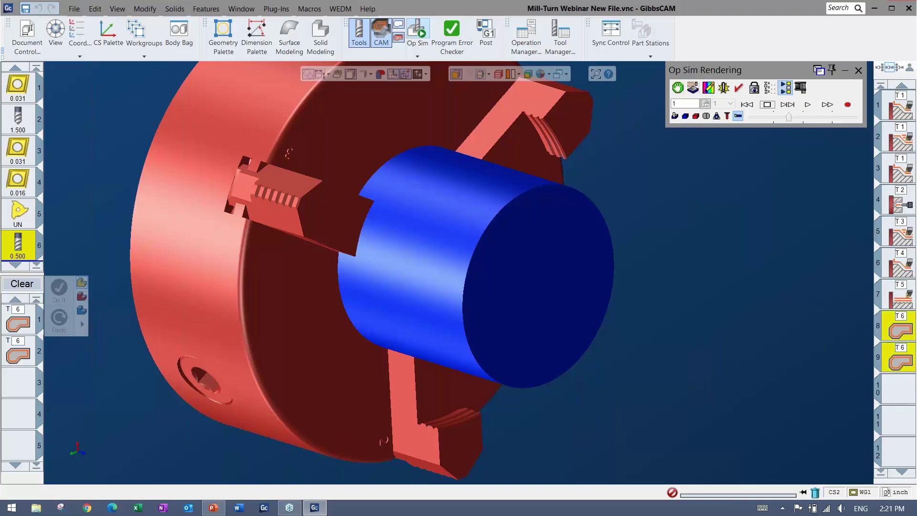
{"action": "left_click", "coordinate": [808, 105]}
{"action": "mouse_move", "coordinate": [789, 117]}
{"action": "left_mouse_down"}
{"action": "mouse_move", "coordinate": [775, 119]}
{"action": "mouse_move", "coordinate": [794, 120]}
{"action": "left_mouse_up"}
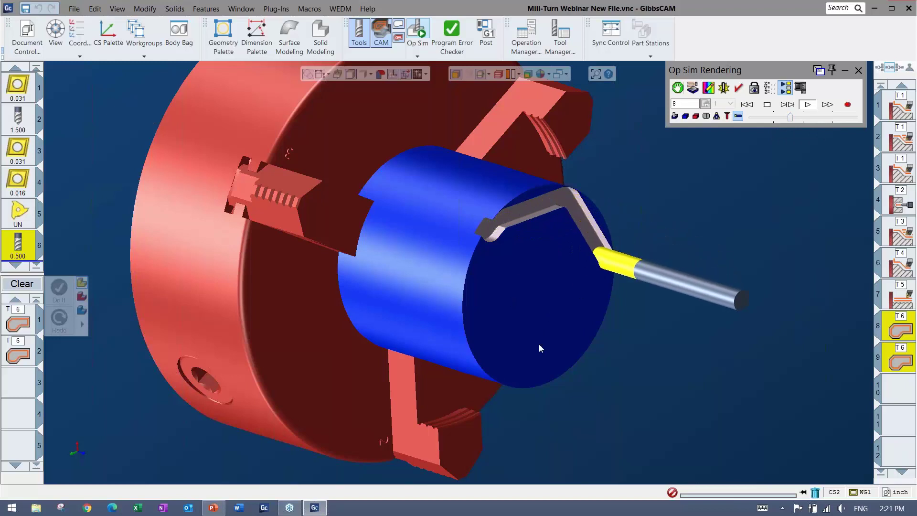
Set the simulation's point of view lock to Machine, watch the hex being milled, and close the simulation.
{"action": "left_click", "coordinate": [755, 87]}
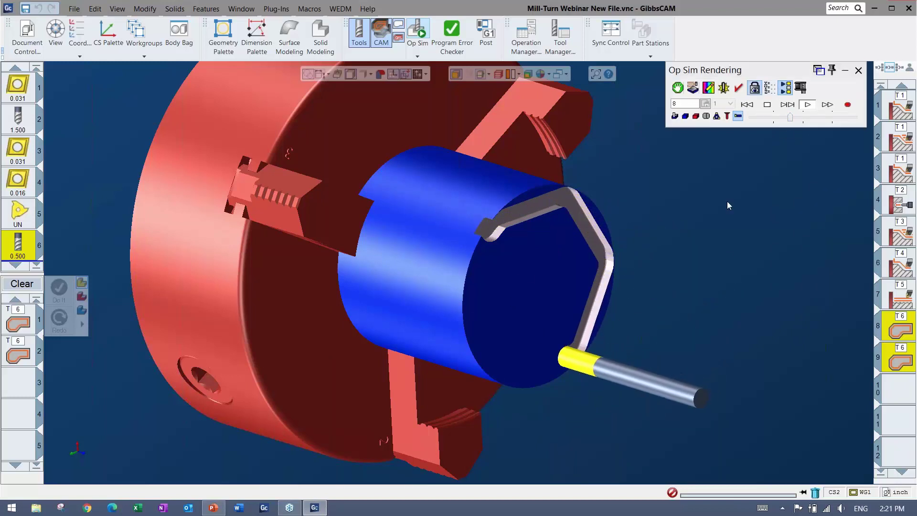
{"action": "scroll", "coordinate": [321, 266], "scroll_direction": "up", "scroll_amount": 1}
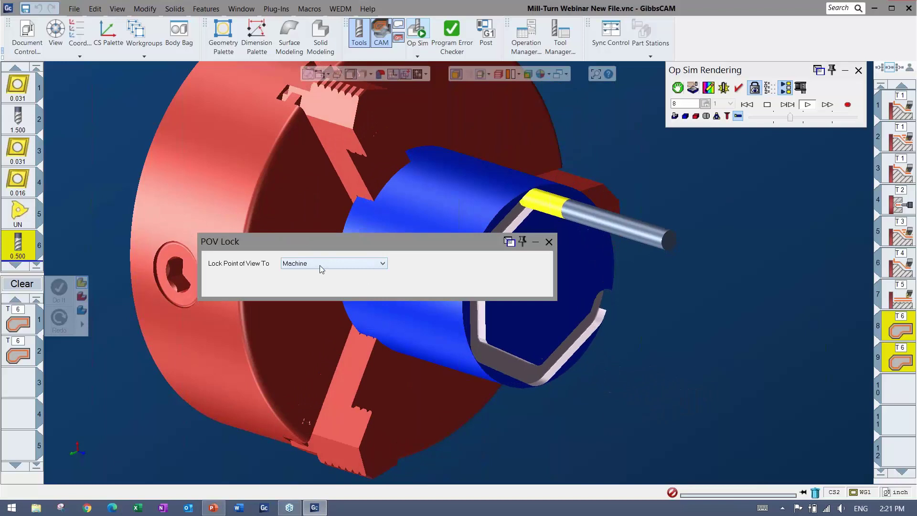
{"action": "left_click", "coordinate": [549, 242]}
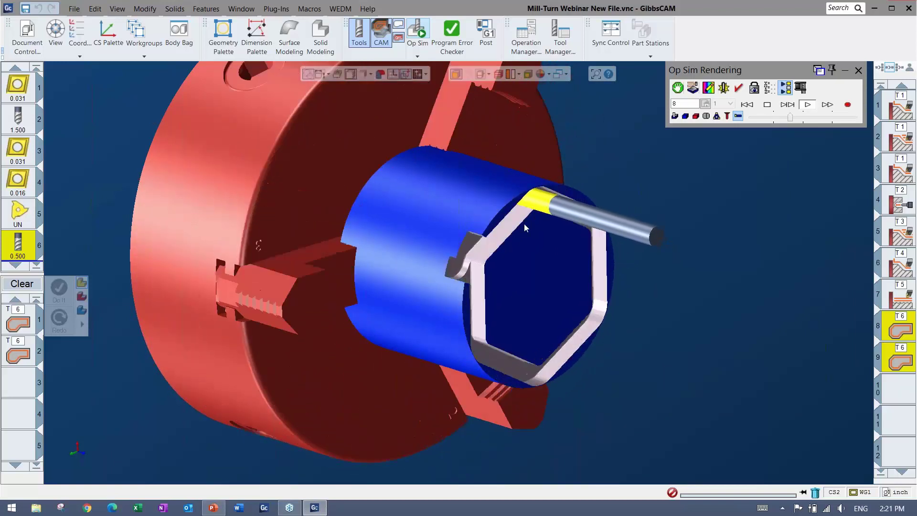
{"action": "left_click", "coordinate": [858, 71]}
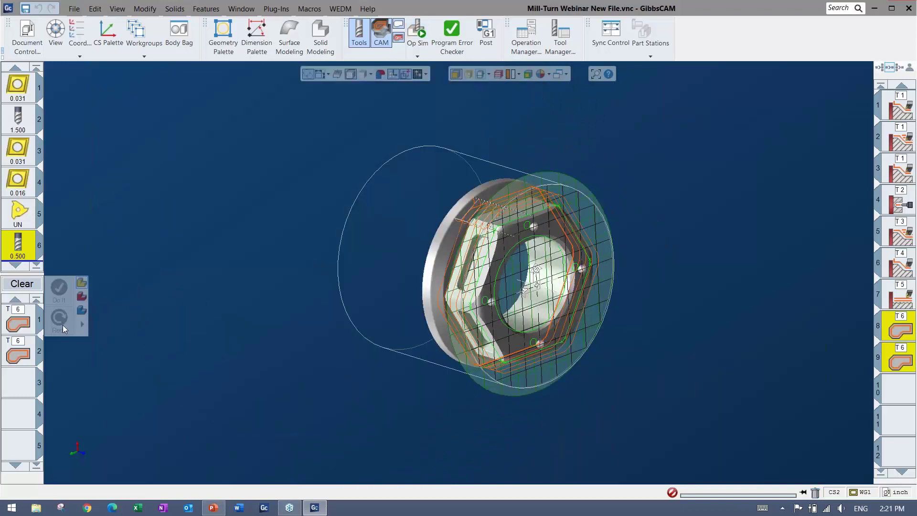
Reopen the first hex contour operation's process and show its rotary machining settings.
{"action": "double_click", "coordinate": [909, 328]}
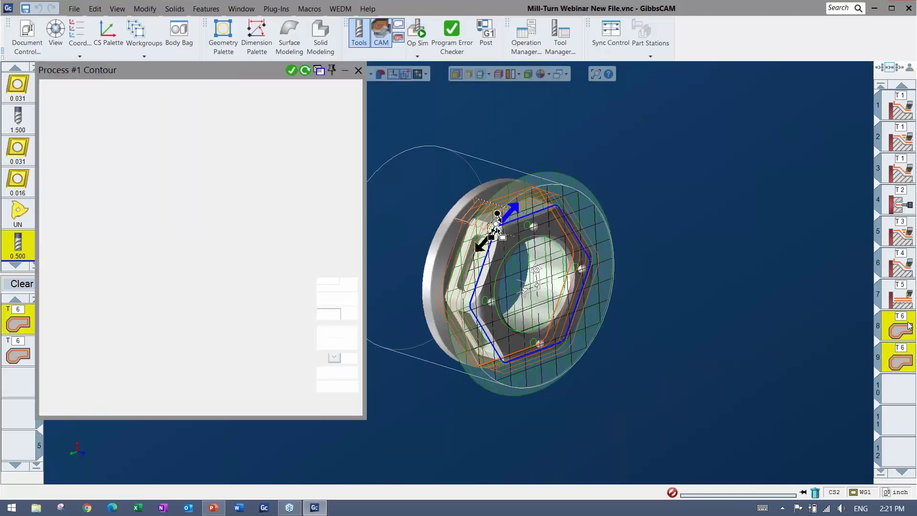
{"action": "left_click", "coordinate": [276, 91]}
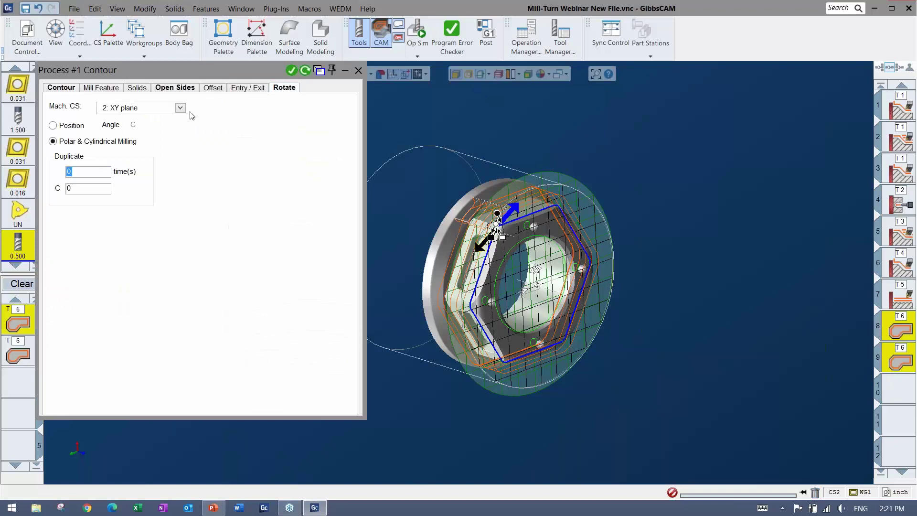
Switch the hexagon contour process to Position rotation mode and regenerate its operations.
{"action": "left_click", "coordinate": [67, 125]}
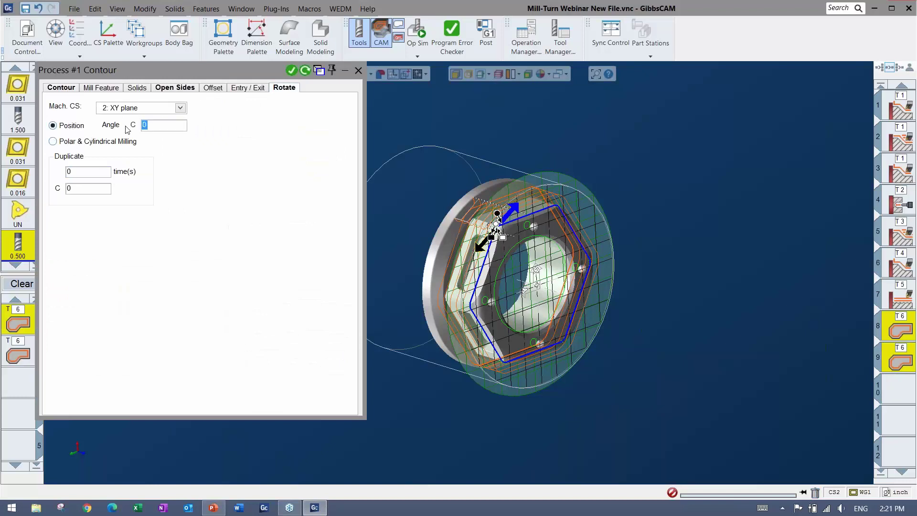
{"action": "left_click", "coordinate": [305, 71]}
{"action": "left_click", "coordinate": [345, 70]}
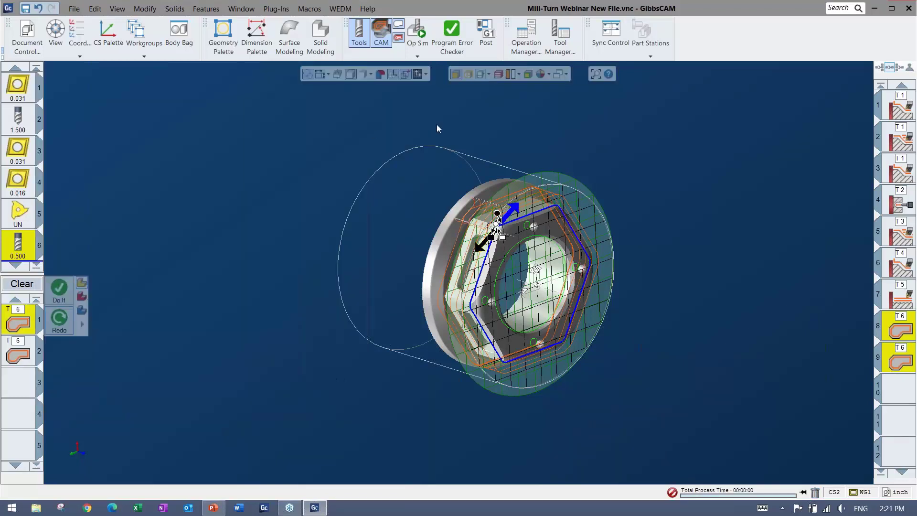
Simulate the hexagon contour operations in Op Sim and reduce the playback speed.
{"action": "left_click", "coordinate": [417, 31]}
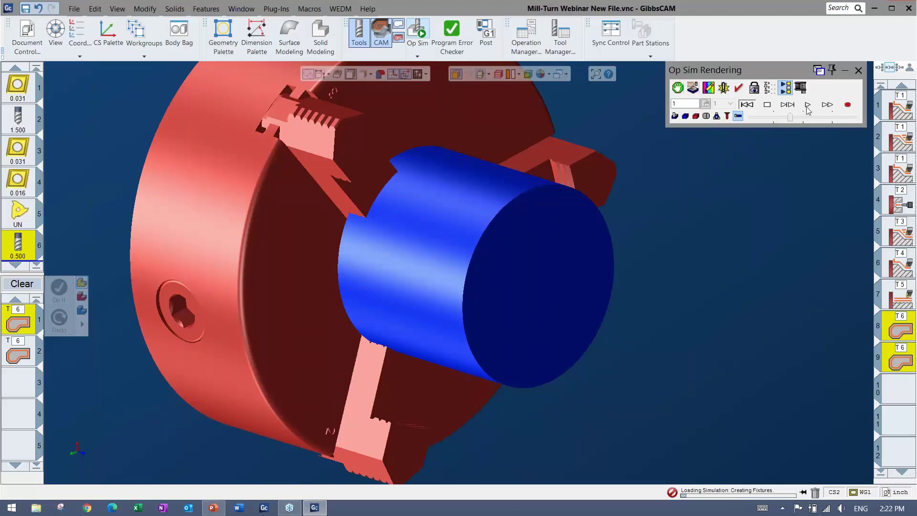
{"action": "left_click", "coordinate": [807, 106]}
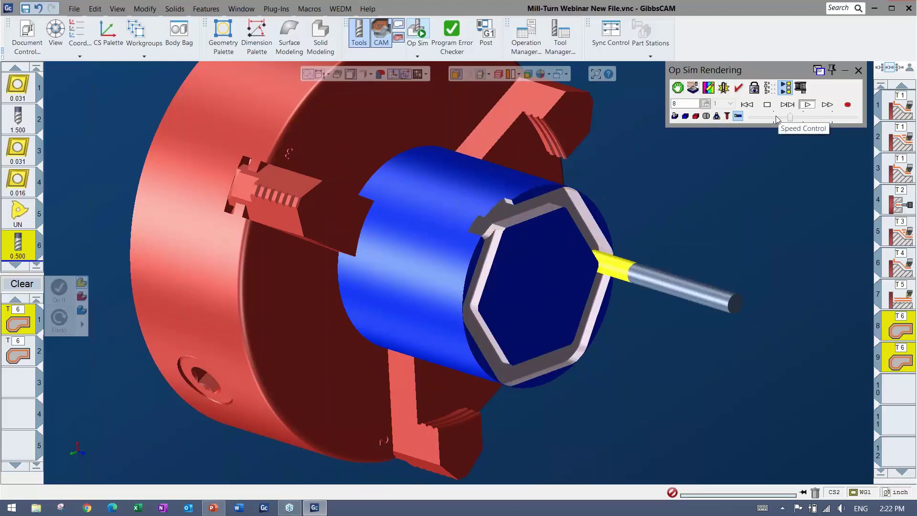
{"action": "left_click", "coordinate": [773, 118]}
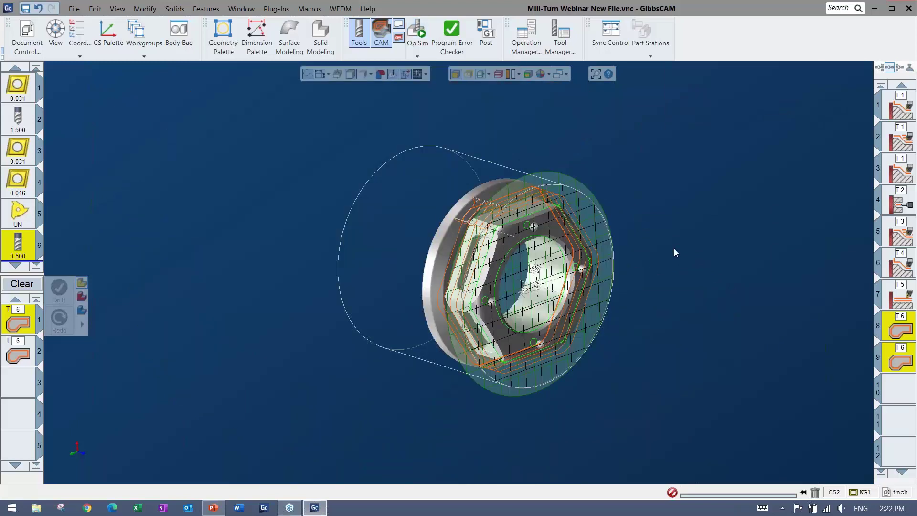
Set the hexagon contour process to Polar & Cylindrical Milling, regenerate its operations and close the process settings.
{"action": "double_click", "coordinate": [898, 358]}
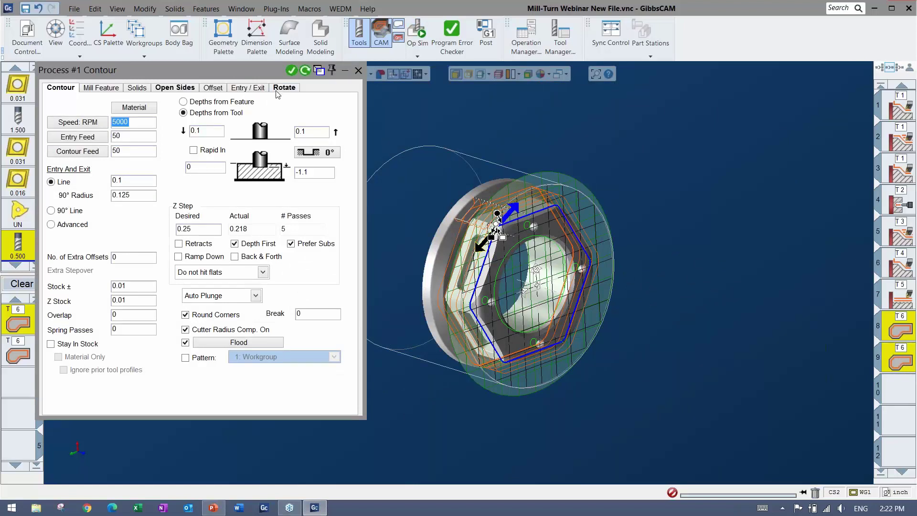
{"action": "left_click", "coordinate": [284, 88]}
{"action": "left_click", "coordinate": [136, 109]}
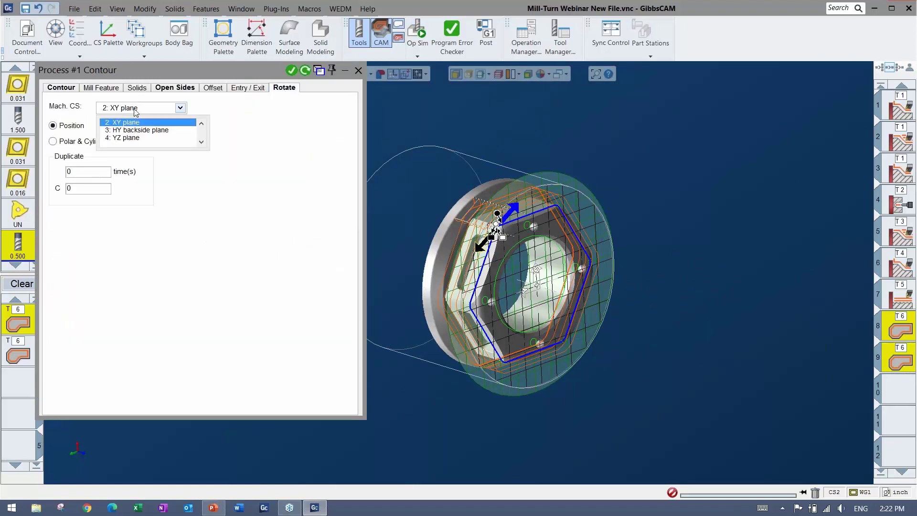
{"action": "left_click", "coordinate": [63, 142]}
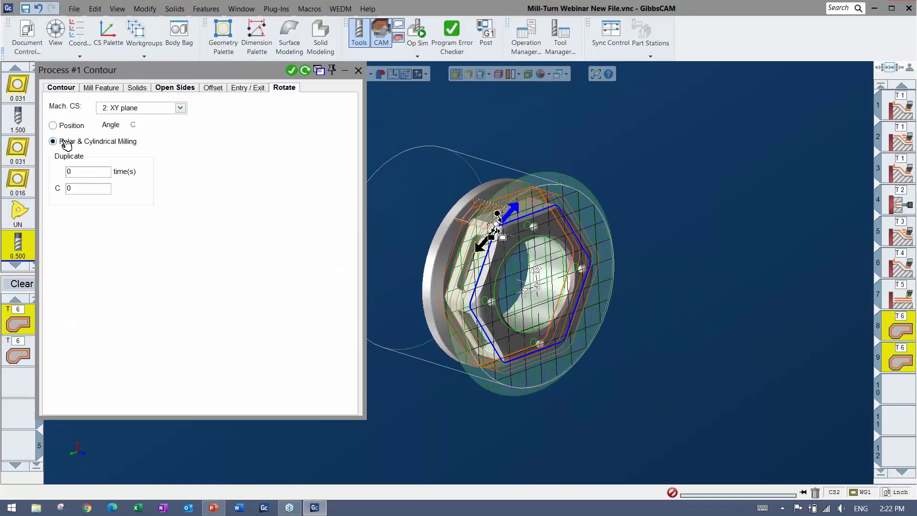
{"action": "left_click", "coordinate": [305, 71]}
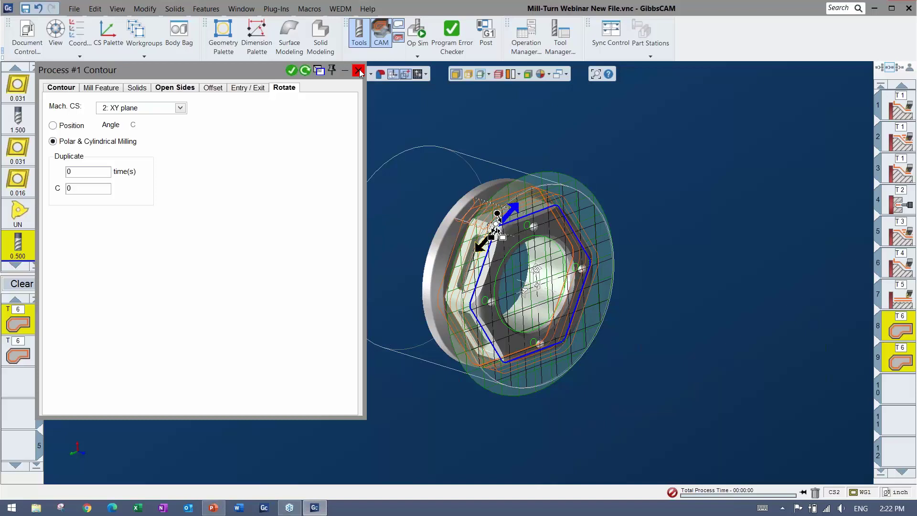
{"action": "left_click", "coordinate": [359, 72]}
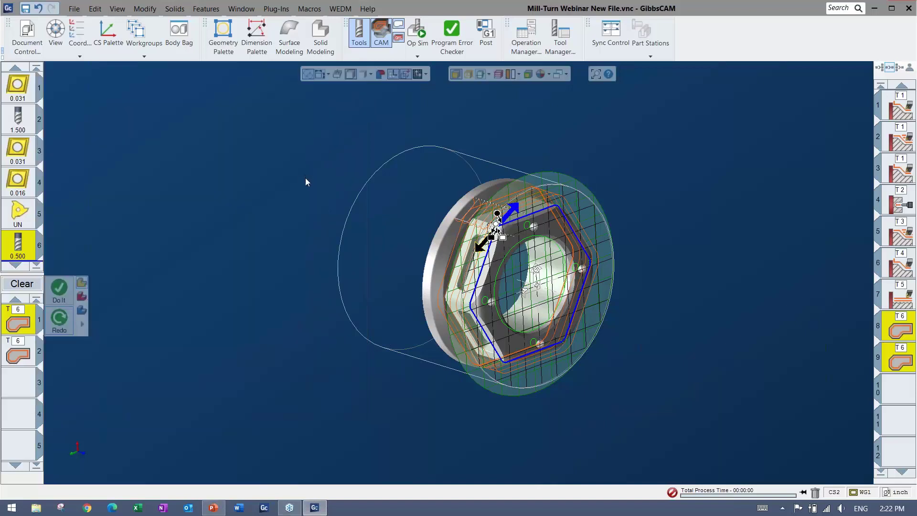
Clear the current processes and load the "6 - Face Holes Drill-Chamfer-Threadmill" process list from the Mill-Turn Webinar folder.
{"action": "left_click", "coordinate": [22, 284]}
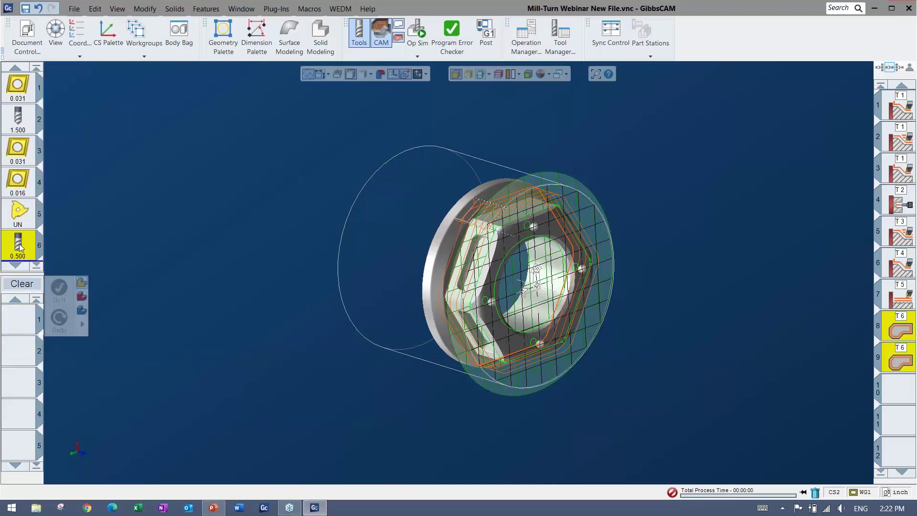
{"action": "scroll", "coordinate": [19, 247], "scroll_direction": "down", "scroll_amount": 1}
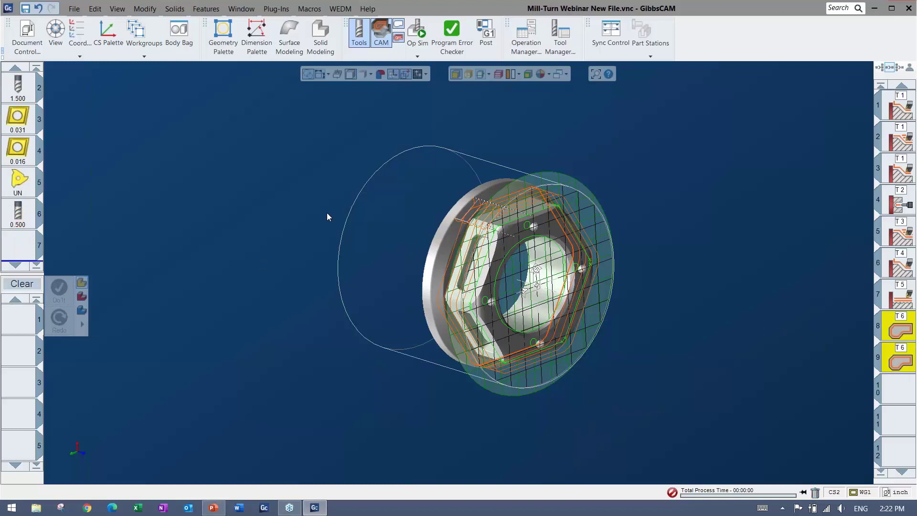
{"action": "right_click", "coordinate": [17, 322]}
{"action": "mouse_move", "coordinate": [50, 407]}
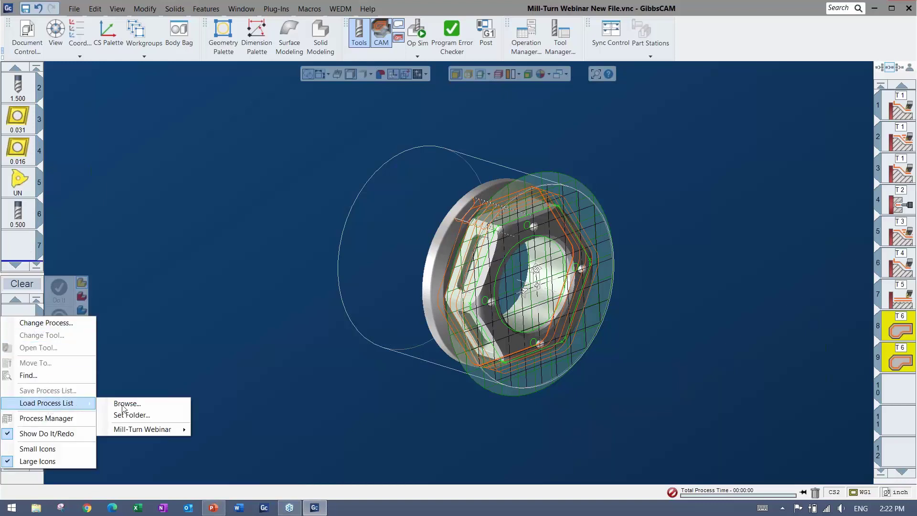
{"action": "mouse_move", "coordinate": [153, 429]}
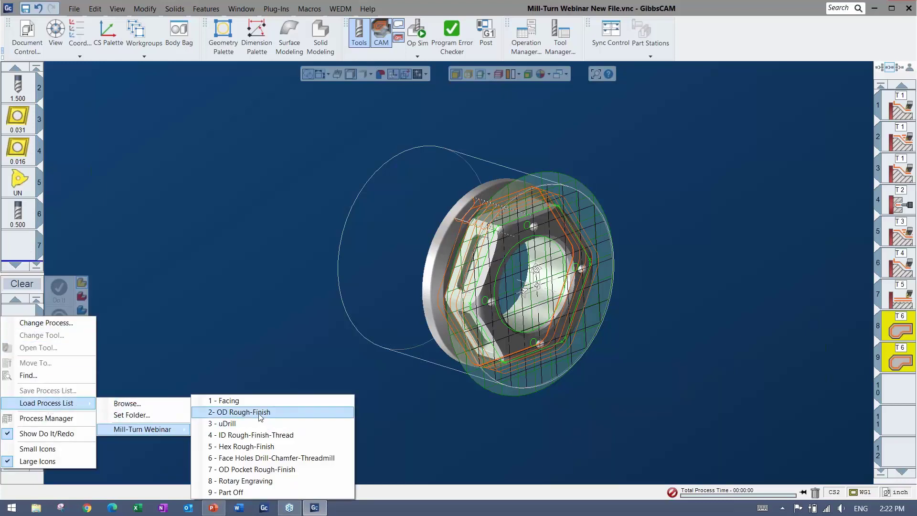
{"action": "left_click", "coordinate": [278, 459]}
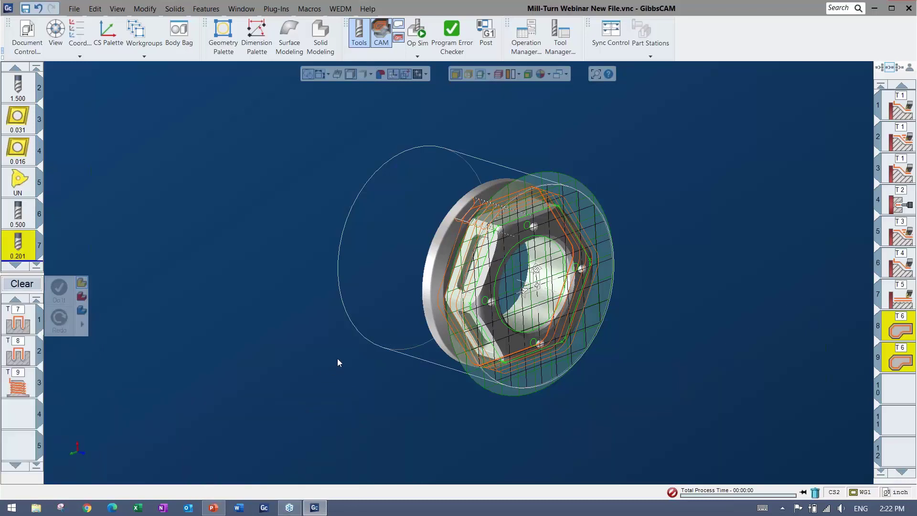
Check the rotation settings of the first face hole drilling process.
{"action": "double_click", "coordinate": [17, 320]}
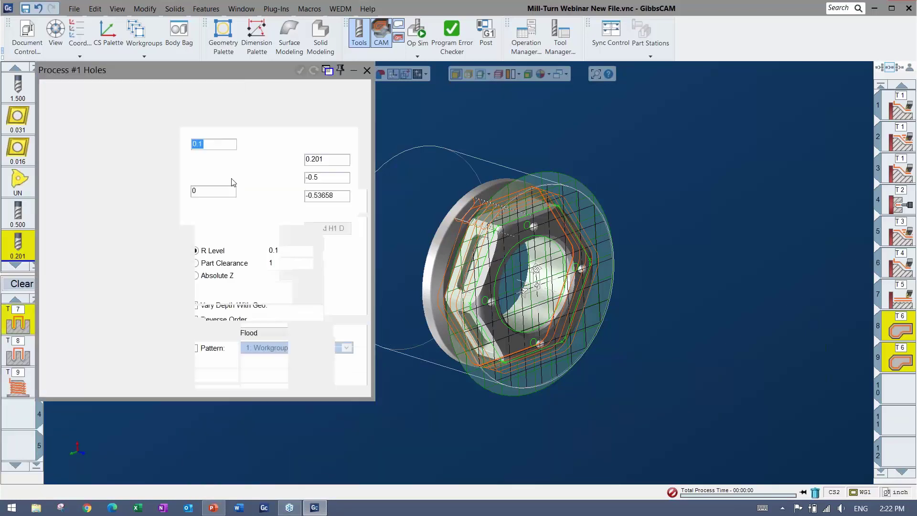
{"action": "left_click", "coordinate": [228, 88]}
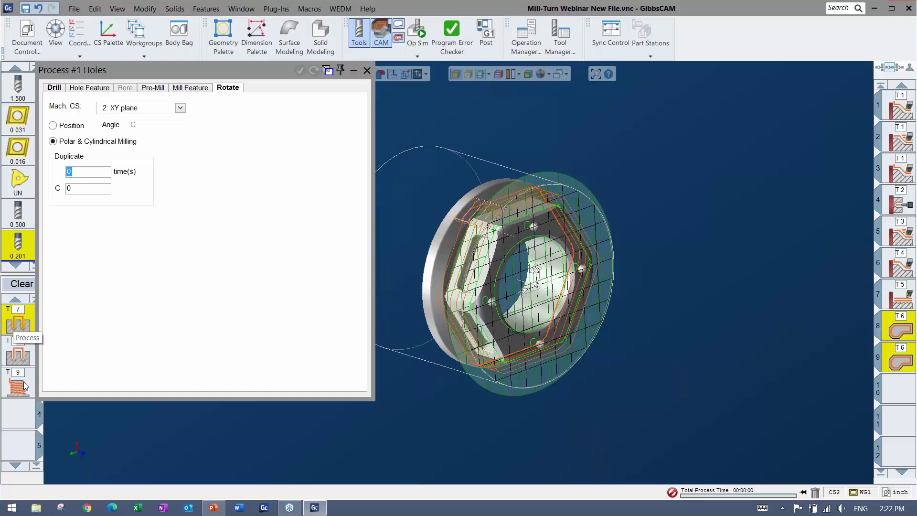
{"action": "left_click", "coordinate": [367, 71]}
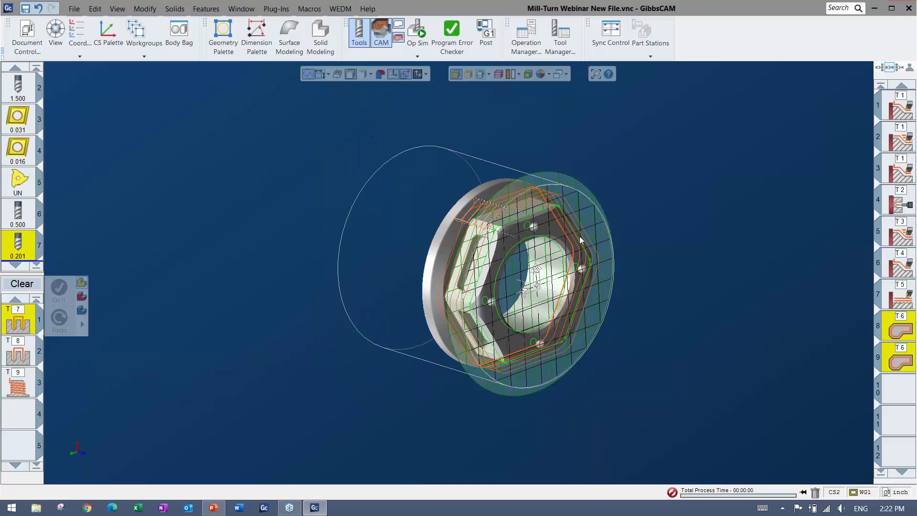
Select the four face hole circles, generate the drilling, chamfering and thread milling operations, and deselect them.
{"action": "left_click", "coordinate": [529, 226]}
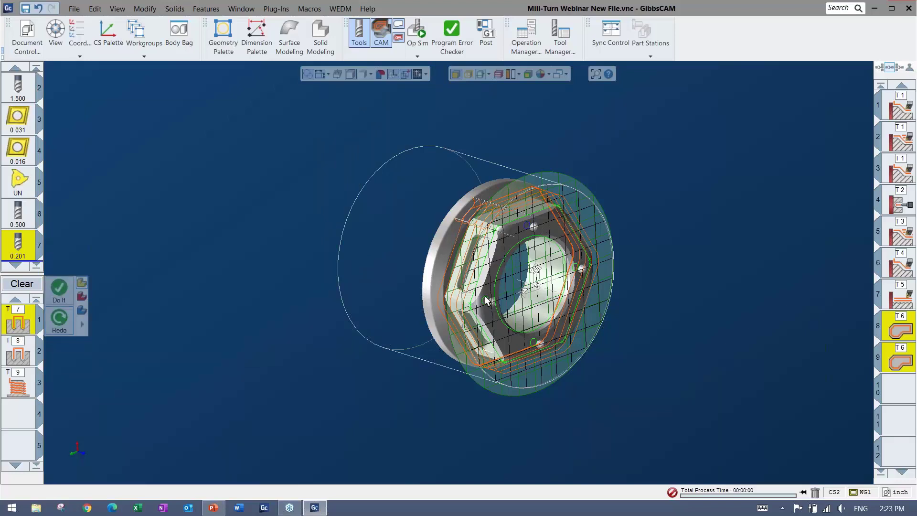
{"action": "left_click", "coordinate": [576, 264]}
{"action": "left_click", "coordinate": [59, 291]}
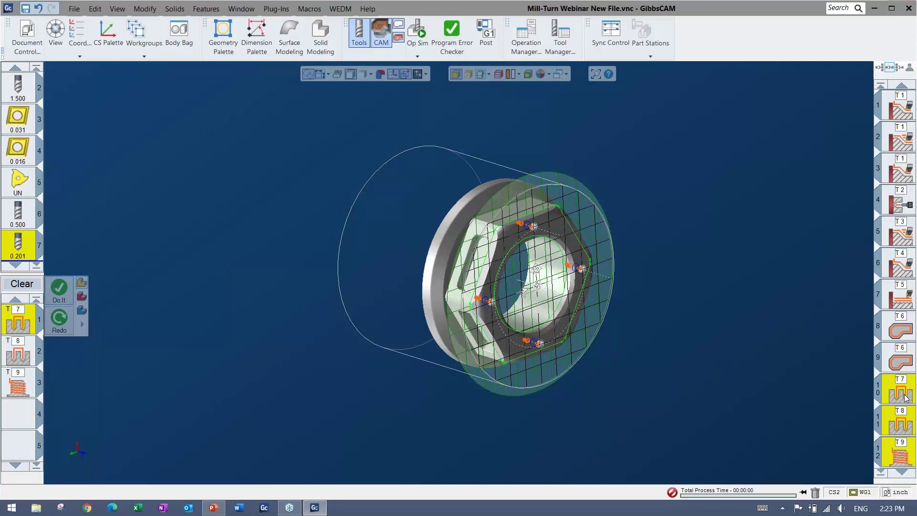
{"action": "scroll", "coordinate": [899, 420], "scroll_direction": "down", "scroll_amount": 2}
{"action": "left_click", "coordinate": [899, 419]}
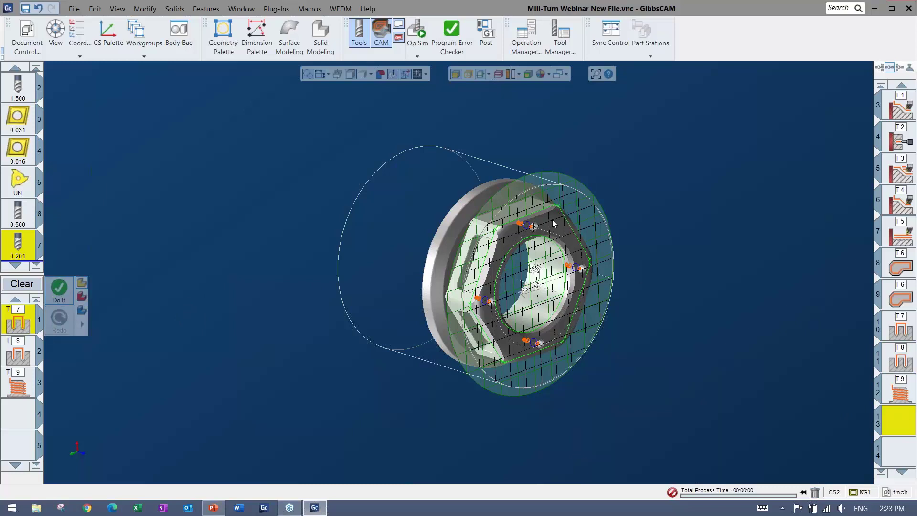
{"action": "left_click", "coordinate": [420, 123]}
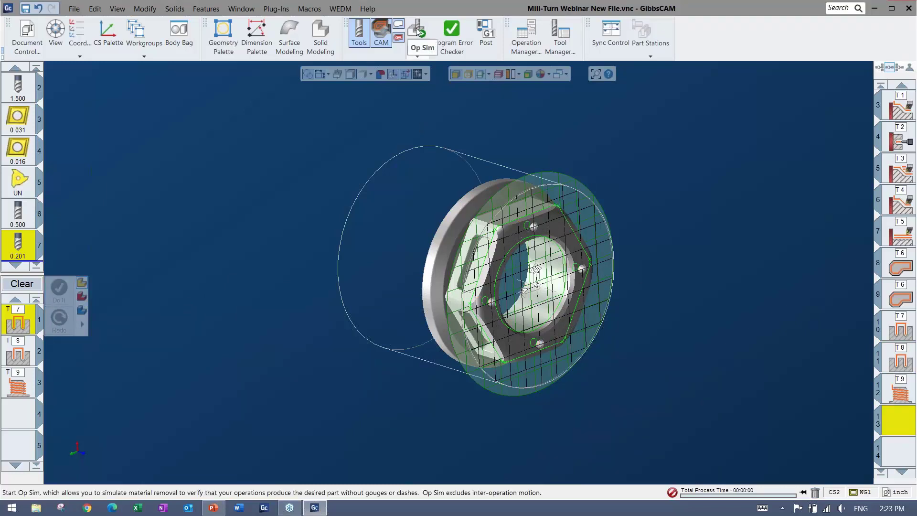
Simulate only operations 10 to 12 in Op Sim, adjusting the playback speed and inspecting the thread milling up close.
{"action": "left_click", "coordinate": [906, 391]}
{"action": "left_click", "coordinate": [893, 321], "text": "shift"}
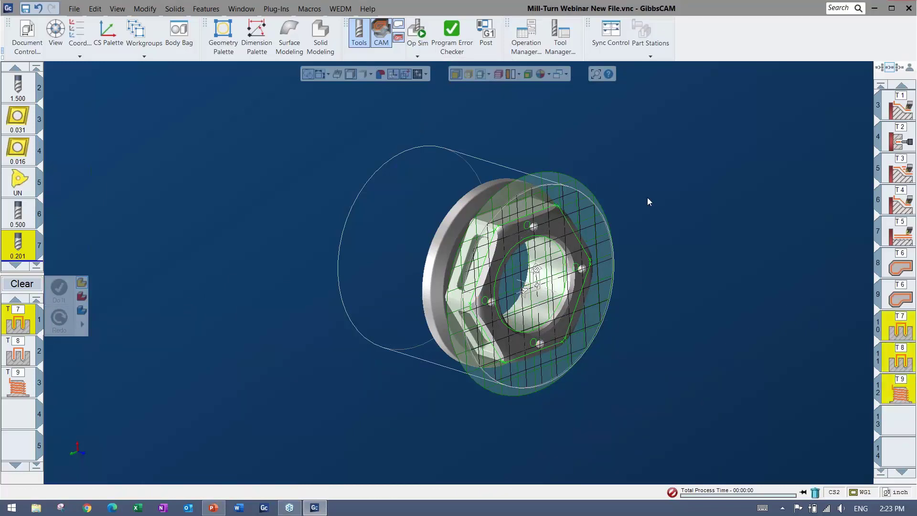
{"action": "left_click", "coordinate": [417, 31]}
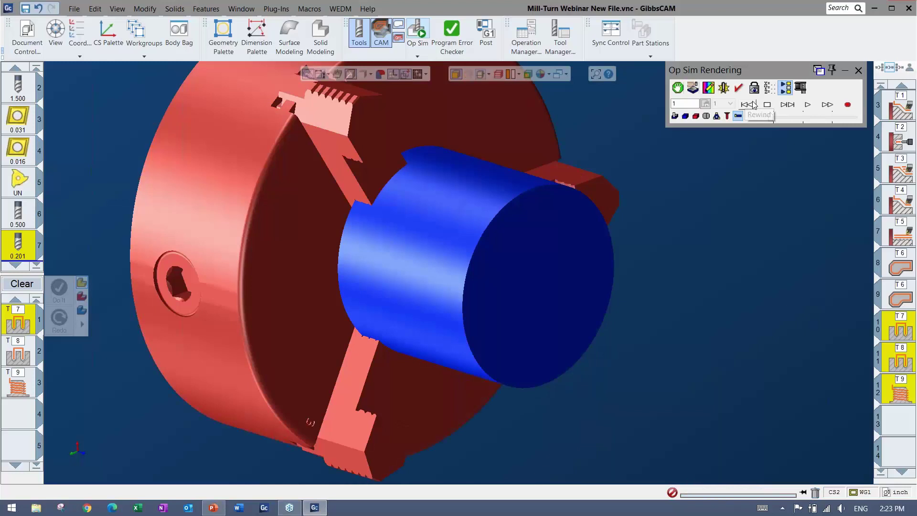
{"action": "left_click", "coordinate": [808, 105]}
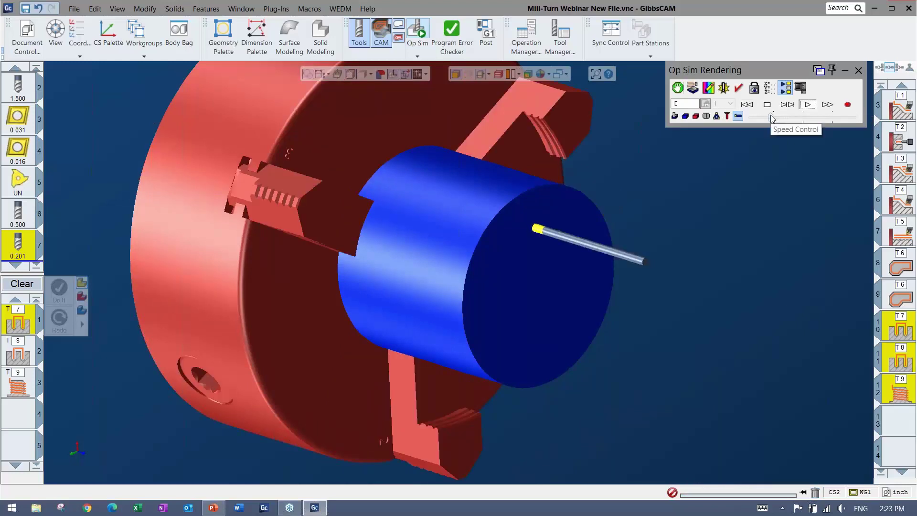
{"action": "left_click_drag", "start_coordinate": [772, 118], "coordinate": [783, 118]}
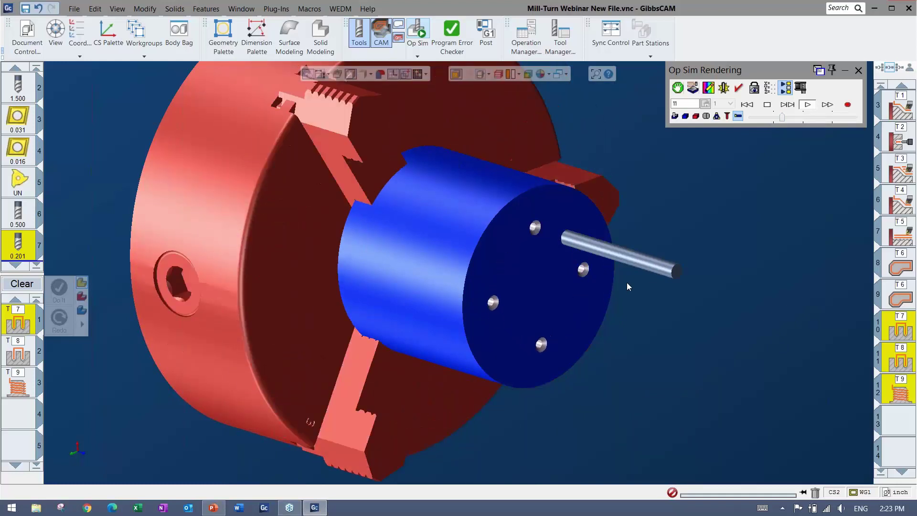
{"action": "scroll", "coordinate": [569, 267], "scroll_direction": "up", "scroll_amount": 3}
{"action": "scroll", "coordinate": [569, 268], "scroll_direction": "up", "scroll_amount": 3}
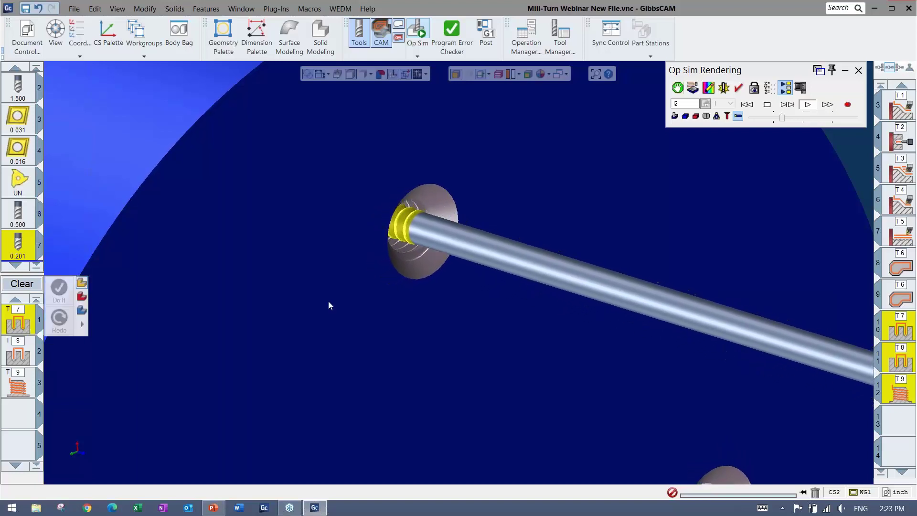
{"action": "scroll", "coordinate": [327, 304], "scroll_direction": "down", "scroll_amount": 5}
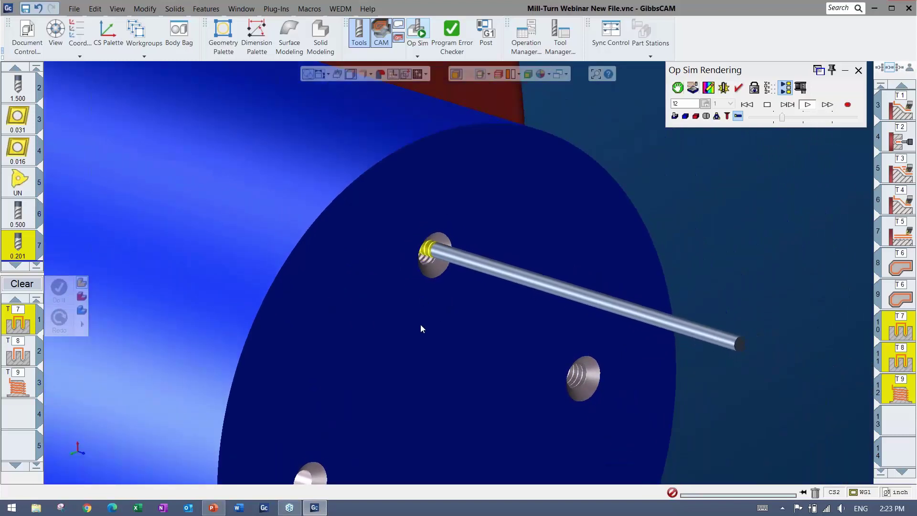
{"action": "scroll", "coordinate": [468, 291], "scroll_direction": "up", "scroll_amount": 2}
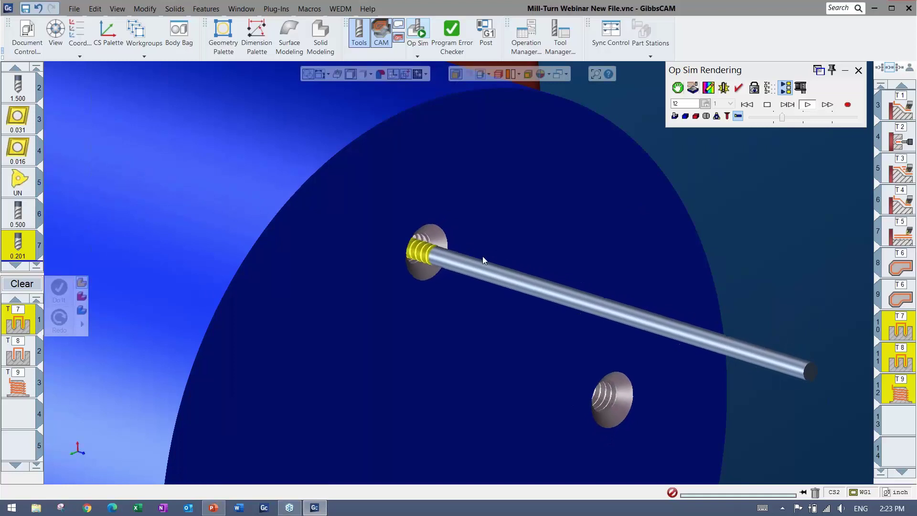
{"action": "left_click", "coordinate": [858, 71]}
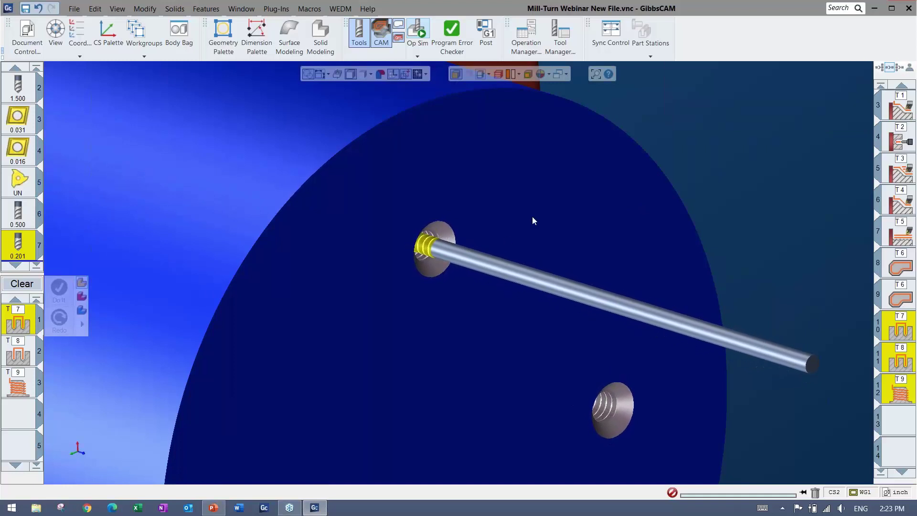
{"action": "scroll", "coordinate": [669, 245], "scroll_direction": "down", "scroll_amount": 2}
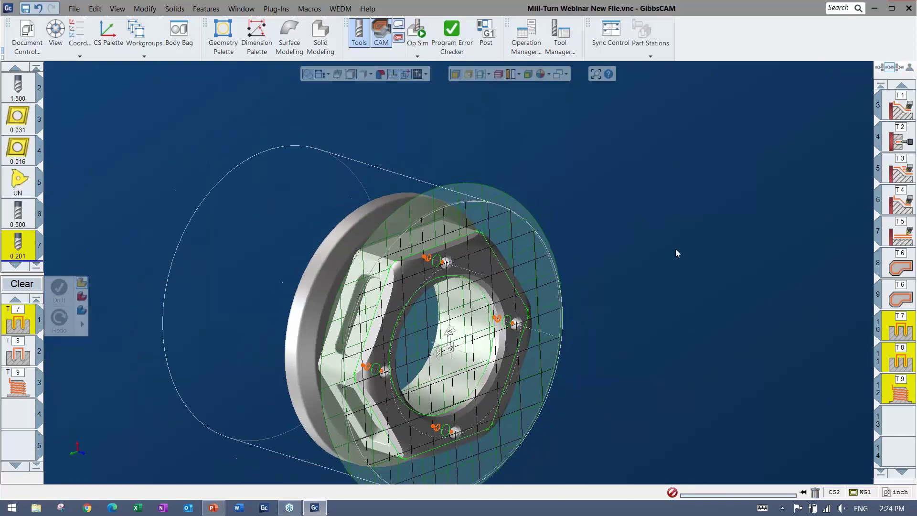
Clear the current processes and load the "7 - OD Pocket Rough-Finish" process list from the Mill-Turn Webinar folder.
{"action": "left_click", "coordinate": [24, 287]}
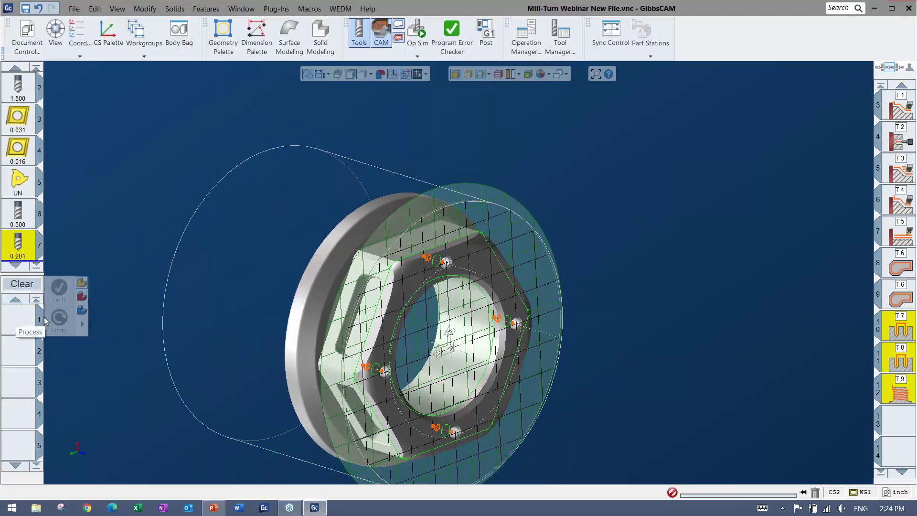
{"action": "middle_click_drag", "start_coordinate": [582, 179], "coordinate": [633, 137]}
{"action": "right_click", "coordinate": [18, 318]}
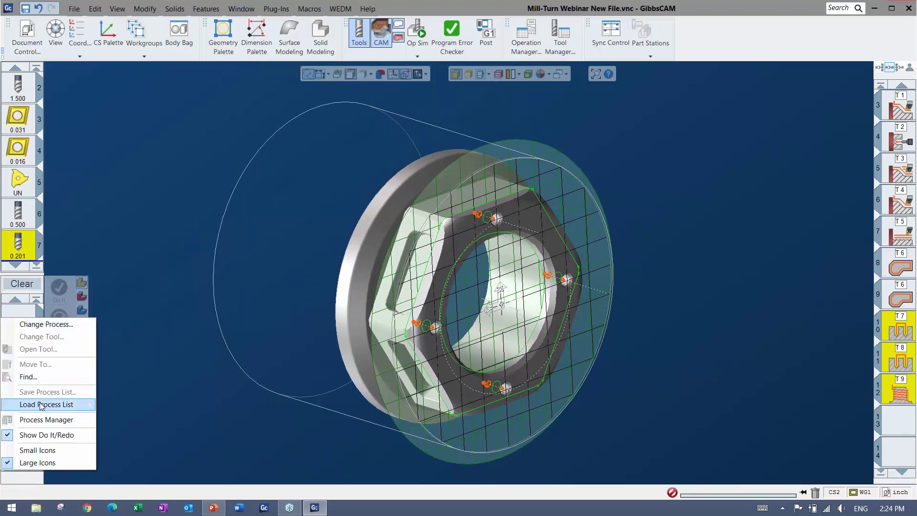
{"action": "mouse_move", "coordinate": [72, 404]}
{"action": "mouse_move", "coordinate": [128, 431]}
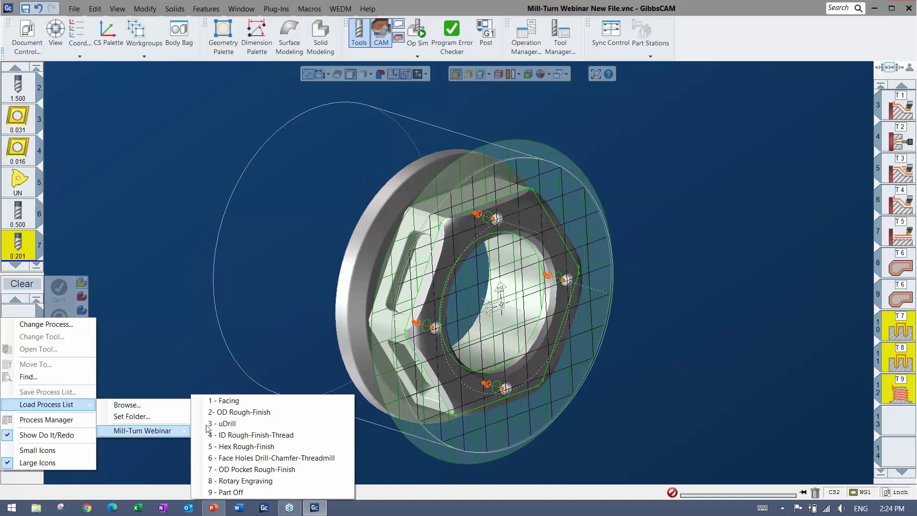
{"action": "left_click", "coordinate": [266, 470]}
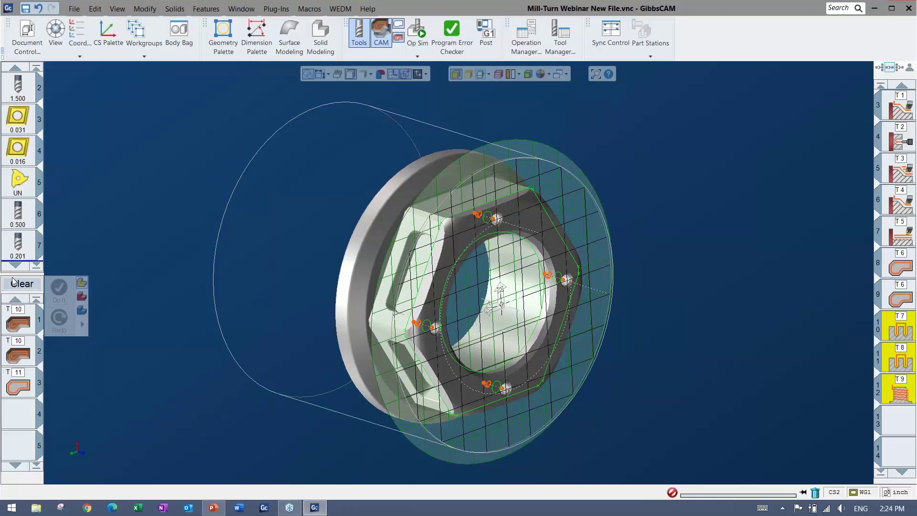
Review the settings of milling tool 10, the finish end mill used for the OD pockets.
{"action": "scroll", "coordinate": [18, 221], "scroll_direction": "down", "scroll_amount": 4}
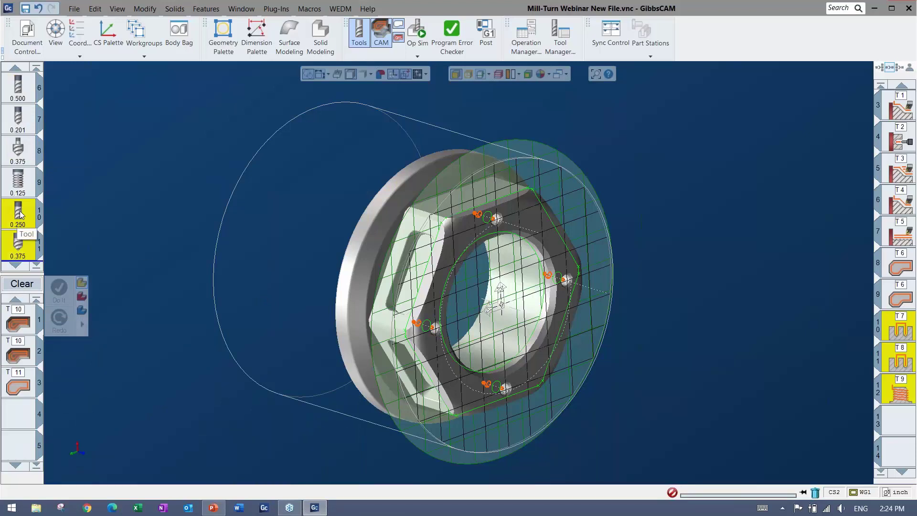
{"action": "scroll", "coordinate": [17, 221], "scroll_direction": "down", "scroll_amount": 1}
{"action": "double_click", "coordinate": [17, 182]}
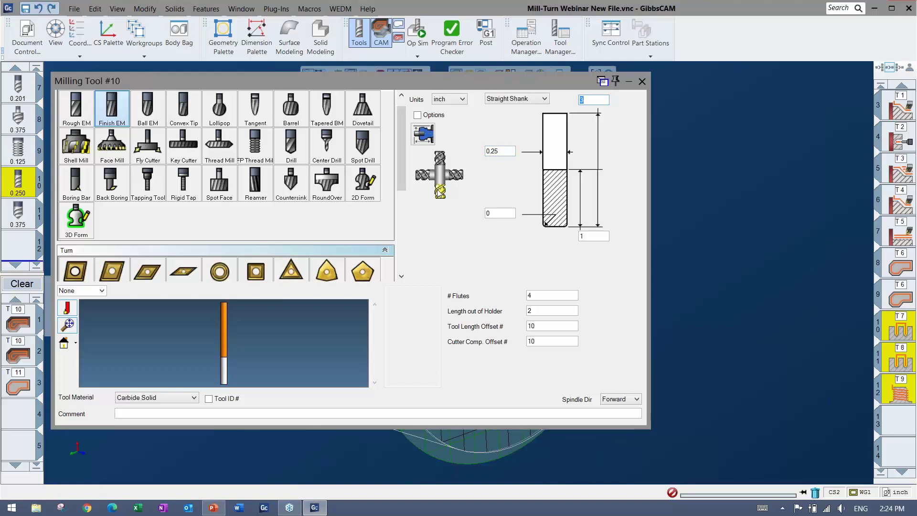
{"action": "left_click", "coordinate": [642, 81]}
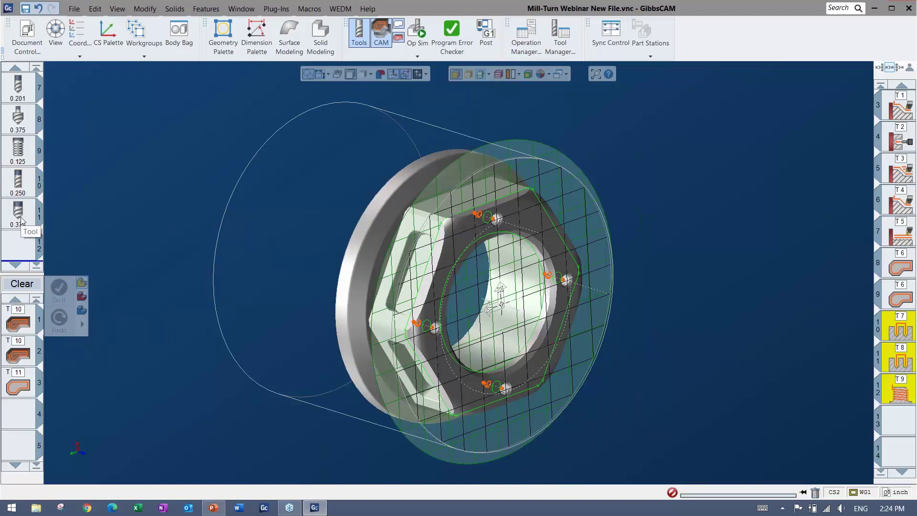
Check the rotation settings and available machining coordinate systems of the first pocket roughing process.
{"action": "left_click", "coordinate": [17, 321]}
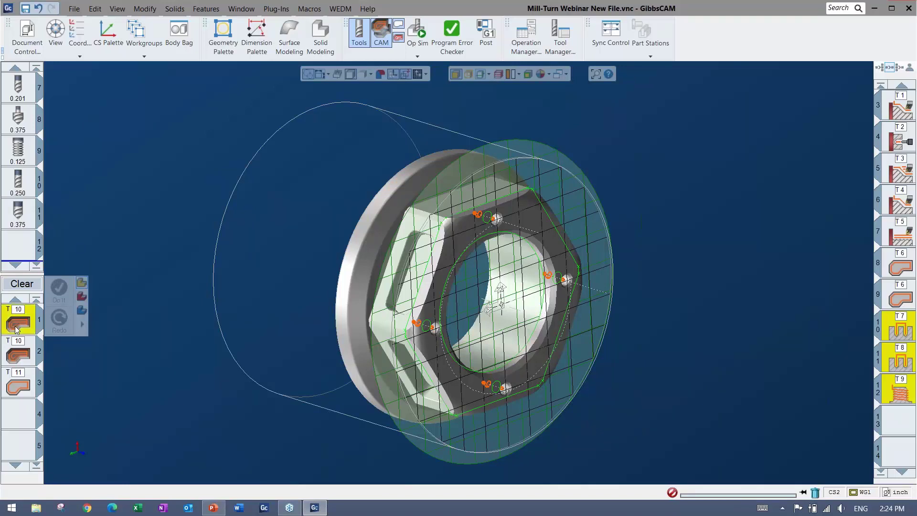
{"action": "double_click", "coordinate": [19, 321]}
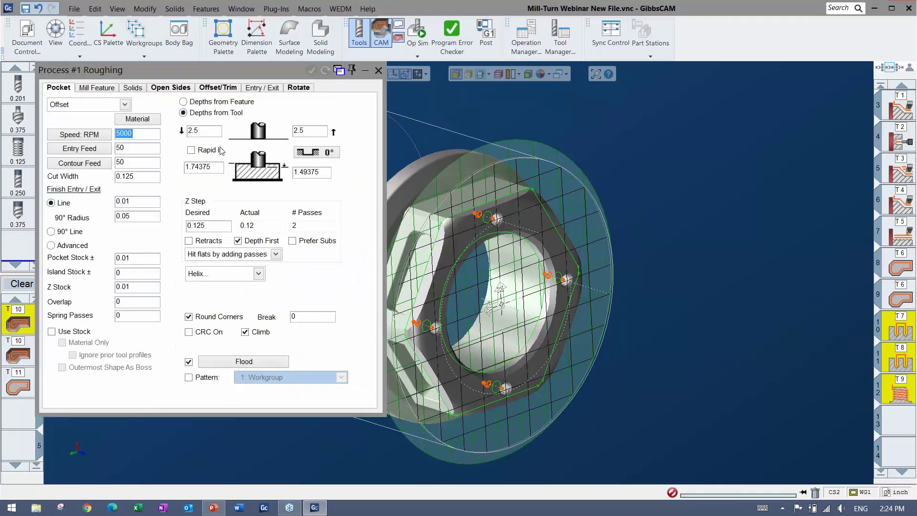
{"action": "left_click", "coordinate": [296, 88]}
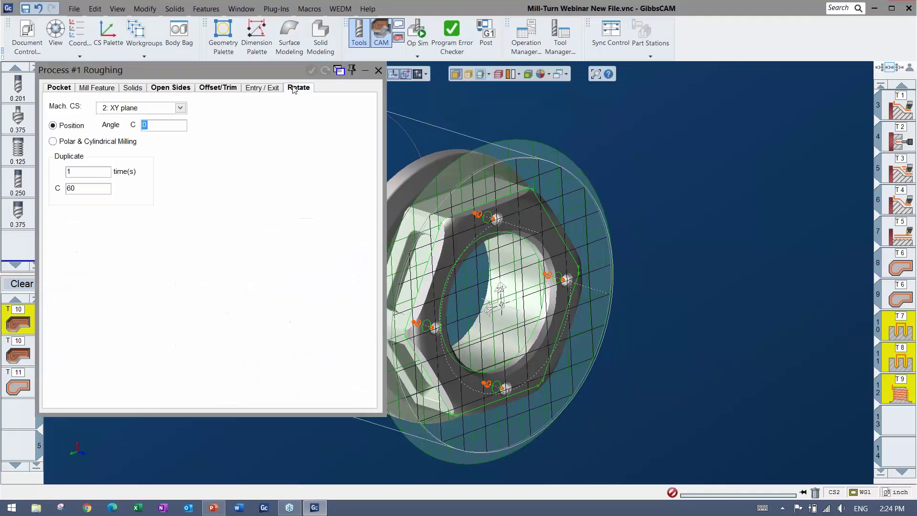
{"action": "left_click", "coordinate": [180, 108]}
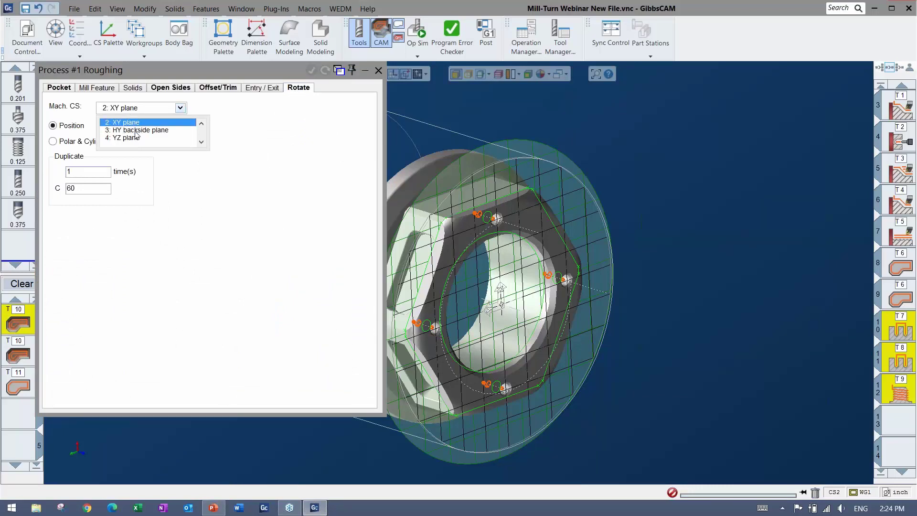
{"action": "left_click", "coordinate": [295, 142]}
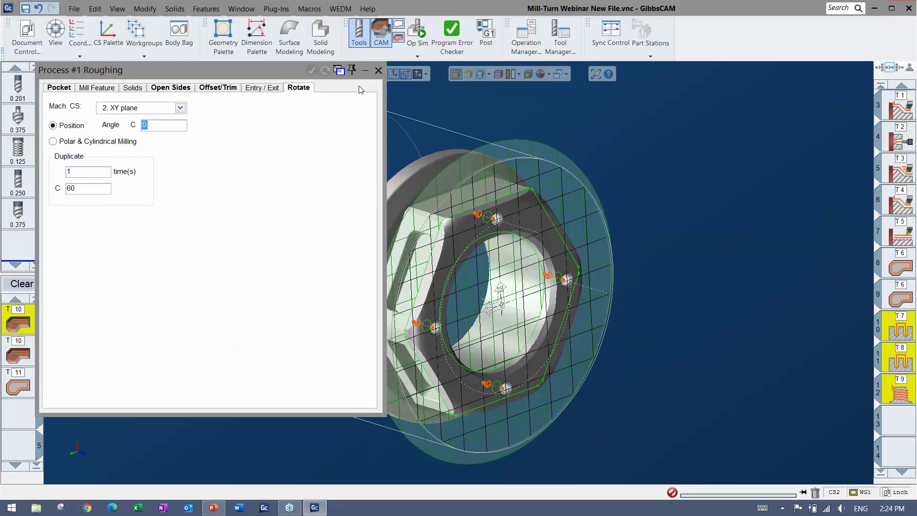
{"action": "left_click", "coordinate": [378, 70]}
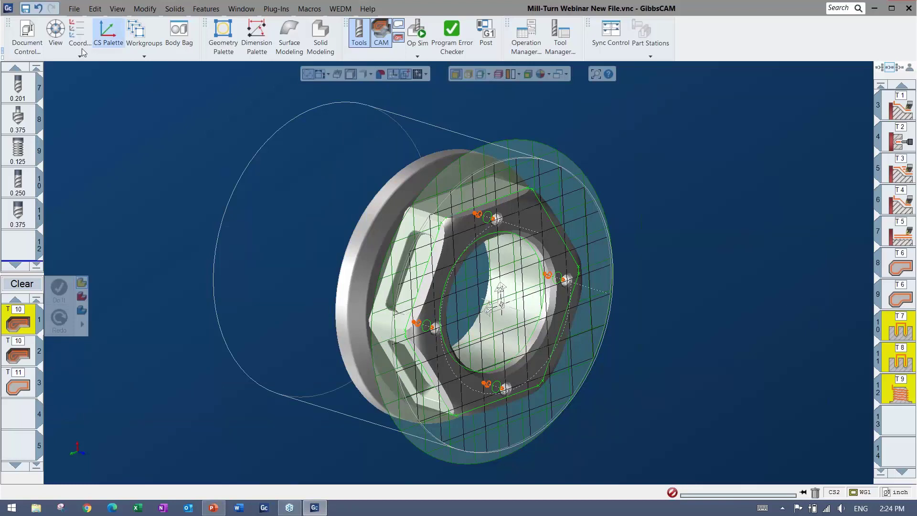
Create a new coordinate system based on the YZ plane and name it "Pocket".
{"action": "left_click", "coordinate": [78, 34]}
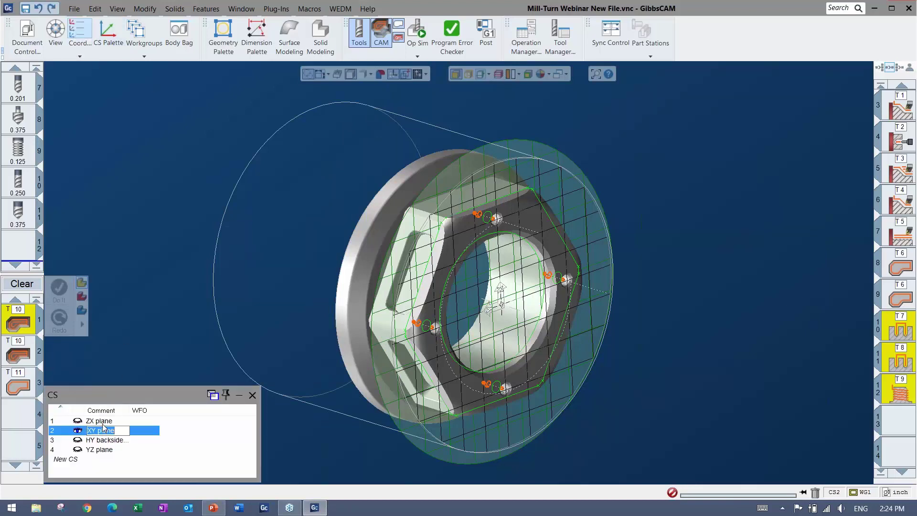
{"action": "left_click", "coordinate": [107, 440]}
{"action": "left_click", "coordinate": [101, 449]}
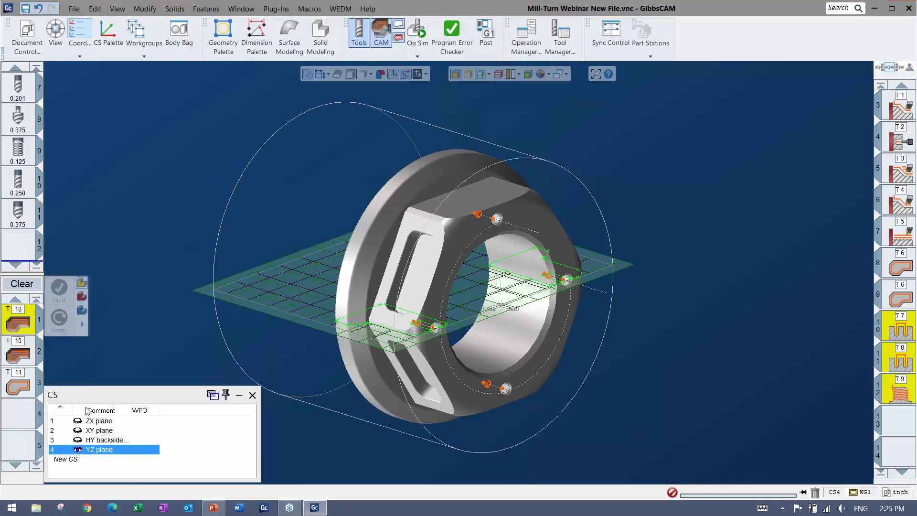
{"action": "left_click", "coordinate": [67, 460]}
{"action": "left_click", "coordinate": [106, 459]}
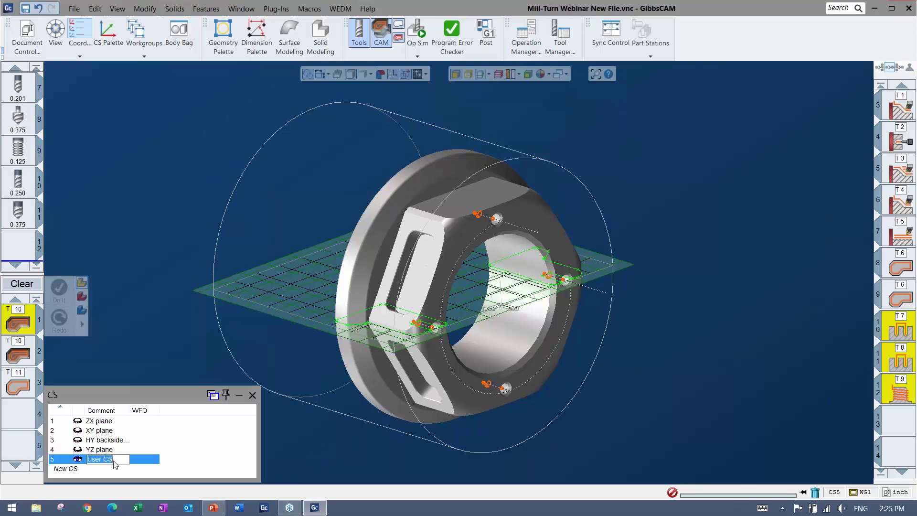
{"action": "type", "text": "Pocket"}
{"action": "key", "text": "Return"}
Align the Pocket coordinate system with the flat face around the lower OD pocket and inspect its orientation.
{"action": "left_click", "coordinate": [118, 31]}
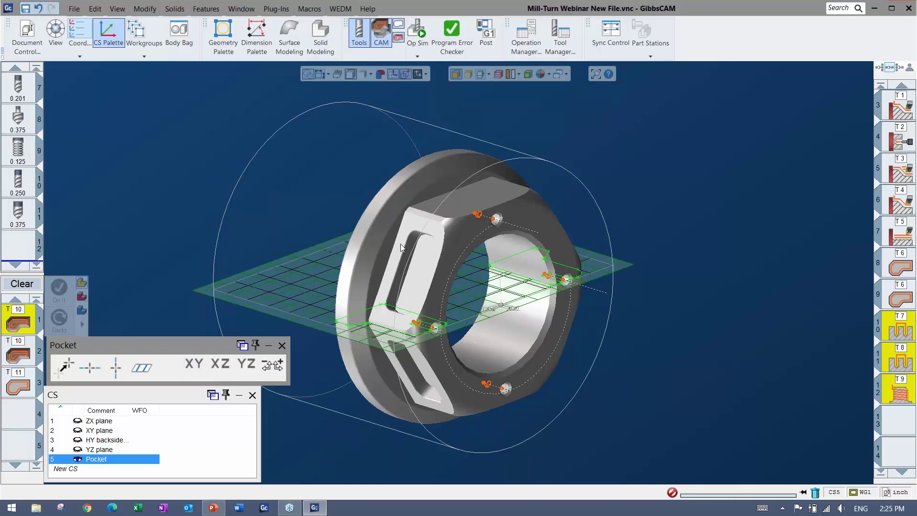
{"action": "left_click", "coordinate": [403, 384]}
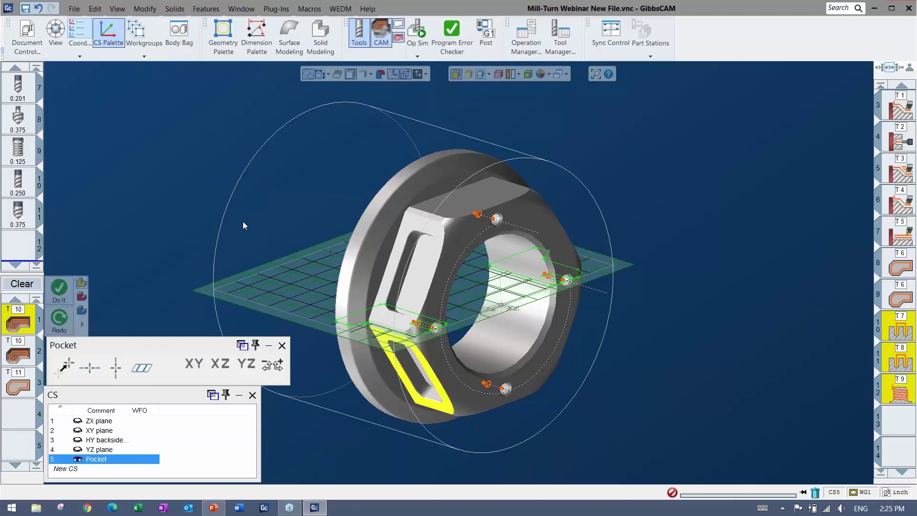
{"action": "left_click", "coordinate": [220, 366]}
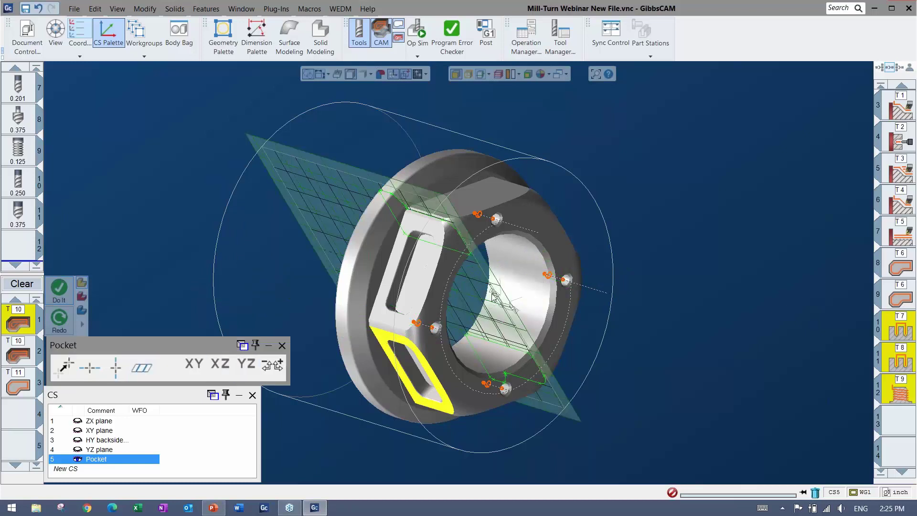
{"action": "middle_click_drag", "start_coordinate": [547, 295], "coordinate": [782, 214]}
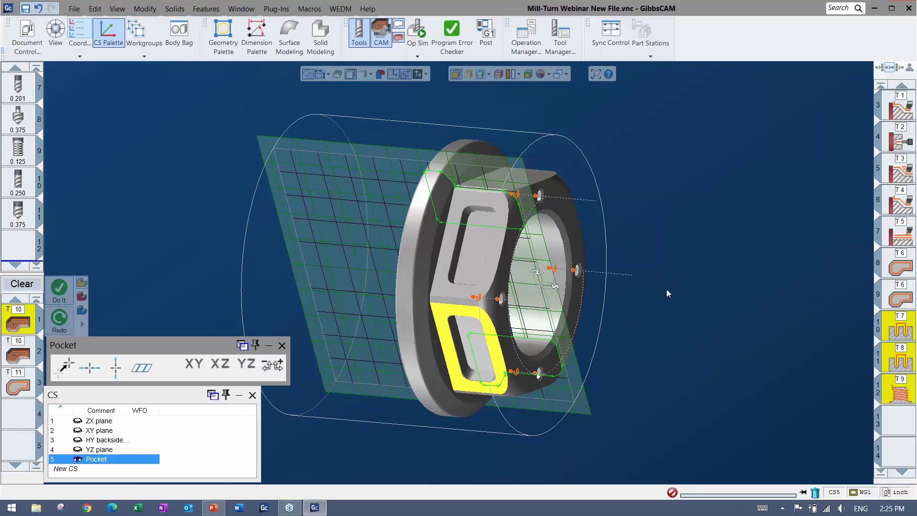
{"action": "middle_click_drag", "start_coordinate": [627, 317], "coordinate": [587, 202]}
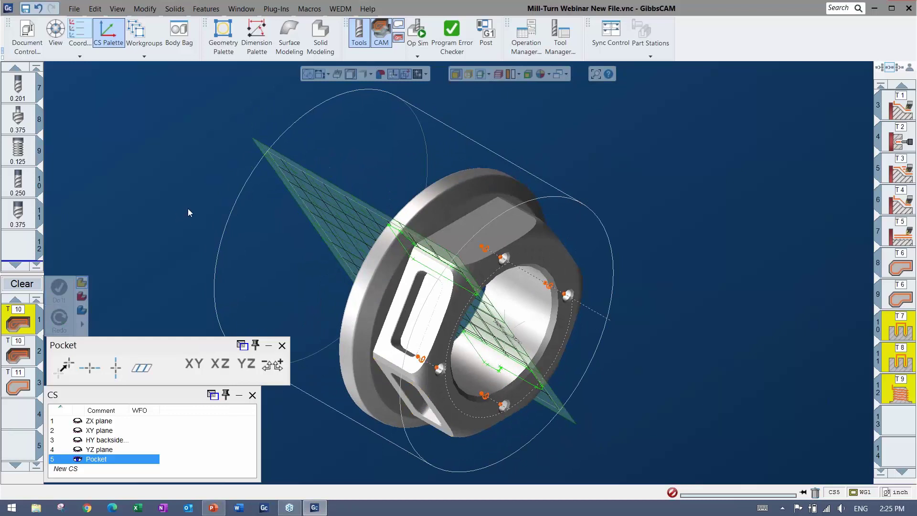
Try rotating the Pocket coordinate system 180° clockwise about its Z axis, and undo the rotation.
{"action": "left_click", "coordinate": [142, 368]}
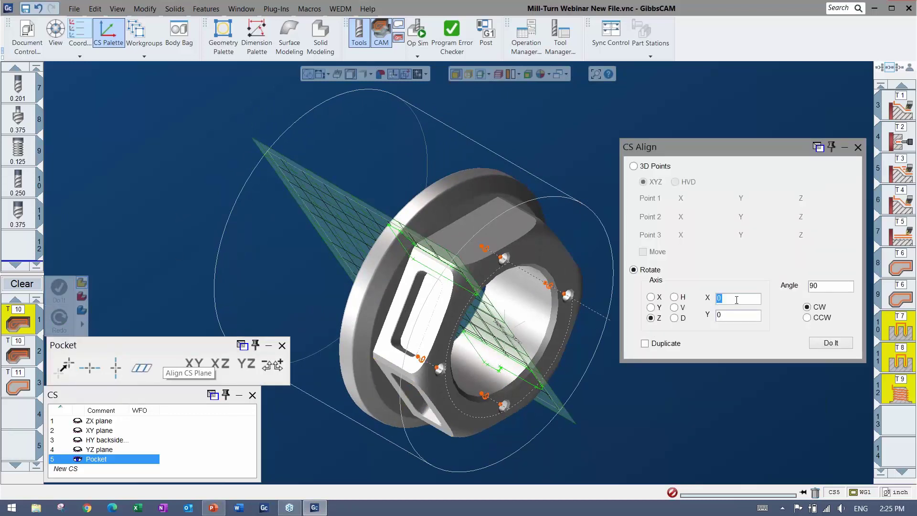
{"action": "double_click", "coordinate": [815, 285]}
{"action": "type", "text": "180"}
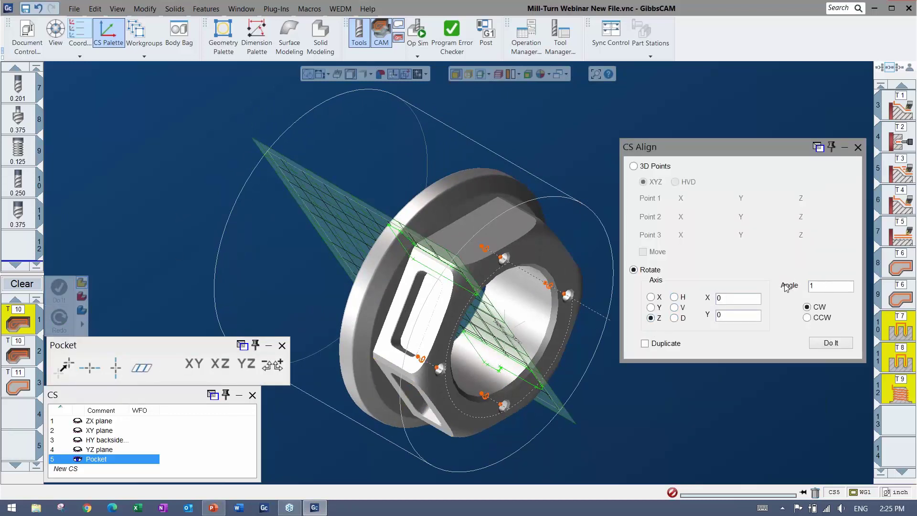
{"action": "left_click", "coordinate": [832, 344]}
{"action": "middle_click_drag", "start_coordinate": [492, 337], "coordinate": [532, 277]}
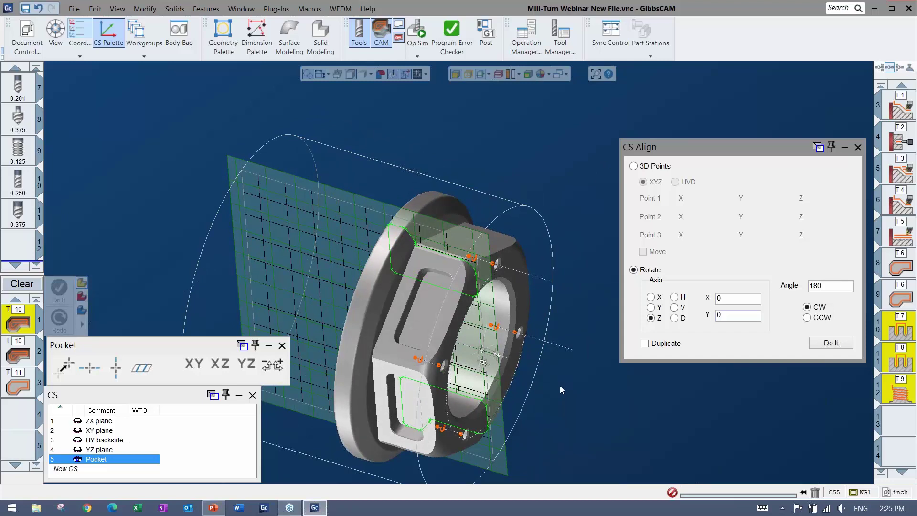
{"action": "key", "text": "ctrl+z"}
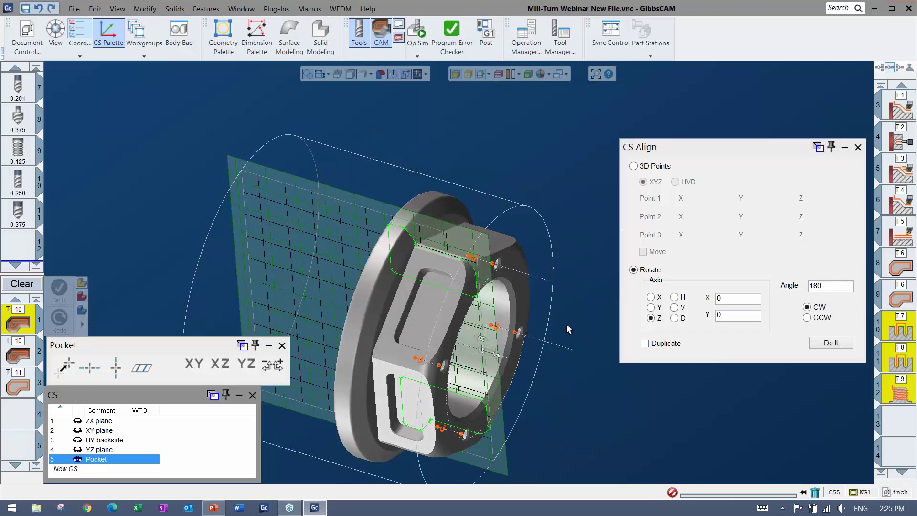
Close the alignment settings and remove the Pocket coordinate system from the list.
{"action": "left_click", "coordinate": [858, 147]}
{"action": "left_click", "coordinate": [99, 421]}
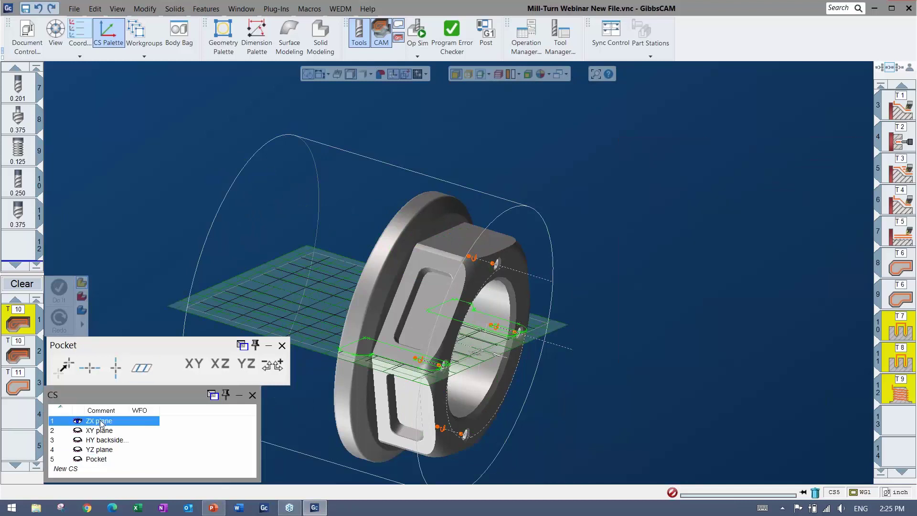
{"action": "left_click", "coordinate": [100, 460]}
{"action": "left_click", "coordinate": [91, 449]}
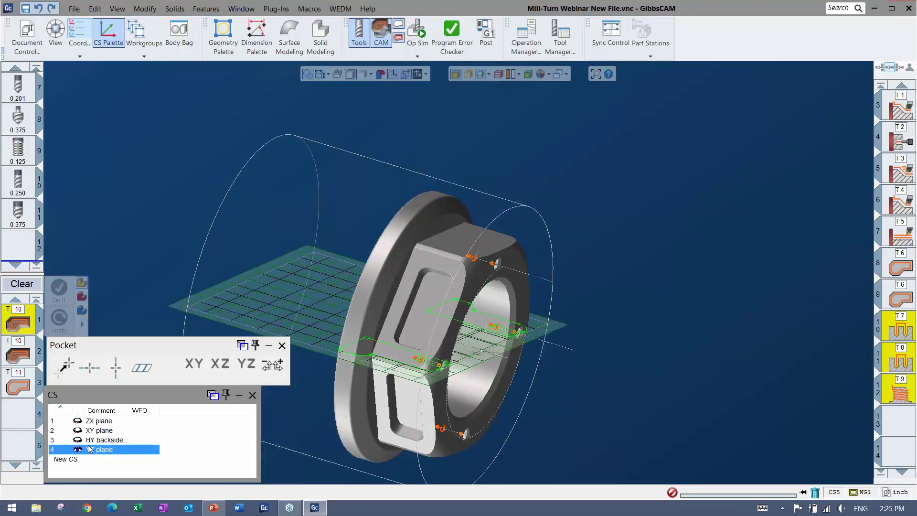
{"action": "left_click", "coordinate": [99, 421]}
Create a new coordinate system and align it with the flat face around the lower OD pocket.
{"action": "left_click", "coordinate": [83, 460]}
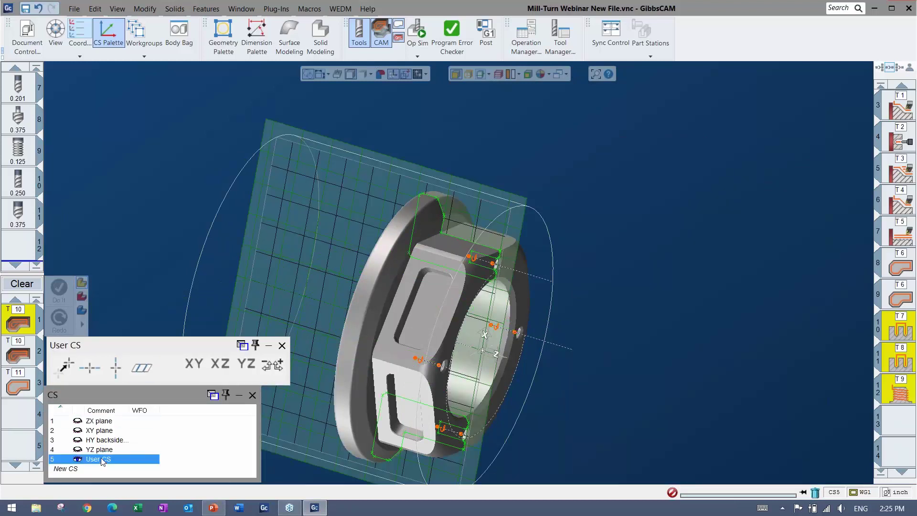
{"action": "left_click", "coordinate": [394, 375]}
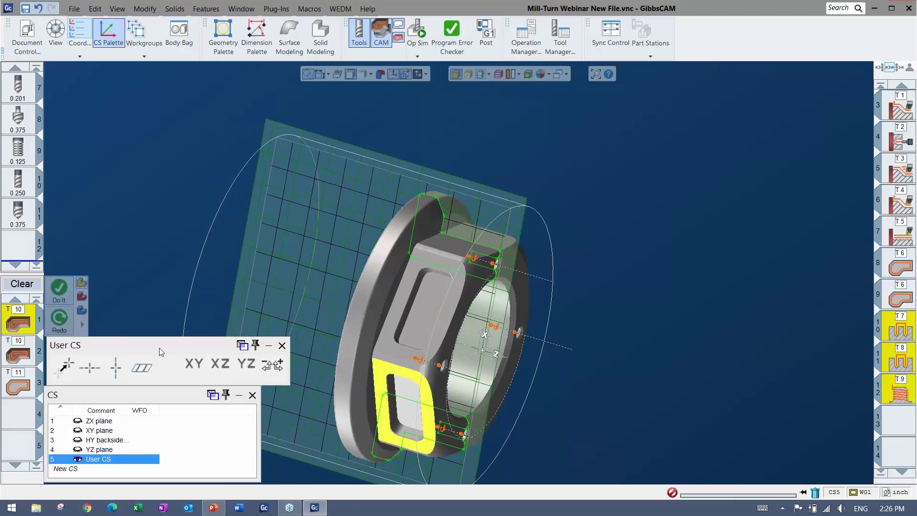
{"action": "left_click", "coordinate": [141, 367]}
Rename the new coordinate system as "Pocket" and close the coordinate system windows.
{"action": "left_click", "coordinate": [98, 449]}
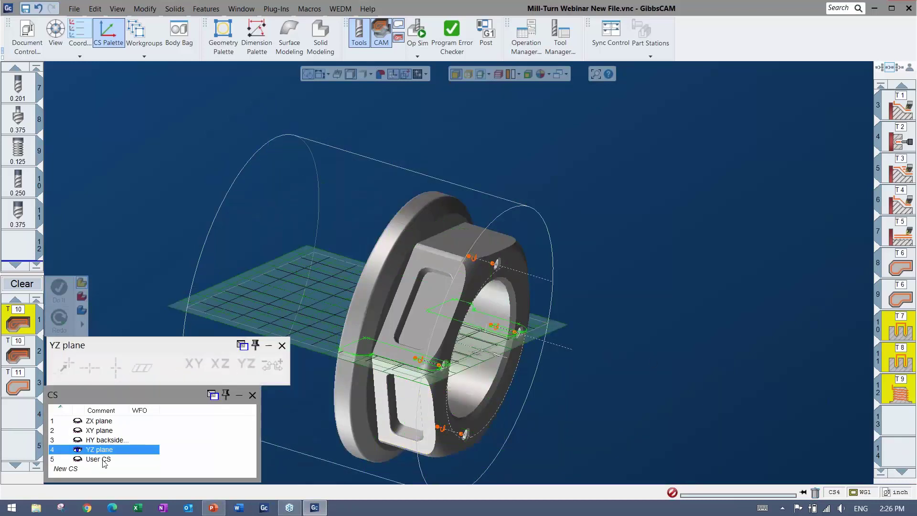
{"action": "left_click", "coordinate": [103, 460]}
{"action": "left_click", "coordinate": [103, 460]}
{"action": "type", "text": "P"}
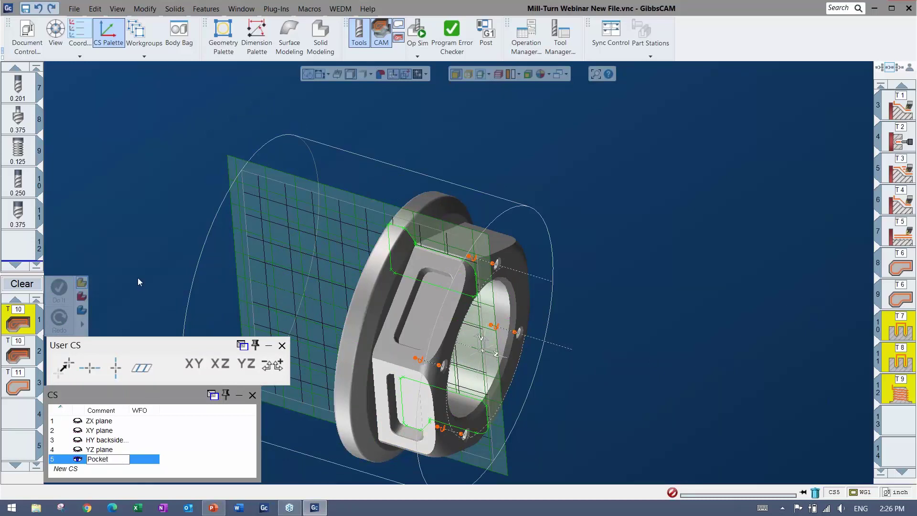
{"action": "type", "text": "ocket"}
{"action": "key", "text": "Return"}
{"action": "left_click", "coordinate": [281, 345]}
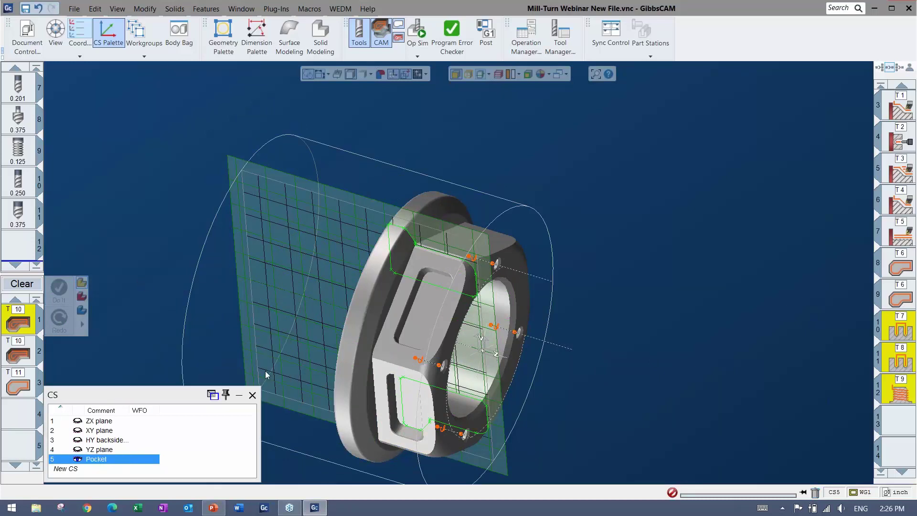
{"action": "left_click", "coordinate": [252, 396]}
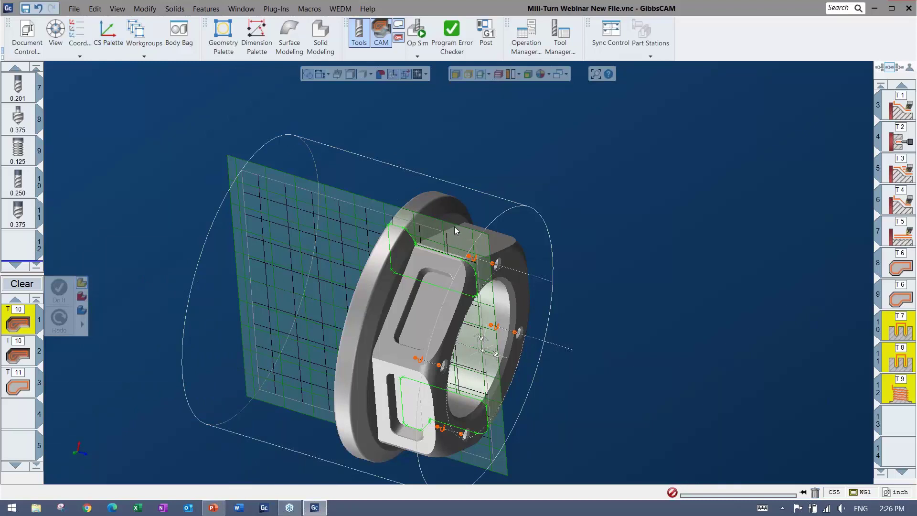
Move the profiler plane outward from the part centre until it slices through the lower OD pocket.
{"action": "left_click_drag", "start_coordinate": [450, 232], "coordinate": [400, 277]}
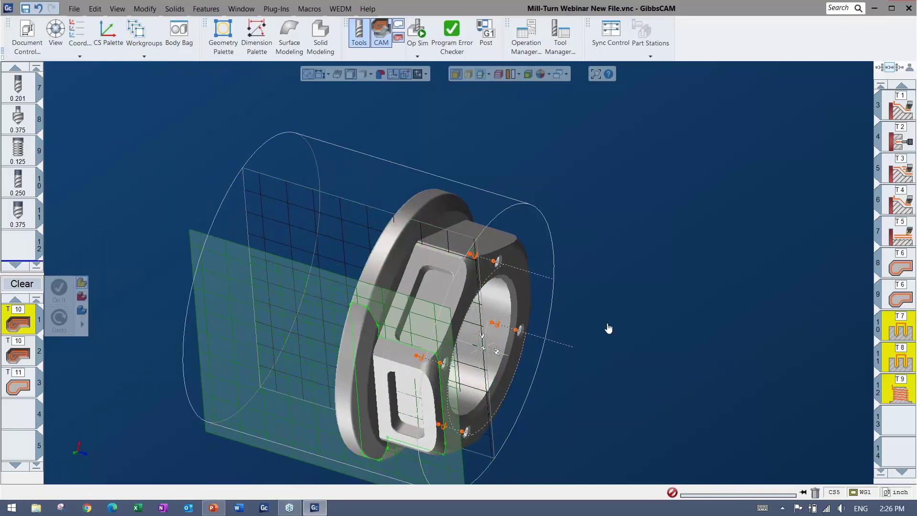
{"action": "middle_click_drag", "start_coordinate": [609, 329], "coordinate": [608, 297]}
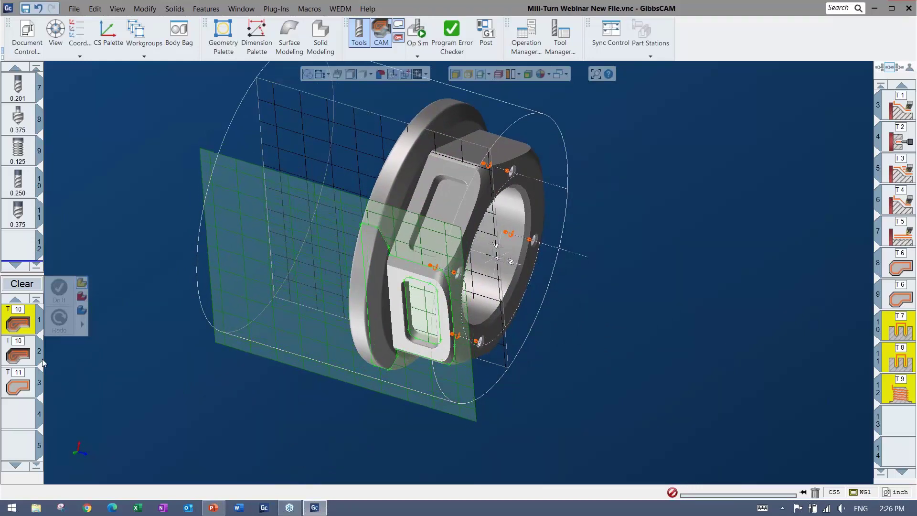
Set the first roughing process to machine in coordinate system "5: Pocket" with 0 duplicates.
{"action": "double_click", "coordinate": [19, 324]}
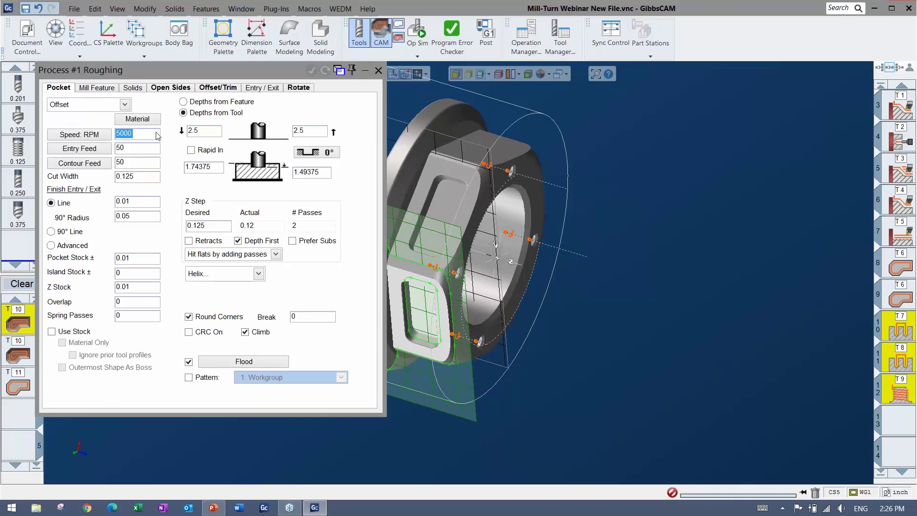
{"action": "left_click", "coordinate": [300, 88]}
{"action": "left_click", "coordinate": [173, 109]}
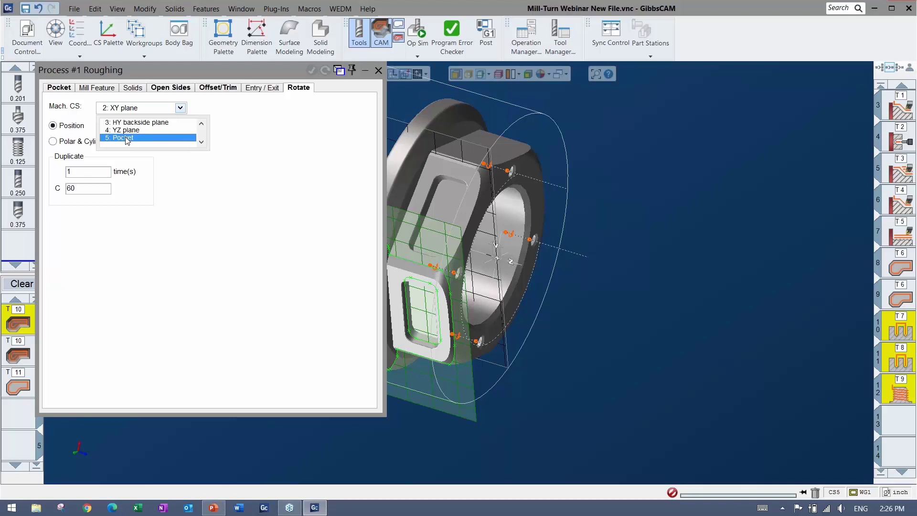
{"action": "left_click", "coordinate": [121, 138]}
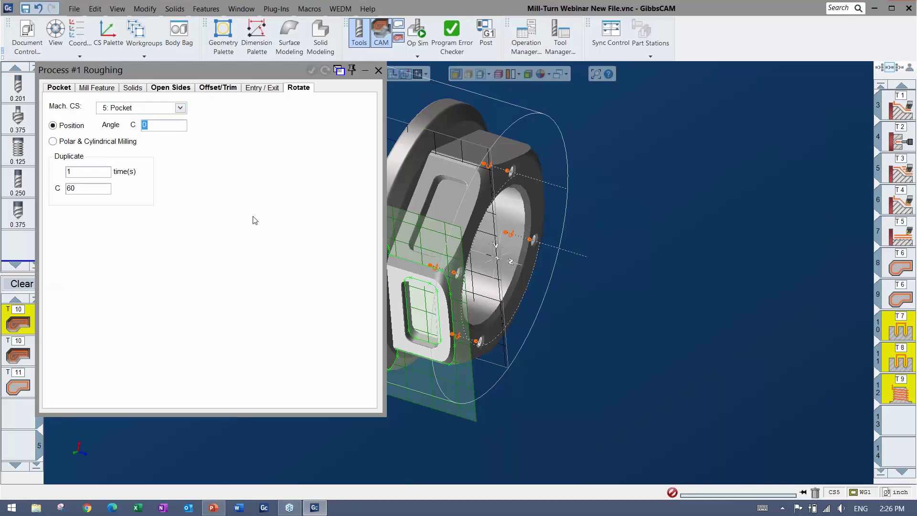
{"action": "key", "text": "Tab"}
{"action": "type", "text": "0"}
{"action": "key", "text": "Tab"}
Select the lower pocket's profile as the cut shape and generate the pocket roughing and finishing operations.
{"action": "double_click", "coordinate": [425, 281]}
{"action": "left_click", "coordinate": [324, 71]}
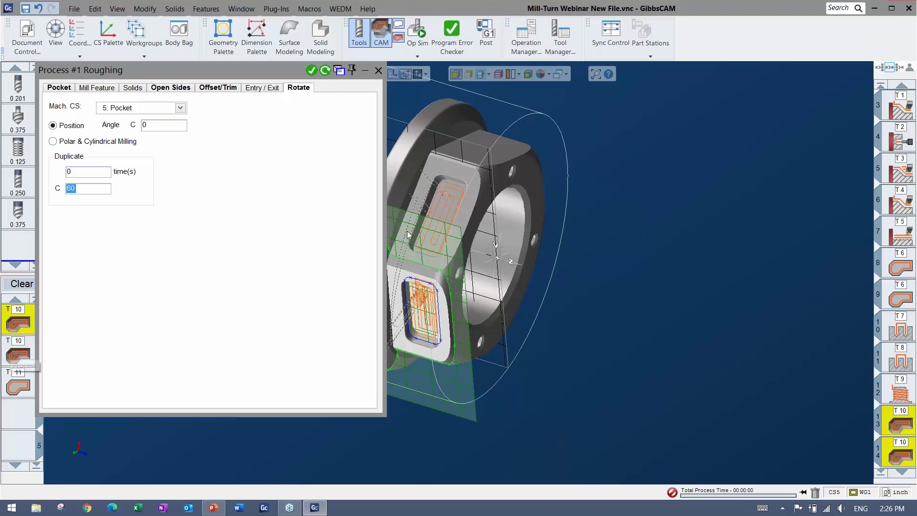
Set the second roughing and the contour process to 0 duplicates and regenerate the pocket operations.
{"action": "left_click", "coordinate": [17, 354]}
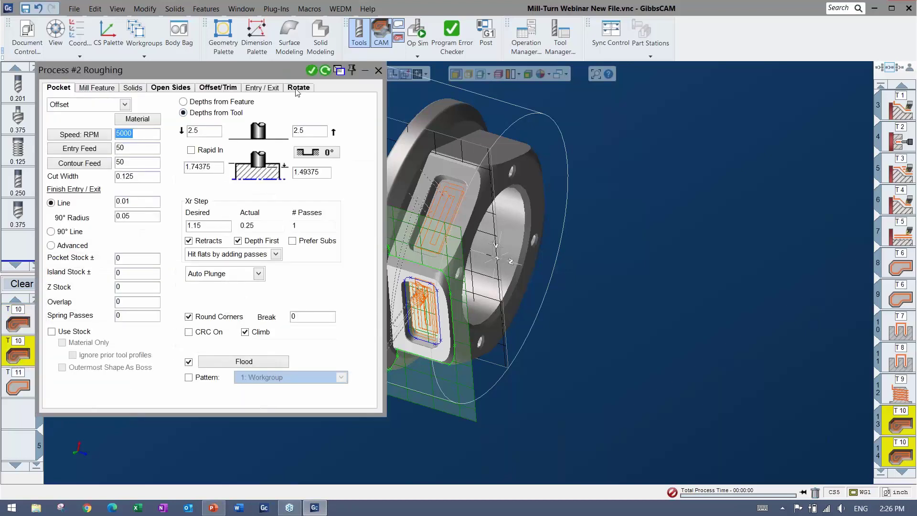
{"action": "left_click", "coordinate": [299, 87]}
{"action": "double_click", "coordinate": [69, 171]}
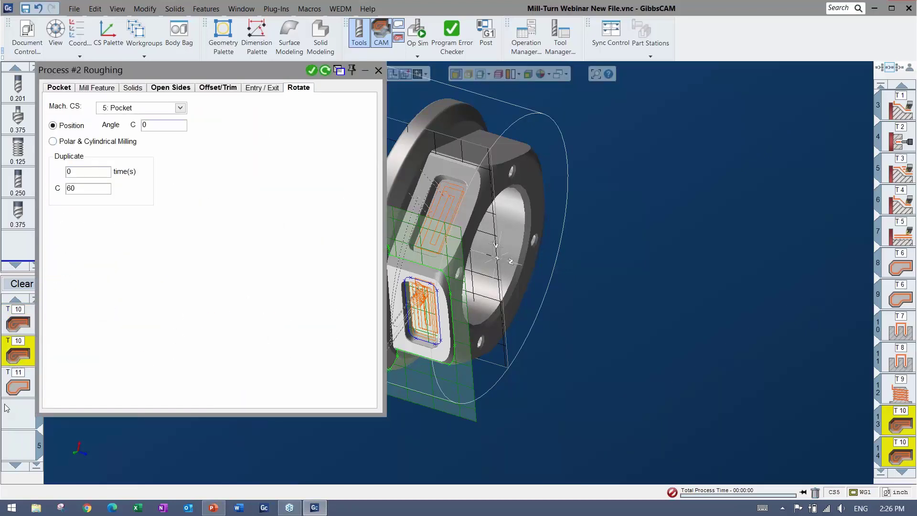
{"action": "left_click", "coordinate": [16, 386]}
{"action": "left_click", "coordinate": [284, 88]}
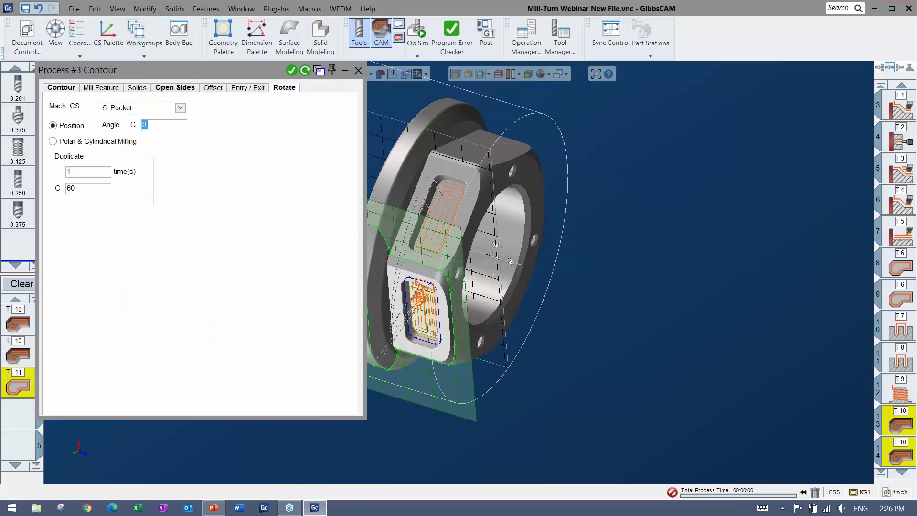
{"action": "double_click", "coordinate": [70, 172]}
{"action": "type", "text": "0"}
{"action": "left_click_drag", "start_coordinate": [72, 172], "coordinate": [61, 173]}
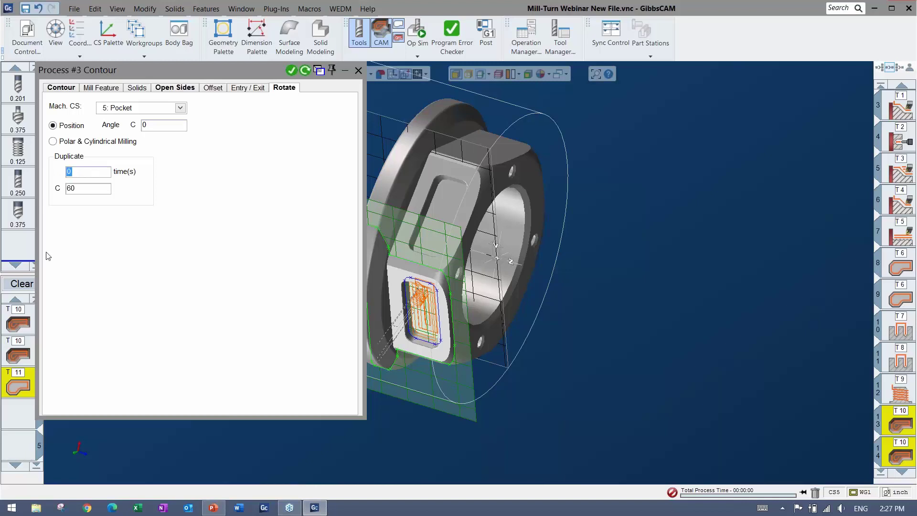
Set both roughing processes and the contour process to 1 duplicate at C 60 and regenerate the pocket operations.
{"action": "double_click", "coordinate": [18, 323]}
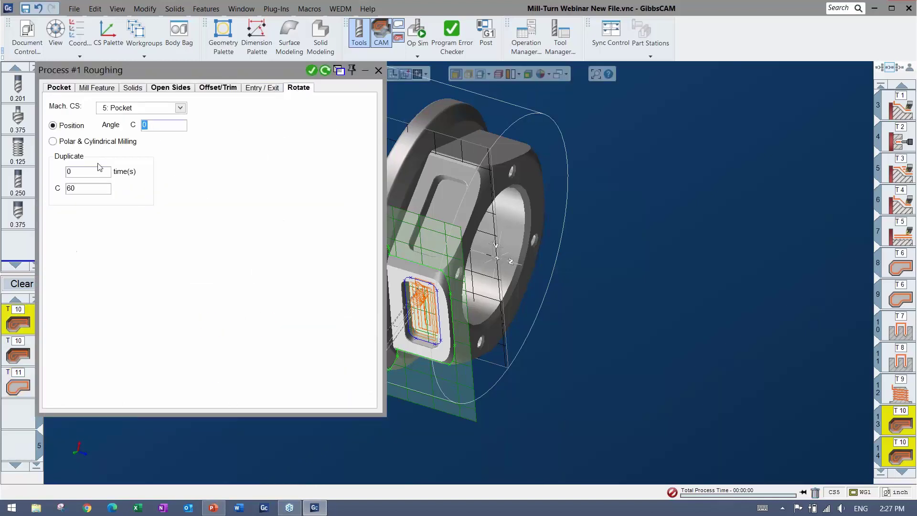
{"action": "left_click", "coordinate": [26, 356]}
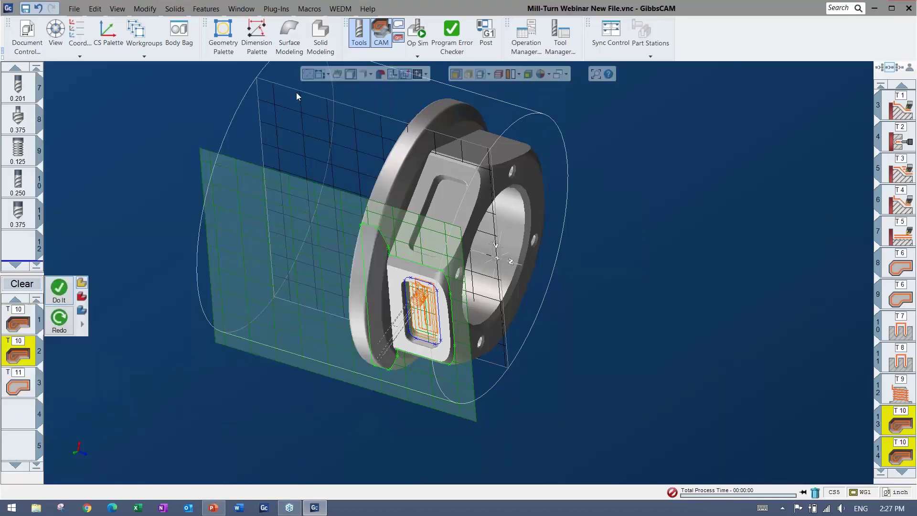
{"action": "left_click", "coordinate": [298, 88]}
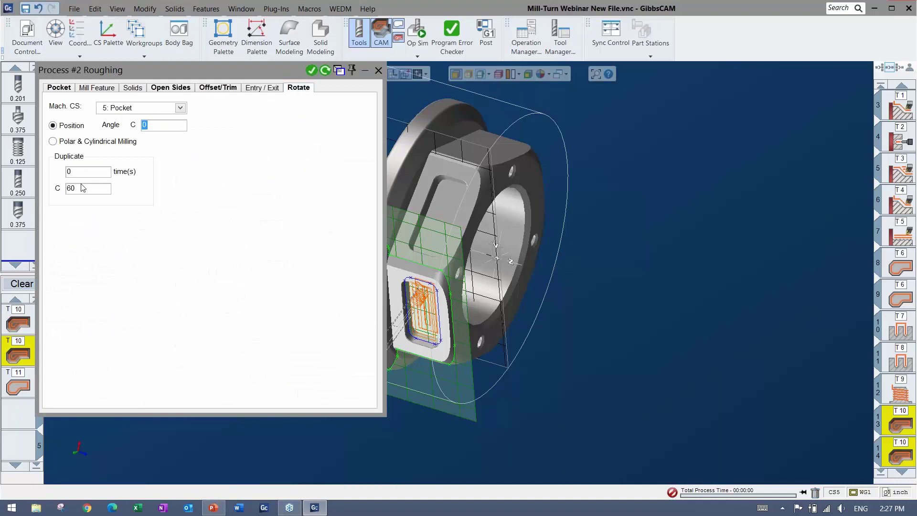
{"action": "double_click", "coordinate": [25, 381]}
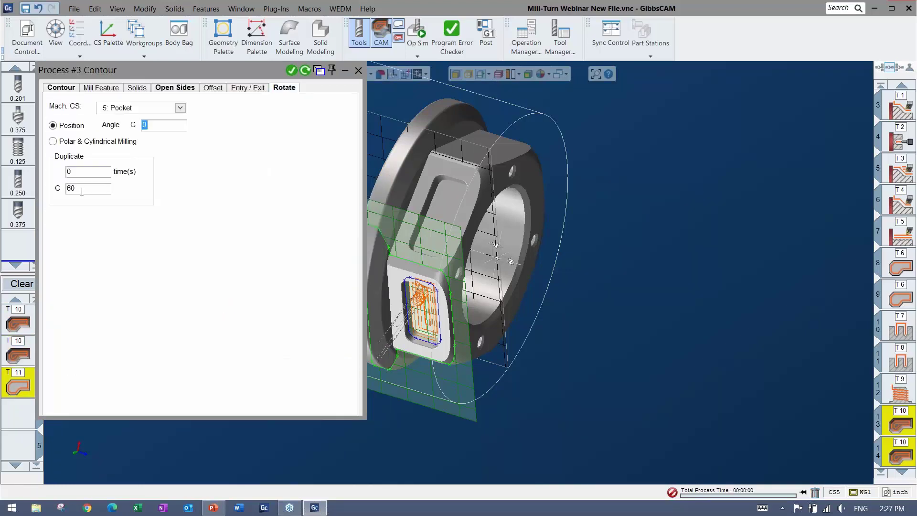
{"action": "double_click", "coordinate": [69, 172]}
{"action": "type", "text": "1"}
{"action": "left_click", "coordinate": [305, 71]}
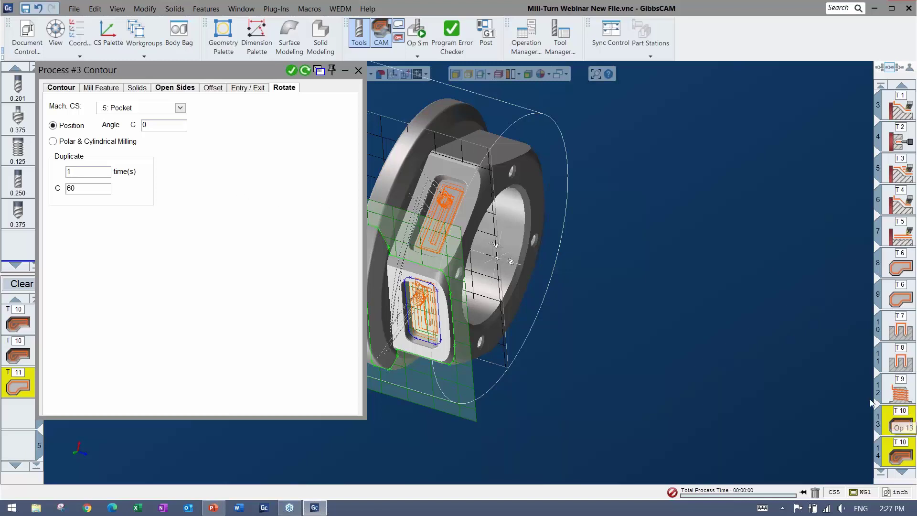
Set the contour process's C position angle to 180 and generate a new set of operations for the opposite pockets.
{"action": "double_click", "coordinate": [145, 126]}
{"action": "left_click_drag", "start_coordinate": [145, 127], "coordinate": [137, 133]}
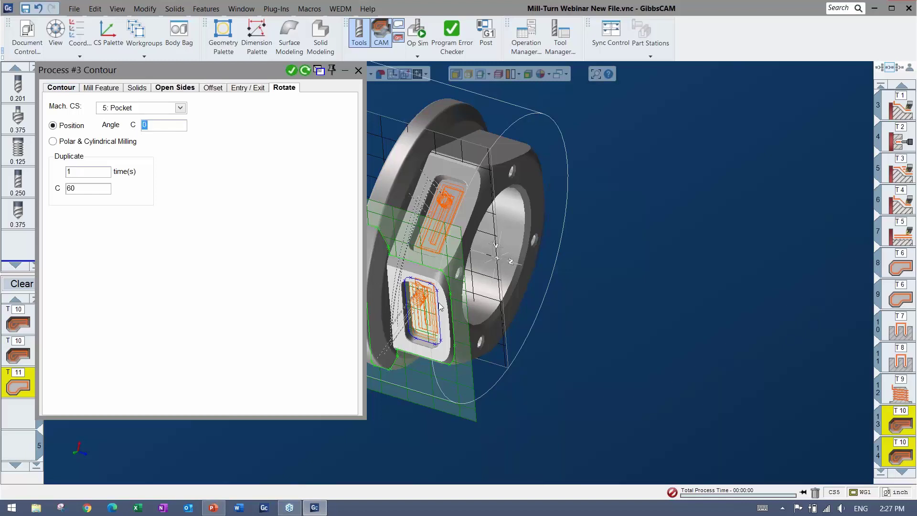
{"action": "middle_click_drag", "start_coordinate": [464, 354], "coordinate": [609, 215]}
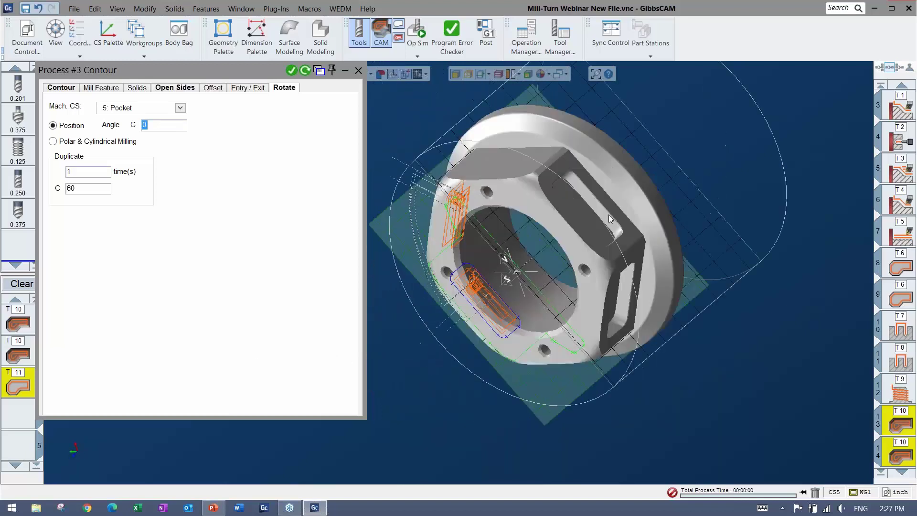
{"action": "middle_click_drag", "start_coordinate": [740, 270], "coordinate": [454, 323]}
{"action": "middle_click_drag", "start_coordinate": [614, 304], "coordinate": [168, 137]}
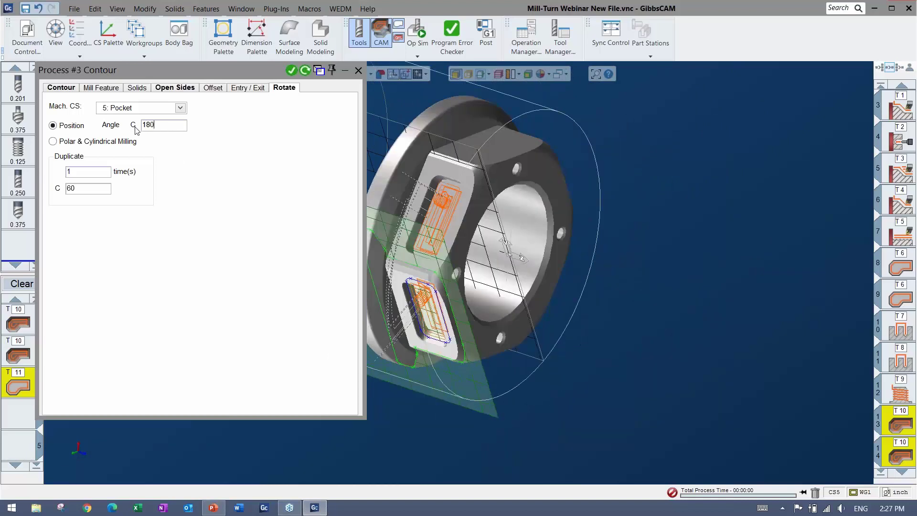
{"action": "left_click", "coordinate": [291, 72]}
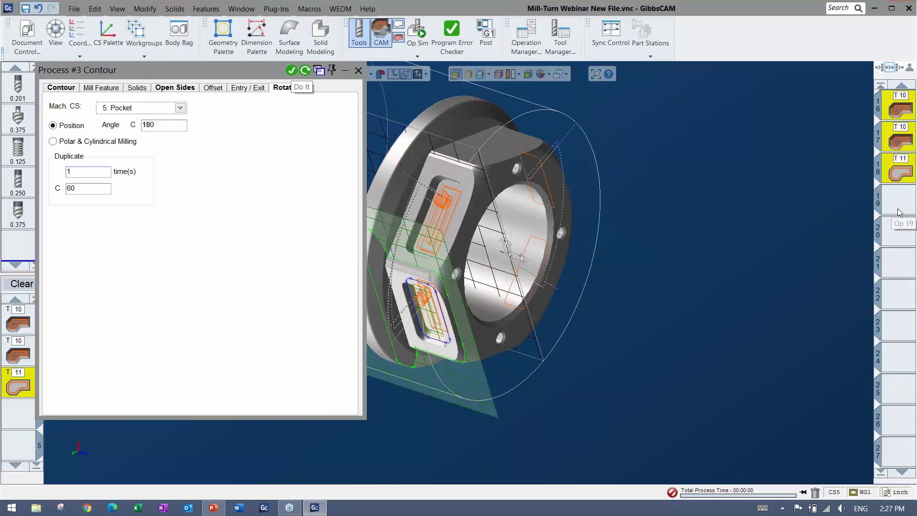
Select operations 16 to 18, set both roughing processes' C position angle to 180, and regenerate these operations.
{"action": "scroll", "coordinate": [892, 191], "scroll_direction": "up", "scroll_amount": 2}
{"action": "left_click", "coordinate": [895, 276]}
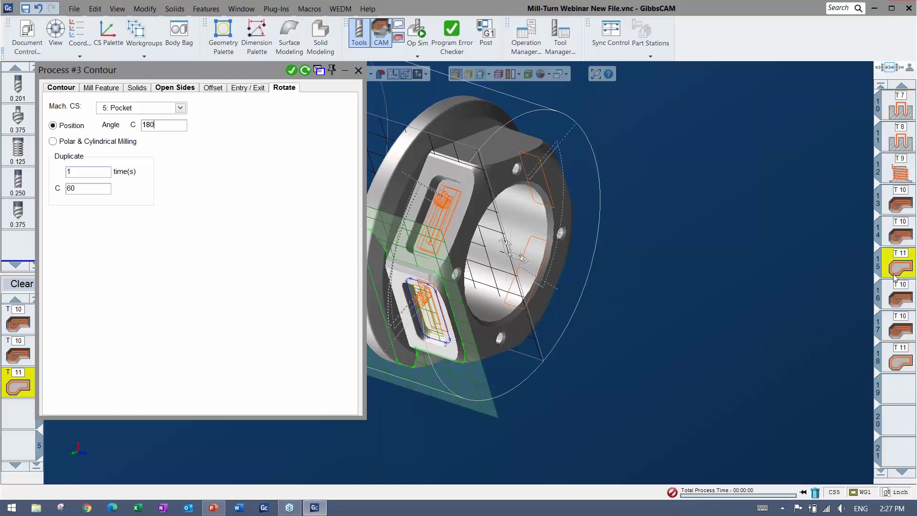
{"action": "left_click", "coordinate": [903, 299]}
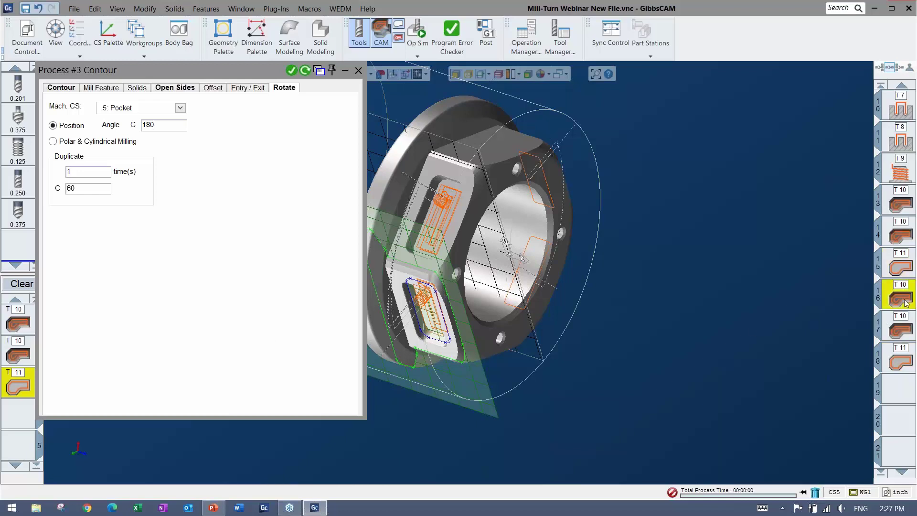
{"action": "left_click", "coordinate": [901, 361], "text": "shift"}
{"action": "left_click", "coordinate": [13, 319]}
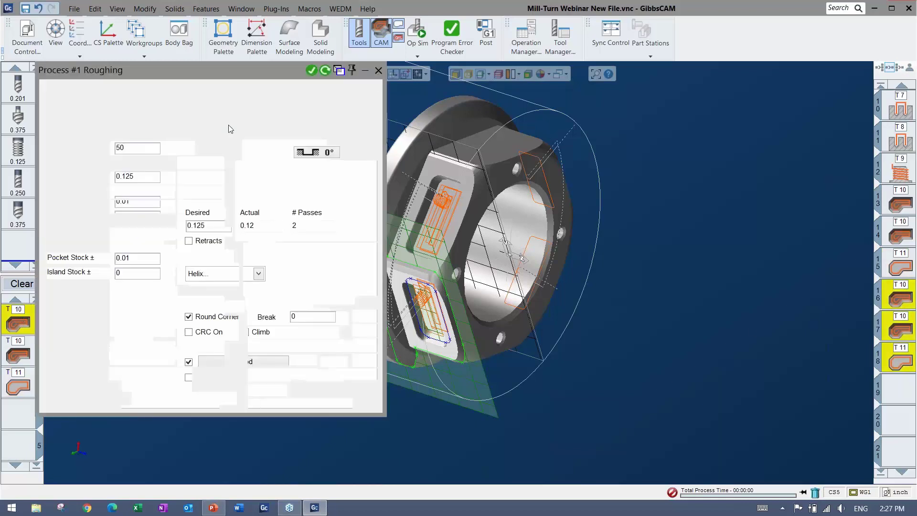
{"action": "left_click", "coordinate": [300, 89]}
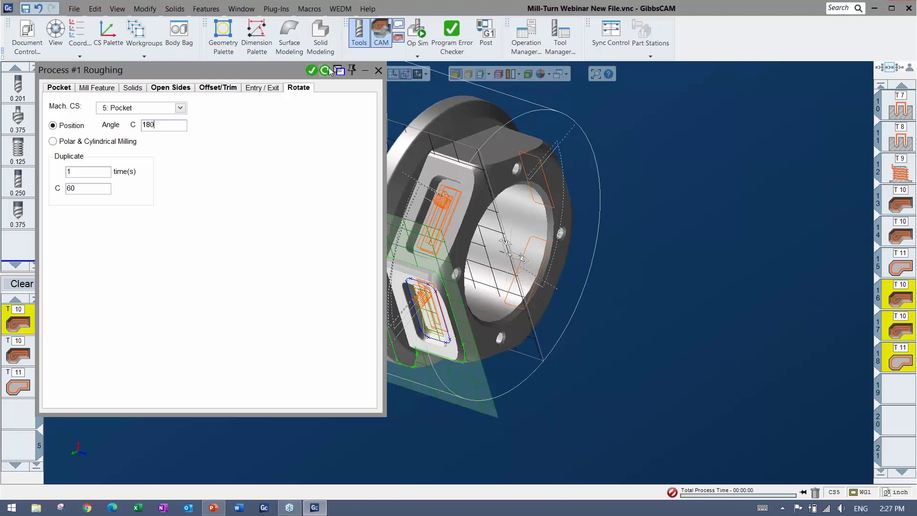
{"action": "left_click", "coordinate": [325, 70]}
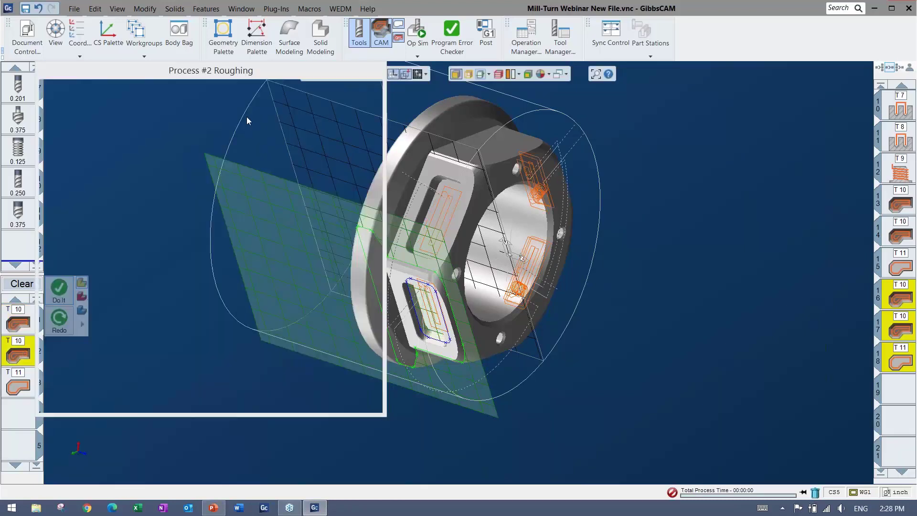
{"action": "type", "text": "18"}
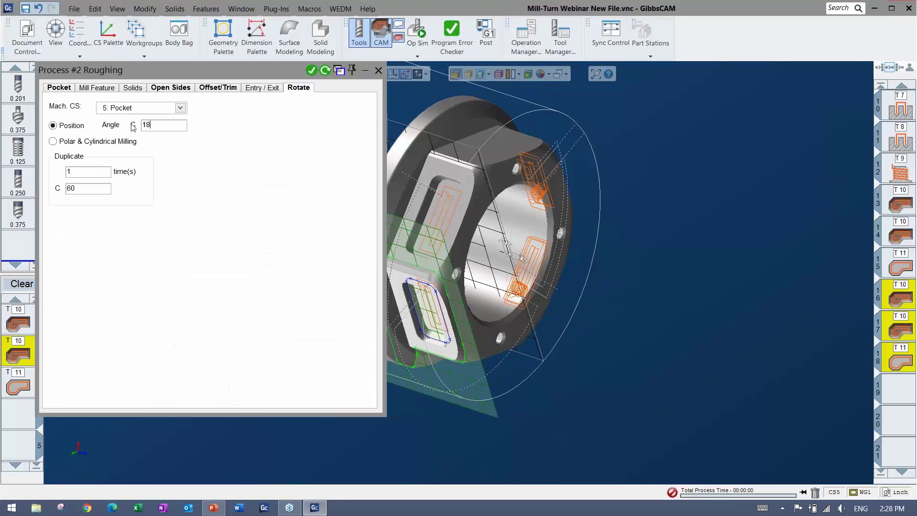
{"action": "type", "text": "0"}
{"action": "left_click", "coordinate": [325, 71]}
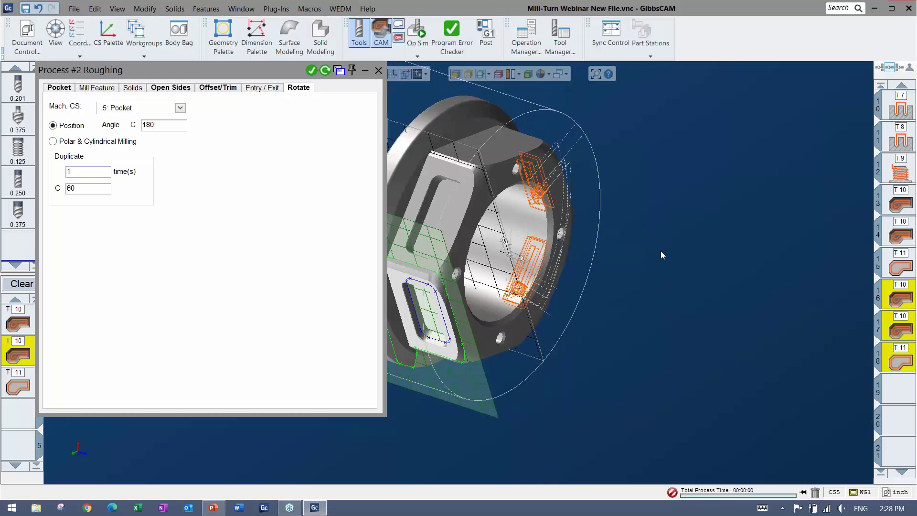
Deselect the pocket profile, close the roughing process window, and clear the process list.
{"action": "middle_click_drag", "start_coordinate": [644, 314], "coordinate": [723, 366]}
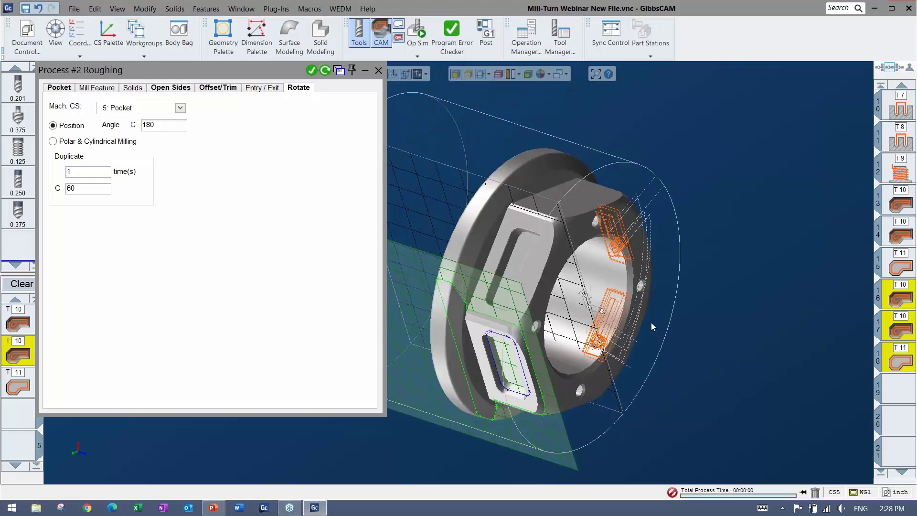
{"action": "left_click", "coordinate": [714, 333]}
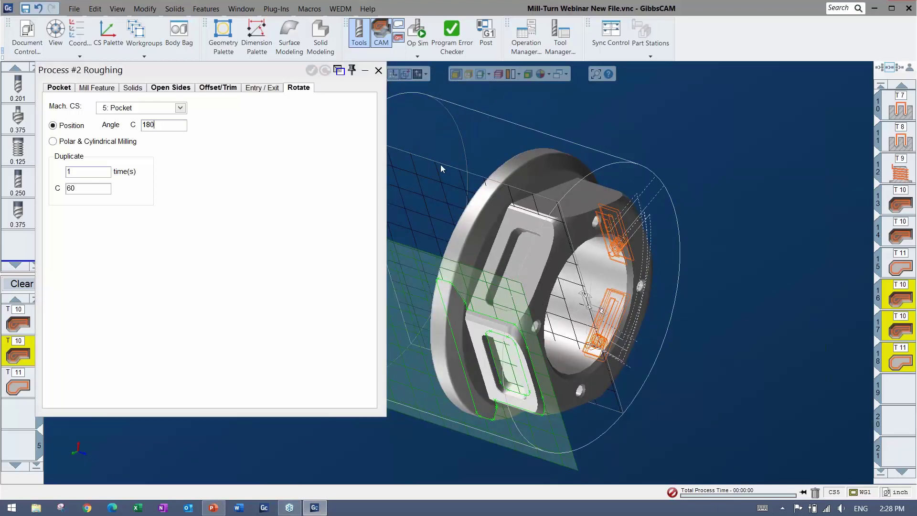
{"action": "left_click", "coordinate": [379, 71]}
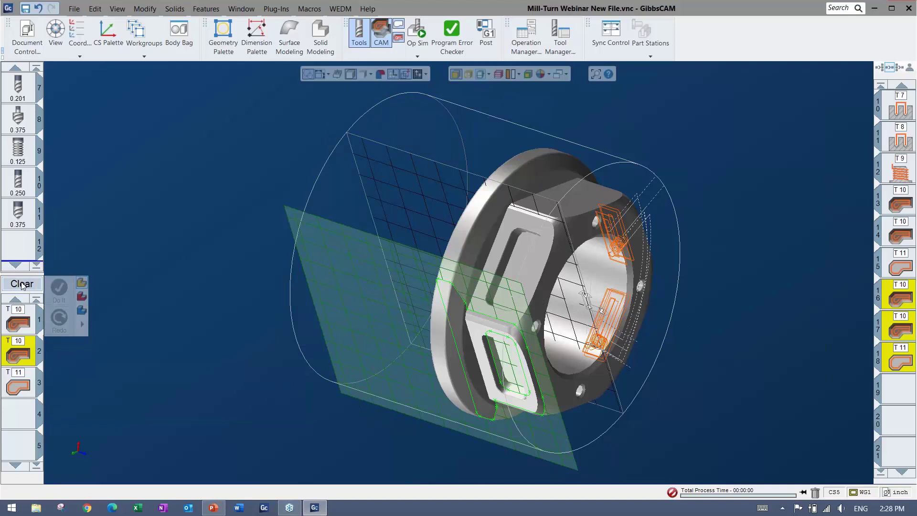
{"action": "left_click", "coordinate": [21, 284]}
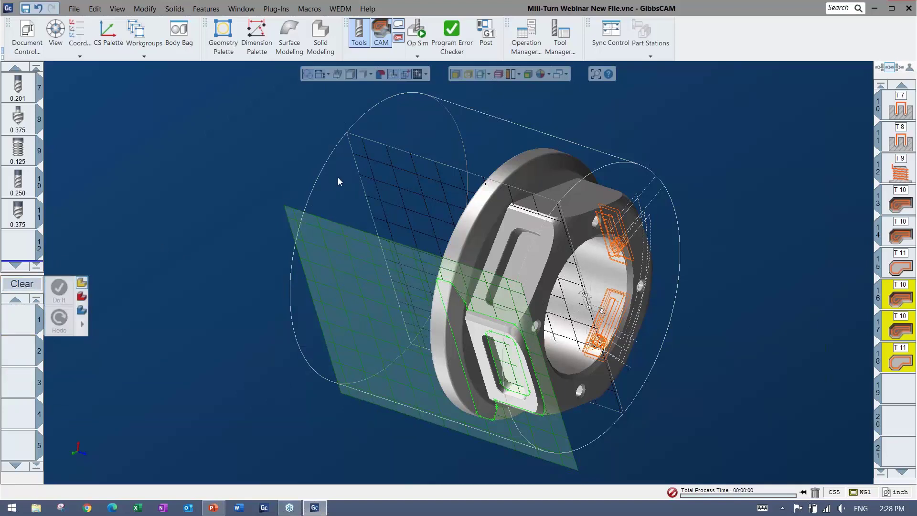
Make the rotary engraving workgroup current, switch to the engraving text's coordinate system "CS # 1: ZX plane", and close the workgroup list.
{"action": "middle_click_drag", "start_coordinate": [110, 227], "coordinate": [204, 194]}
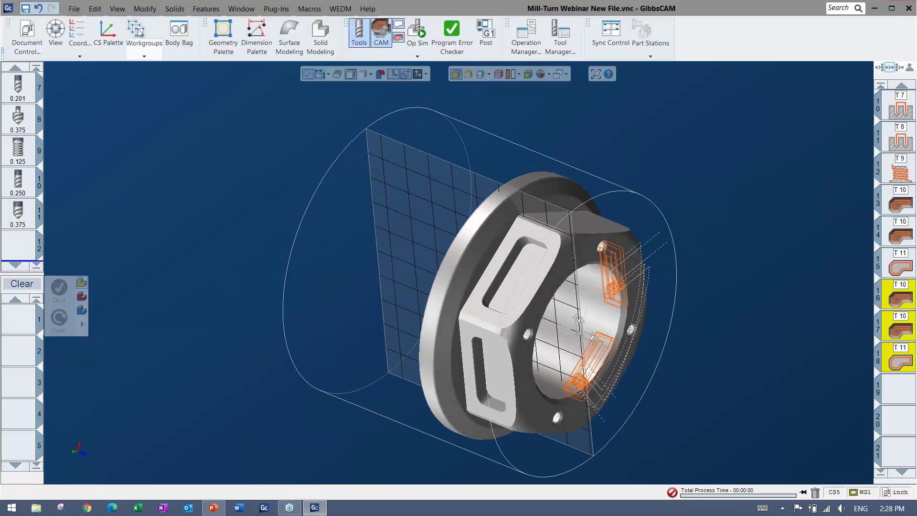
{"action": "left_click", "coordinate": [138, 31]}
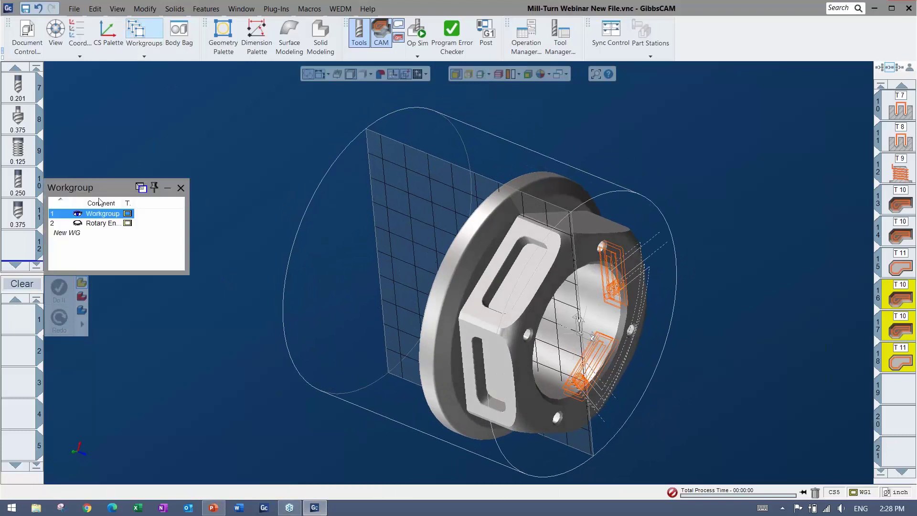
{"action": "left_click", "coordinate": [95, 223]}
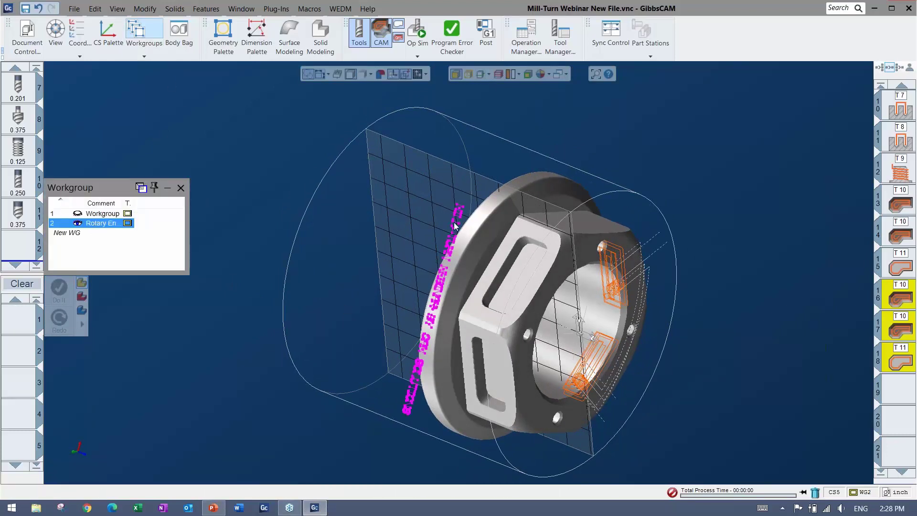
{"action": "middle_click_drag", "start_coordinate": [307, 381], "coordinate": [486, 370]}
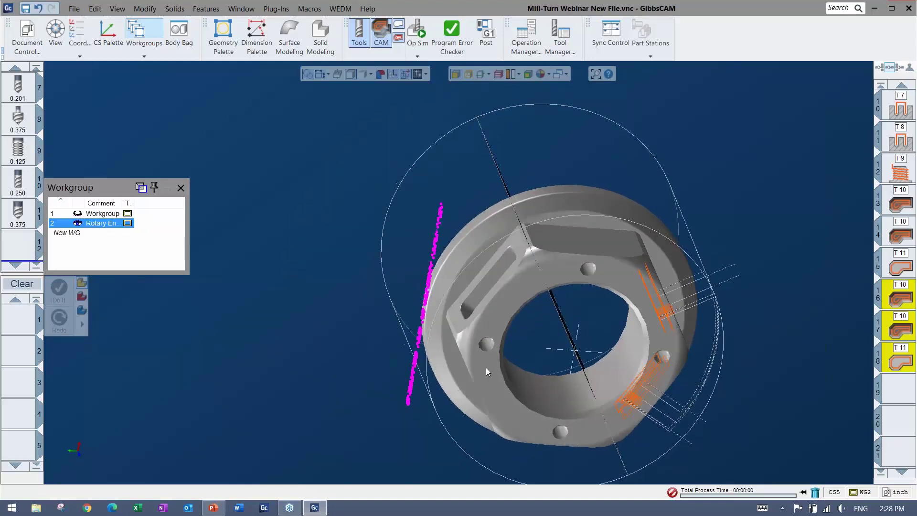
{"action": "right_click", "coordinate": [451, 213]}
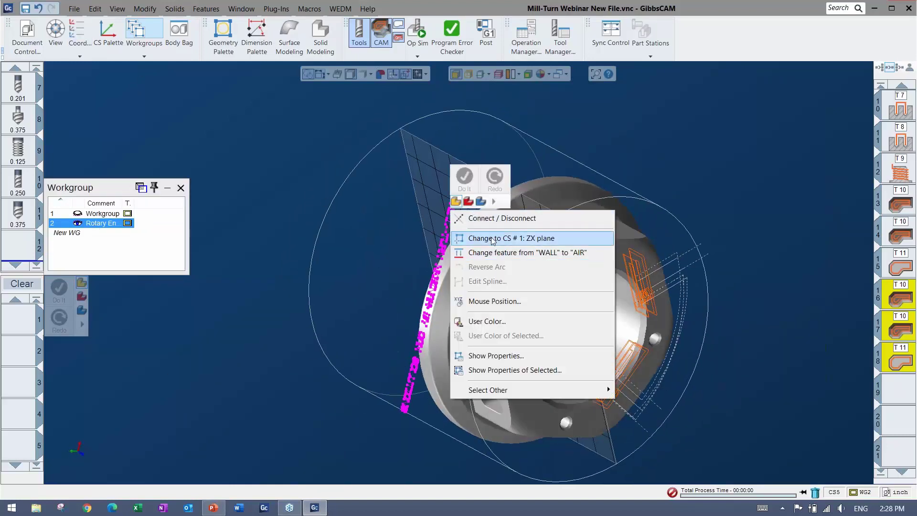
{"action": "left_click", "coordinate": [482, 237]}
{"action": "middle_click_drag", "start_coordinate": [357, 372], "coordinate": [387, 369]}
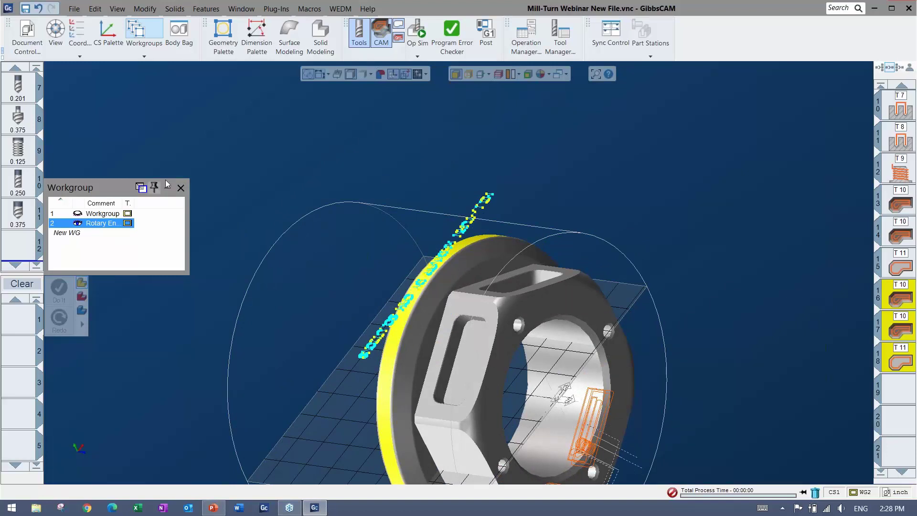
{"action": "left_click", "coordinate": [181, 187]}
Load the "8 - Rotary Engraving" process list from the Mill-Turn Webinar folder and open its contour process.
{"action": "scroll", "coordinate": [171, 310], "scroll_direction": "down", "scroll_amount": 2}
{"action": "middle_click_drag", "start_coordinate": [171, 315], "coordinate": [419, 250]}
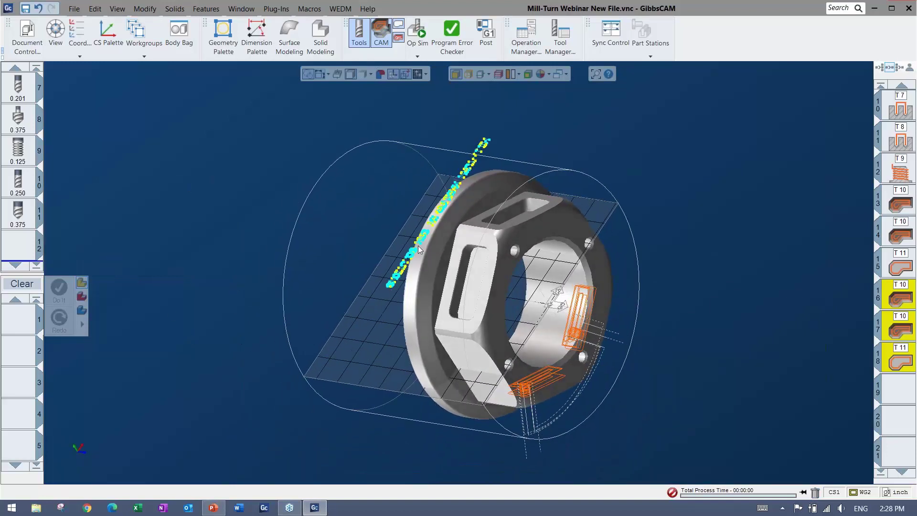
{"action": "right_click", "coordinate": [7, 316]}
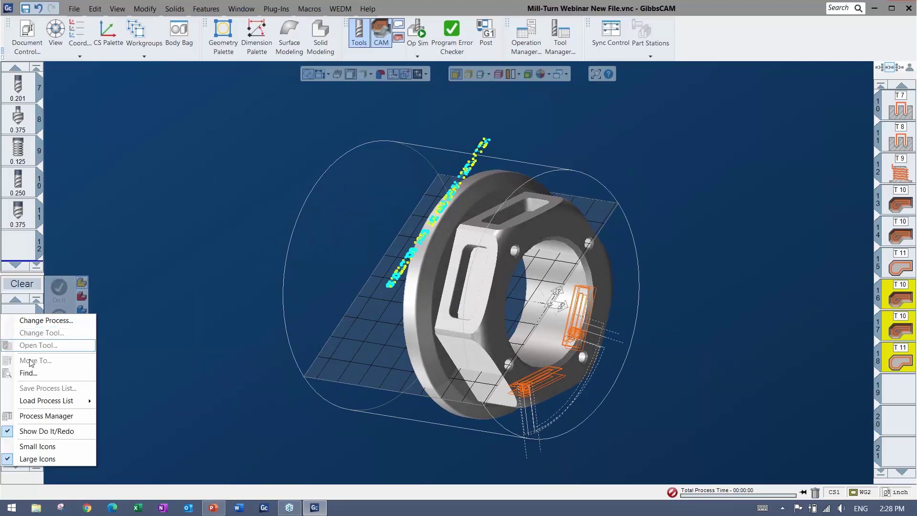
{"action": "mouse_move", "coordinate": [40, 402]}
{"action": "mouse_move", "coordinate": [150, 428]}
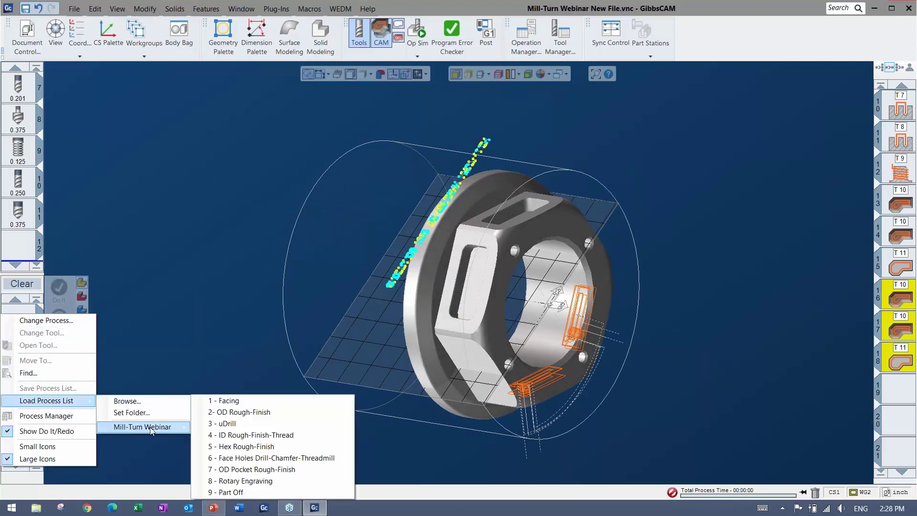
{"action": "left_click", "coordinate": [239, 481]}
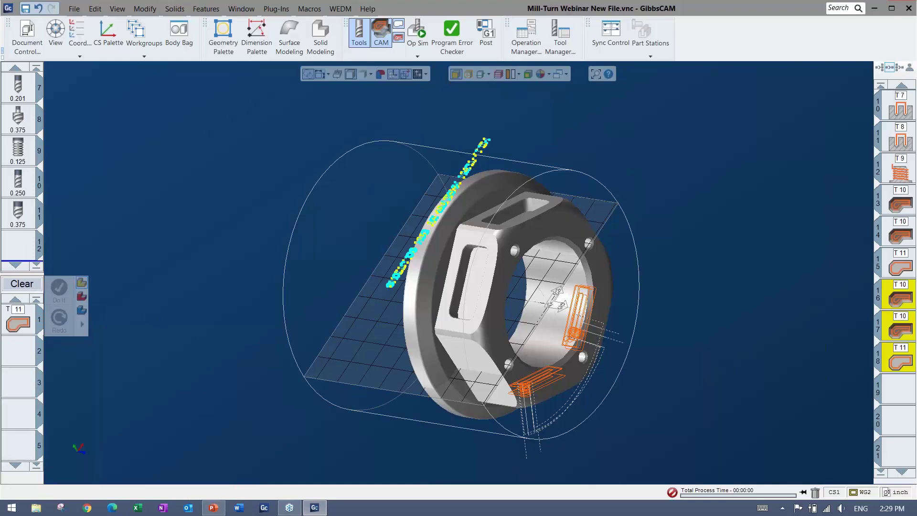
{"action": "double_click", "coordinate": [16, 321]}
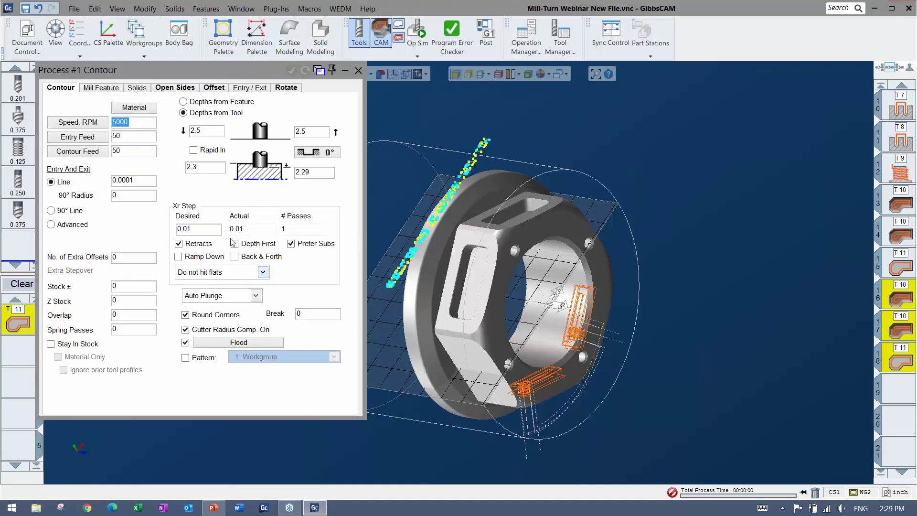
Set the contour process to duplicate 1 time at C 180 and close the process window.
{"action": "left_click", "coordinate": [287, 89]}
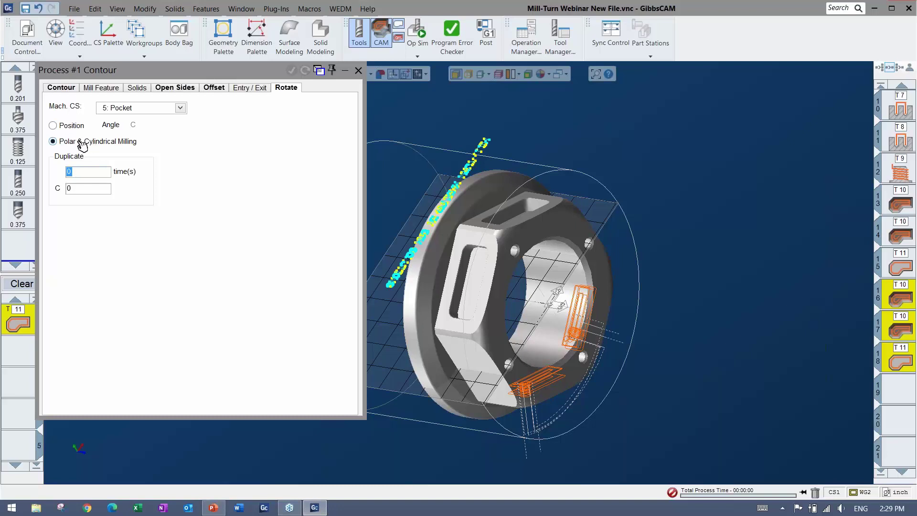
{"action": "type", "text": "1"}
{"action": "key", "text": "Tab"}
{"action": "type", "text": "180"}
{"action": "left_click", "coordinate": [358, 71]}
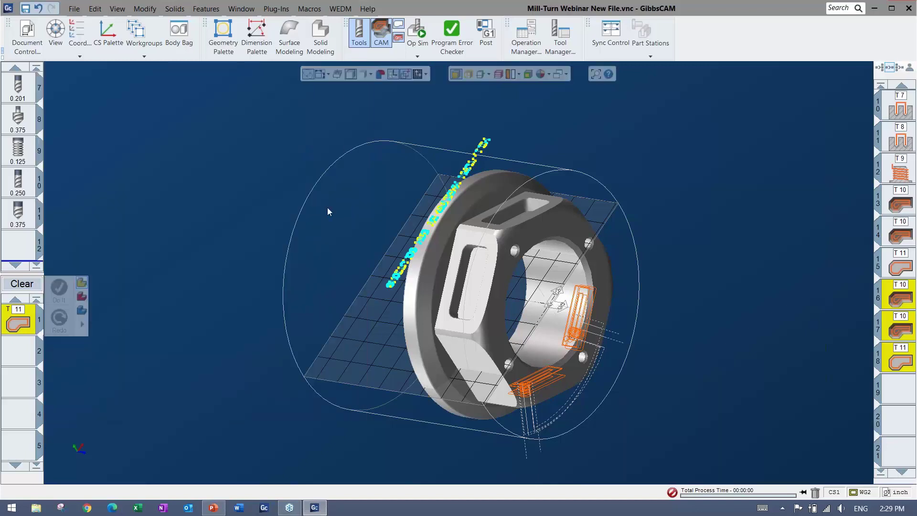
With the part solid hidden, select all the engraving text geometry and generate its contour toolpath.
{"action": "middle_click_drag", "start_coordinate": [429, 305], "coordinate": [424, 274]}
{"action": "left_click", "coordinate": [352, 74]}
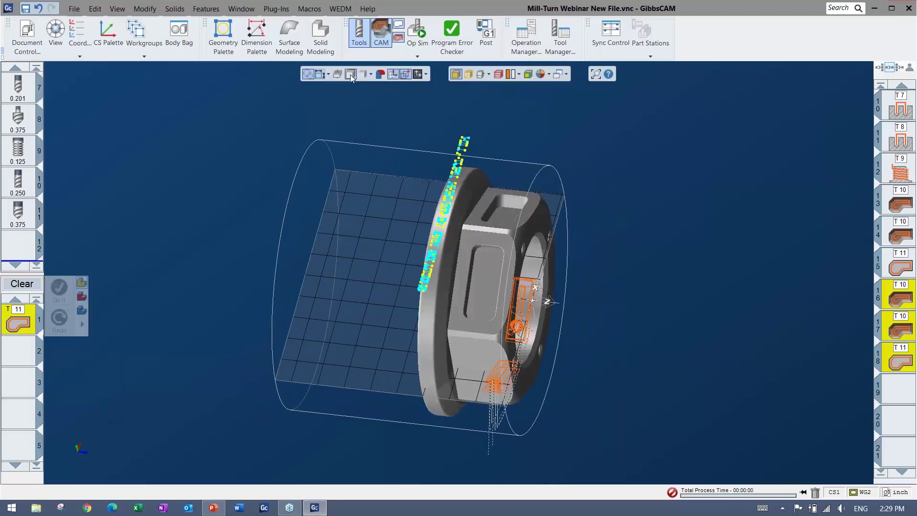
{"action": "left_click_drag", "start_coordinate": [374, 351], "coordinate": [523, 103]}
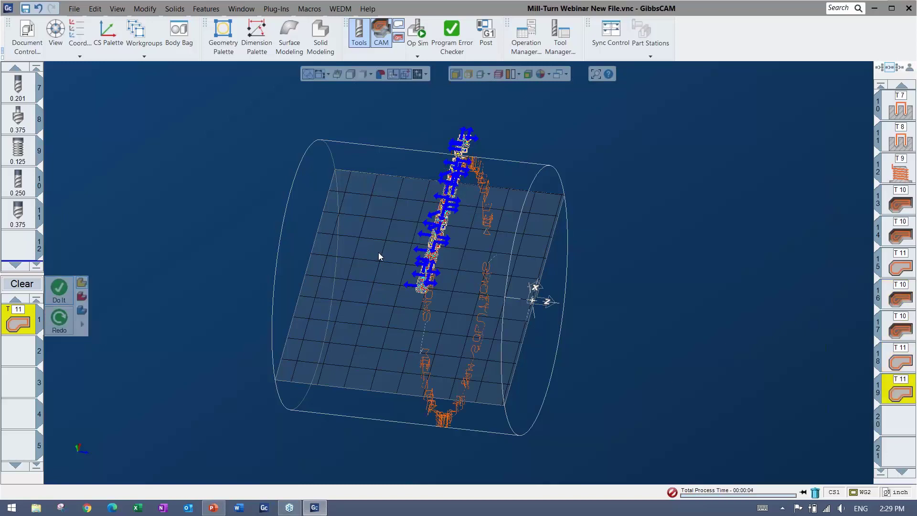
{"action": "middle_click_drag", "start_coordinate": [374, 306], "coordinate": [200, 311]}
Change the contour process's machining coordinate system to "1: ZX plane", regenerate the engraving operation, and close the process window.
{"action": "double_click", "coordinate": [13, 319]}
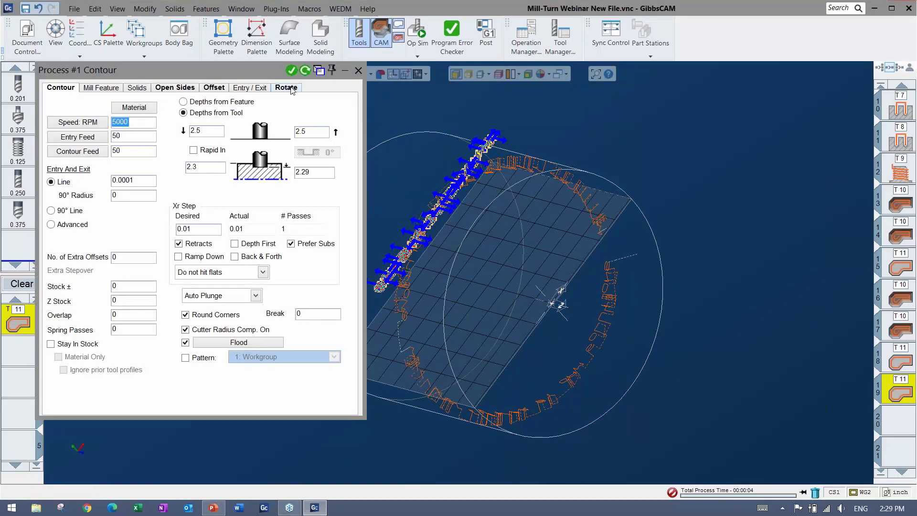
{"action": "left_click", "coordinate": [287, 87]}
{"action": "left_click", "coordinate": [135, 108]}
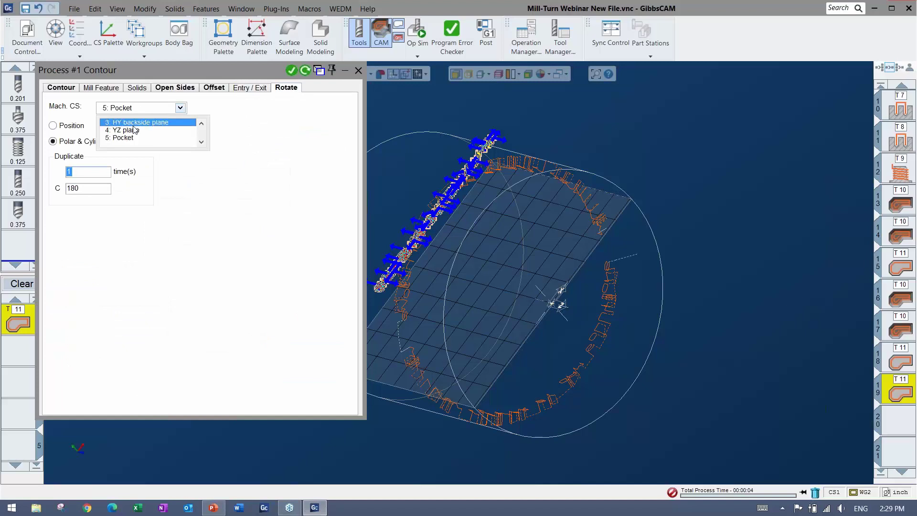
{"action": "left_click", "coordinate": [132, 120]}
{"action": "left_click", "coordinate": [305, 71]}
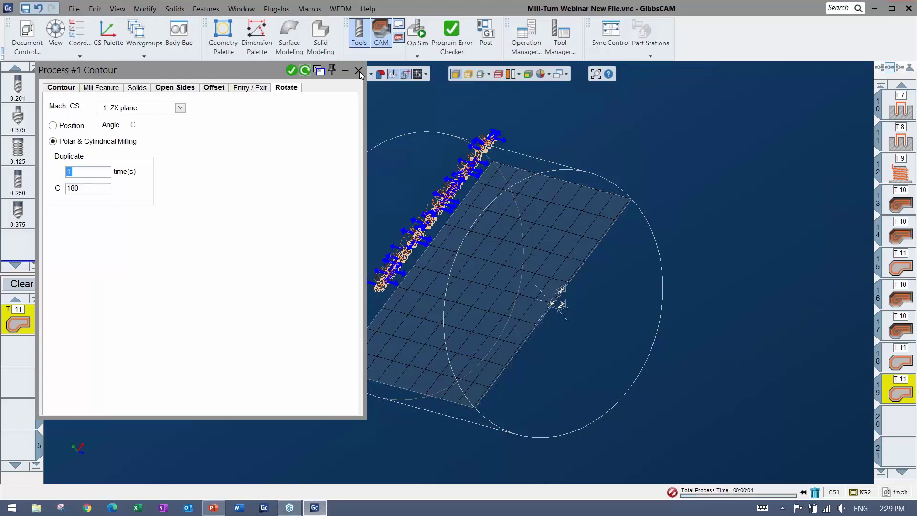
{"action": "left_click", "coordinate": [358, 70]}
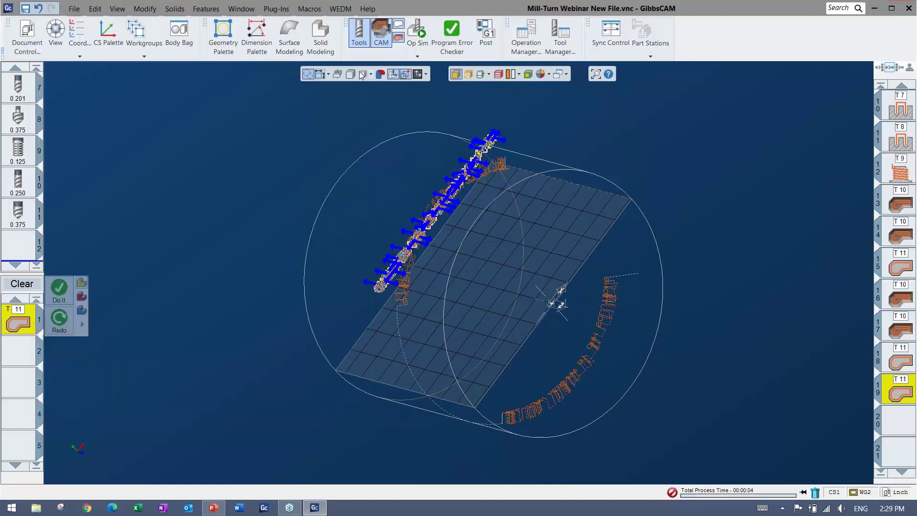
Open the operation simulation and enable a stop before operation 19.
{"action": "left_click", "coordinate": [409, 39]}
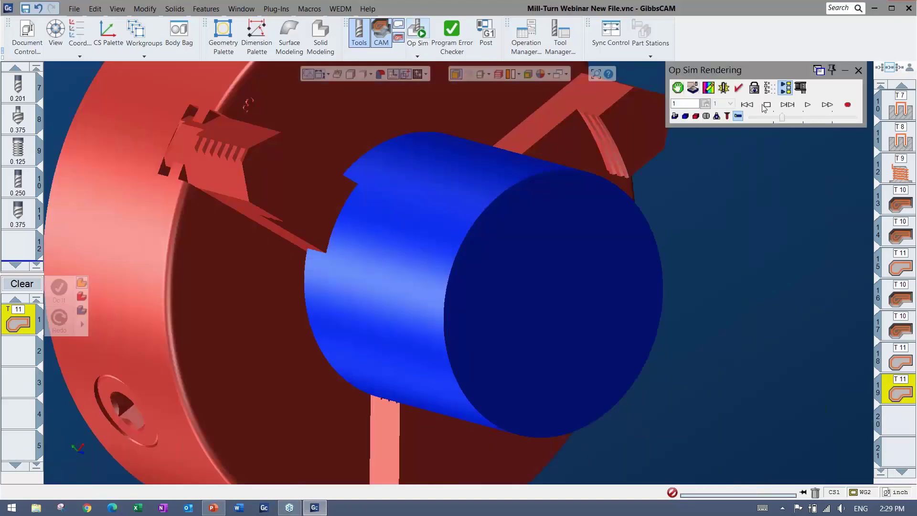
{"action": "left_click", "coordinate": [808, 105]}
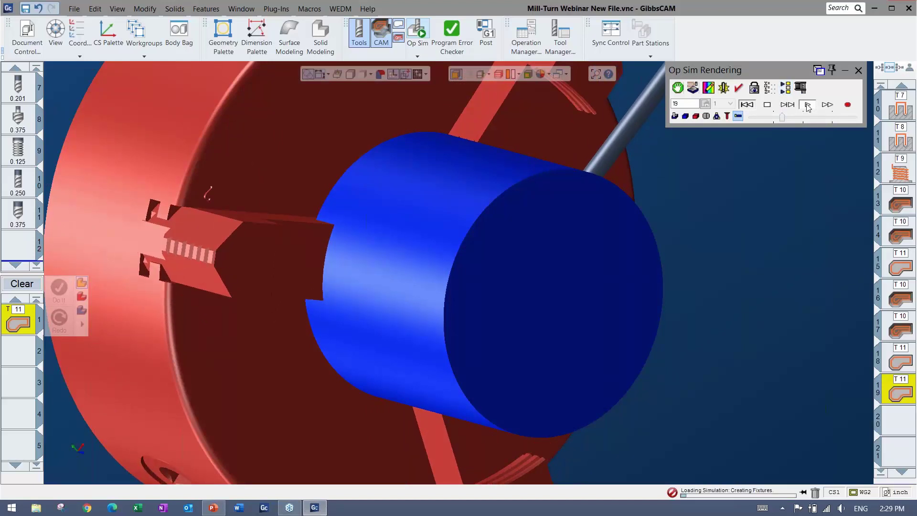
{"action": "left_click", "coordinate": [678, 87]}
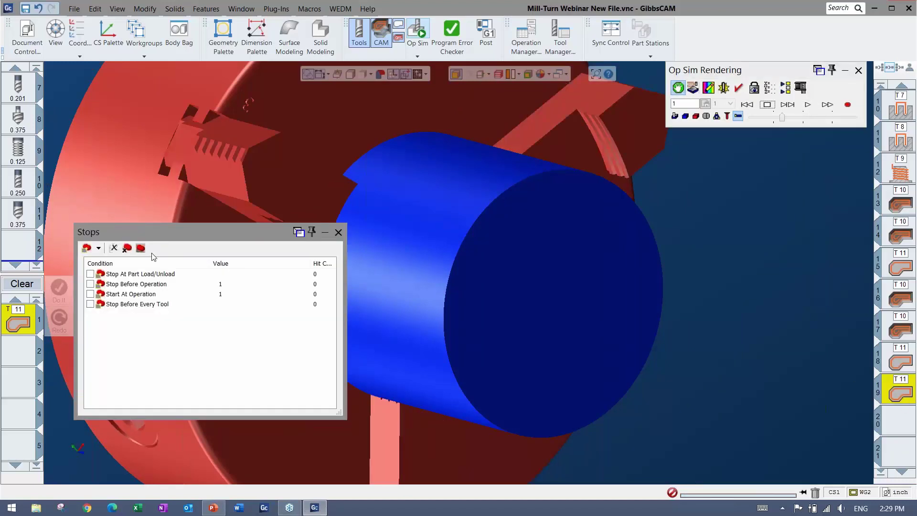
{"action": "double_click", "coordinate": [114, 286]}
{"action": "left_click", "coordinate": [519, 233]}
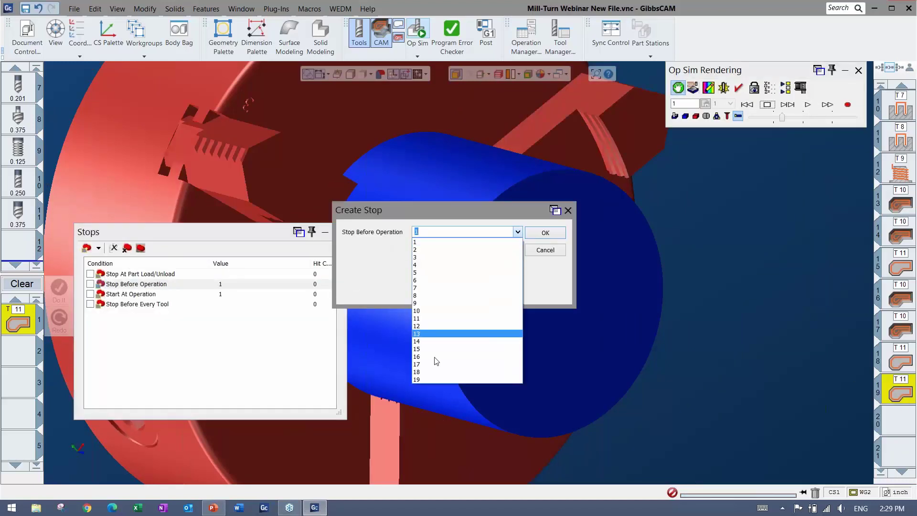
{"action": "left_click", "coordinate": [420, 379]}
{"action": "left_click", "coordinate": [545, 233]}
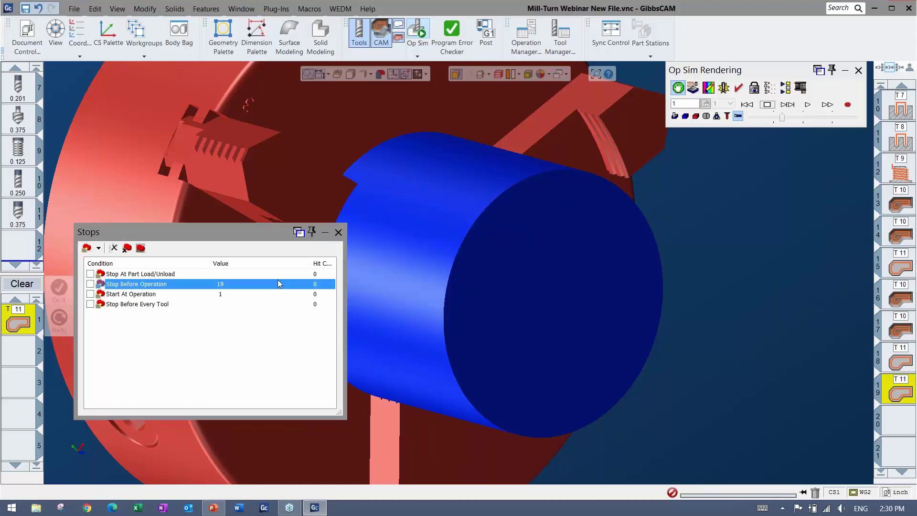
{"action": "left_click", "coordinate": [90, 285]}
{"action": "left_click", "coordinate": [338, 232]}
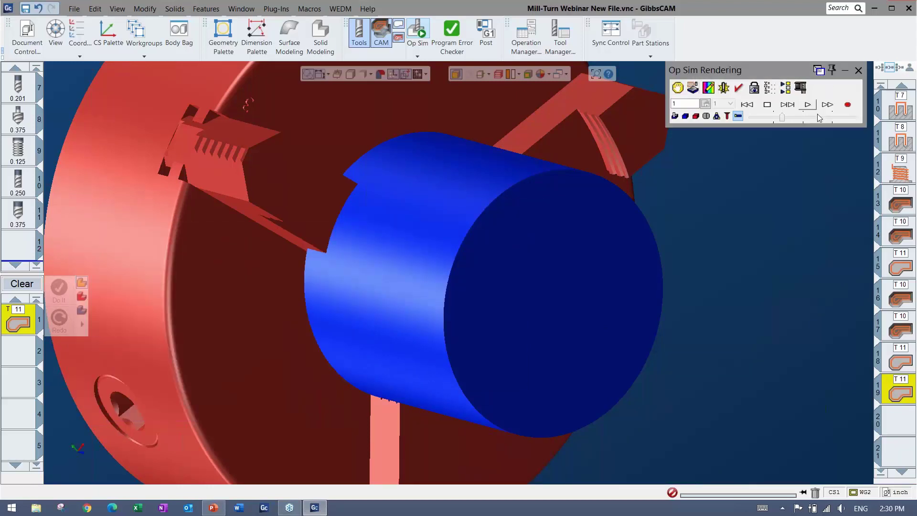
Simulate the earlier operations at high speed up to the stop, and continue into the engraving operation at a slower speed.
{"action": "left_click", "coordinate": [849, 117]}
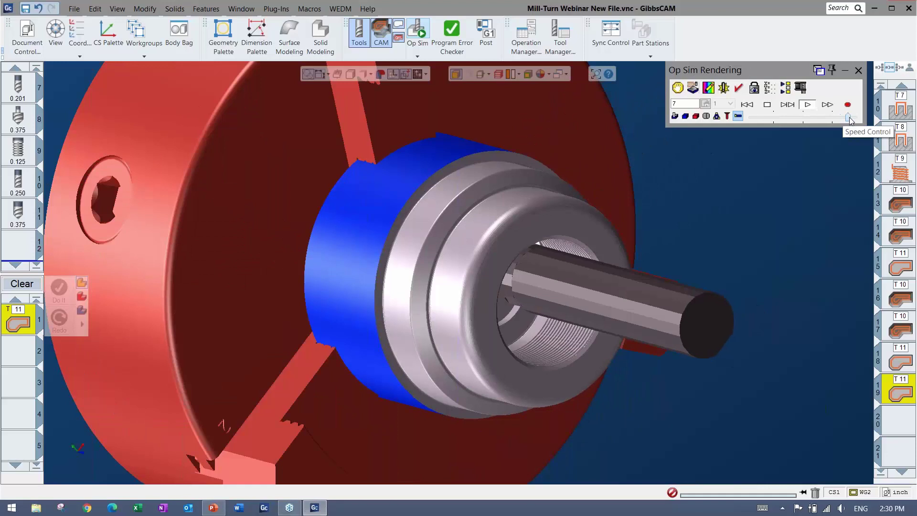
{"action": "left_click", "coordinate": [825, 111]}
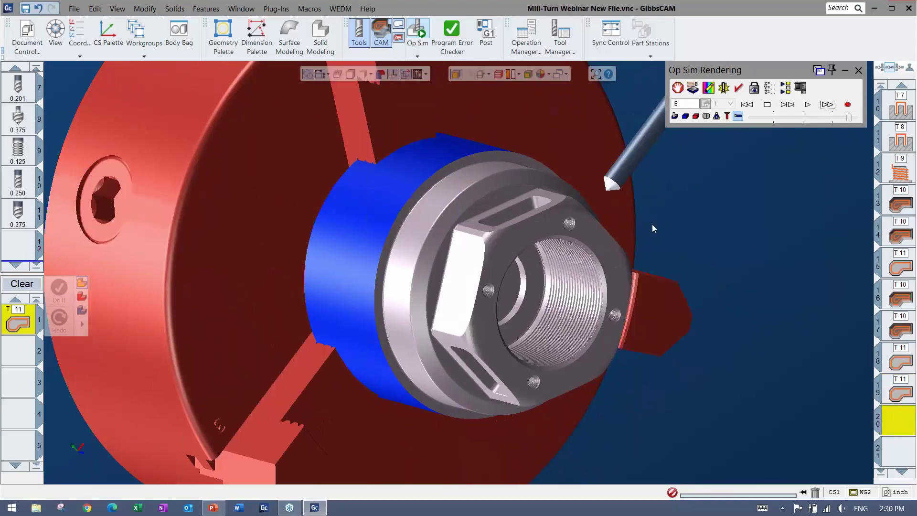
{"action": "left_click", "coordinate": [764, 117]}
{"action": "left_click", "coordinate": [805, 108]}
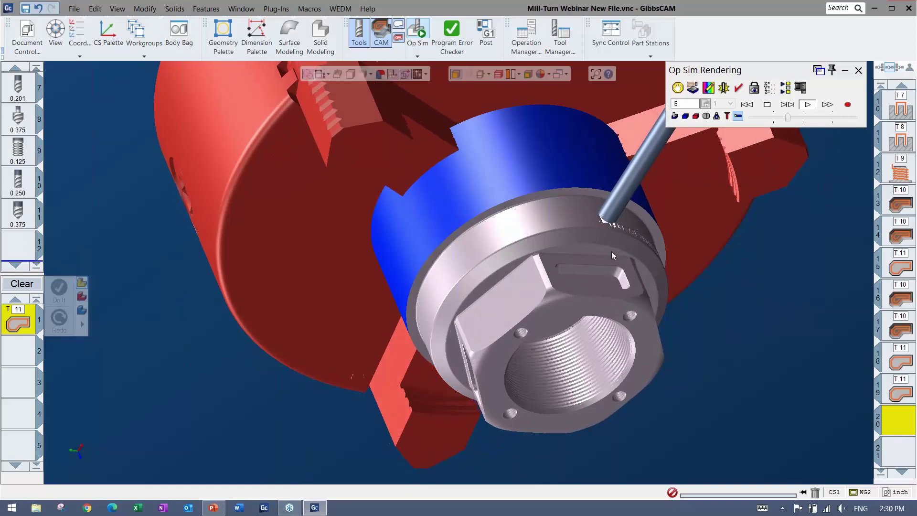
Speed up the rotary engraving simulation, inspect the engraved text around the part's flange, and close the simulation.
{"action": "left_click", "coordinate": [797, 118]}
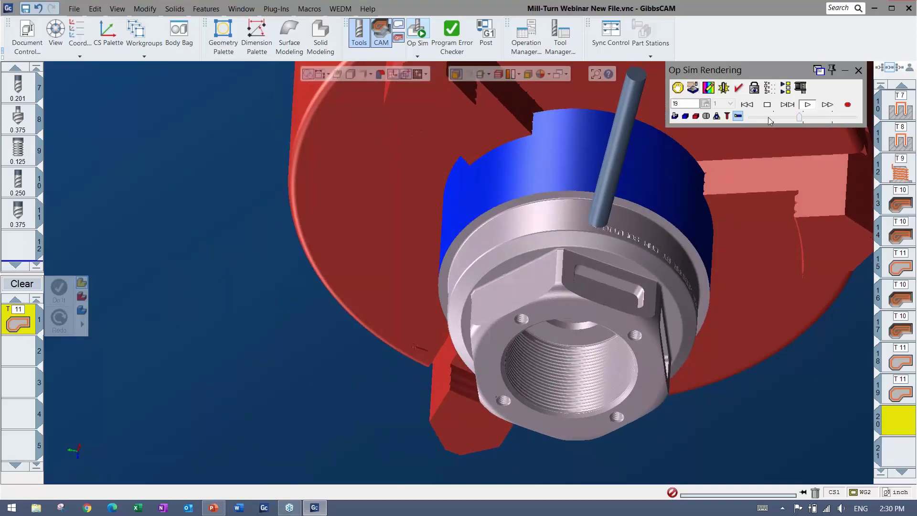
{"action": "left_click", "coordinate": [813, 118]}
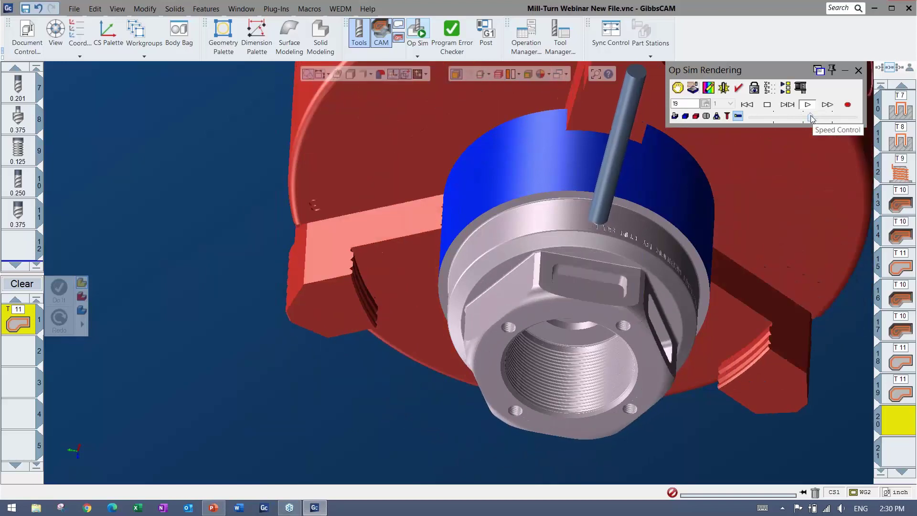
{"action": "middle_click_drag", "start_coordinate": [697, 235], "coordinate": [395, 314]}
{"action": "middle_click_drag", "start_coordinate": [506, 287], "coordinate": [605, 325]}
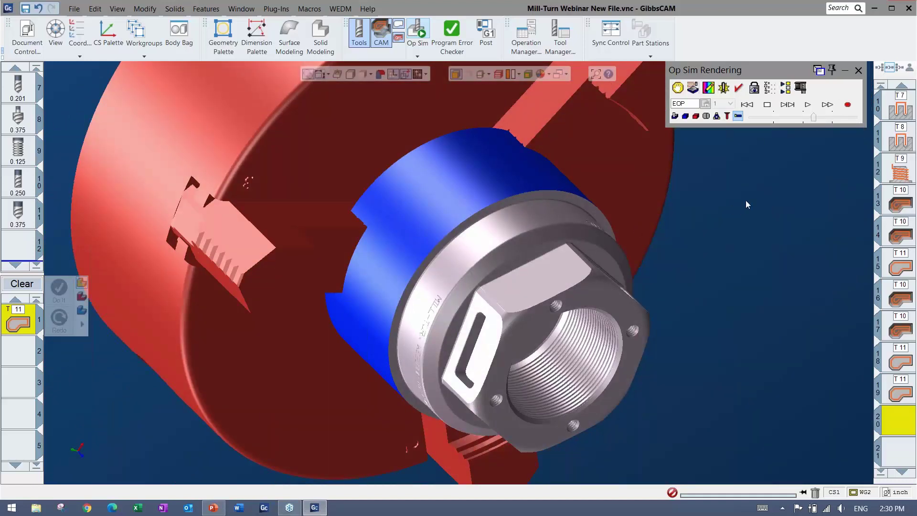
{"action": "left_click", "coordinate": [859, 70]}
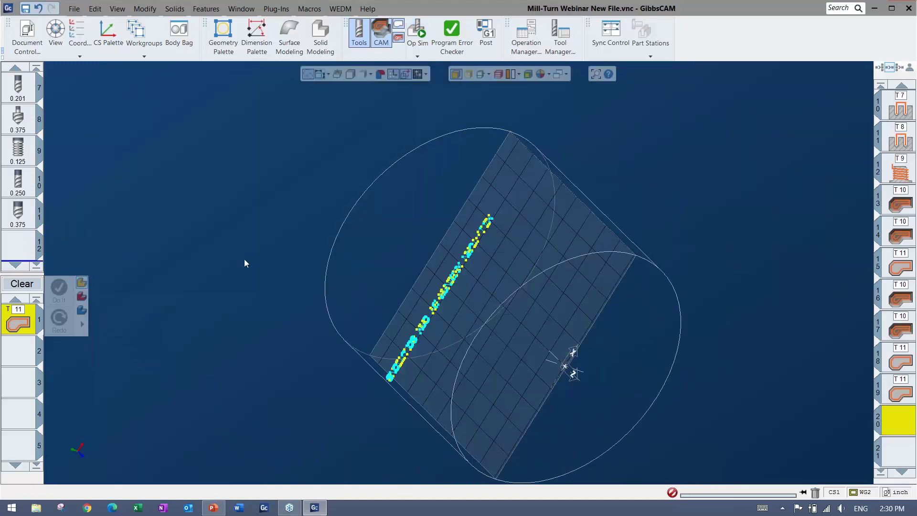
Clear the process list and load the "9 - Part Off" process list from the Mill-Turn Webinar folder.
{"action": "left_click", "coordinate": [12, 286]}
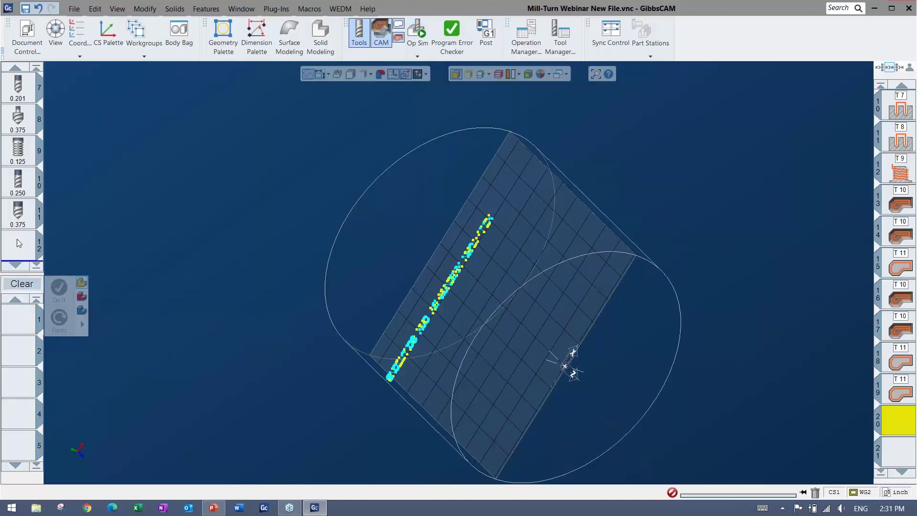
{"action": "right_click", "coordinate": [15, 319]}
{"action": "mouse_move", "coordinate": [42, 406]}
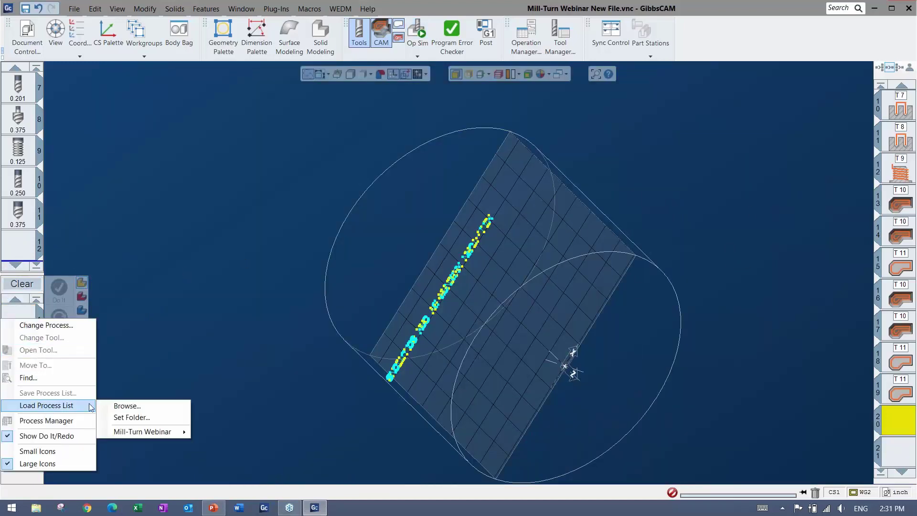
{"action": "mouse_move", "coordinate": [141, 433]}
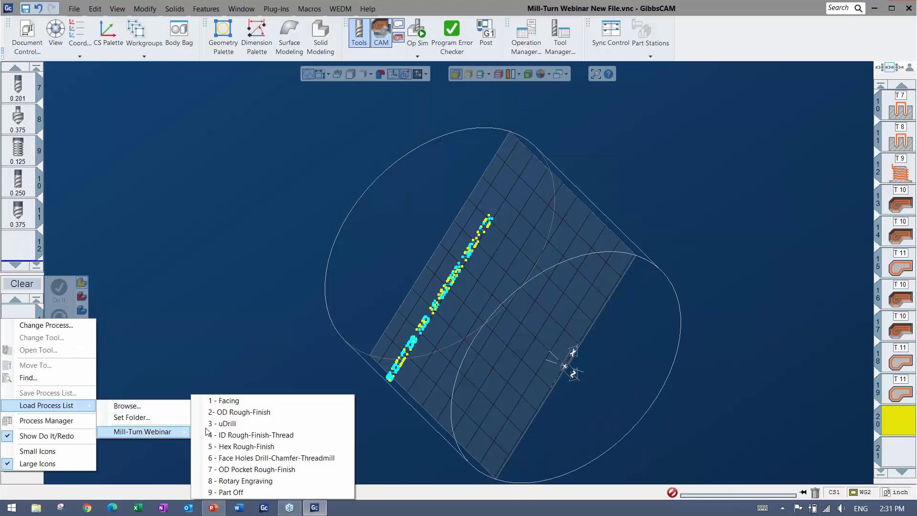
{"action": "left_click", "coordinate": [231, 493]}
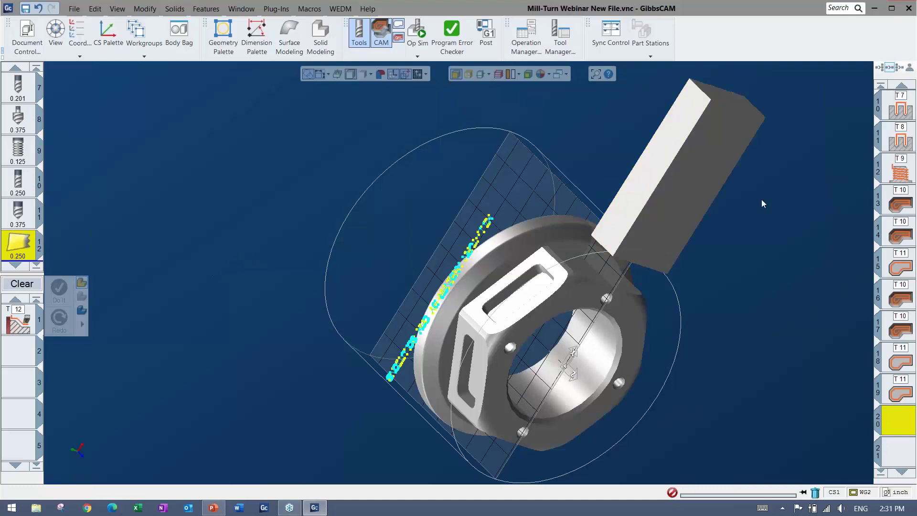
Put the rectangular block solid above the part into the Body Bag and close the bag.
{"action": "left_click", "coordinate": [671, 208]}
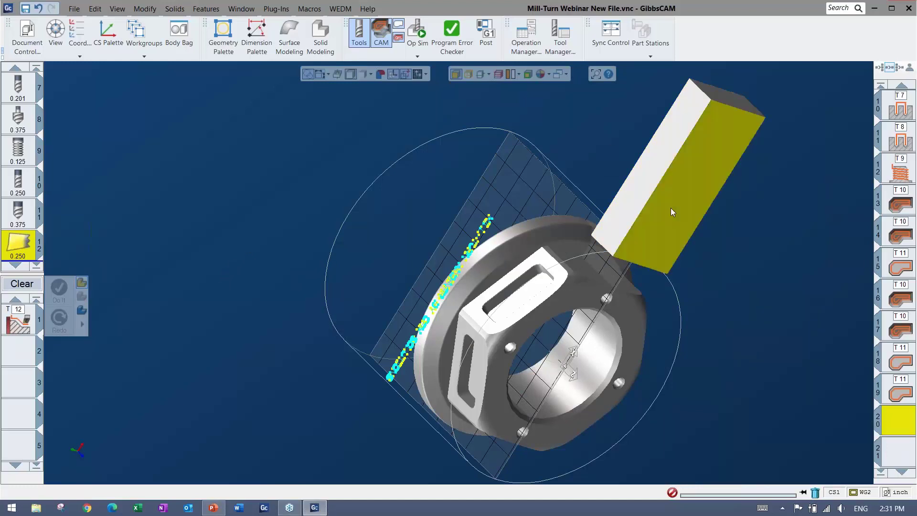
{"action": "double_click", "coordinate": [688, 177]}
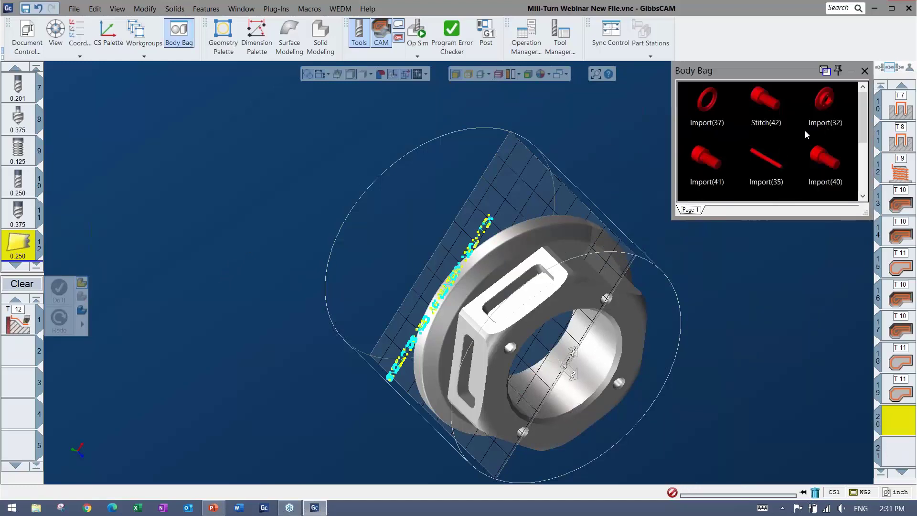
{"action": "left_click", "coordinate": [865, 72]}
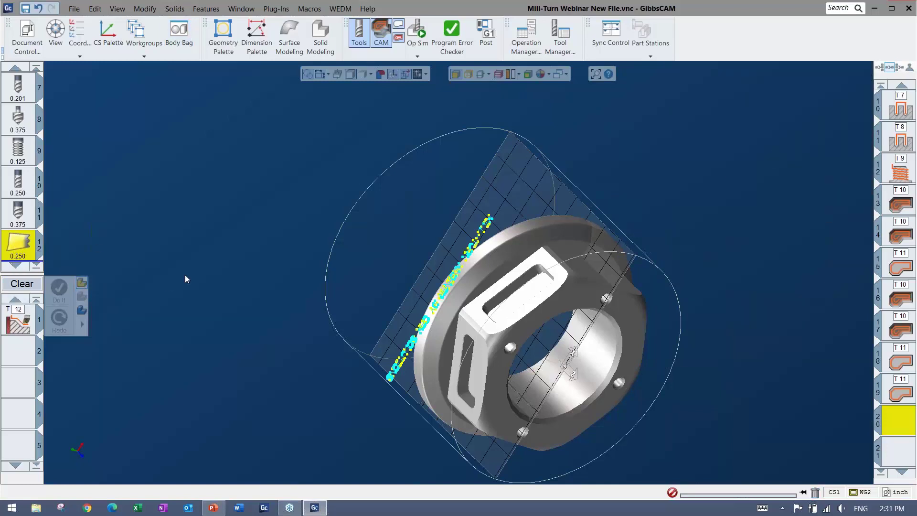
Return to the home view and turn on the profiler to show the part's turning profile.
{"action": "key", "text": "ctrl+h"}
{"action": "middle_click_drag", "start_coordinate": [254, 281], "coordinate": [240, 250]}
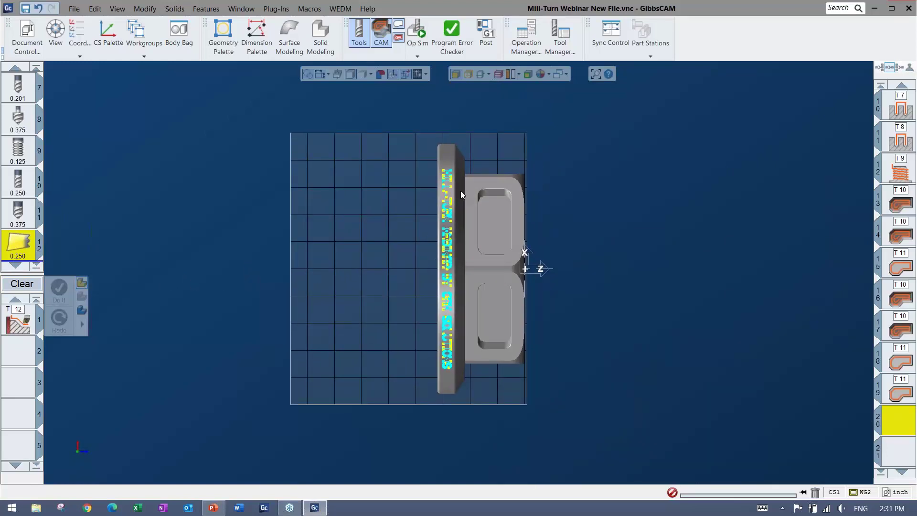
{"action": "left_click", "coordinate": [488, 74]}
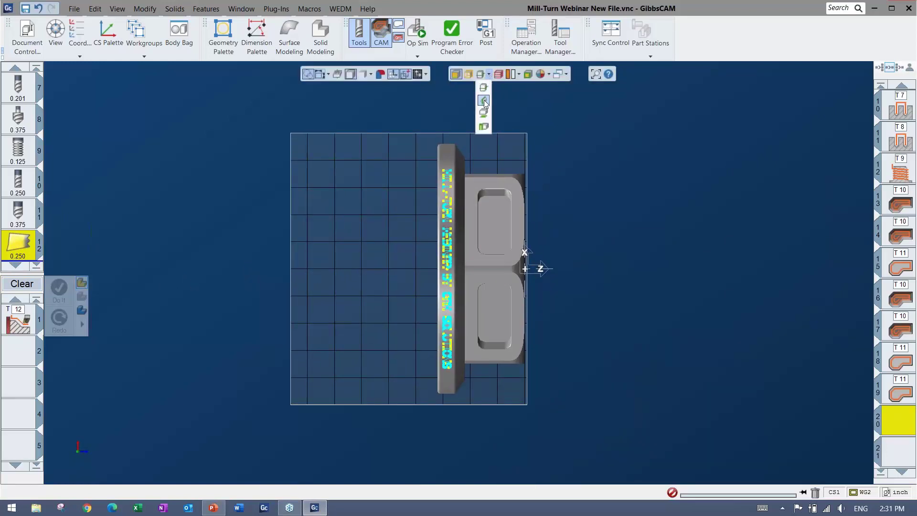
{"action": "left_click", "coordinate": [486, 104]}
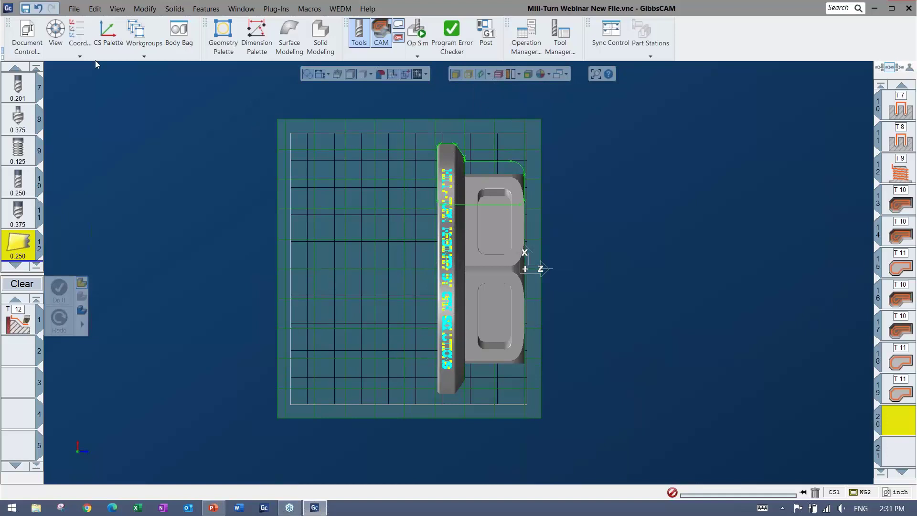
{"action": "left_click", "coordinate": [79, 56]}
{"action": "left_click", "coordinate": [445, 8]}
Select the turning profile for the part-off with its machining markers on the flange's back face.
{"action": "scroll", "coordinate": [420, 138], "scroll_direction": "up", "scroll_amount": 3}
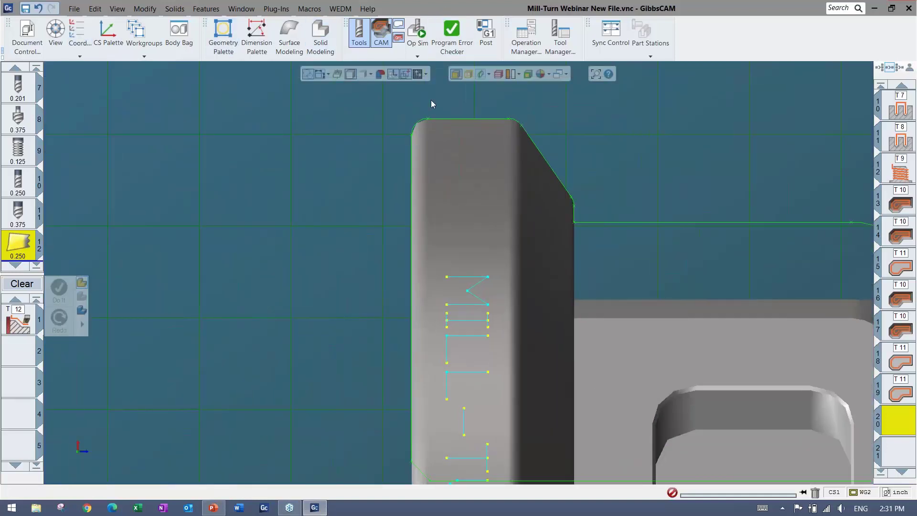
{"action": "scroll", "coordinate": [461, 258], "scroll_direction": "down", "scroll_amount": 2}
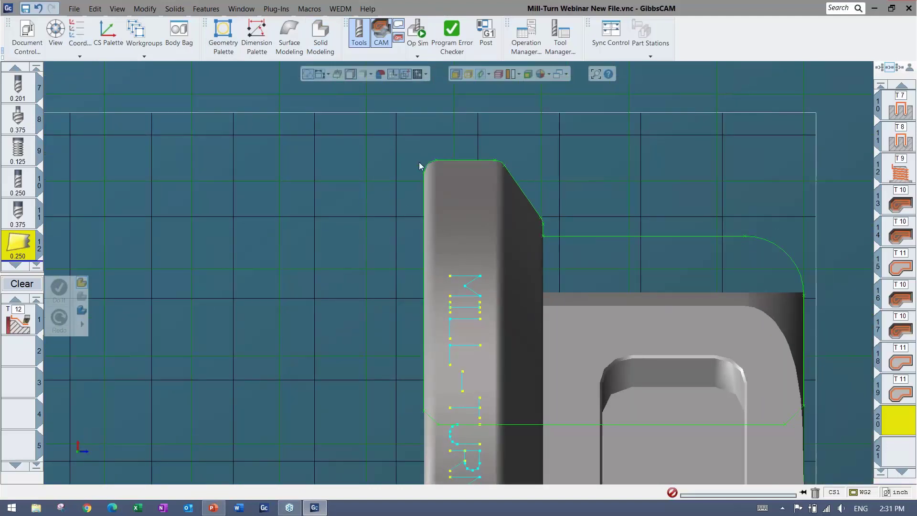
{"action": "left_click", "coordinate": [441, 160]}
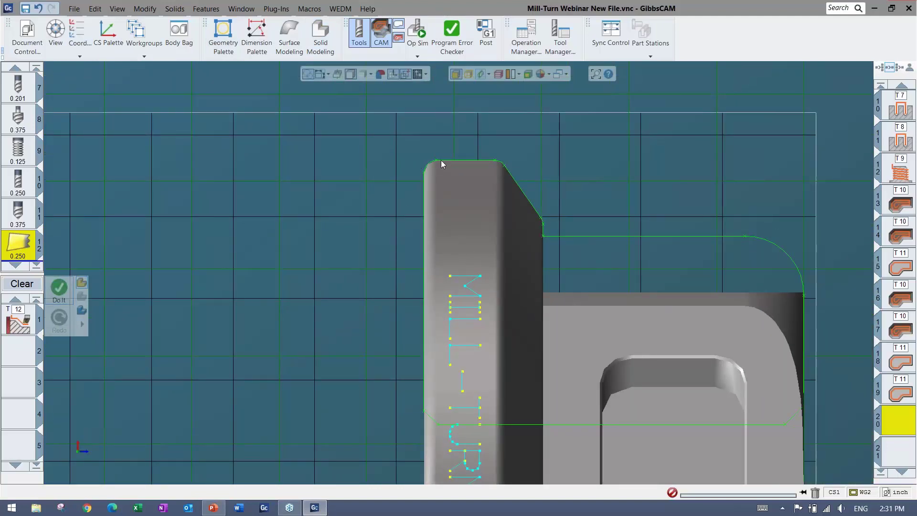
{"action": "left_click", "coordinate": [423, 185]}
{"action": "left_click", "coordinate": [426, 193]}
{"action": "left_click", "coordinate": [426, 193]}
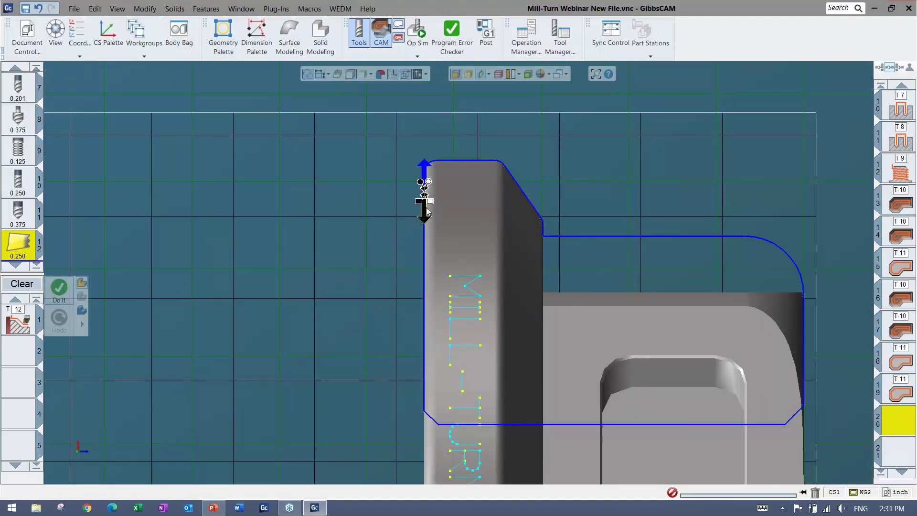
Set the part-off start marker above the flange with the end marker partway down its back face, and generate the first operation.
{"action": "left_click_drag", "start_coordinate": [428, 182], "coordinate": [429, 84]}
{"action": "left_click_drag", "start_coordinate": [422, 184], "coordinate": [421, 193]}
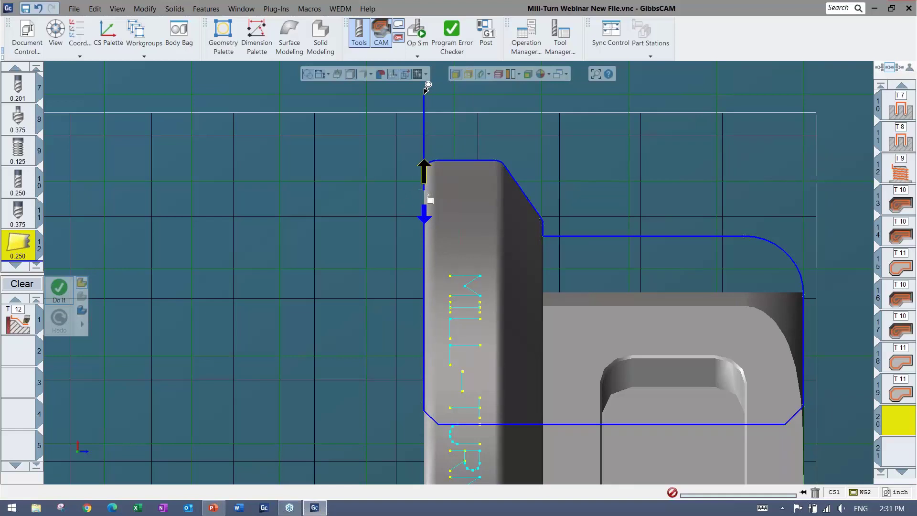
{"action": "left_click", "coordinate": [429, 85]}
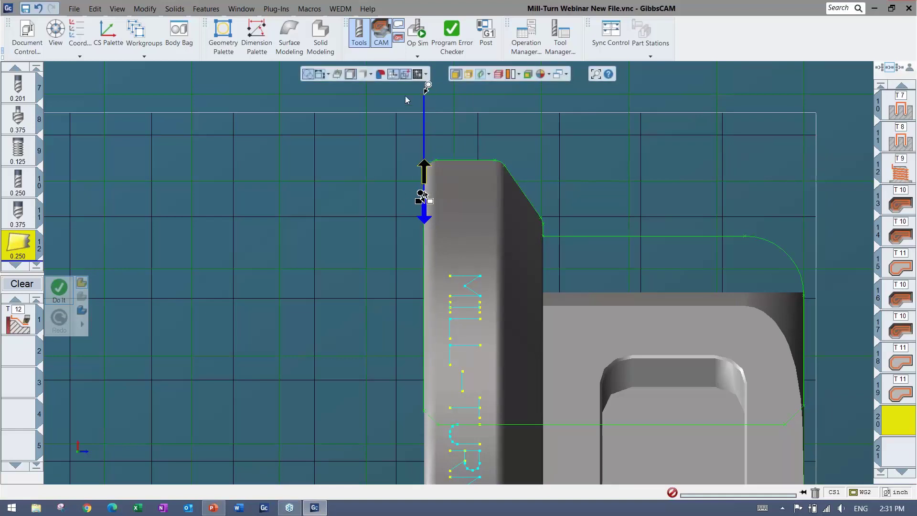
{"action": "left_click", "coordinate": [57, 292]}
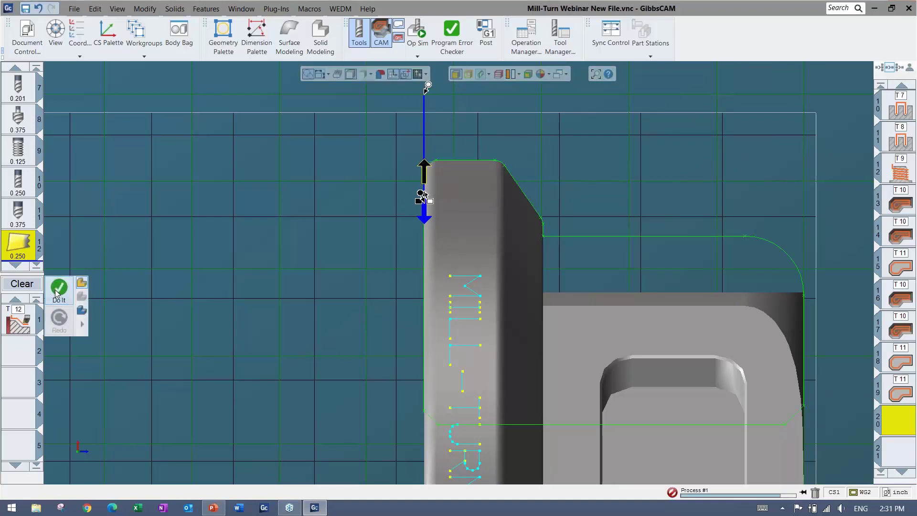
Generate a second part-off operation from the flange's outer edge around the corner and down the back face.
{"action": "left_click", "coordinate": [423, 162]}
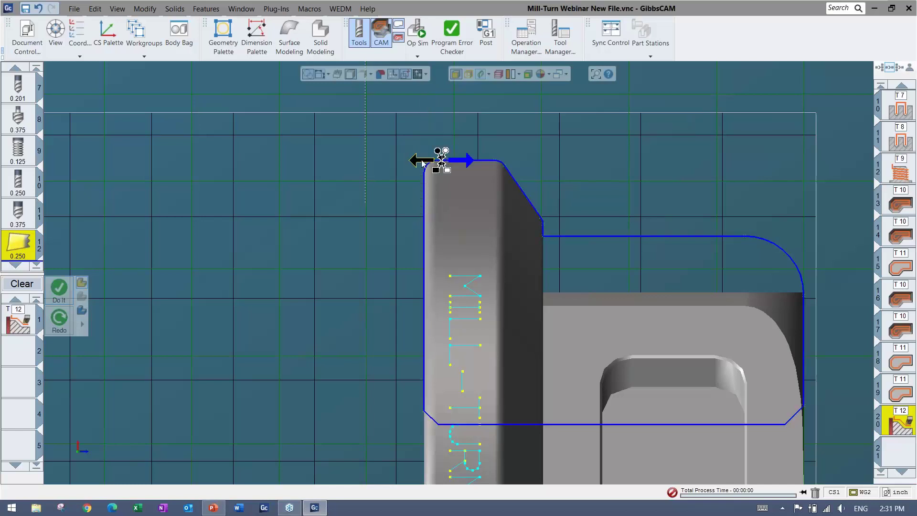
{"action": "left_click", "coordinate": [415, 161]}
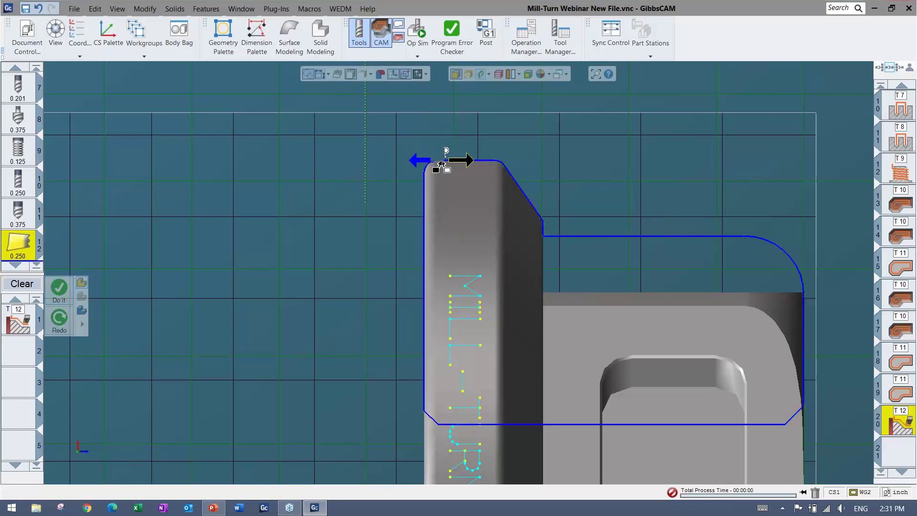
{"action": "left_click", "coordinate": [424, 385]}
{"action": "left_click_drag", "start_coordinate": [421, 380], "coordinate": [421, 456]}
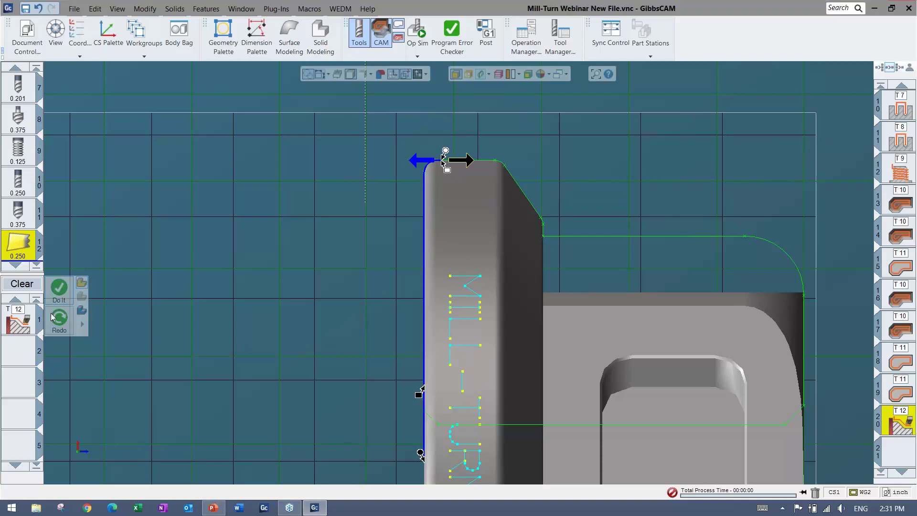
{"action": "left_click", "coordinate": [63, 292]}
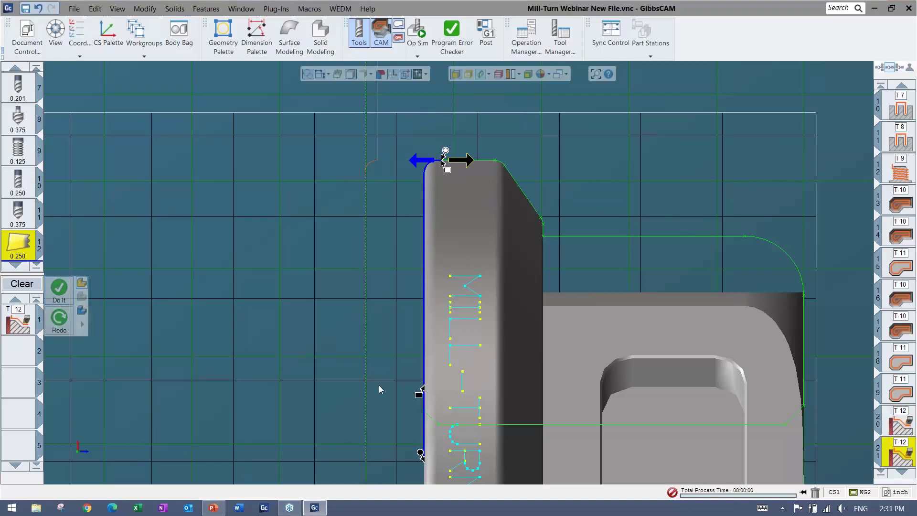
Deselect the part-off operations and hide the turning profile, showing the part in isometric view.
{"action": "scroll", "coordinate": [275, 330], "scroll_direction": "down", "scroll_amount": 3}
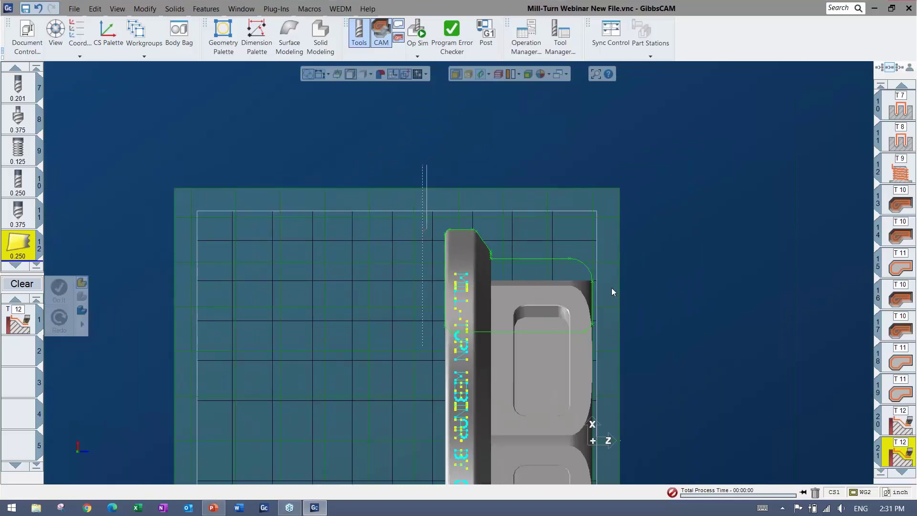
{"action": "left_click", "coordinate": [875, 437]}
{"action": "scroll", "coordinate": [906, 383], "scroll_direction": "down", "scroll_amount": 5}
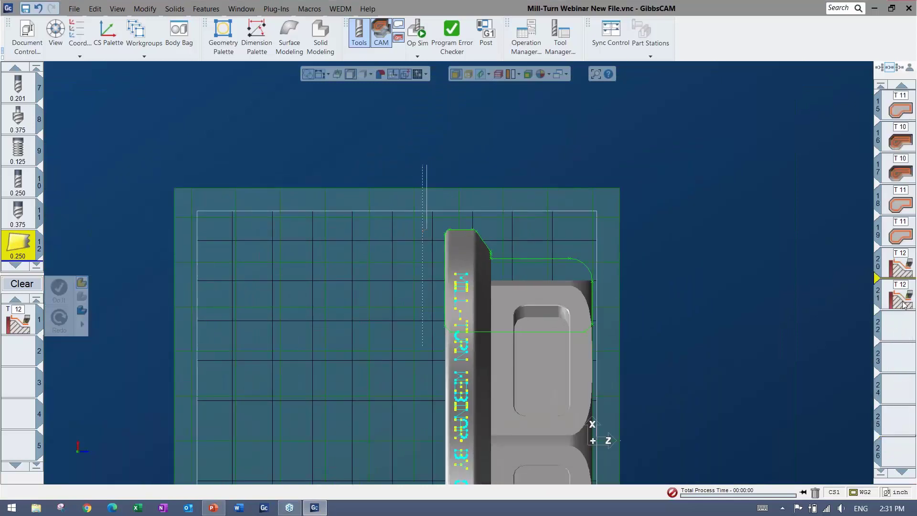
{"action": "left_click", "coordinate": [902, 302]}
{"action": "left_click", "coordinate": [899, 325]}
{"action": "scroll", "coordinate": [902, 326], "scroll_direction": "up", "scroll_amount": 5}
{"action": "scroll", "coordinate": [903, 330], "scroll_direction": "up", "scroll_amount": 4}
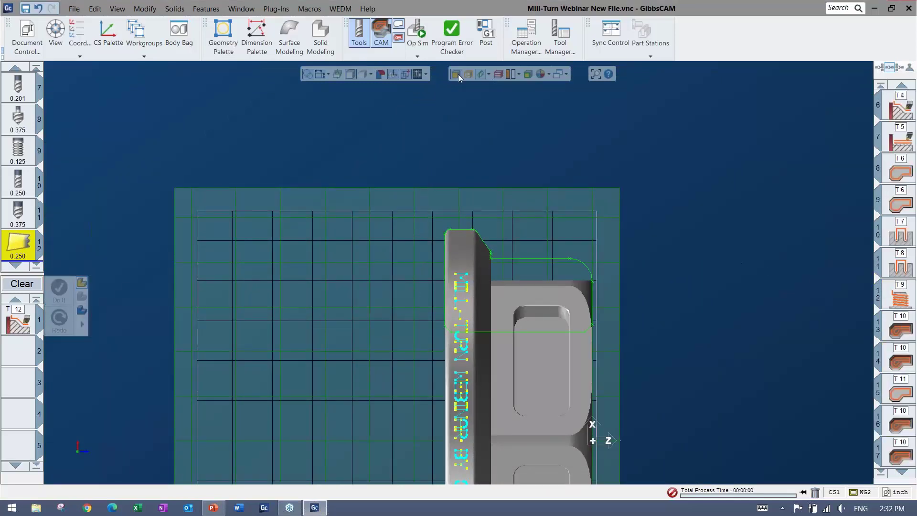
{"action": "left_click", "coordinate": [482, 74]}
{"action": "middle_click_drag", "start_coordinate": [432, 189], "coordinate": [412, 80]}
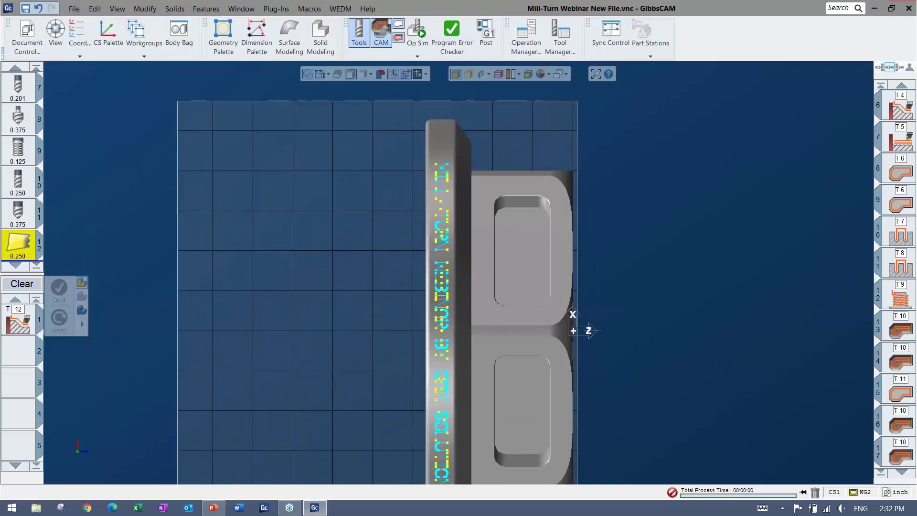
{"action": "key", "text": "ctrl+i"}
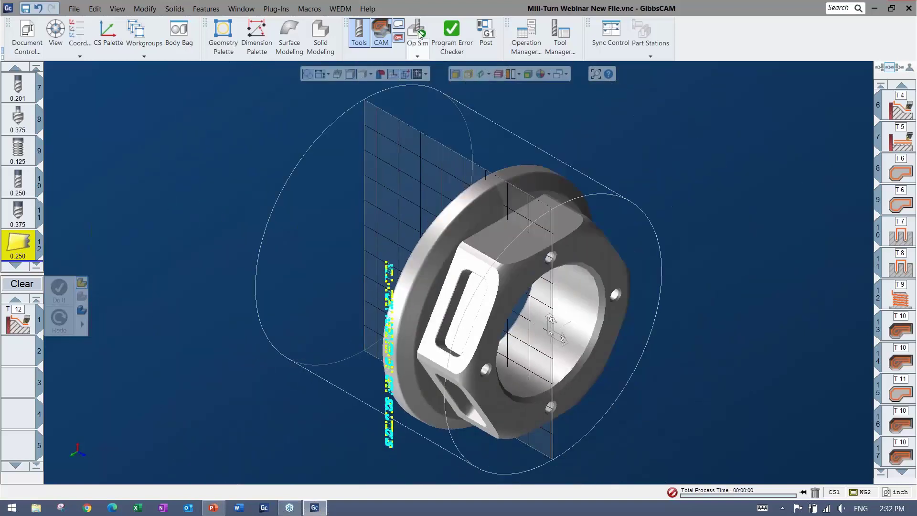
{"action": "scroll", "coordinate": [22, 231], "scroll_direction": "down", "scroll_amount": 1}
{"action": "scroll", "coordinate": [22, 231], "scroll_direction": "up", "scroll_amount": 4}
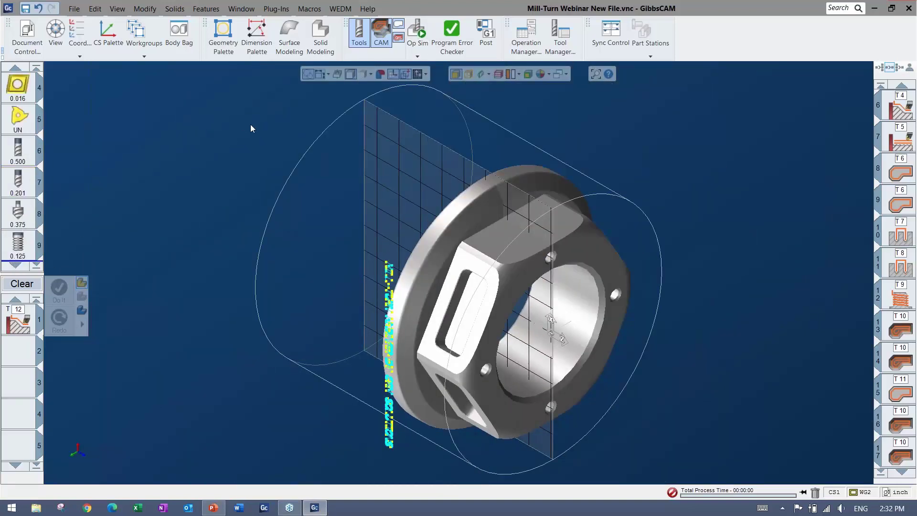
Resume the operation simulation at a slower speed and watch the remaining operations from the home view.
{"action": "left_click", "coordinate": [416, 34]}
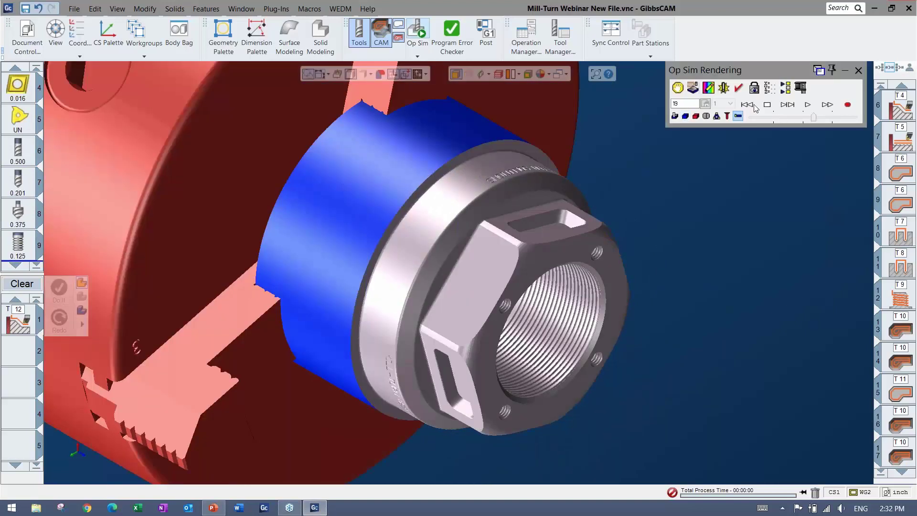
{"action": "left_click_drag", "start_coordinate": [791, 119], "coordinate": [765, 118]}
{"action": "left_click", "coordinate": [807, 104]}
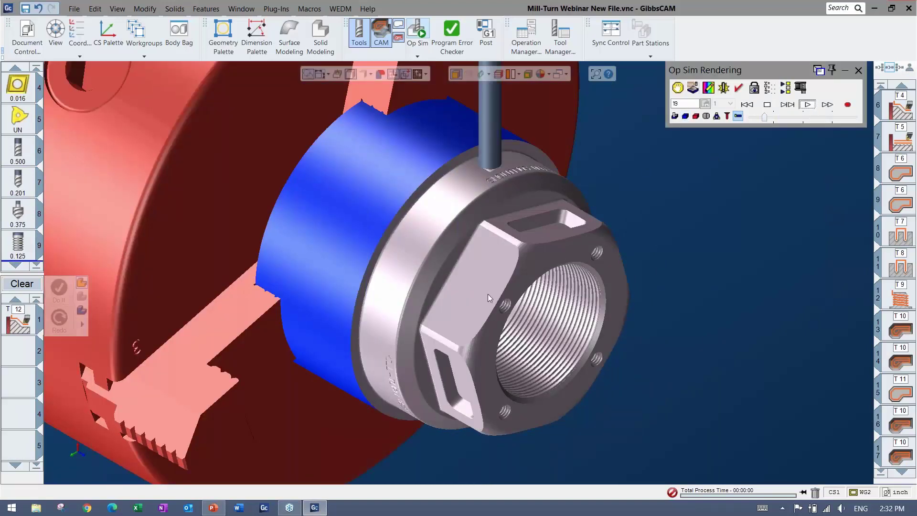
{"action": "middle_click_drag", "start_coordinate": [480, 317], "coordinate": [711, 238]}
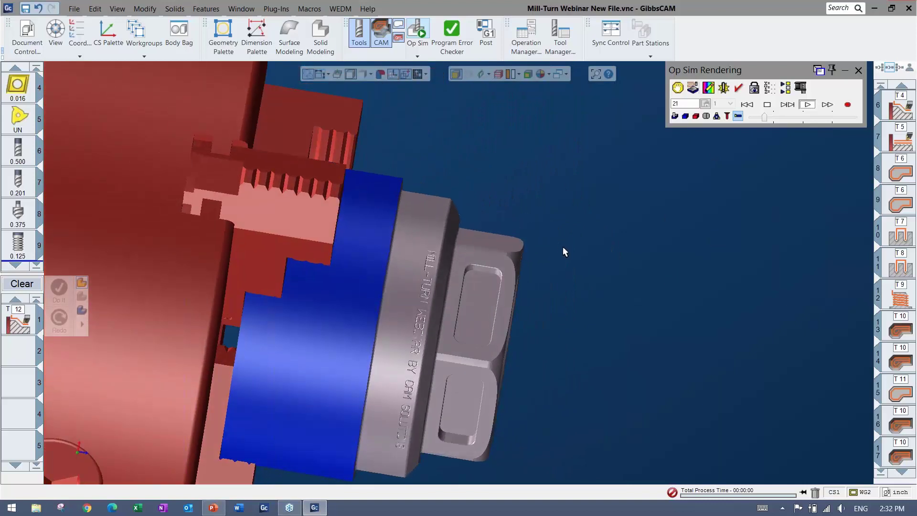
{"action": "key", "text": "ctrl+h"}
{"action": "middle_click_drag", "start_coordinate": [459, 321], "coordinate": [494, 284]}
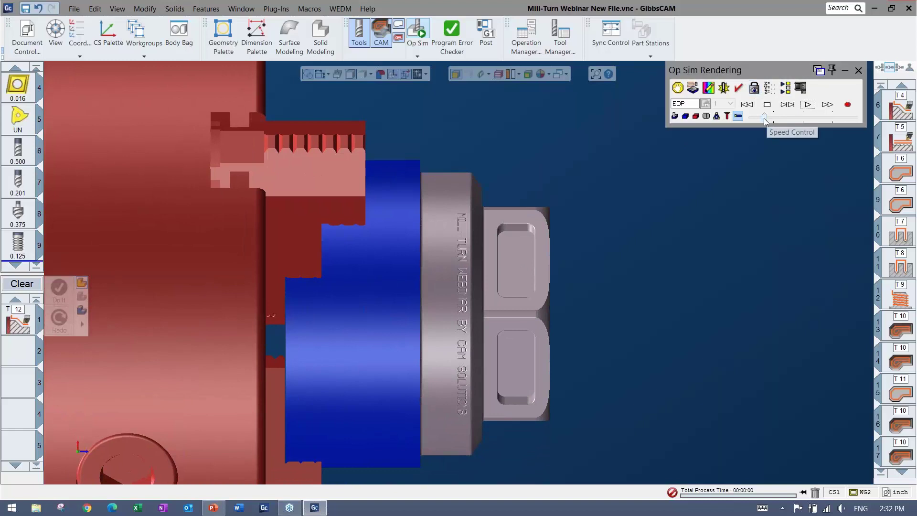
Rewind the simulation and set its Stop Before Operation condition to 20, the first part-off operation.
{"action": "left_click", "coordinate": [748, 104]}
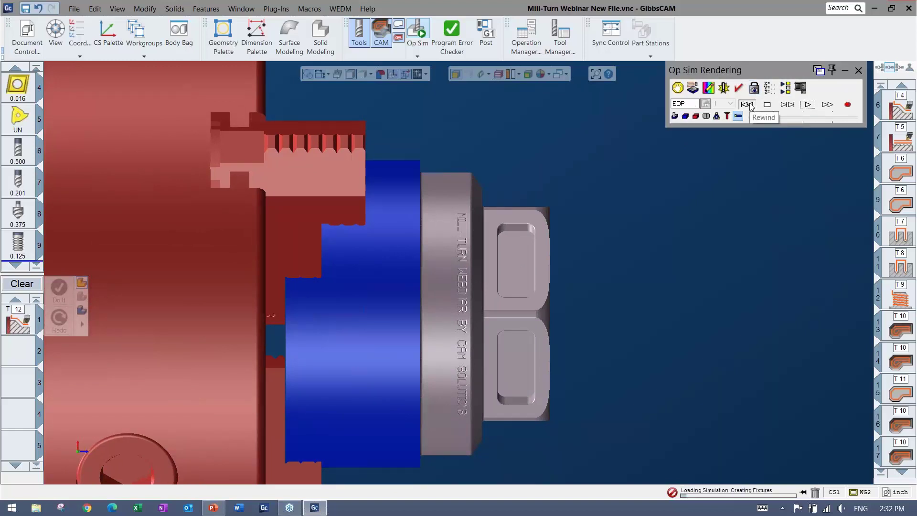
{"action": "left_click", "coordinate": [806, 105]}
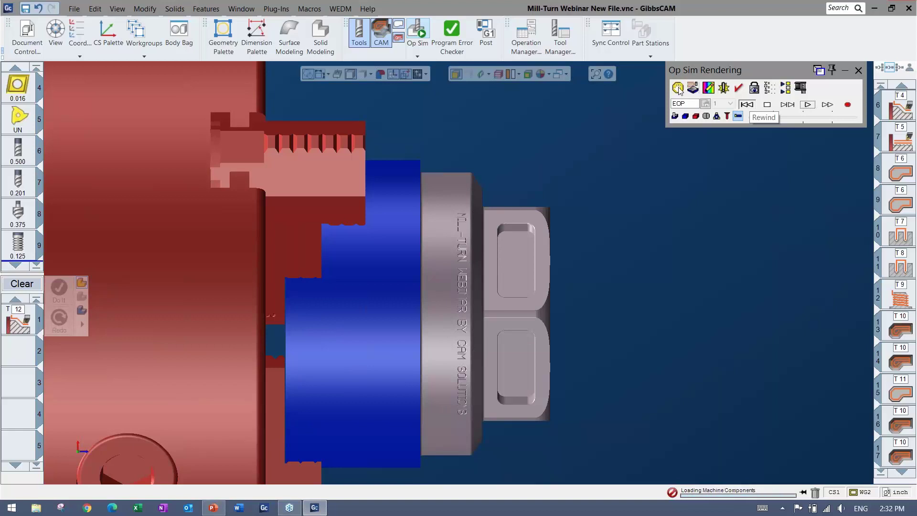
{"action": "left_click", "coordinate": [678, 88]}
{"action": "double_click", "coordinate": [128, 285]}
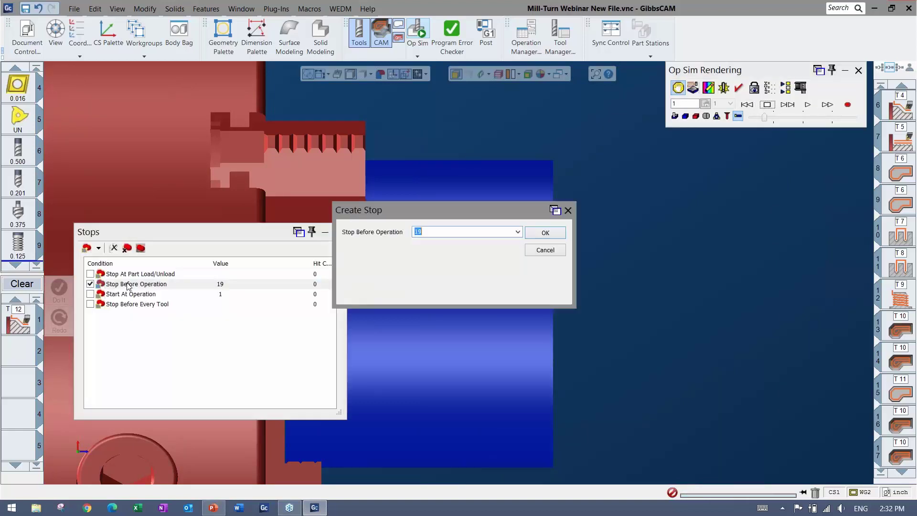
{"action": "left_click", "coordinate": [543, 234]}
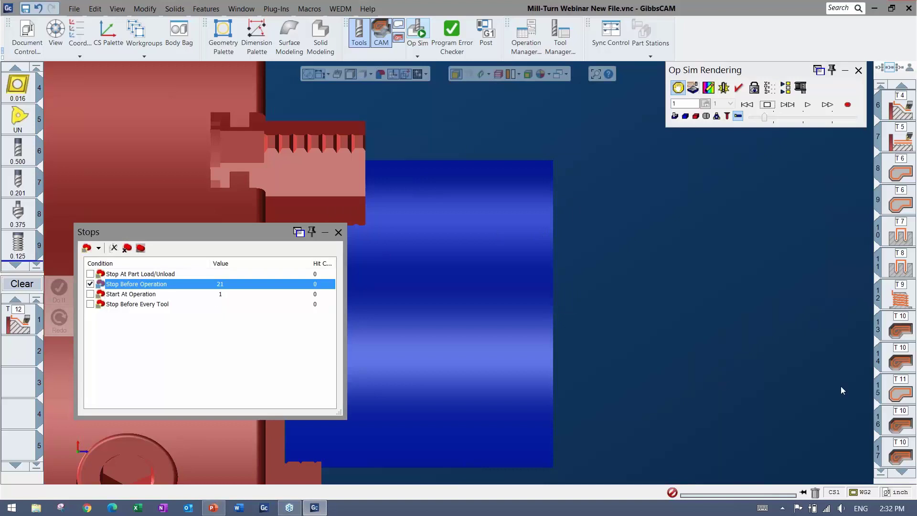
{"action": "double_click", "coordinate": [127, 285]}
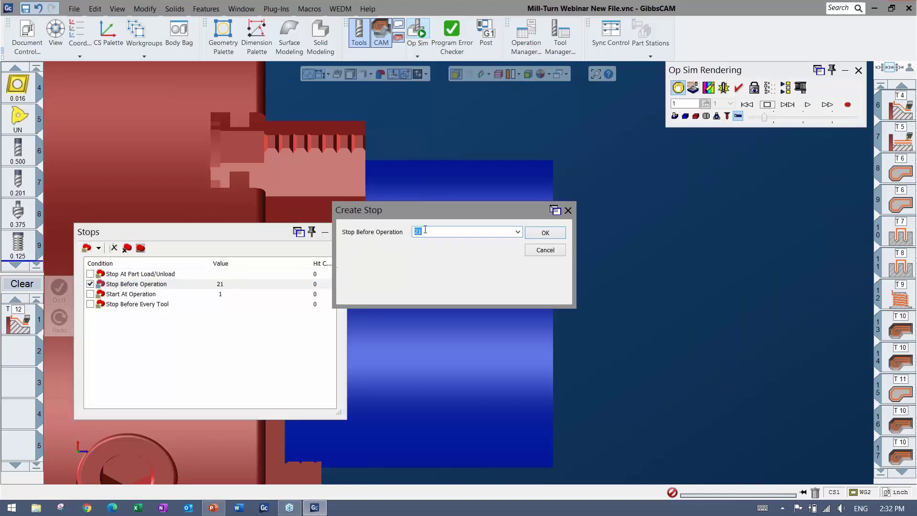
{"action": "left_click", "coordinate": [545, 234]}
{"action": "left_click", "coordinate": [900, 392]}
{"action": "scroll", "coordinate": [897, 432], "scroll_direction": "down", "scroll_amount": 2}
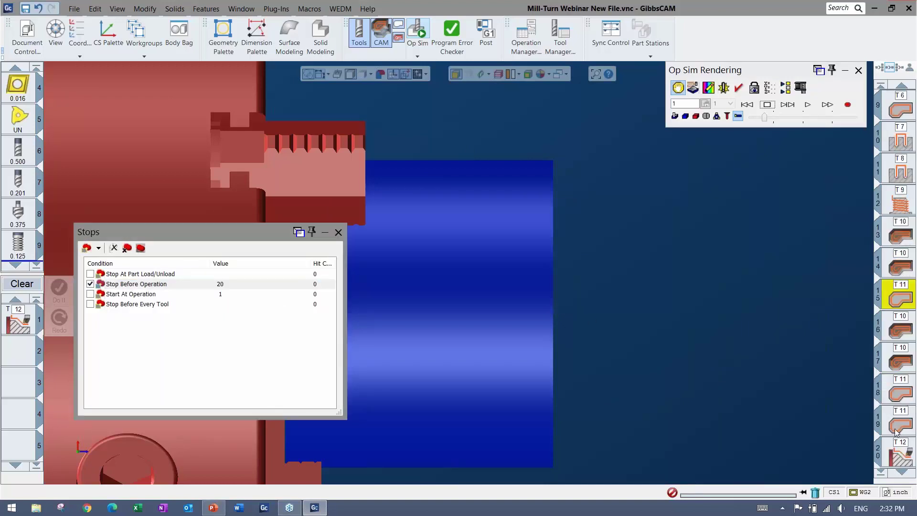
{"action": "scroll", "coordinate": [897, 435], "scroll_direction": "down", "scroll_amount": 2}
{"action": "left_click", "coordinate": [338, 232]}
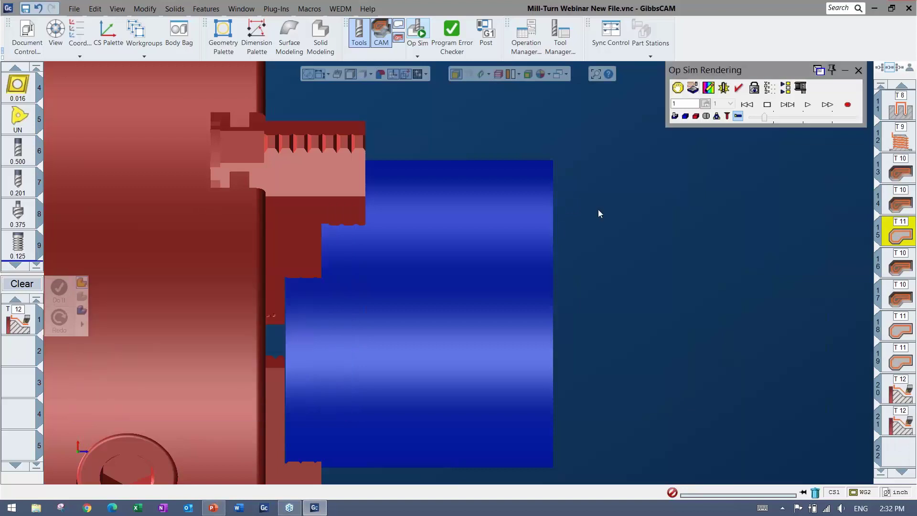
Run the simulation at high speed up to the stop before the part-off operations.
{"action": "left_click", "coordinate": [808, 105]}
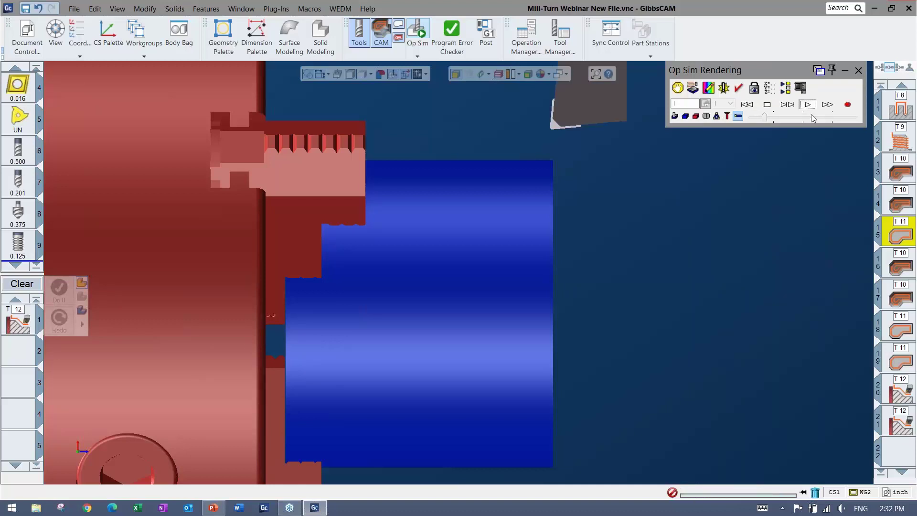
{"action": "left_click_drag", "start_coordinate": [814, 118], "coordinate": [845, 117]}
{"action": "scroll", "coordinate": [491, 246], "scroll_direction": "down", "scroll_amount": 1}
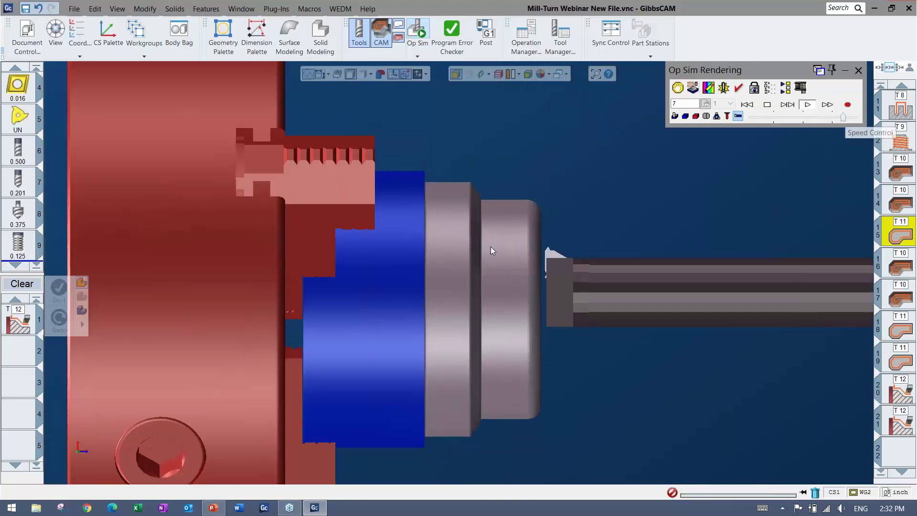
{"action": "right_click", "coordinate": [455, 271]}
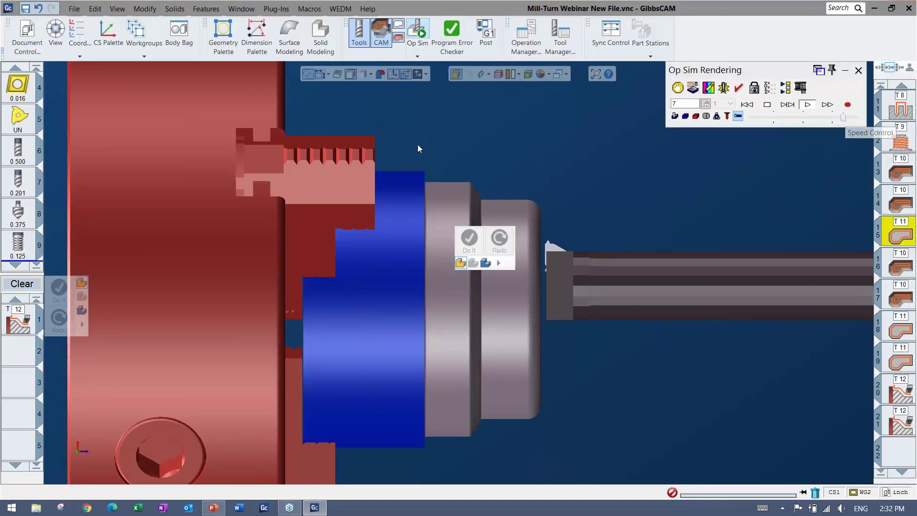
{"action": "left_click", "coordinate": [828, 105]}
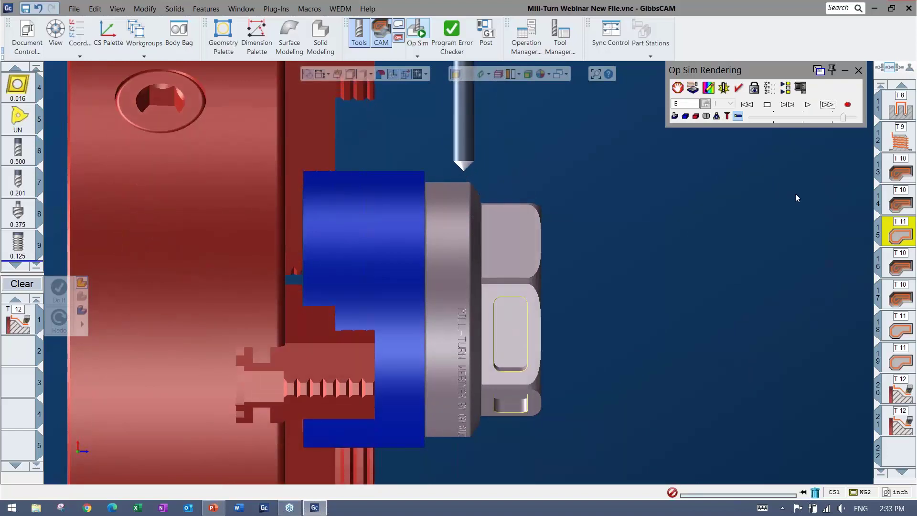
Slow the simulation down and play the two part-off operations through to the end of the program.
{"action": "left_click", "coordinate": [878, 249]}
{"action": "left_click", "coordinate": [770, 116]}
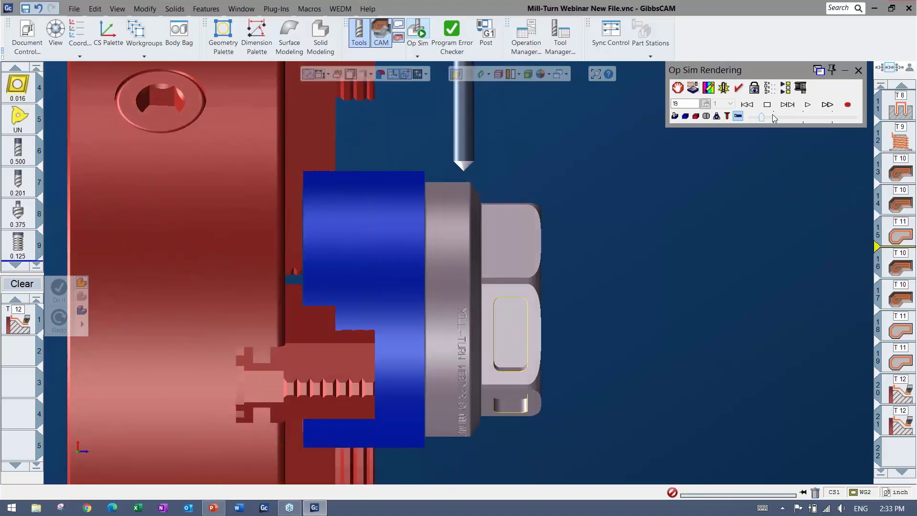
{"action": "left_click", "coordinate": [808, 105]}
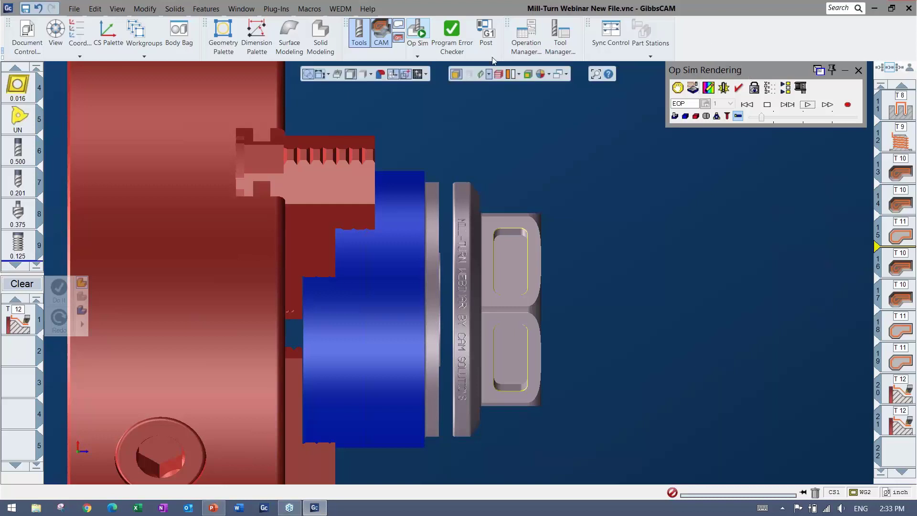
Review the Post Processor output options and close them without processing.
{"action": "left_click", "coordinate": [488, 32]}
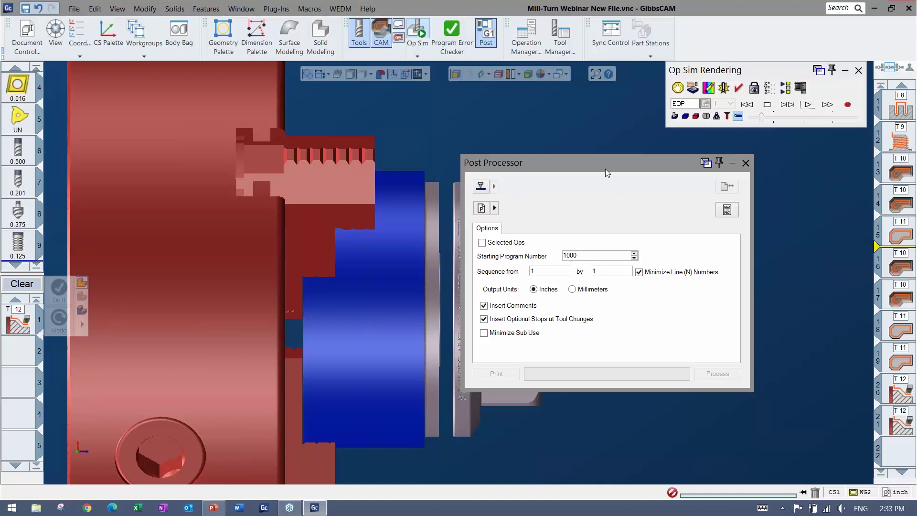
{"action": "left_click", "coordinate": [747, 163]}
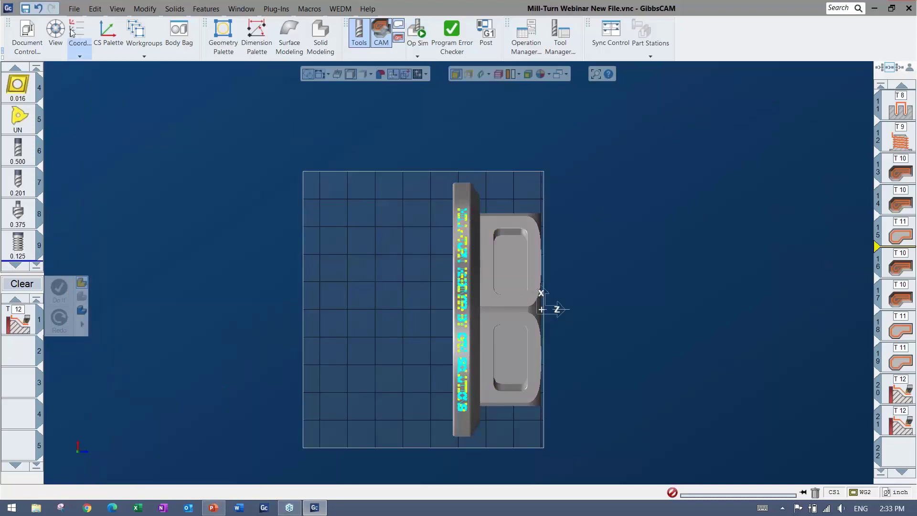
Save the finished mill-turn part file and open the first recent package, the Mill-Turn one.
{"action": "left_click", "coordinate": [74, 8]}
{"action": "left_click", "coordinate": [90, 74]}
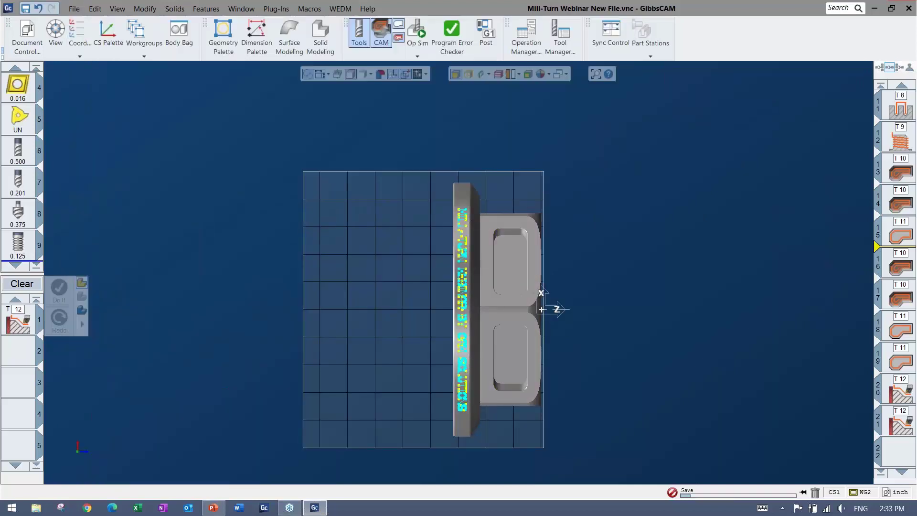
{"action": "left_click", "coordinate": [75, 8]}
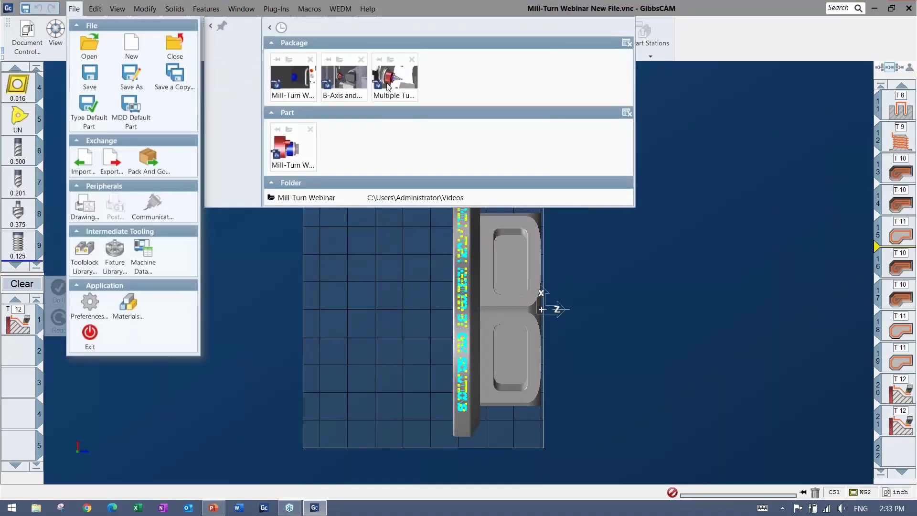
{"action": "left_click", "coordinate": [293, 80]}
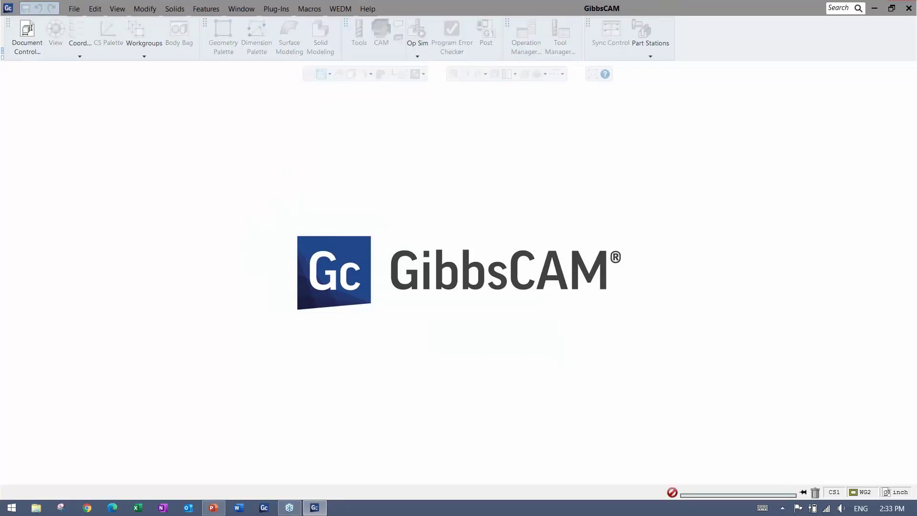
Load the Mill-Turn package without its user interface changes and start its machine simulation at a slightly raised speed.
{"action": "left_click", "coordinate": [530, 310]}
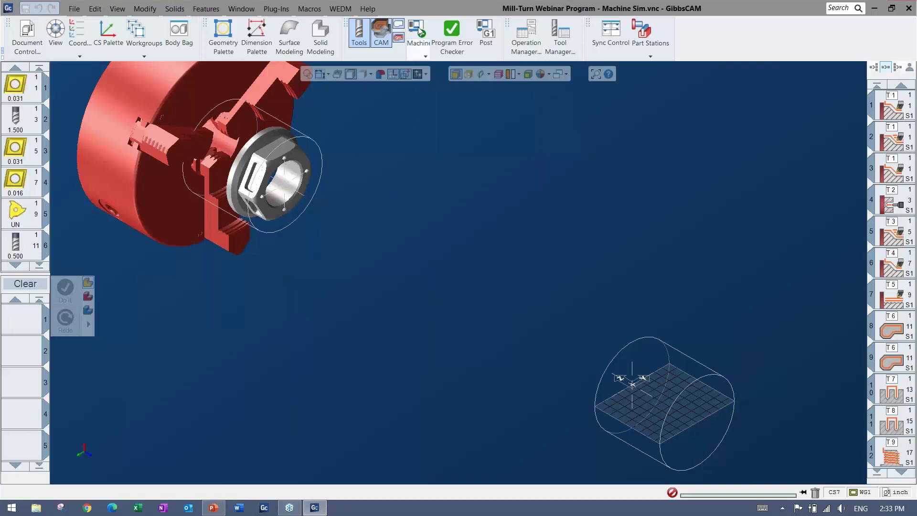
{"action": "left_click", "coordinate": [418, 31]}
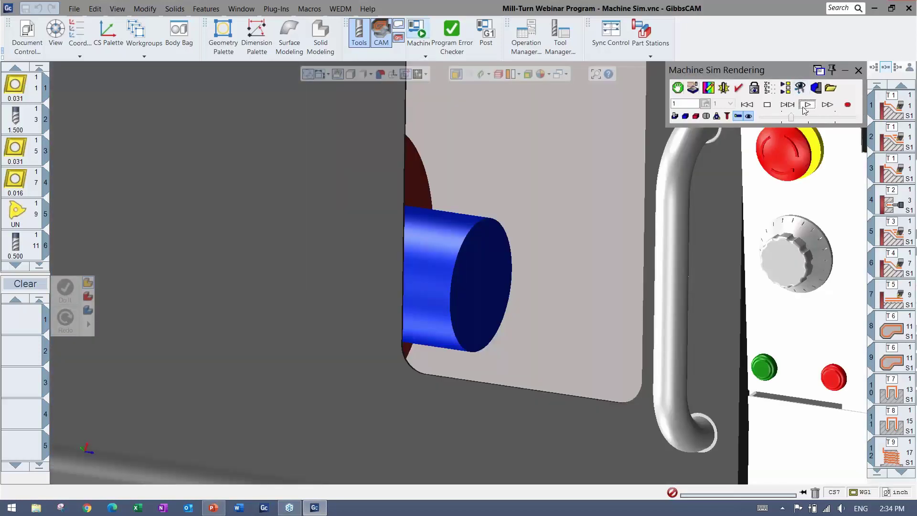
{"action": "left_click", "coordinate": [806, 106]}
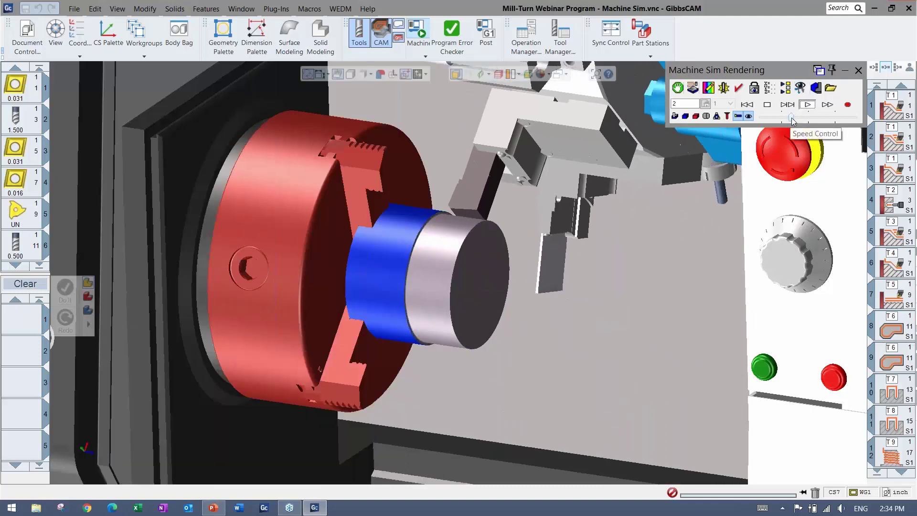
{"action": "left_click_drag", "start_coordinate": [791, 117], "coordinate": [801, 118]}
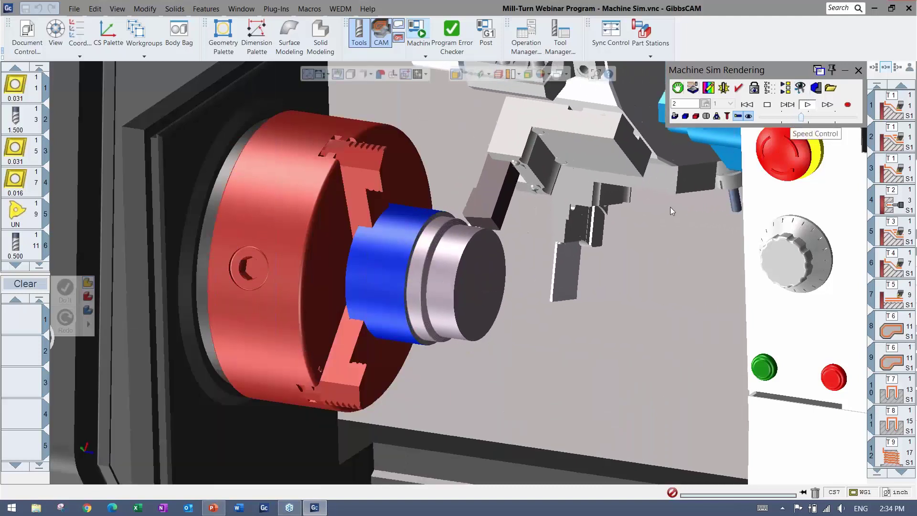
Examine the chuck, turret and workpiece inside the Haas machine while the turning and drilling operations play.
{"action": "scroll", "coordinate": [567, 258], "scroll_direction": "down", "scroll_amount": 3}
{"action": "middle_click_drag", "start_coordinate": [566, 258], "coordinate": [519, 254]}
{"action": "scroll", "coordinate": [492, 192], "scroll_direction": "down", "scroll_amount": 2}
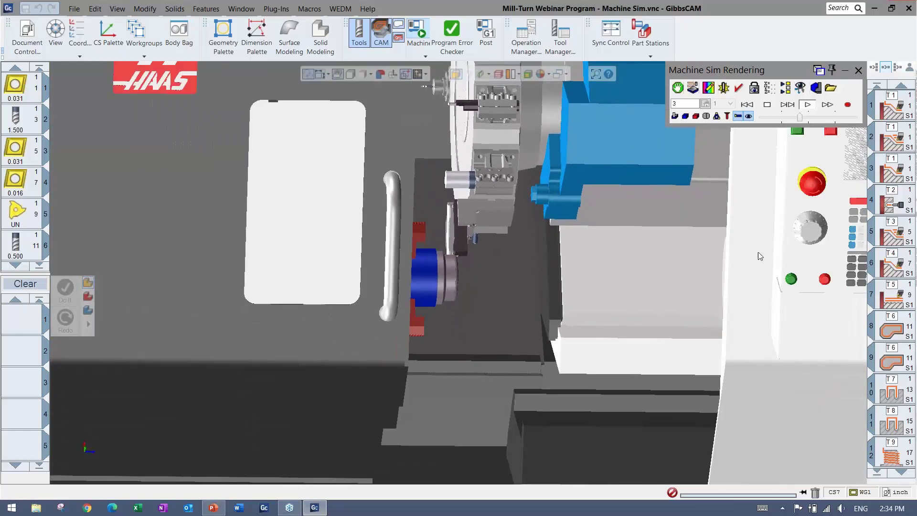
{"action": "scroll", "coordinate": [646, 271], "scroll_direction": "down", "scroll_amount": 3}
{"action": "scroll", "coordinate": [581, 253], "scroll_direction": "up", "scroll_amount": 5}
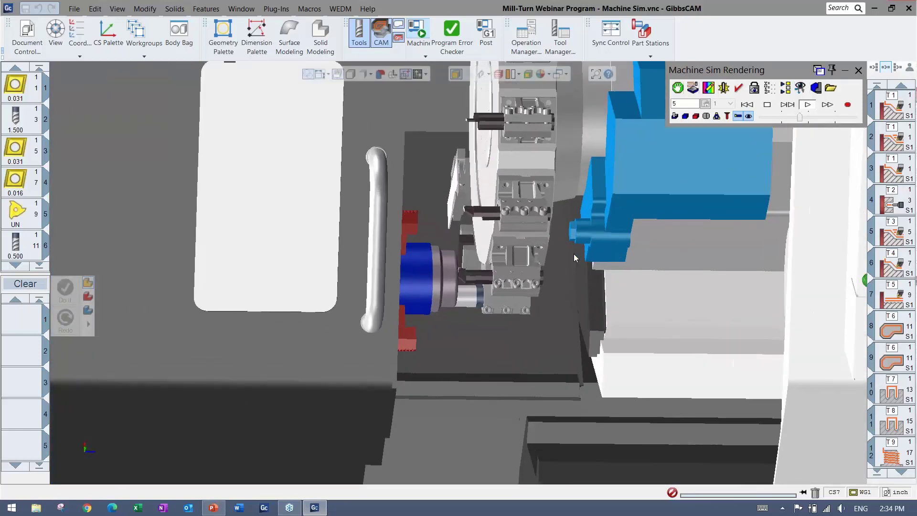
{"action": "scroll", "coordinate": [574, 254], "scroll_direction": "up", "scroll_amount": 2}
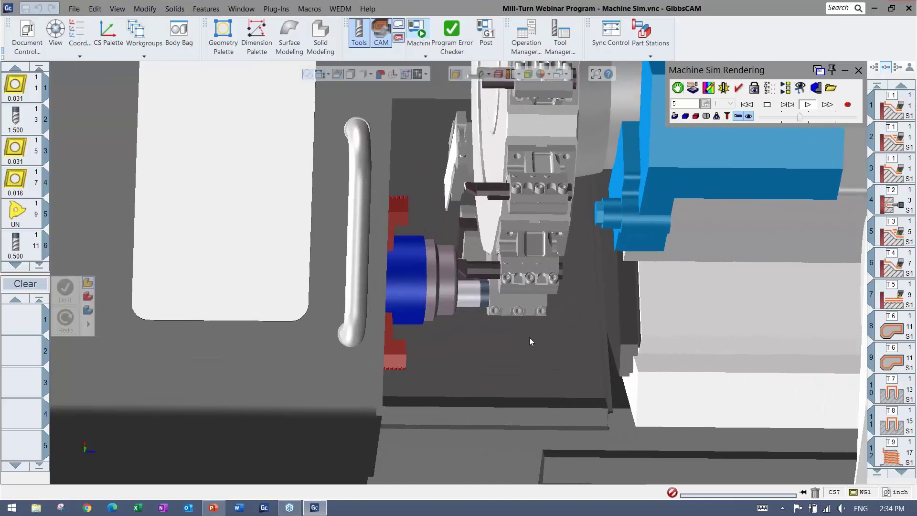
{"action": "middle_click_drag", "start_coordinate": [529, 337], "coordinate": [361, 368]}
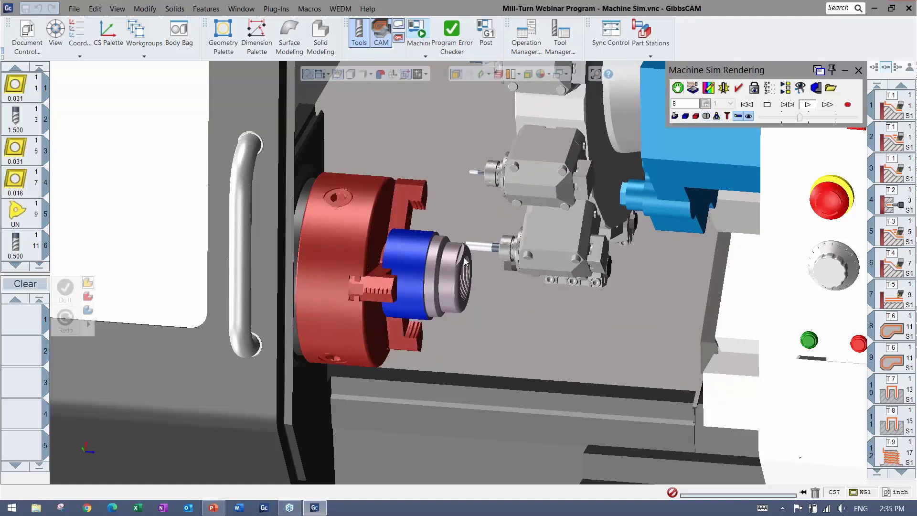
Vary the simulation speed and play the remaining mill-turn operations through to the end of the program.
{"action": "left_click_drag", "start_coordinate": [800, 118], "coordinate": [814, 122]}
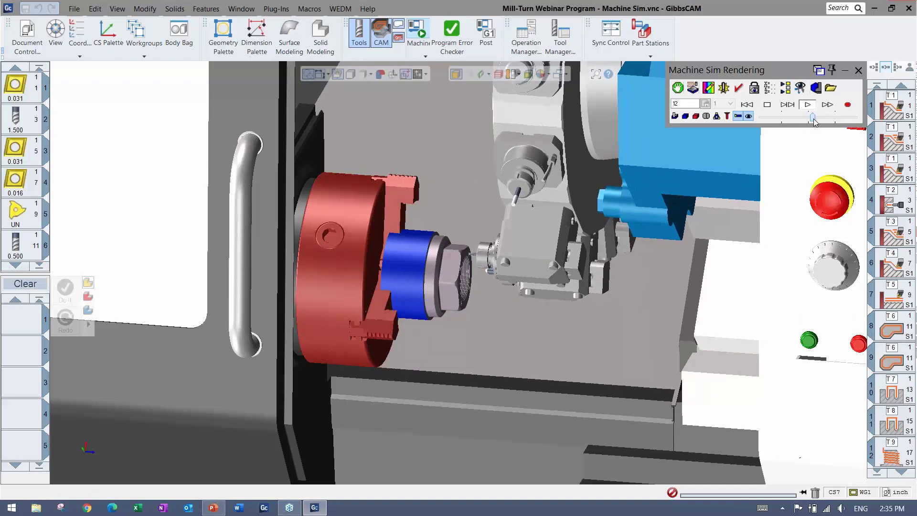
{"action": "left_click_drag", "start_coordinate": [814, 119], "coordinate": [807, 120]}
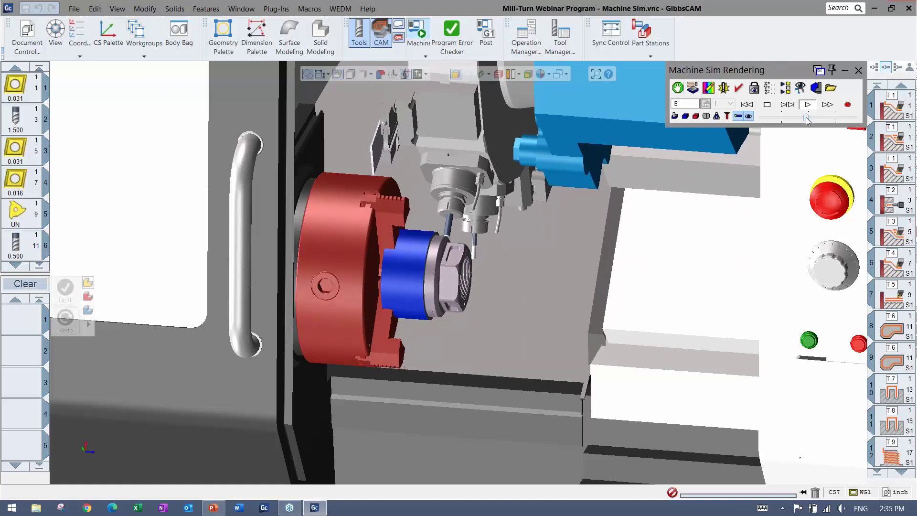
{"action": "left_click_drag", "start_coordinate": [806, 117], "coordinate": [817, 121]}
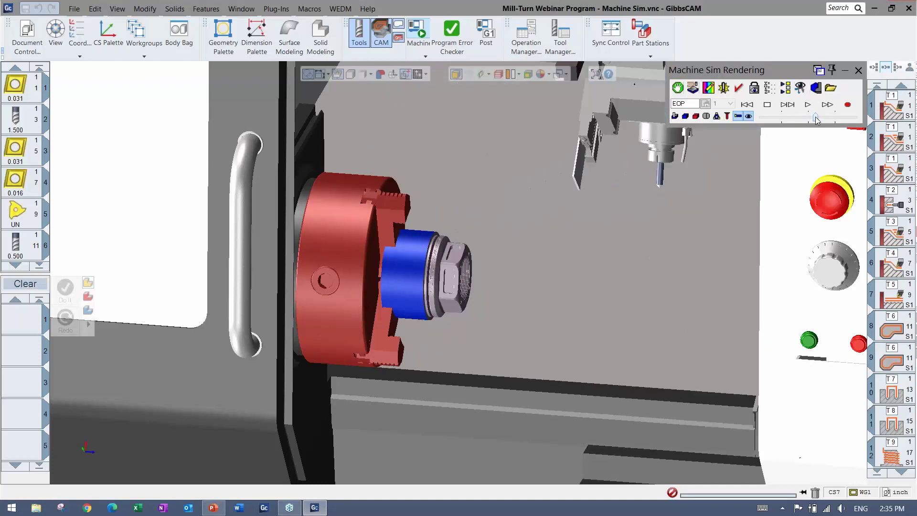
{"action": "middle_click_drag", "start_coordinate": [464, 365], "coordinate": [861, 248]}
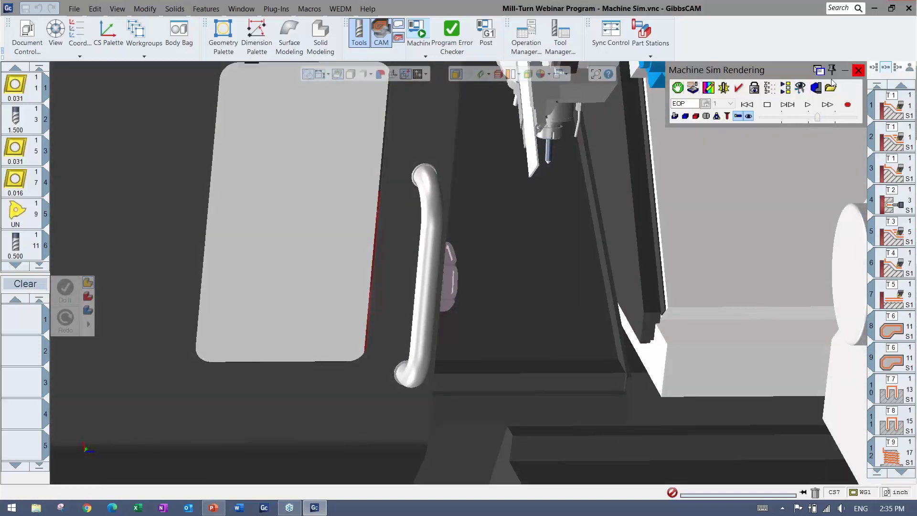
Open the third recent package, the multiple-turret Okuma LU pinch turning one, without applying its user interface changes.
{"action": "left_click", "coordinate": [74, 9]}
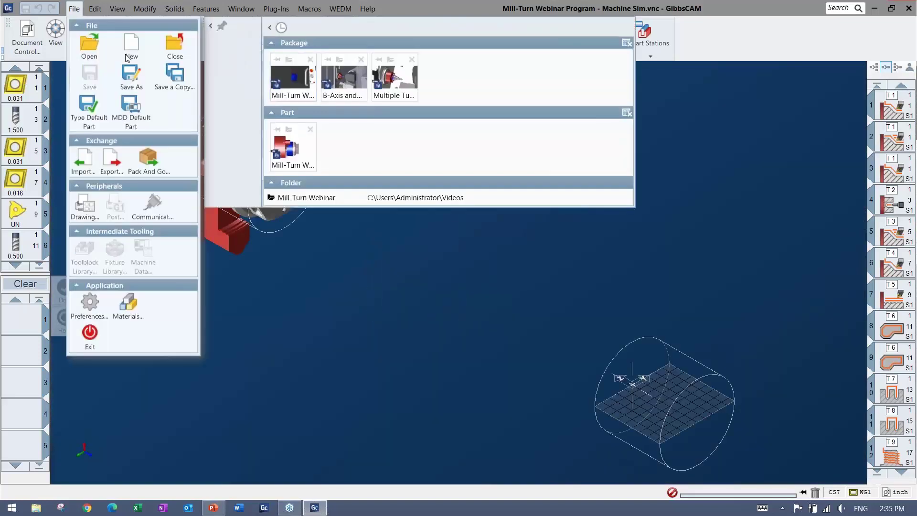
{"action": "left_click", "coordinate": [392, 79]}
{"action": "left_click", "coordinate": [454, 276]}
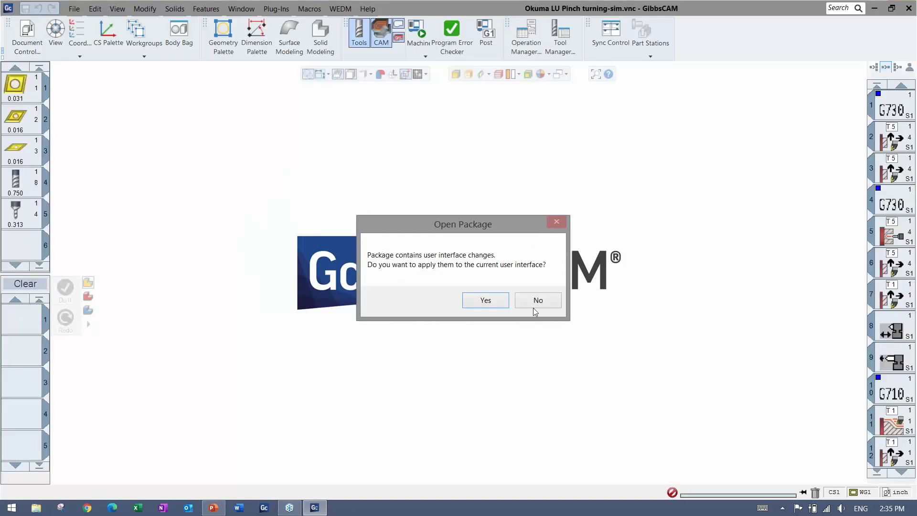
{"action": "left_click", "coordinate": [538, 301]}
Run the machine simulation of the pinch turning part through to the end of the program, briefly at a higher speed.
{"action": "left_click", "coordinate": [419, 36]}
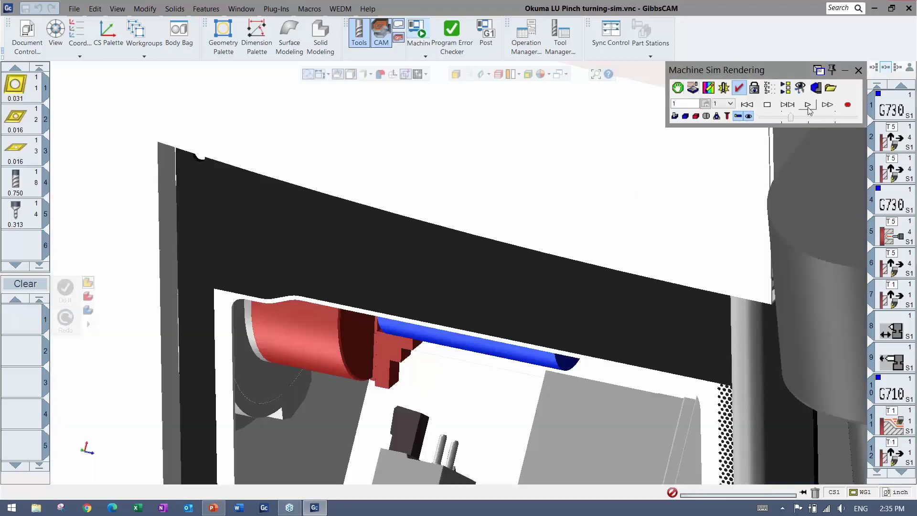
{"action": "left_click", "coordinate": [808, 104]}
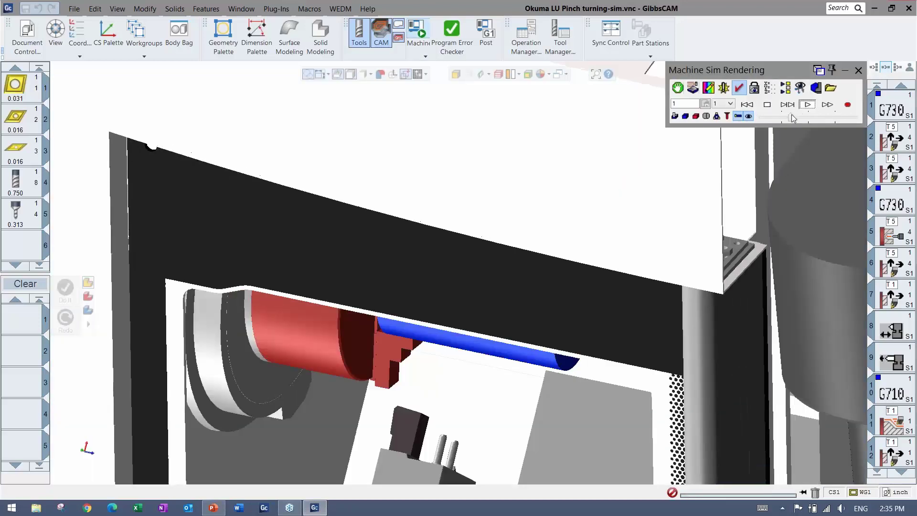
{"action": "left_click_drag", "start_coordinate": [791, 117], "coordinate": [800, 118]}
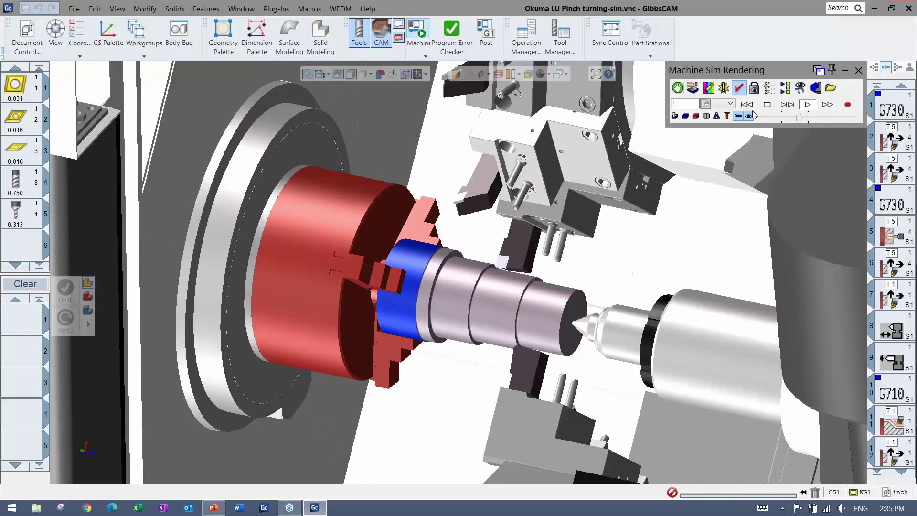
{"action": "left_click", "coordinate": [790, 118]}
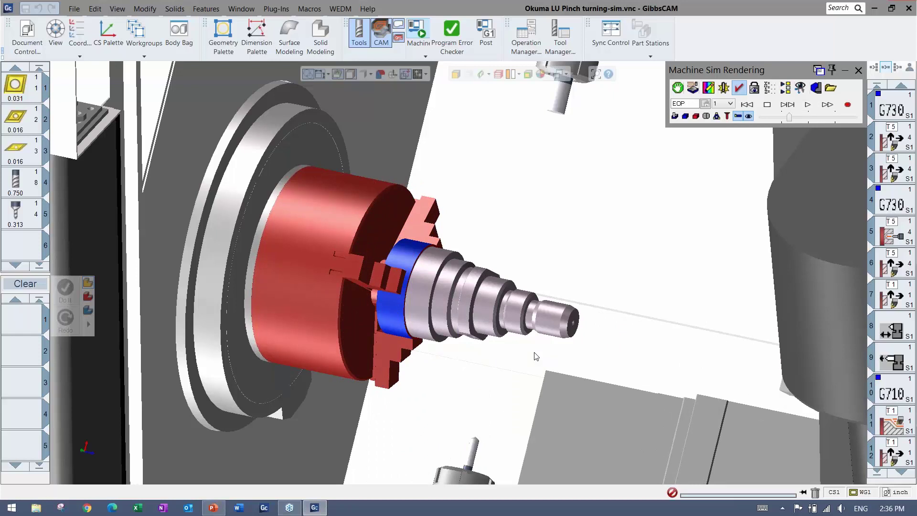
{"action": "scroll", "coordinate": [536, 356], "scroll_direction": "down", "scroll_amount": 3}
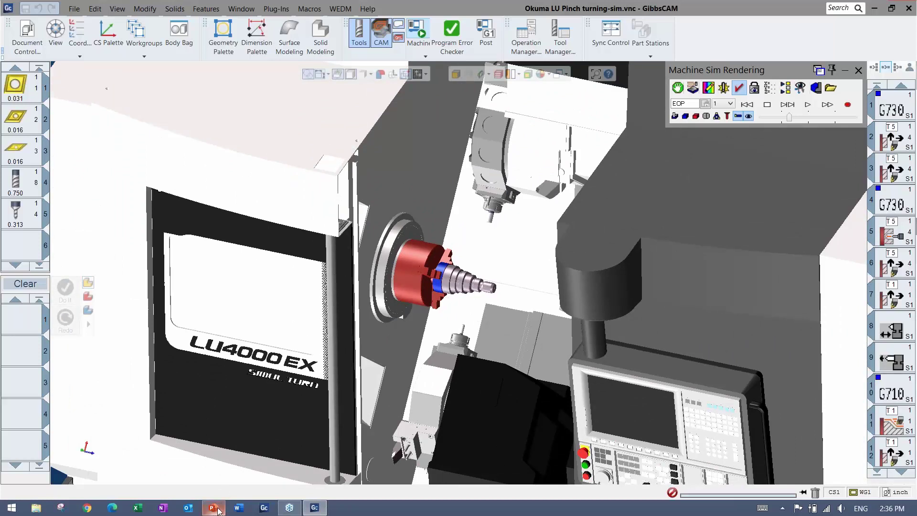
Open the B-Axis recent package with the Mori NTX eccentric turning part, without applying its user interface changes.
{"action": "left_click", "coordinate": [74, 9]}
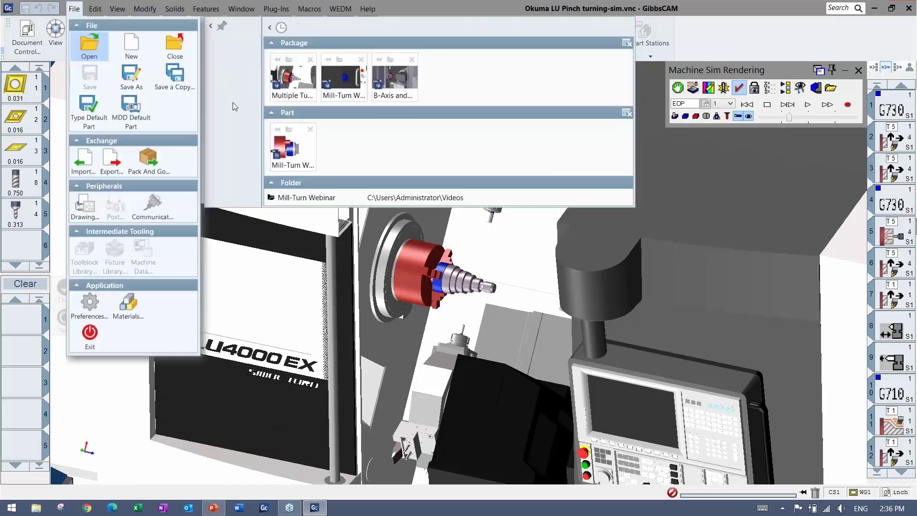
{"action": "left_click", "coordinate": [394, 74]}
{"action": "left_click", "coordinate": [454, 272]}
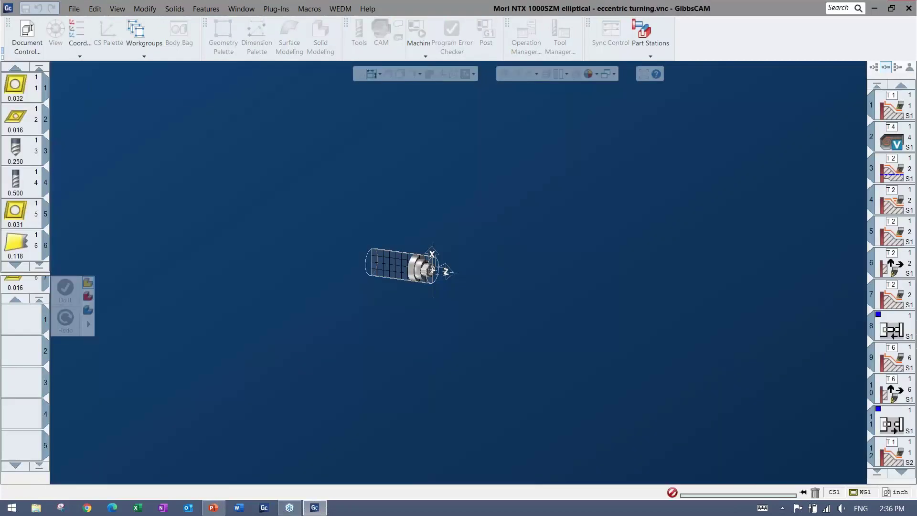
{"action": "left_click", "coordinate": [538, 302]}
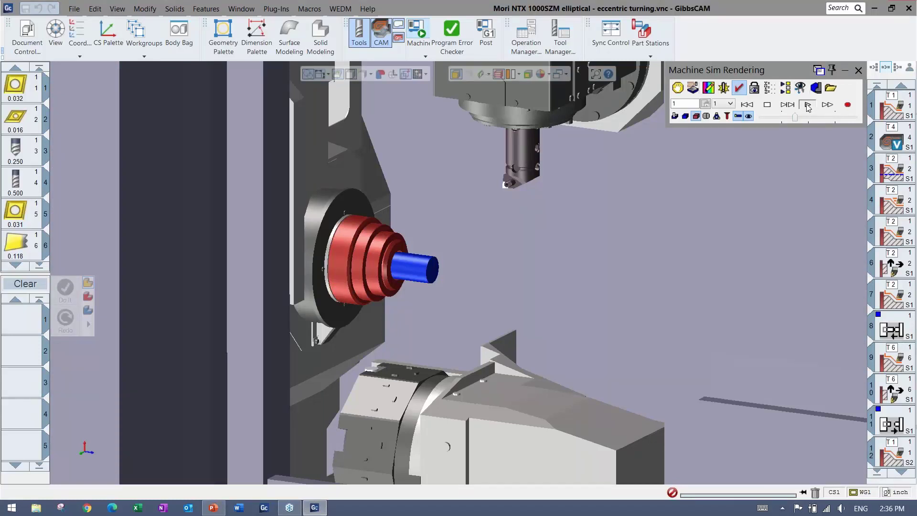
Play the eccentric turning simulation at increasing speed and stop it during operation 3.
{"action": "left_click", "coordinate": [808, 105]}
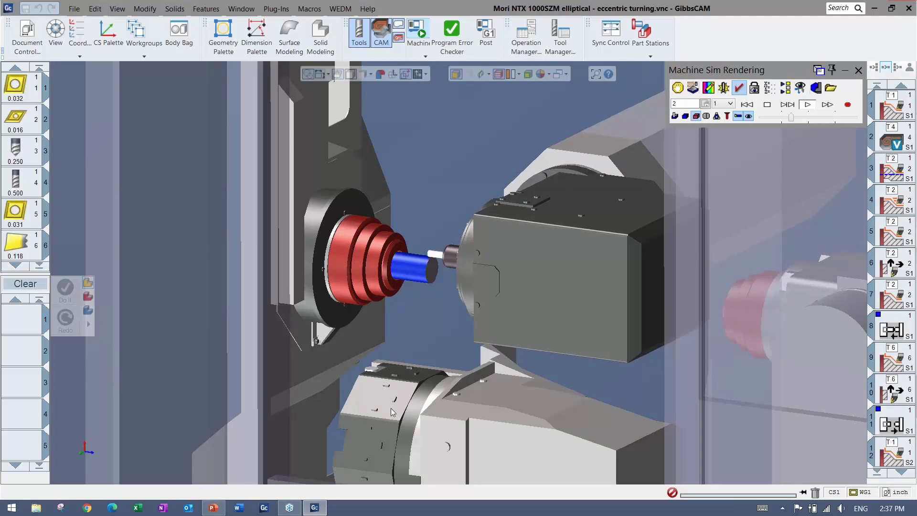
{"action": "left_click", "coordinate": [809, 117]}
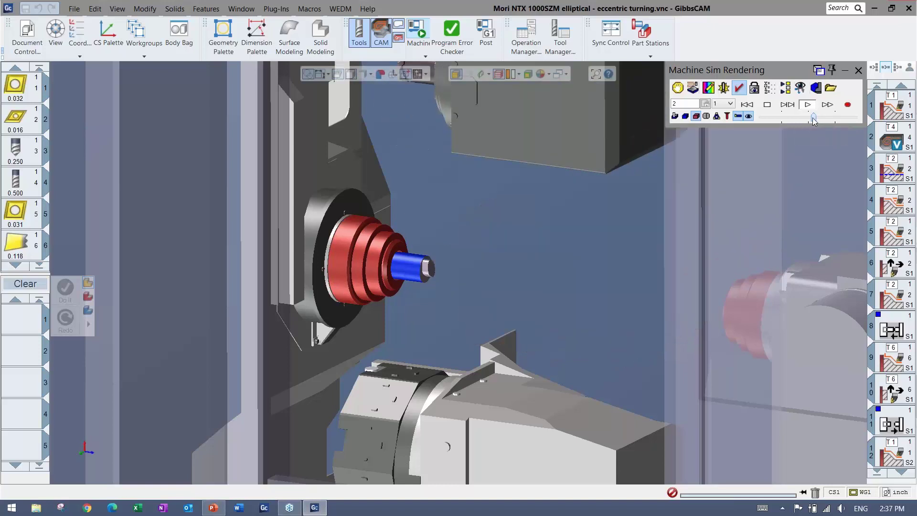
{"action": "left_click_drag", "start_coordinate": [818, 121], "coordinate": [817, 121]}
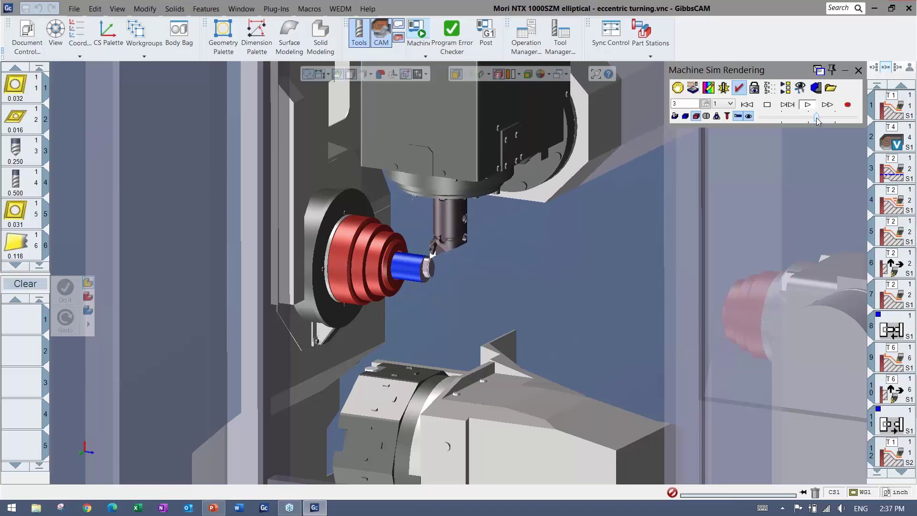
{"action": "left_click_drag", "start_coordinate": [817, 121], "coordinate": [846, 120]}
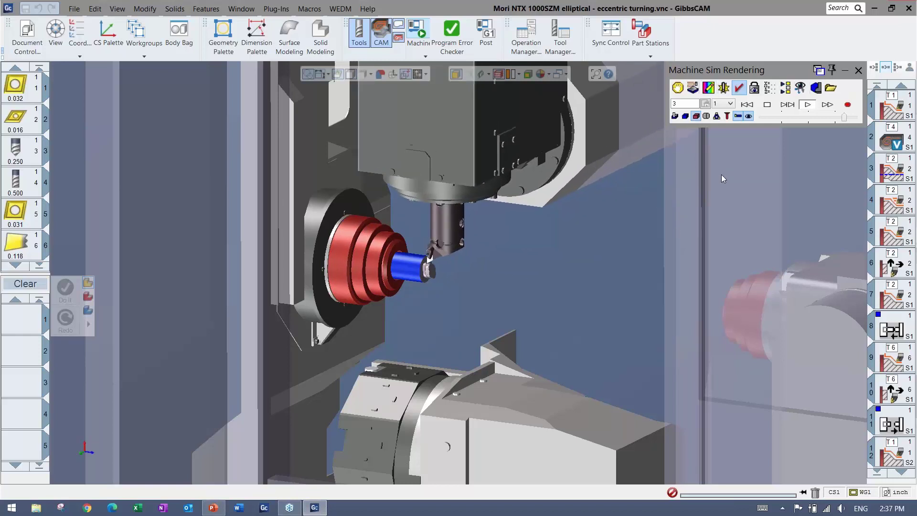
{"action": "left_click", "coordinate": [768, 105]}
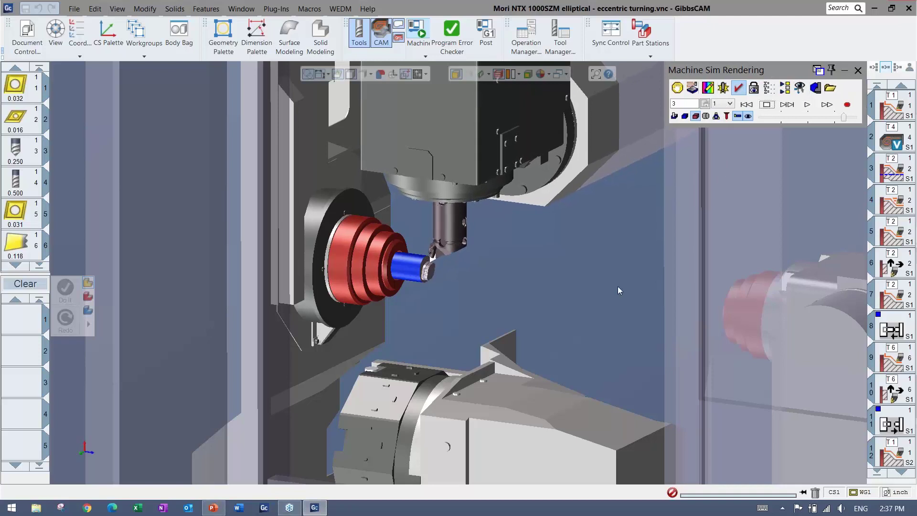
Switch to PowerPoint and present the Questions slide full screen.
{"action": "left_click", "coordinate": [216, 509]}
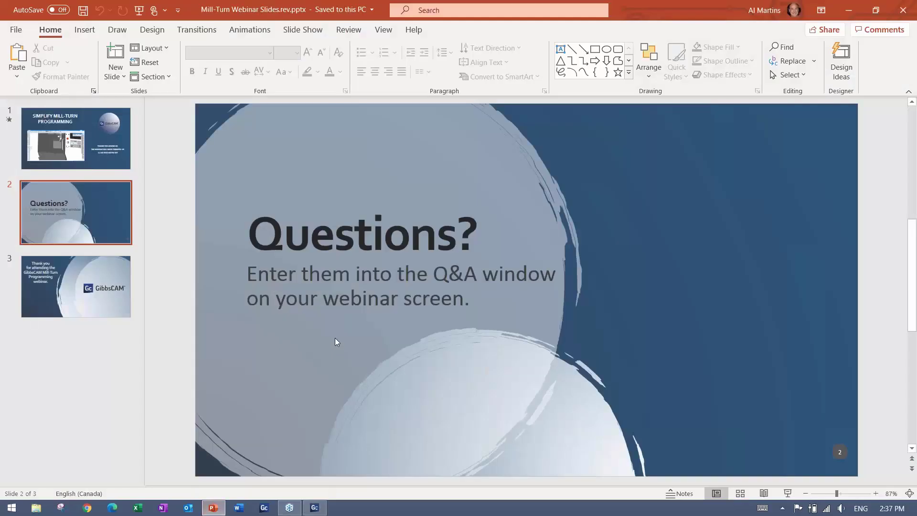
{"action": "left_click", "coordinate": [788, 493]}
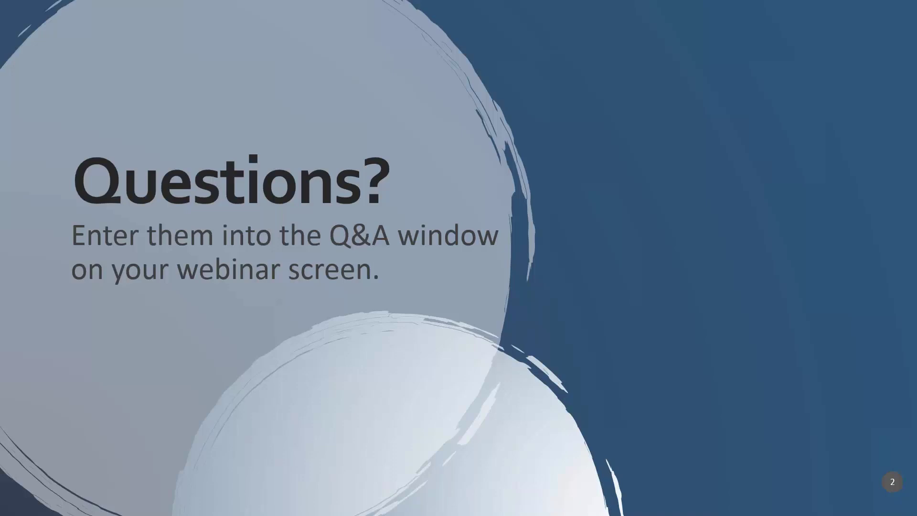
{"action": "left_click", "coordinate": [911, 37]}
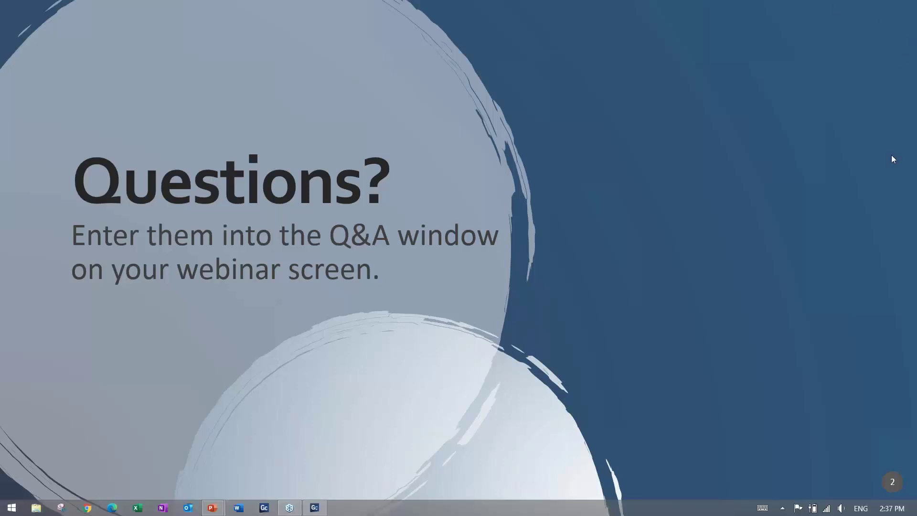